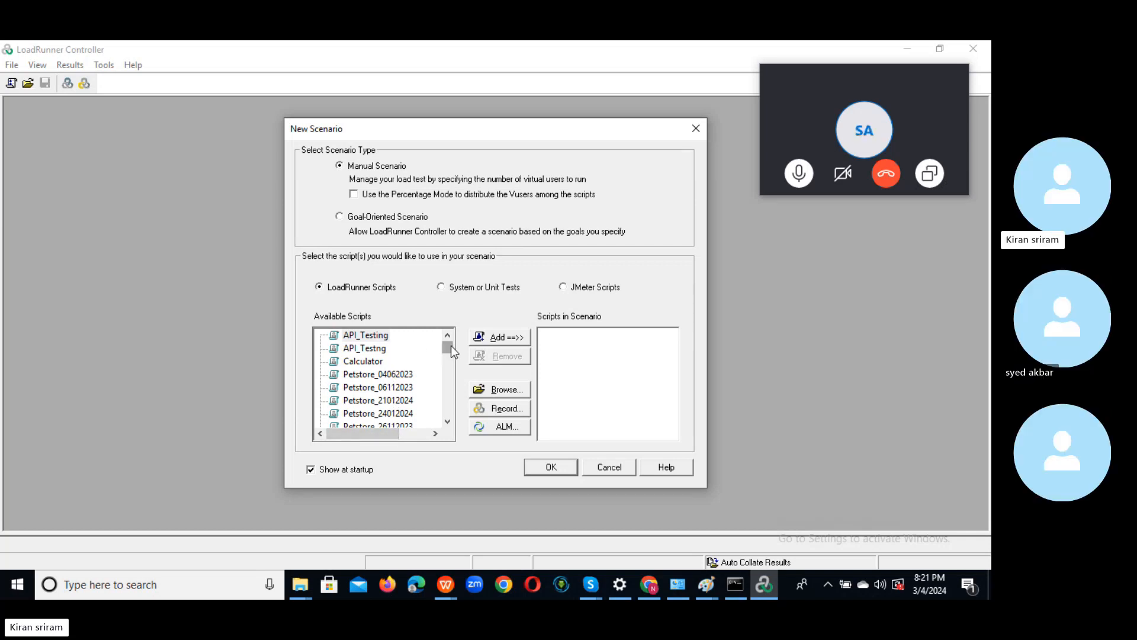
- Create a manual scenario containing the Calculator and Webtours_Flightbooking_0511 LoadRunner scripts
{"action": "mouse_move", "coordinate": [450, 346]}
{"action": "left_mouse_down"}
{"action": "mouse_move", "coordinate": [460, 409]}
{"action": "mouse_move", "coordinate": [441, 332]}
{"action": "left_mouse_up"}
{"action": "left_click", "coordinate": [496, 339]}
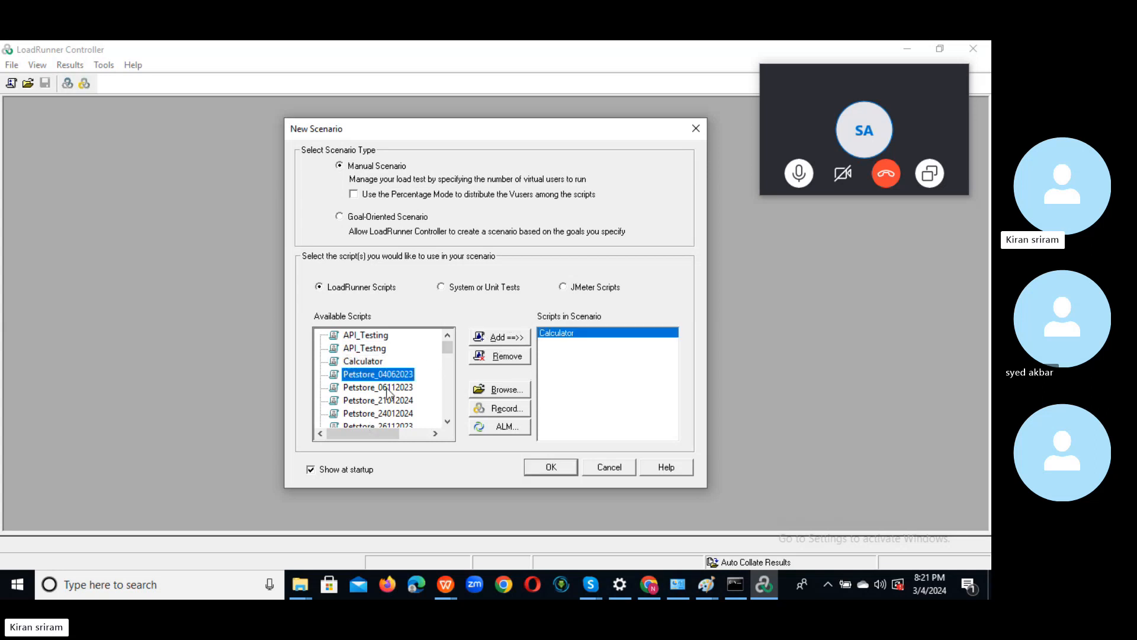
{"action": "left_click", "coordinate": [448, 422]}
{"action": "left_click", "coordinate": [447, 422]}
{"action": "left_click", "coordinate": [447, 422]}
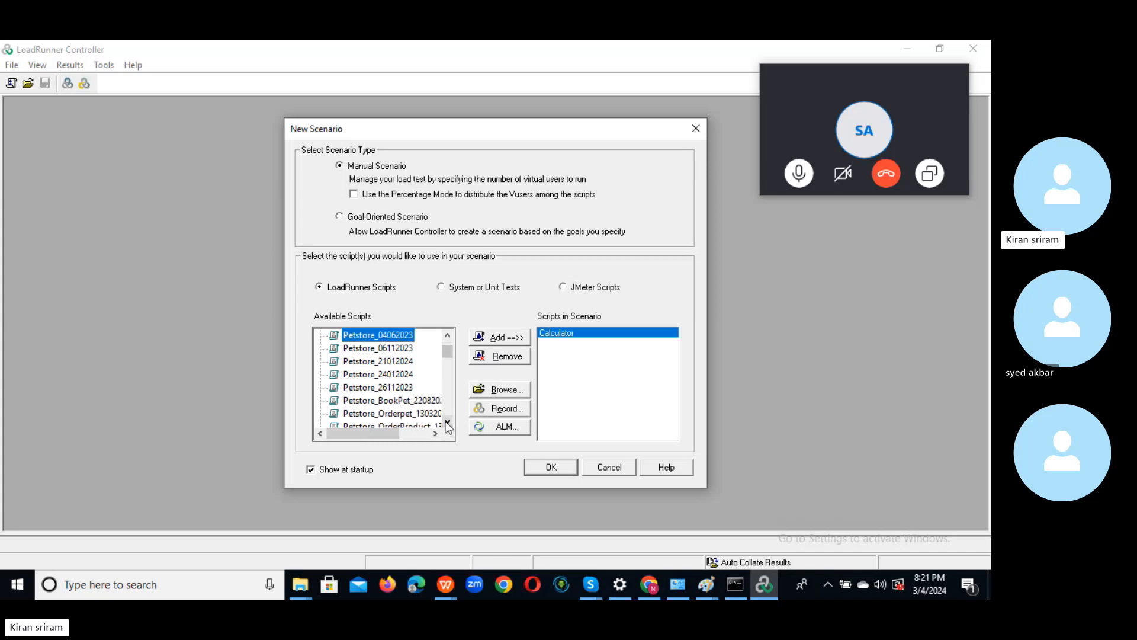
{"action": "left_click", "coordinate": [447, 422]}
{"action": "left_click", "coordinate": [447, 421]}
{"action": "left_click", "coordinate": [447, 422]}
{"action": "left_click", "coordinate": [447, 422]}
{"action": "left_click", "coordinate": [447, 421]}
{"action": "left_click", "coordinate": [447, 422]}
{"action": "left_click", "coordinate": [447, 421]}
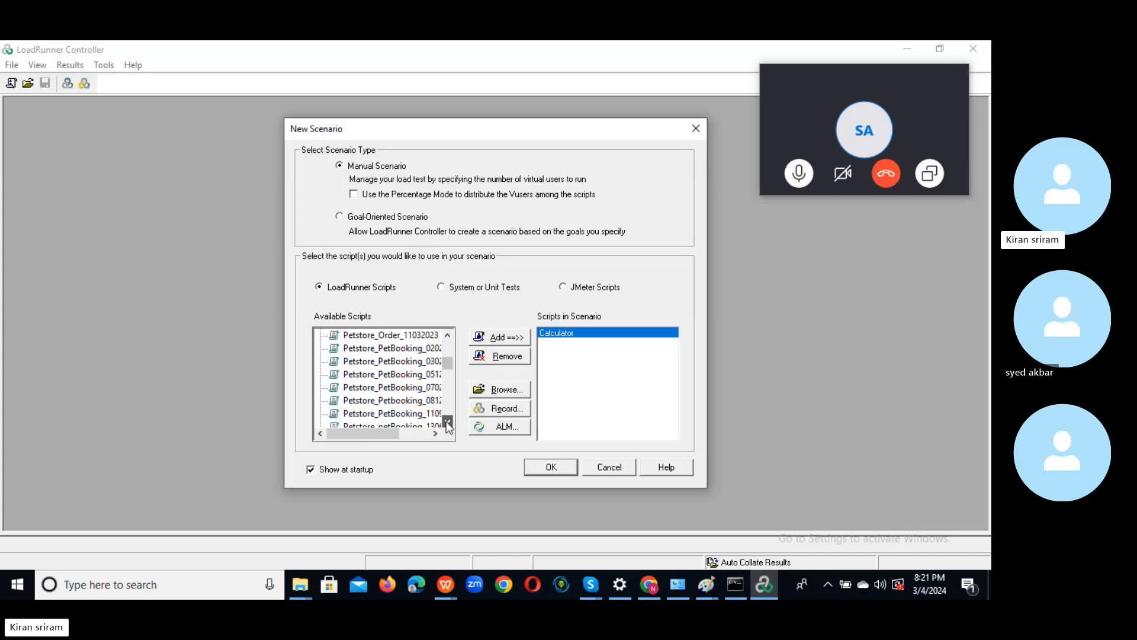
{"action": "left_click", "coordinate": [447, 422]}
{"action": "left_click", "coordinate": [447, 422]}
{"action": "left_click", "coordinate": [447, 422]}
{"action": "left_click", "coordinate": [447, 422]}
{"action": "left_click", "coordinate": [447, 422]}
{"action": "left_click", "coordinate": [447, 422]}
{"action": "left_click", "coordinate": [447, 422]}
{"action": "left_click", "coordinate": [447, 421]}
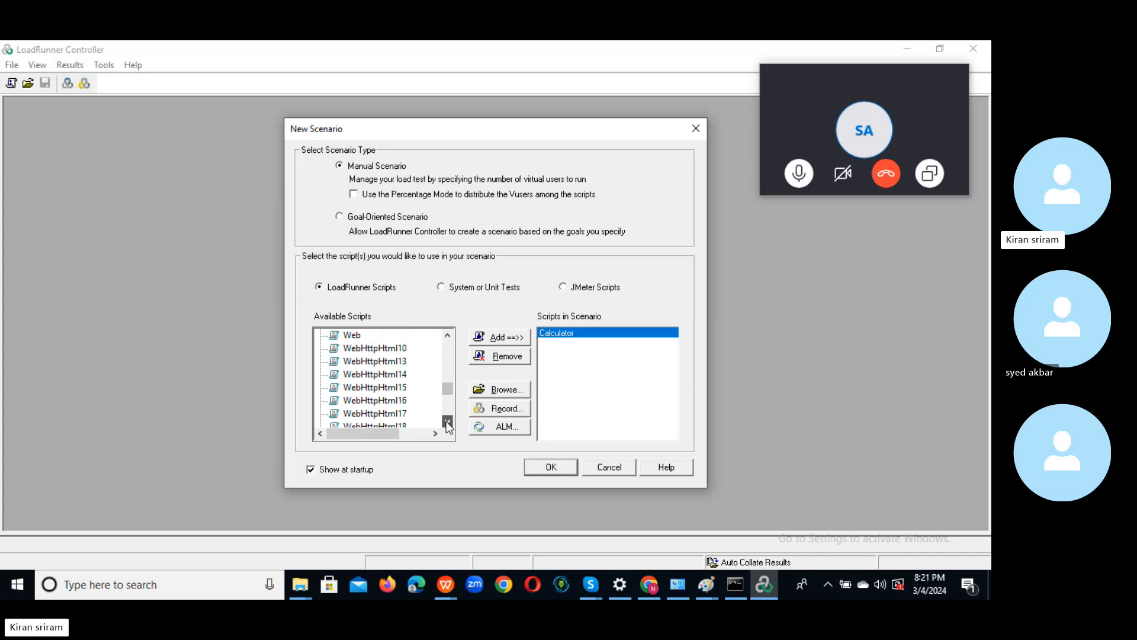
{"action": "left_click", "coordinate": [447, 422]}
{"action": "left_click", "coordinate": [448, 421]}
{"action": "left_click", "coordinate": [447, 421]}
{"action": "left_click", "coordinate": [447, 422]}
{"action": "left_click", "coordinate": [447, 421]}
{"action": "left_click", "coordinate": [448, 422]}
{"action": "left_click", "coordinate": [447, 422]}
{"action": "left_click", "coordinate": [447, 422]}
{"action": "left_click", "coordinate": [447, 422]}
{"action": "left_click", "coordinate": [386, 361]}
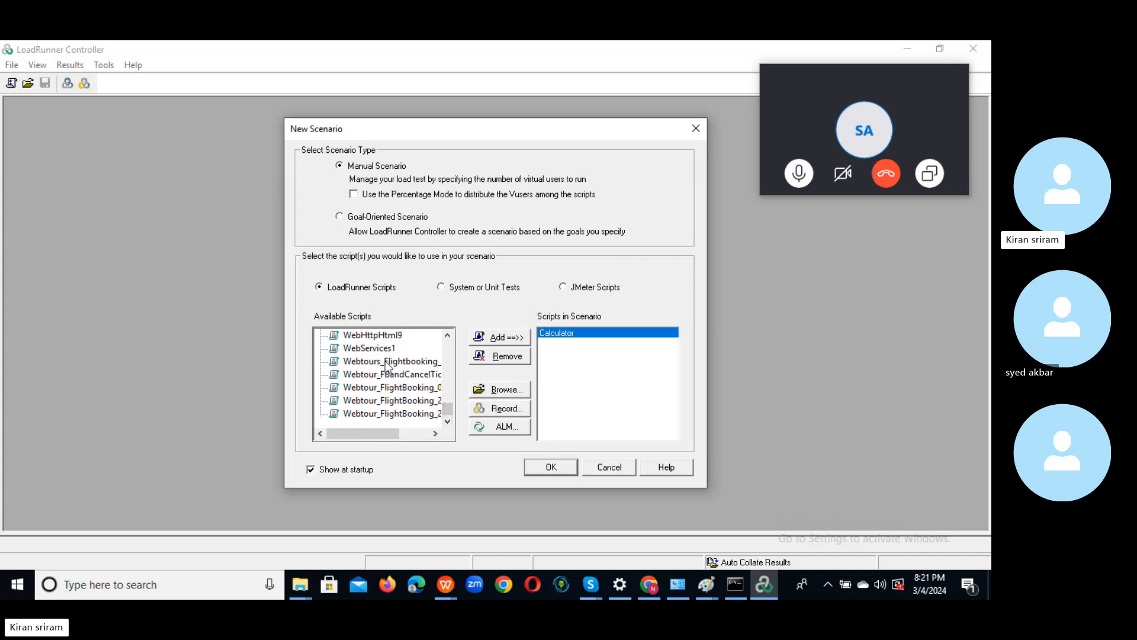
{"action": "left_click", "coordinate": [501, 340]}
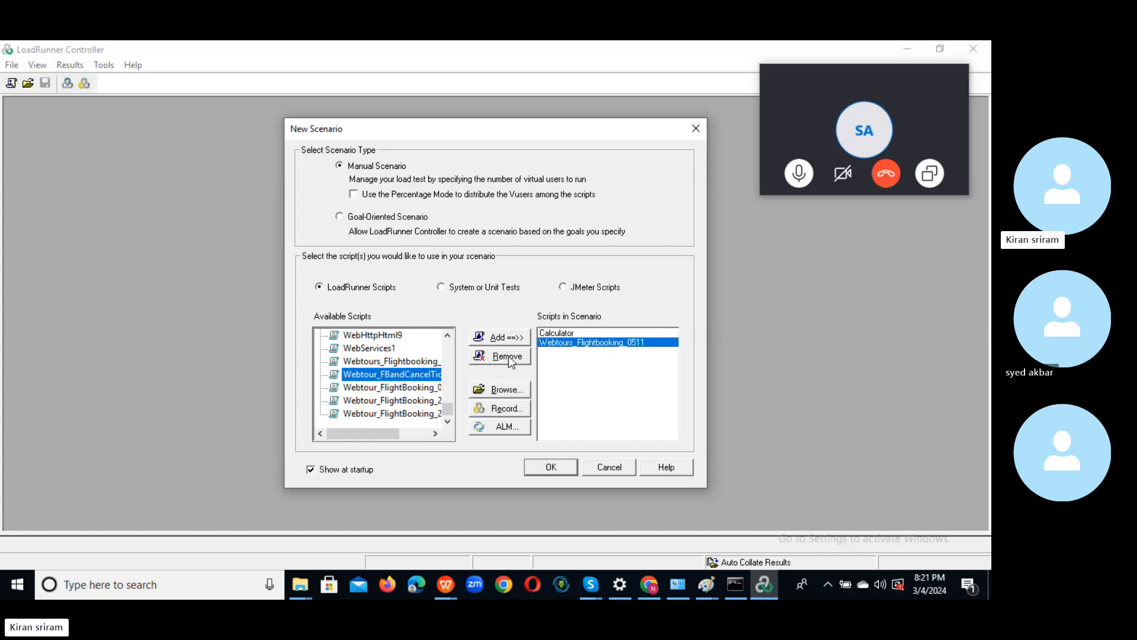
{"action": "left_click", "coordinate": [550, 468]}
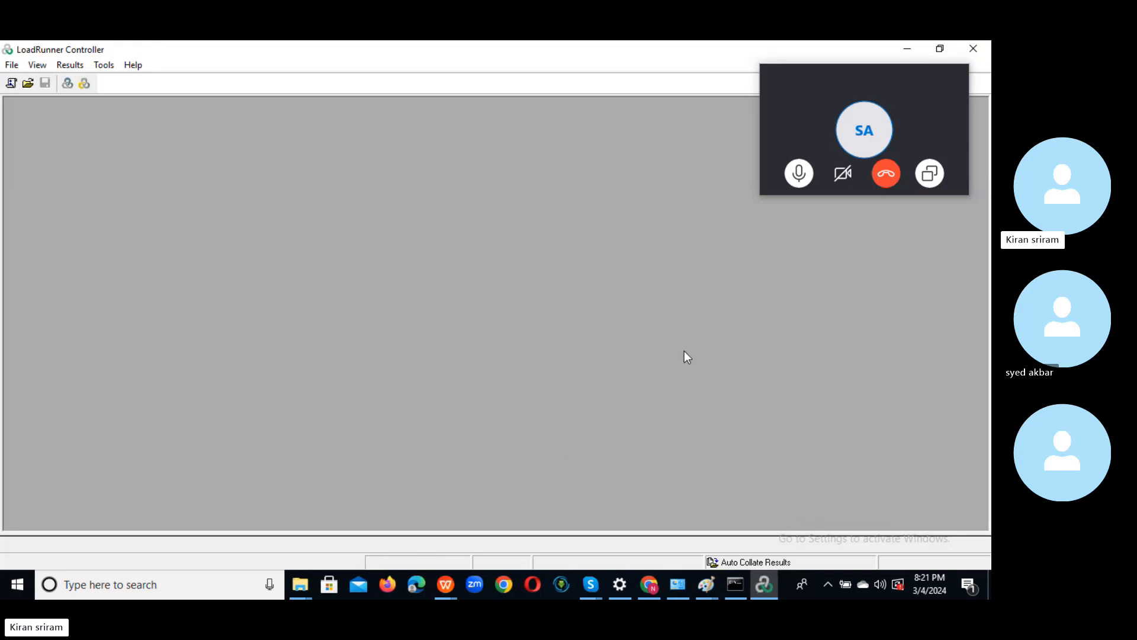
{"action": "left_click", "coordinate": [797, 180]}
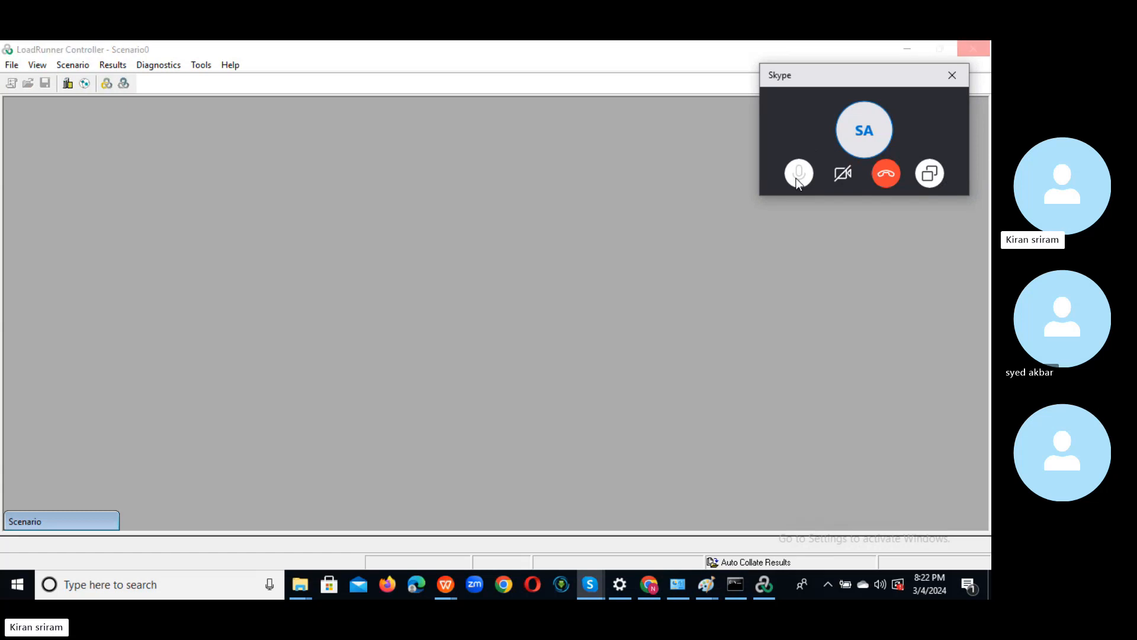
{"action": "left_click", "coordinate": [805, 183]}
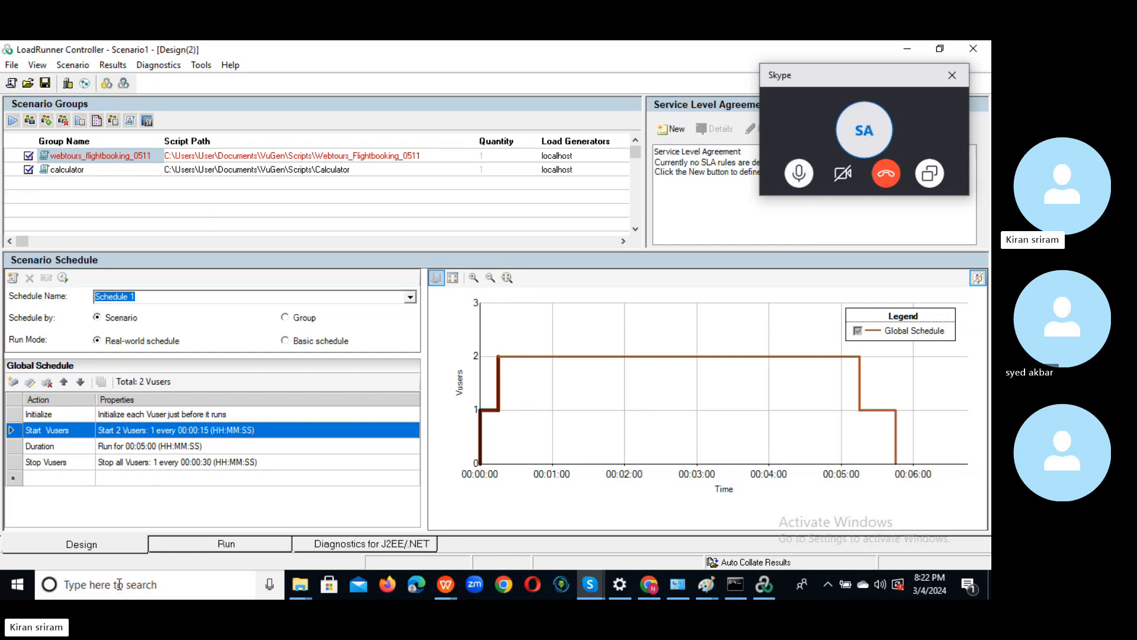
{"action": "left_click", "coordinate": [76, 544]}
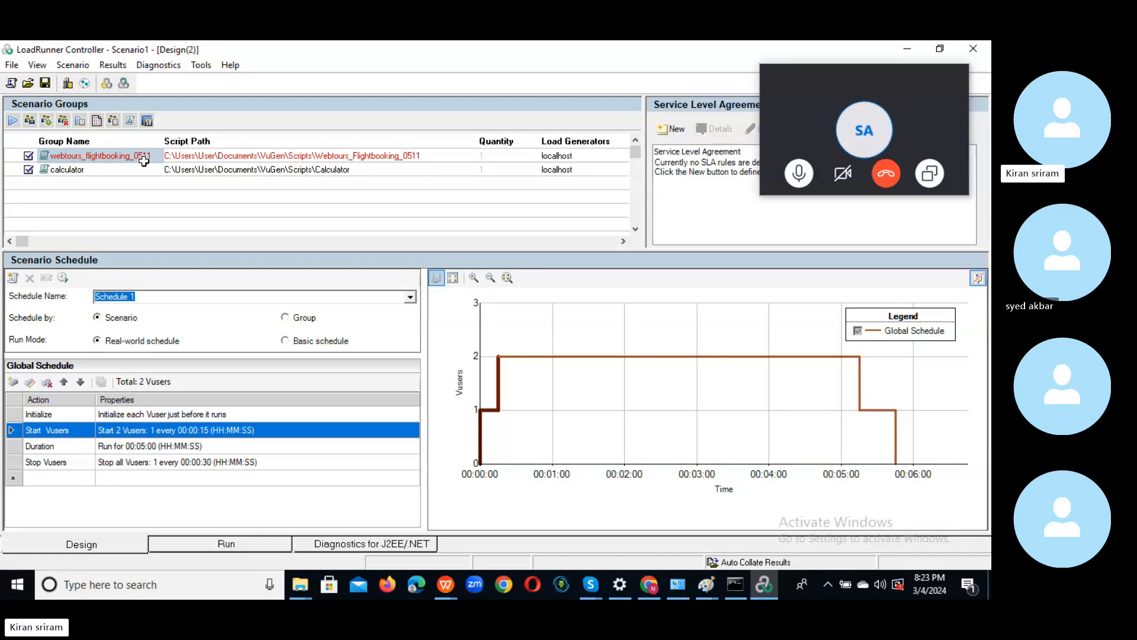
- Delete the webtours_flightbooking_0511 scenario group and open the script list for a new group below calculator
{"action": "left_click", "coordinate": [63, 121]}
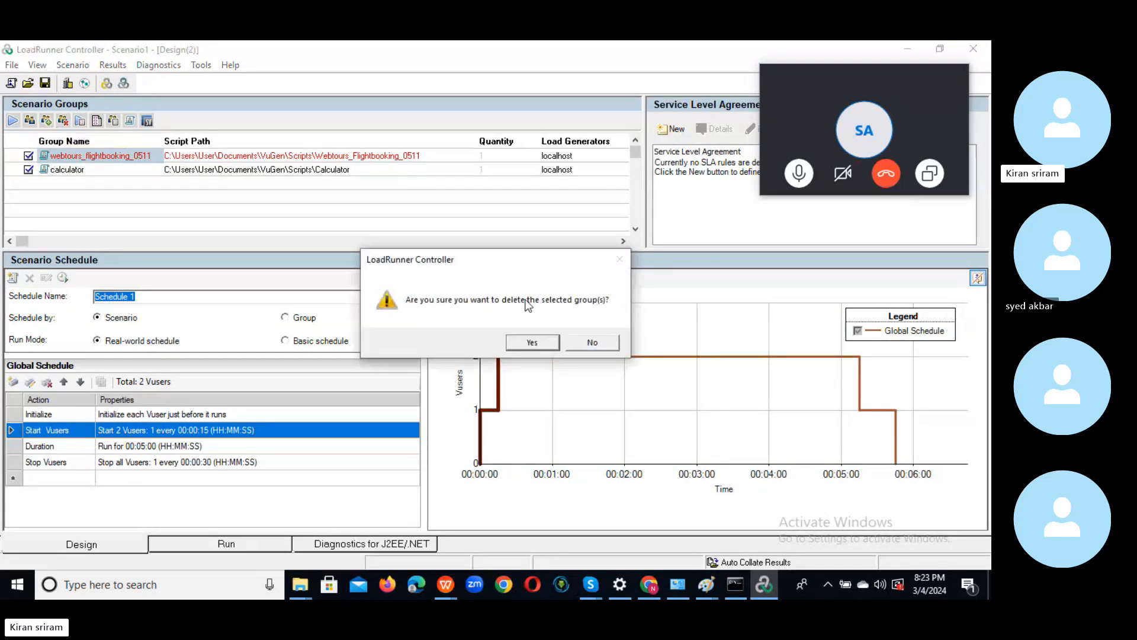
{"action": "left_click", "coordinate": [529, 343]}
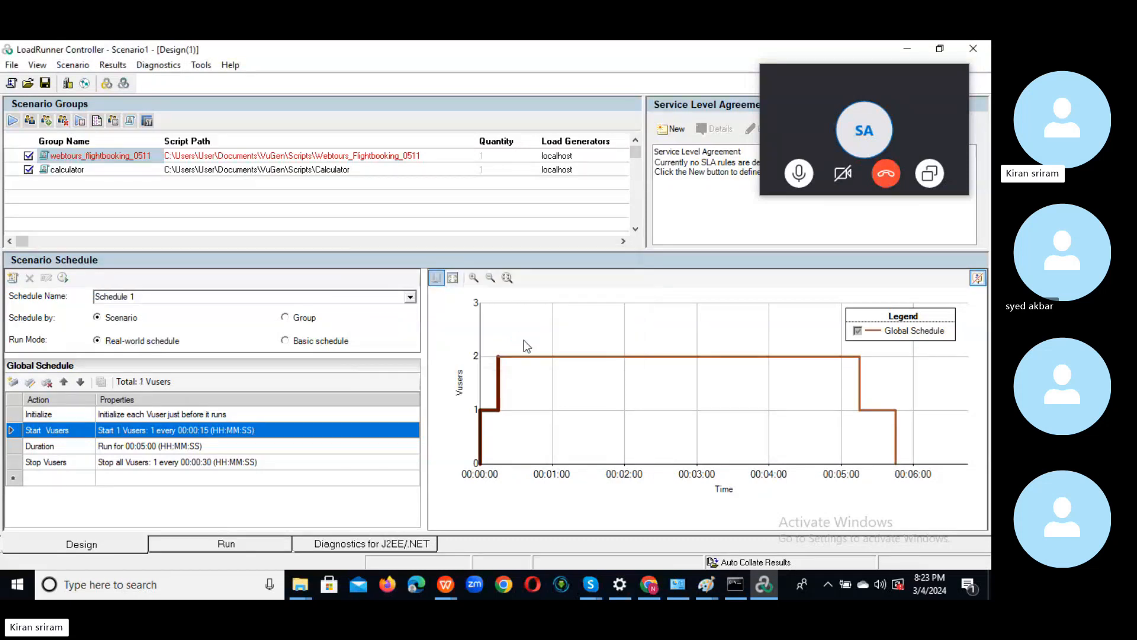
{"action": "left_click", "coordinate": [105, 177]}
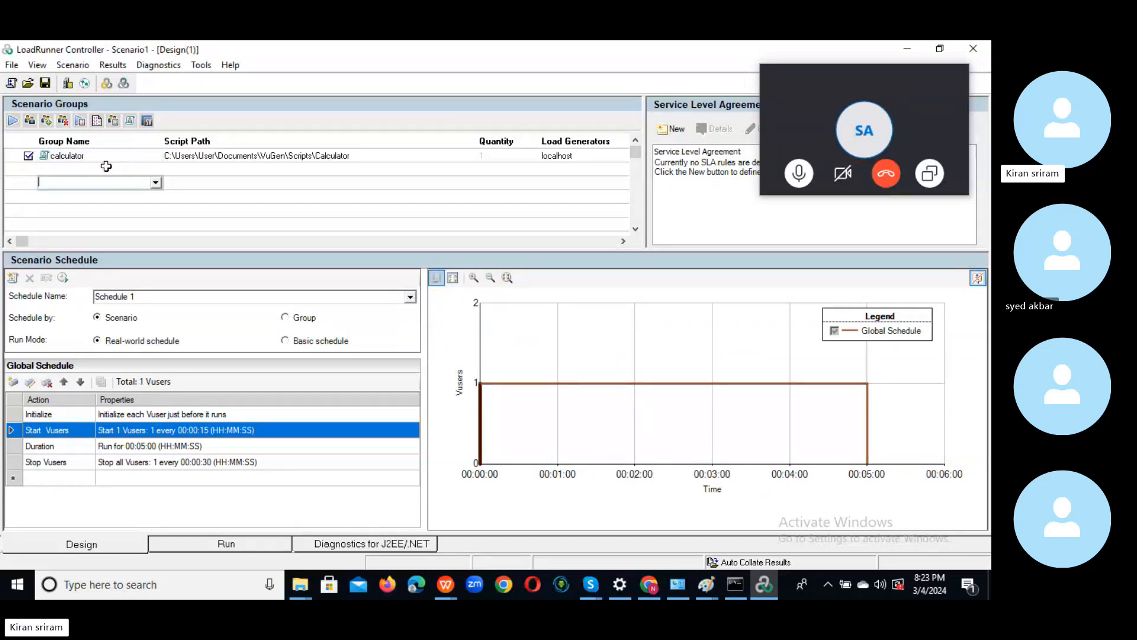
{"action": "left_click", "coordinate": [155, 170]}
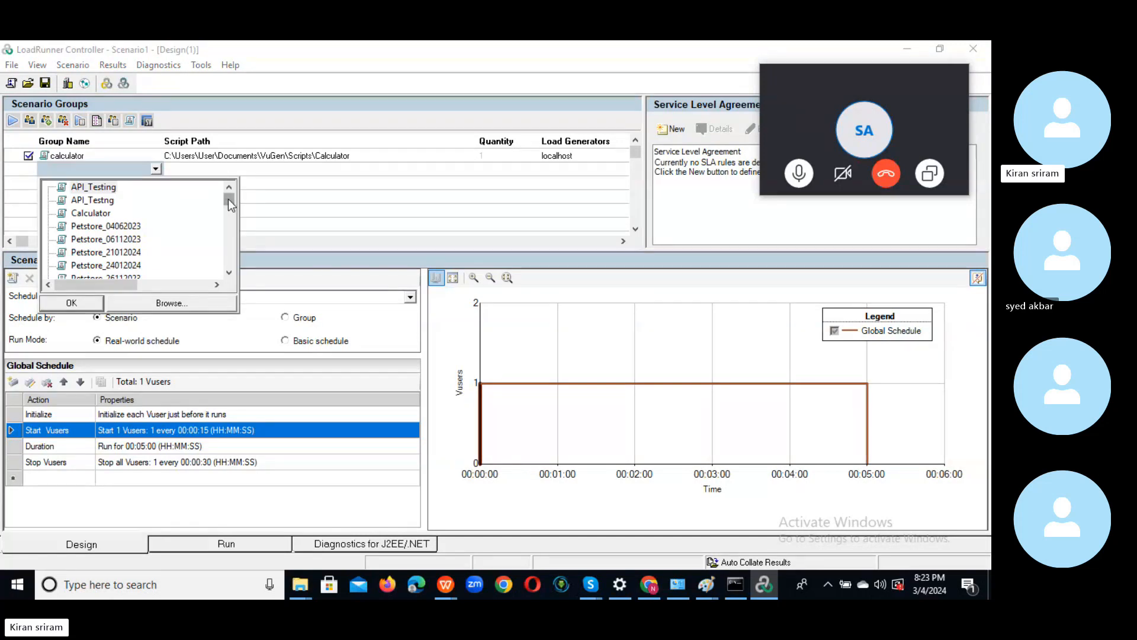
{"action": "left_click_drag", "start_coordinate": [228, 199], "coordinate": [243, 270]}
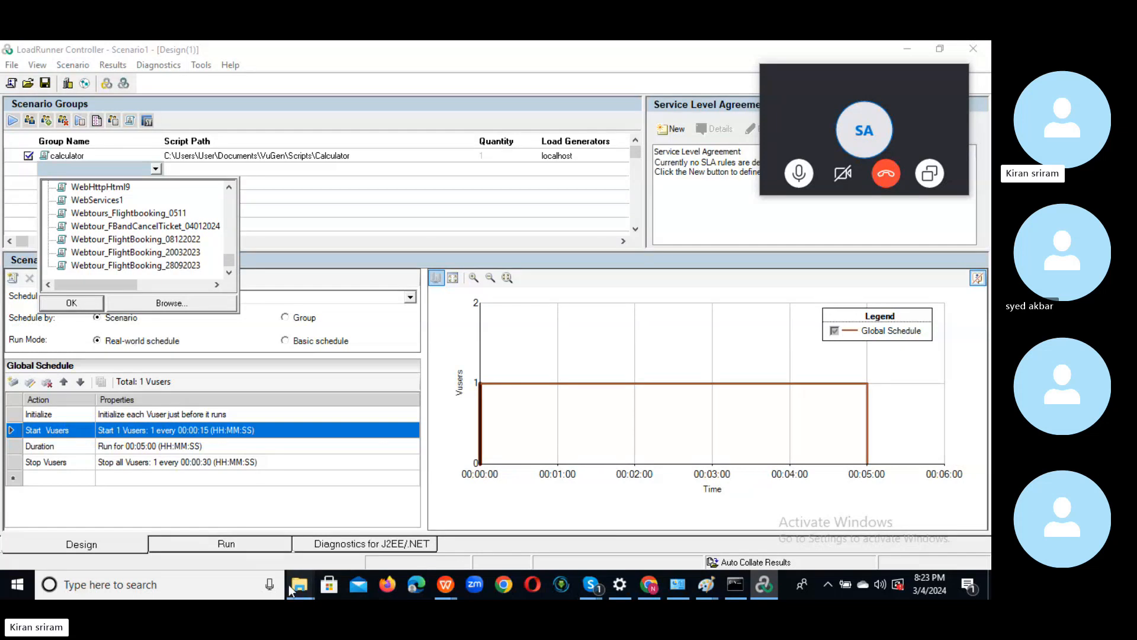
- Check the saved script folders under Documents > VuGen > Scripts in File Explorer, and return to the Controller
{"action": "mouse_move", "coordinate": [293, 584]}
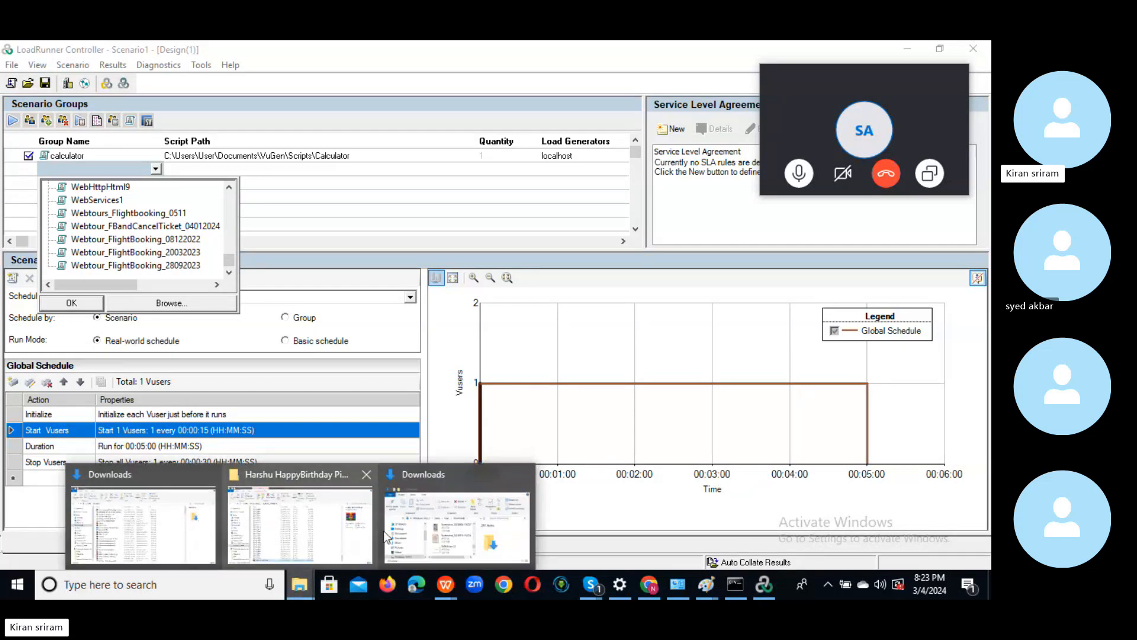
{"action": "left_click", "coordinate": [151, 536]}
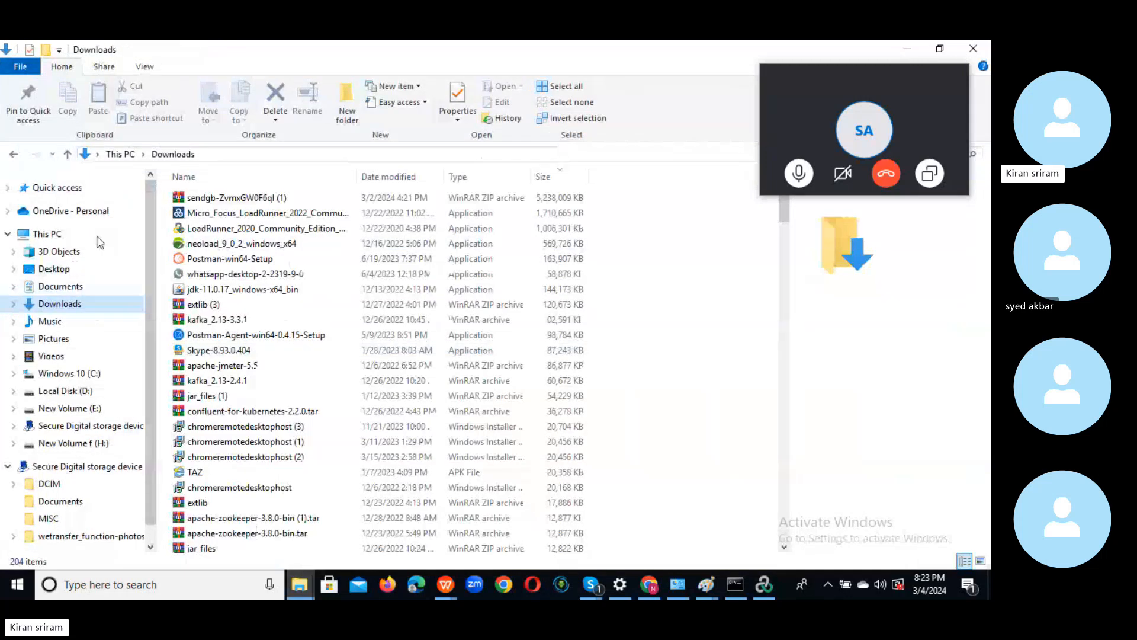
{"action": "left_click", "coordinate": [60, 286]}
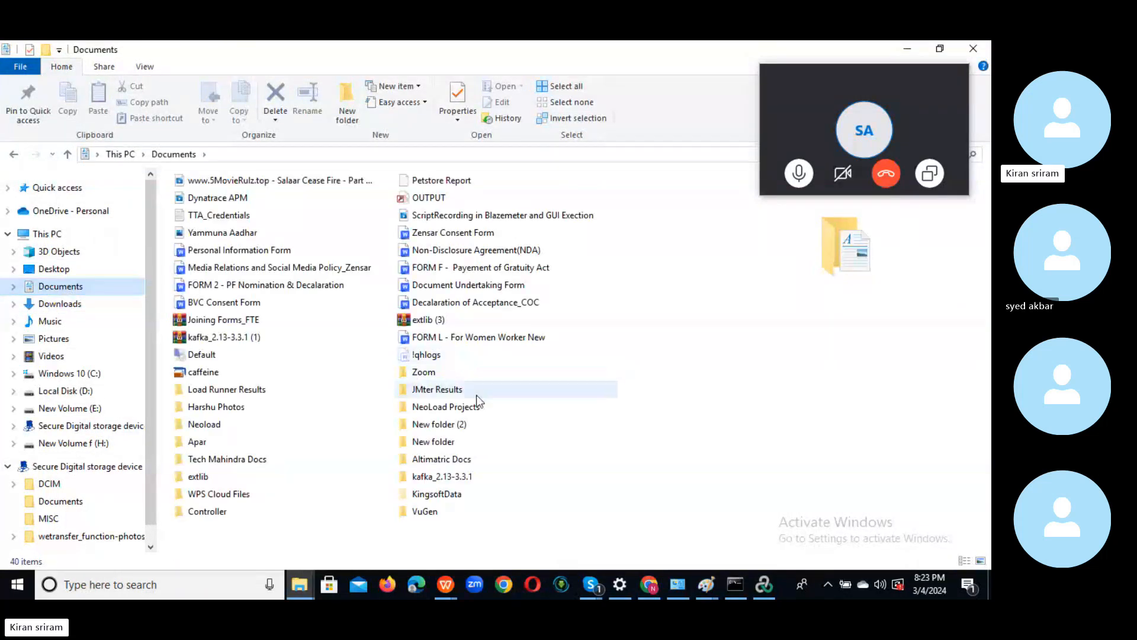
{"action": "double_click", "coordinate": [438, 511]}
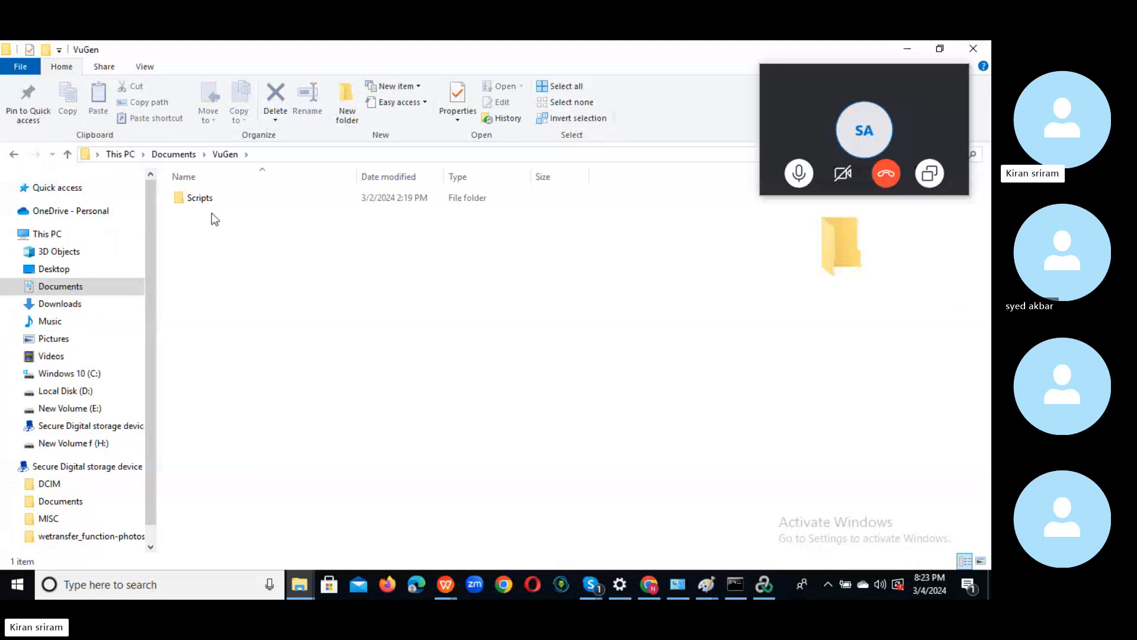
{"action": "double_click", "coordinate": [211, 195]}
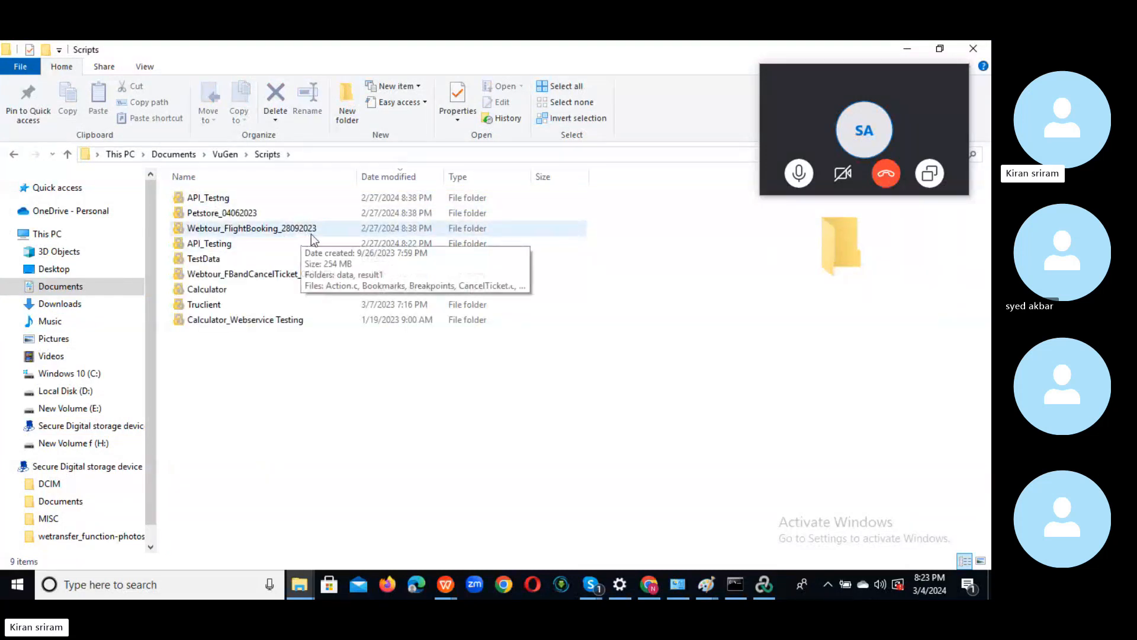
{"action": "left_click", "coordinate": [908, 48]}
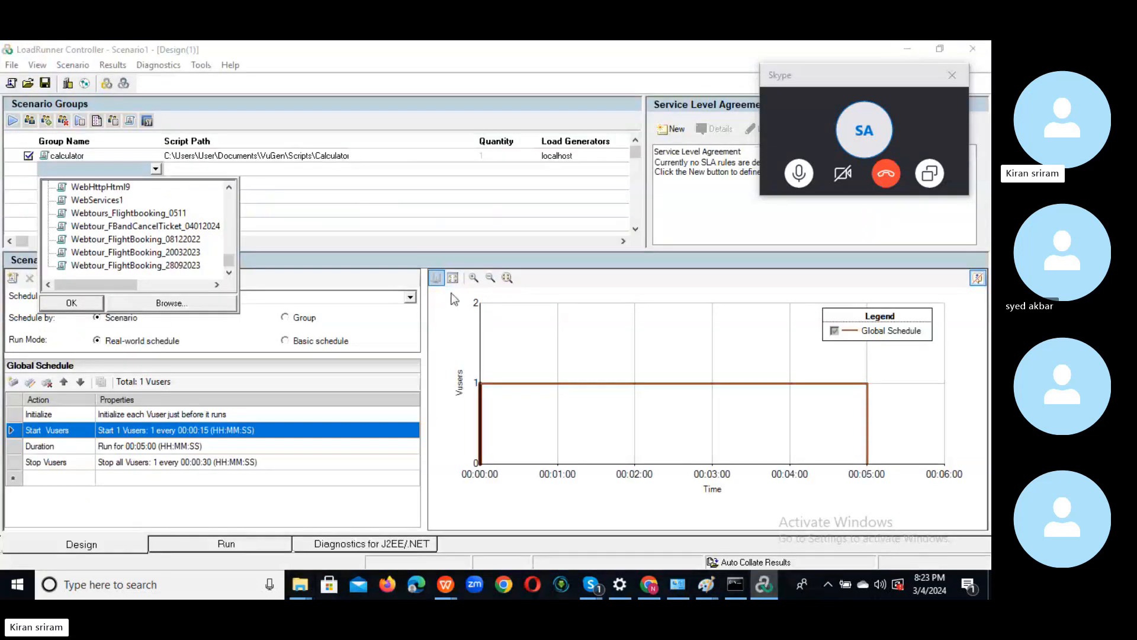
- Add the Webtour_FlightBooking_28092023 script as the new scenario group
{"action": "left_click", "coordinate": [173, 268]}
{"action": "left_click", "coordinate": [71, 303]}
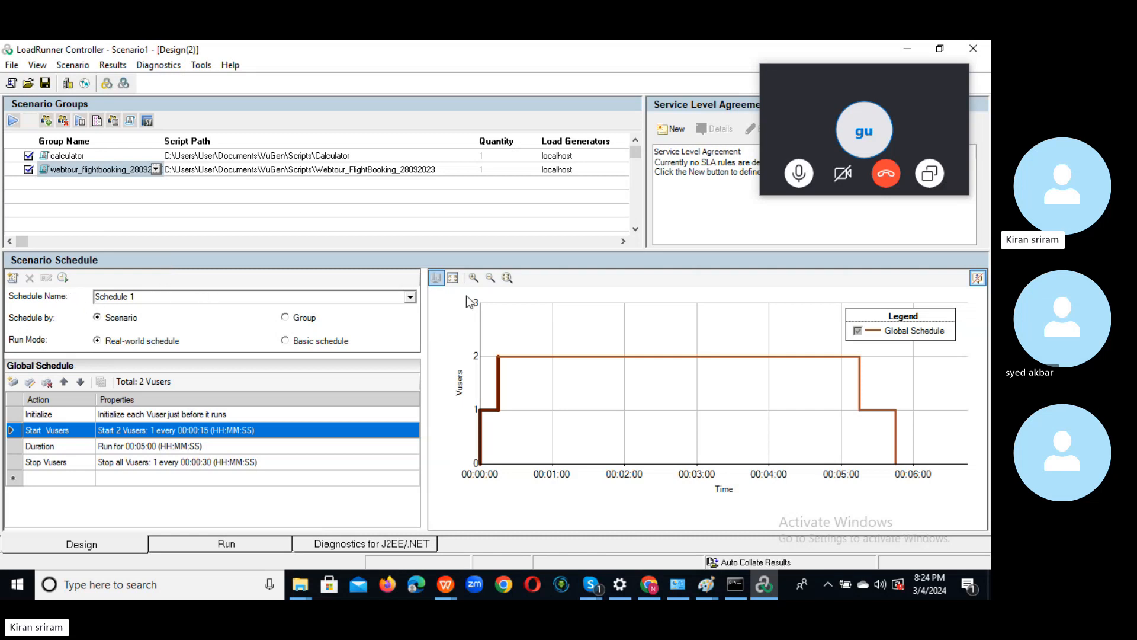
{"action": "left_click", "coordinate": [410, 296]}
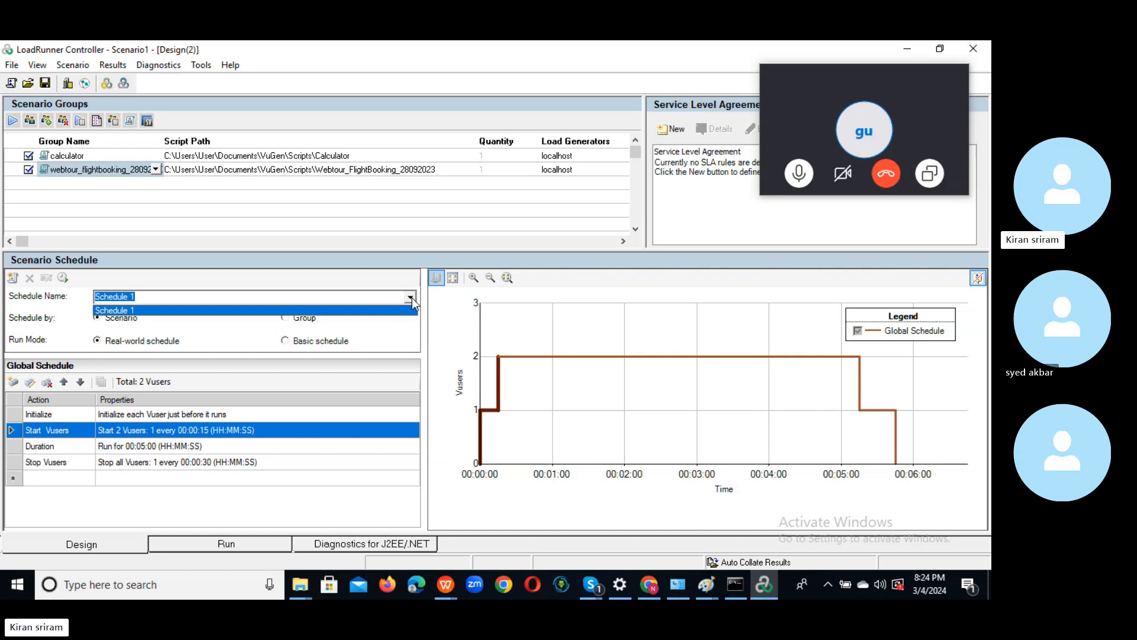
{"action": "left_click", "coordinate": [411, 298]}
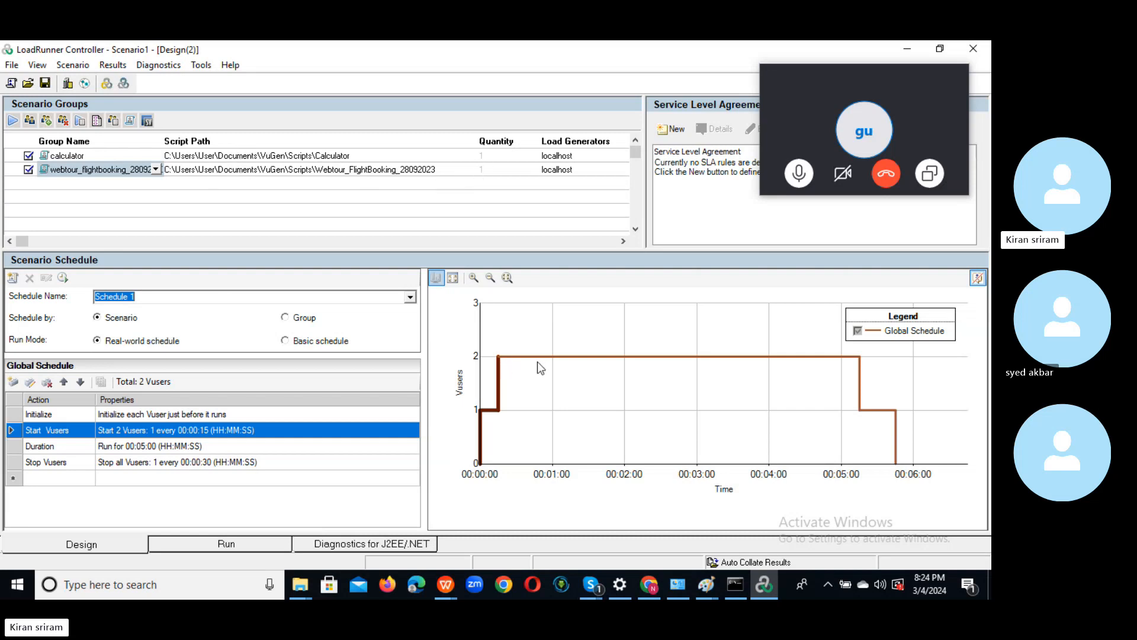
{"action": "left_click", "coordinate": [554, 357]}
{"action": "left_click", "coordinate": [286, 168]}
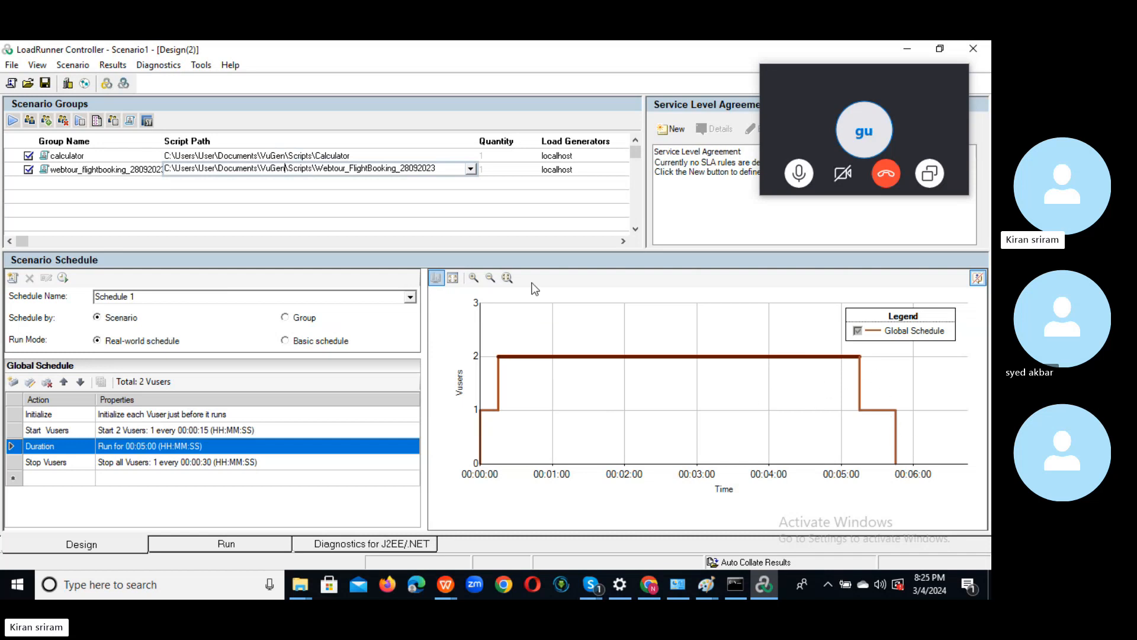
{"action": "left_click", "coordinate": [452, 198]}
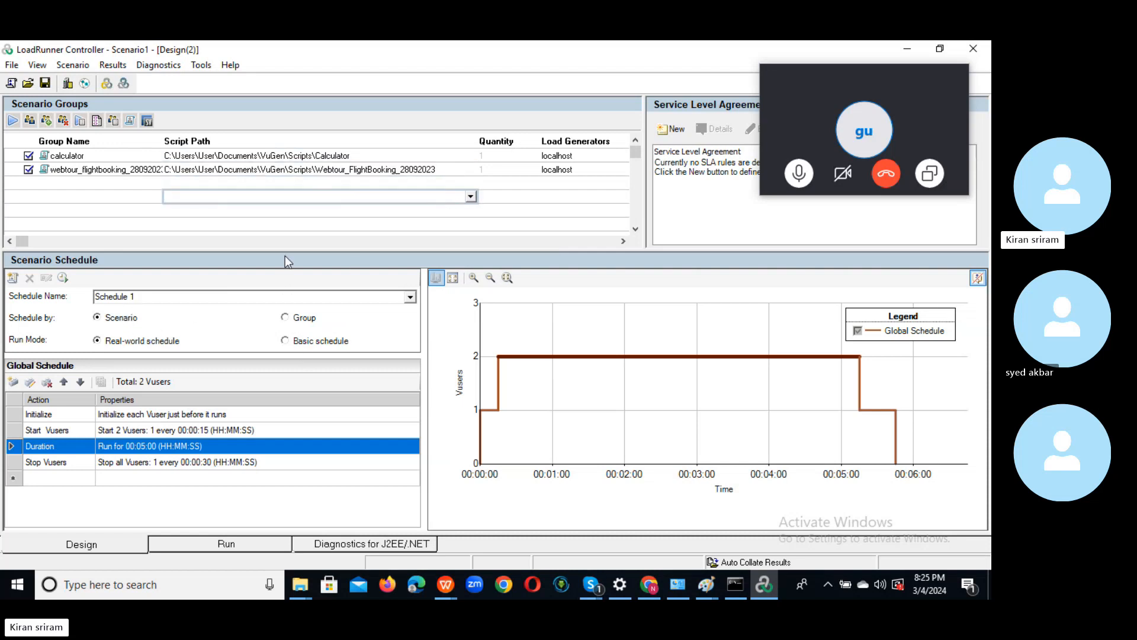
- Schedule the scenario by group and show the schedule of the webtour_flightbooking_28092023 group
{"action": "left_click", "coordinate": [285, 154]}
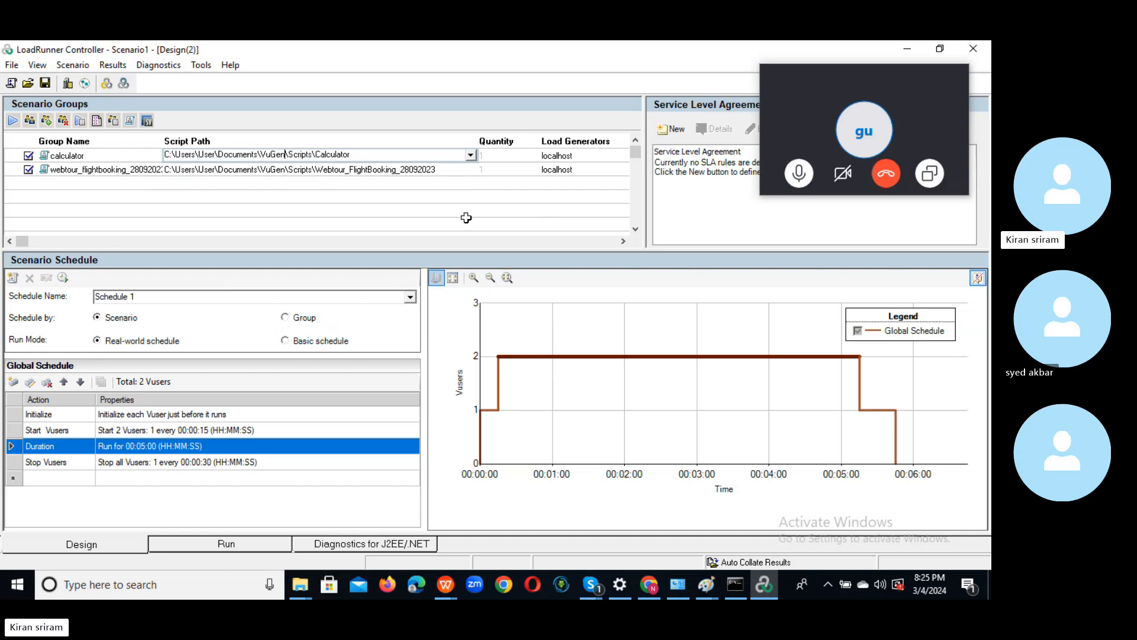
{"action": "left_click", "coordinate": [286, 319]}
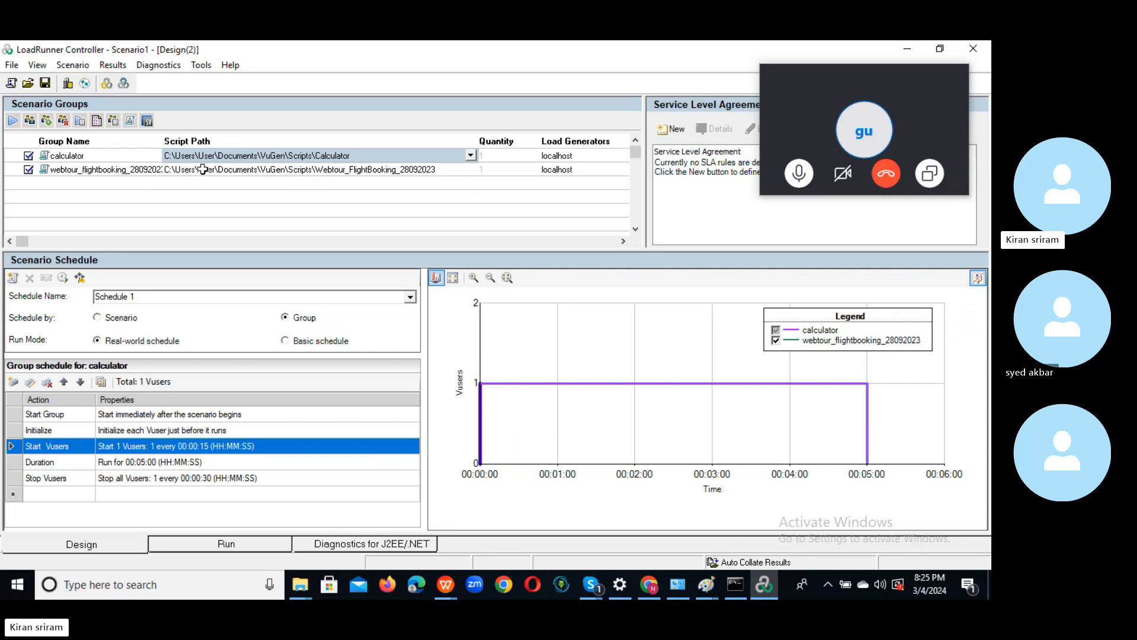
{"action": "left_click", "coordinate": [203, 170]}
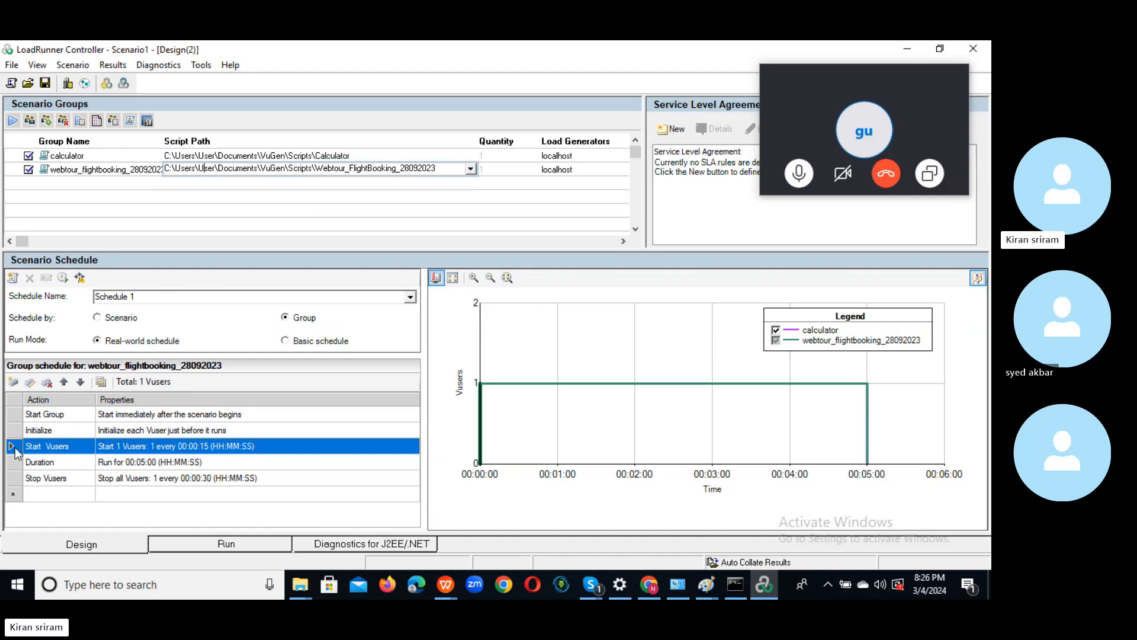
- Edit the group's Start Vusers action and set the number of Vusers to start to 10
{"action": "double_click", "coordinate": [162, 447]}
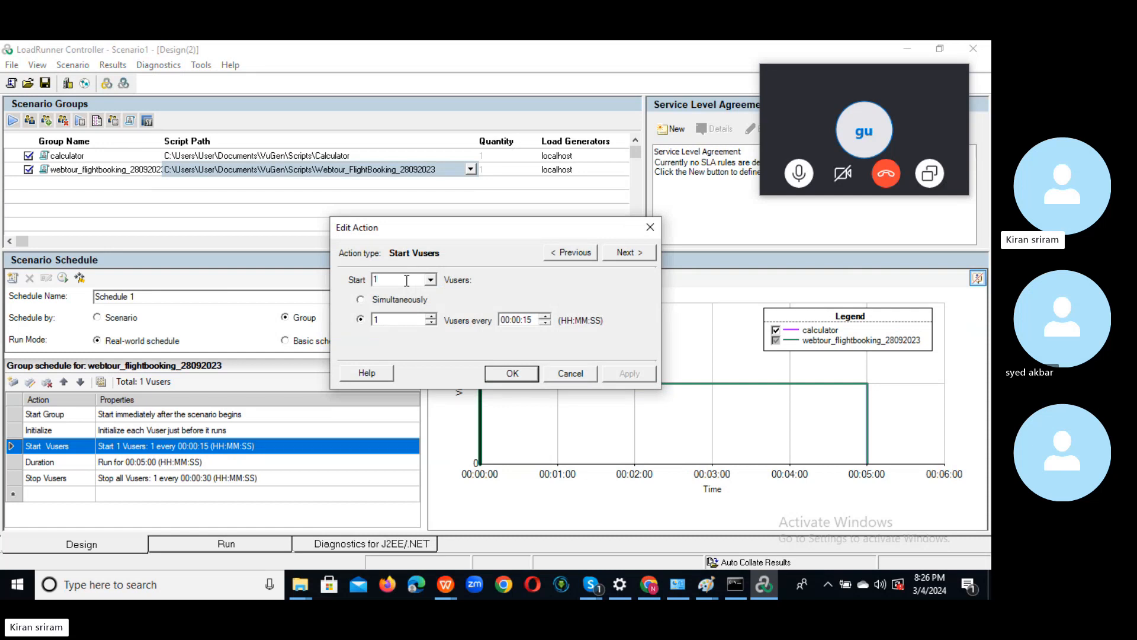
{"action": "type", "text": "0"}
{"action": "left_click_drag", "start_coordinate": [513, 229], "coordinate": [478, 203]}
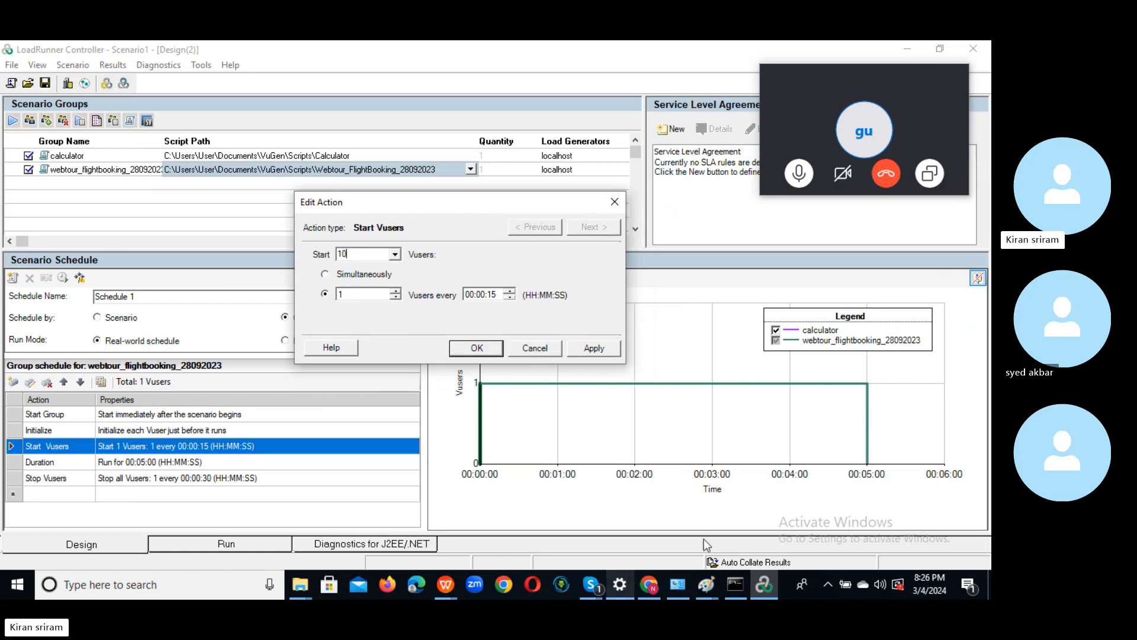
- Switch to a new blank Notepad document and maximize its window
{"action": "left_click", "coordinate": [208, 582]}
{"action": "type", "text": "n"}
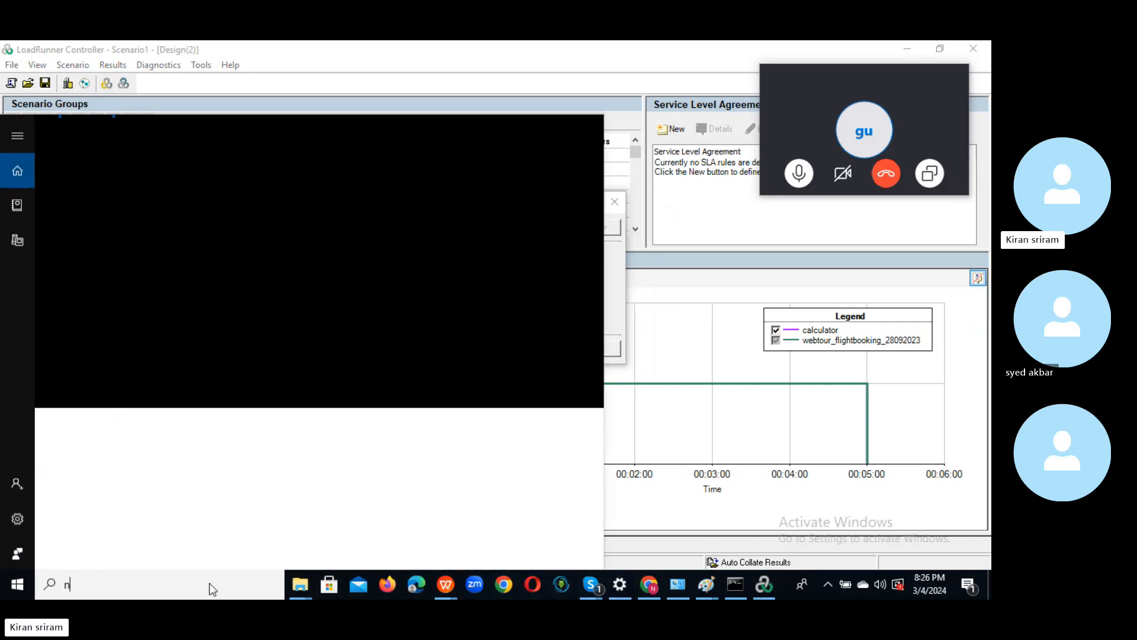
{"action": "type", "text": "ote"}
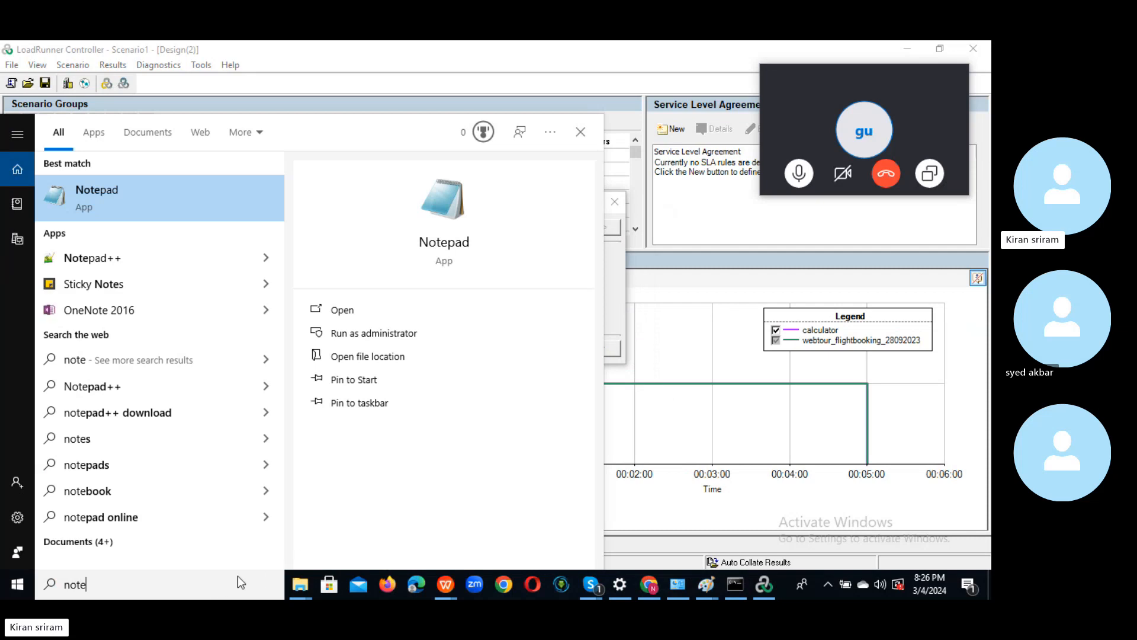
{"action": "left_click", "coordinate": [403, 308]}
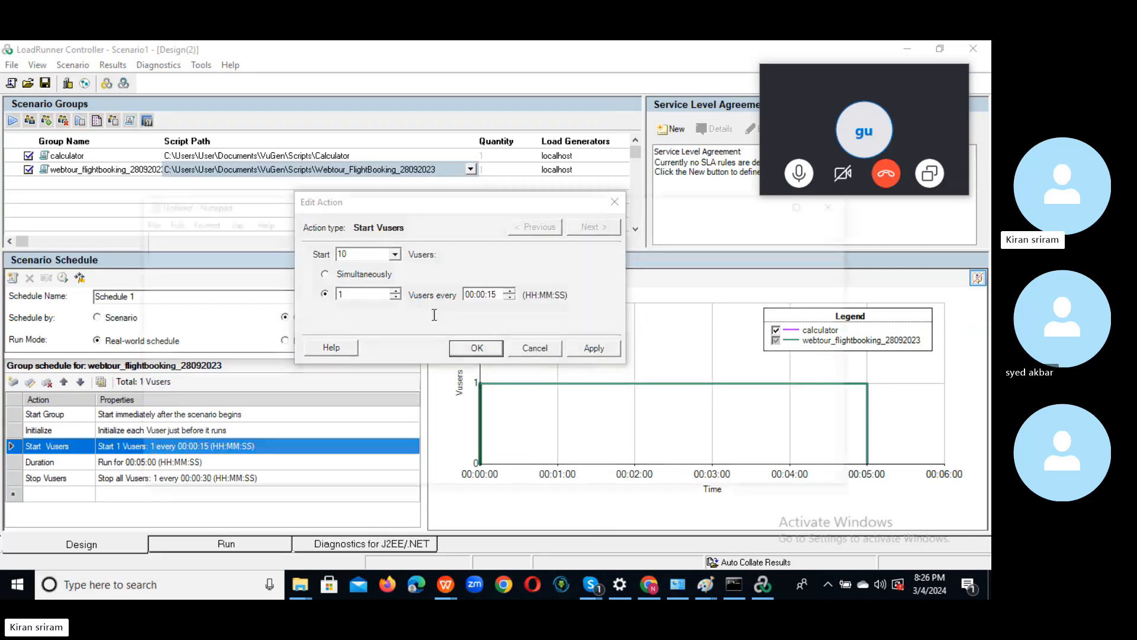
{"action": "left_click", "coordinate": [811, 205]}
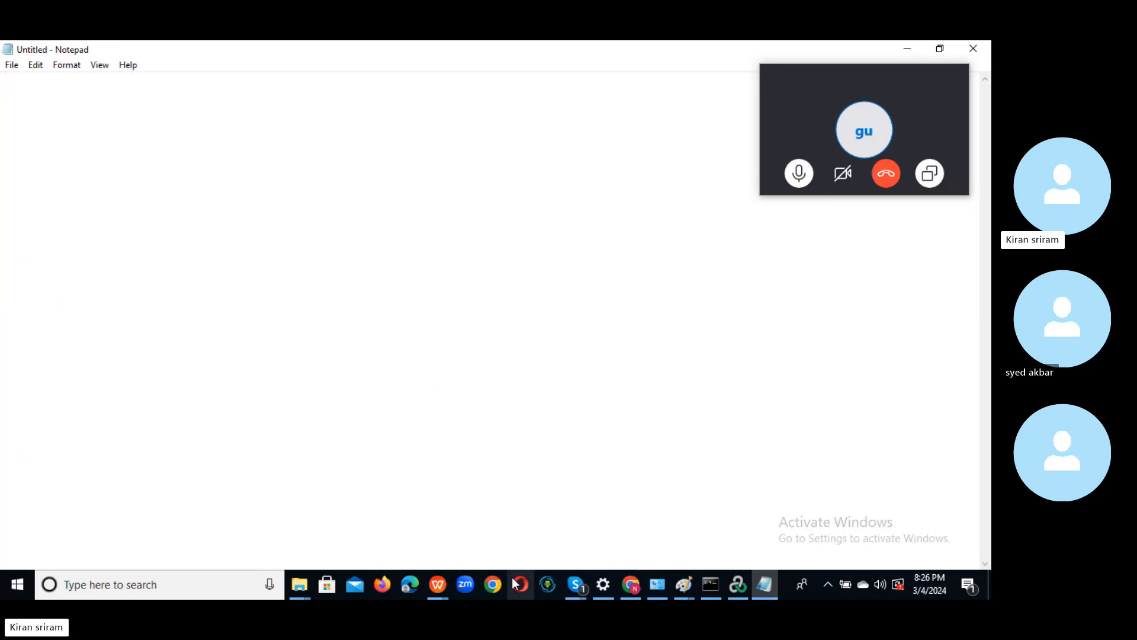
- Open the WorkLoad Model workbook from the desktop and show its API's in Scope sheet
{"action": "left_click", "coordinate": [988, 585]}
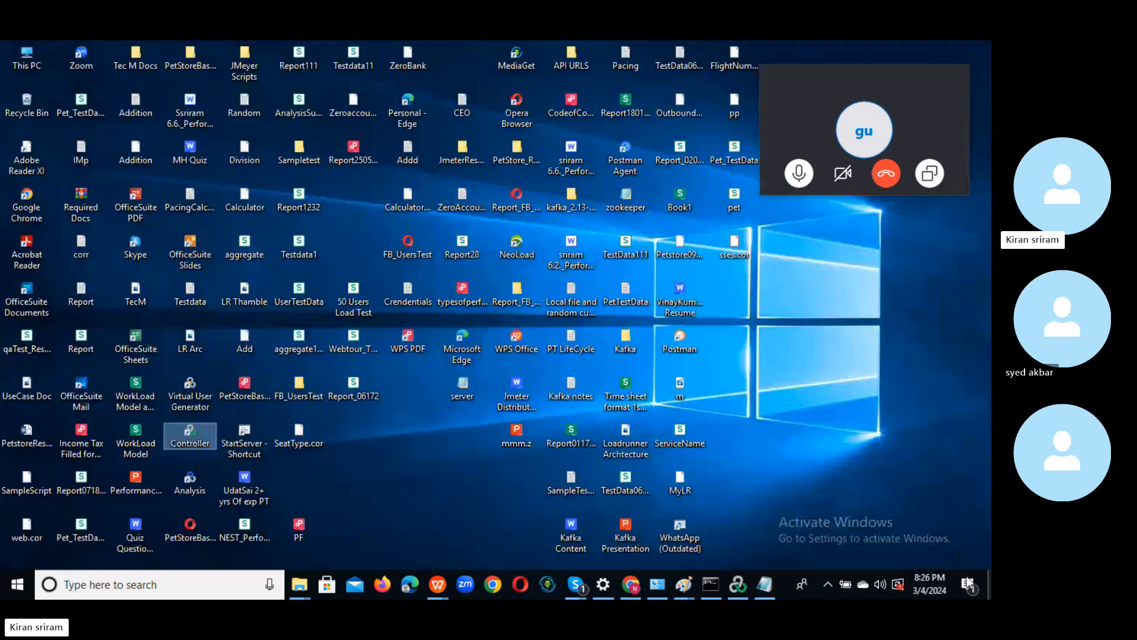
{"action": "double_click", "coordinate": [126, 437]}
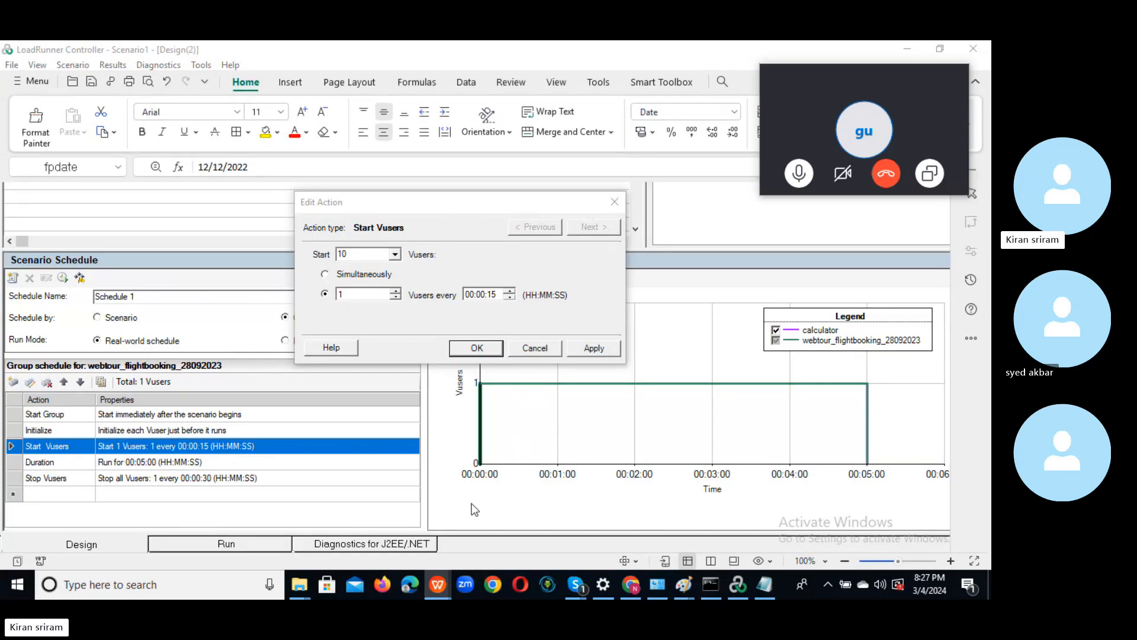
{"action": "left_click", "coordinate": [657, 585]}
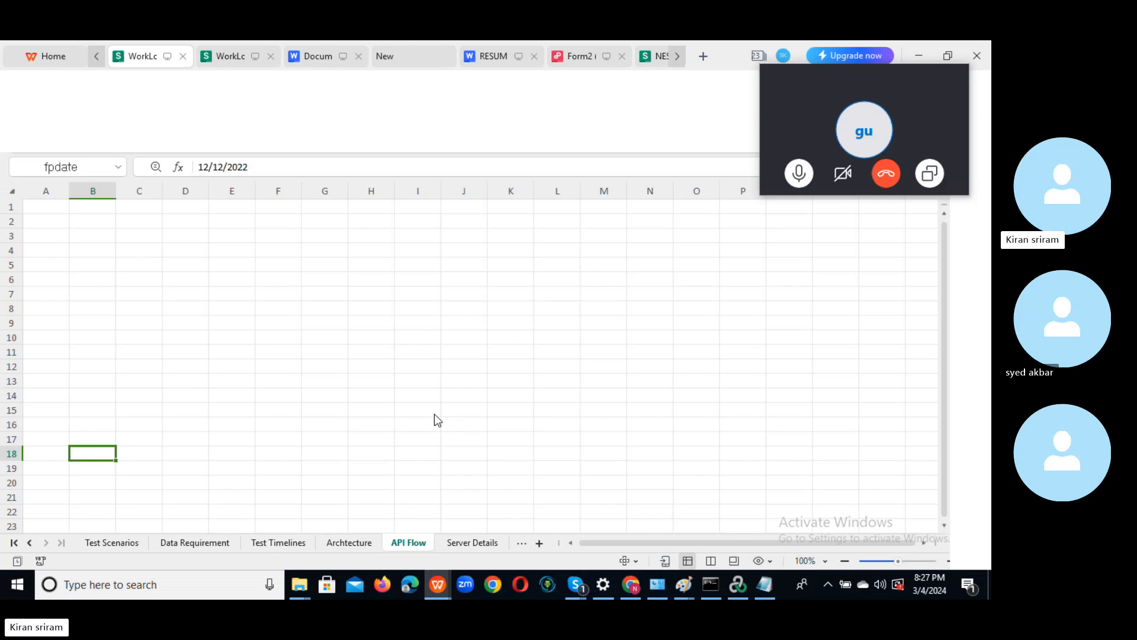
{"action": "left_click", "coordinate": [95, 544]}
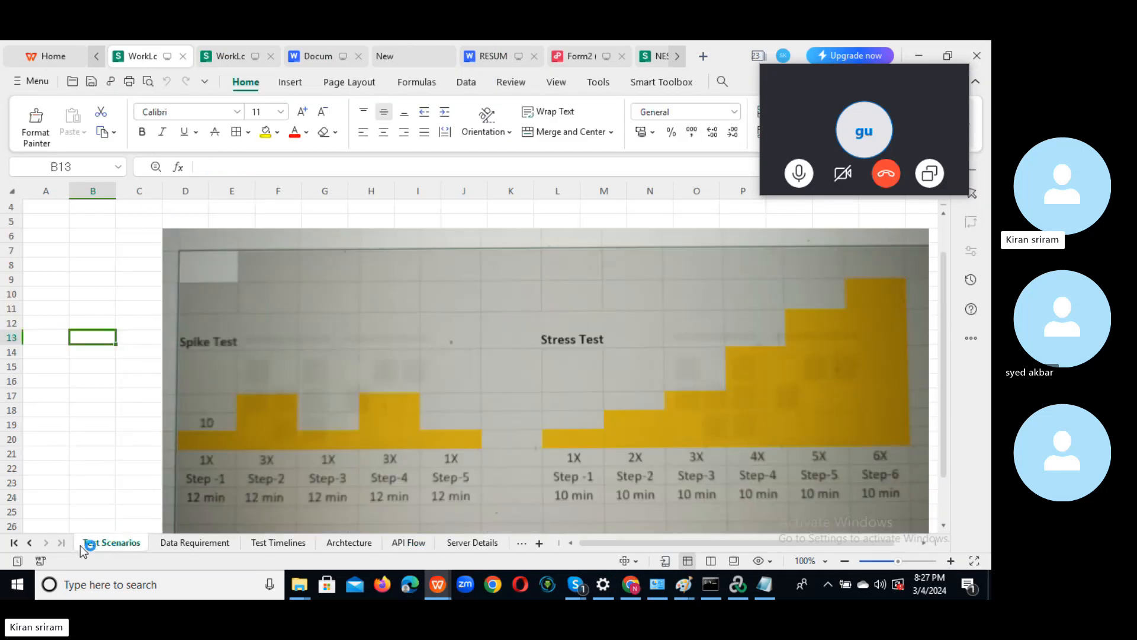
{"action": "left_click", "coordinate": [14, 543]}
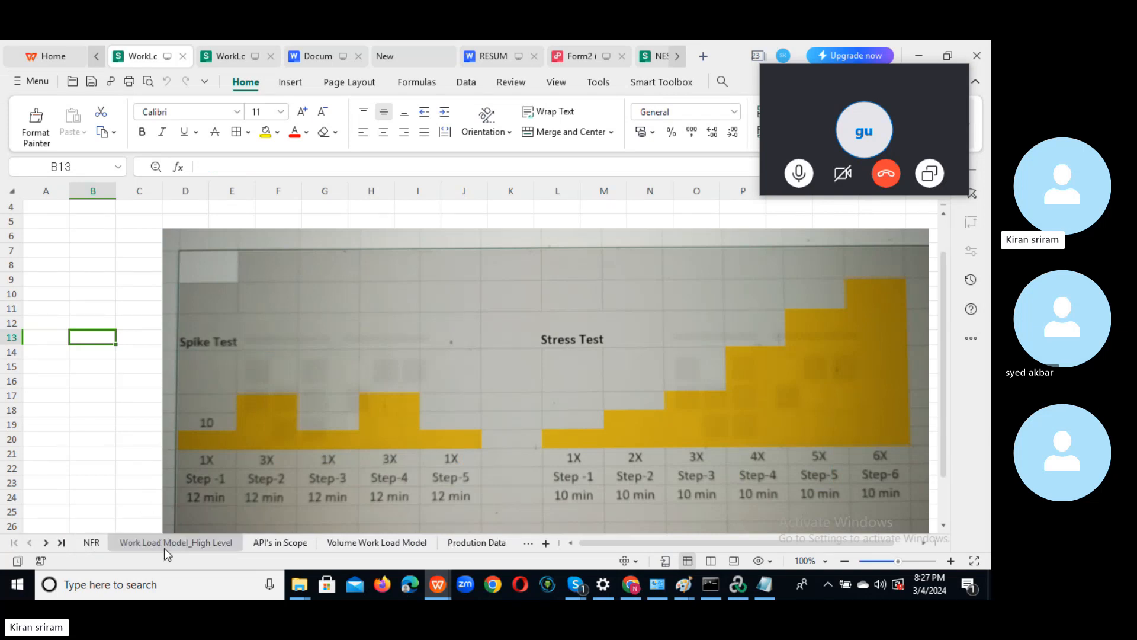
{"action": "left_click", "coordinate": [296, 549]}
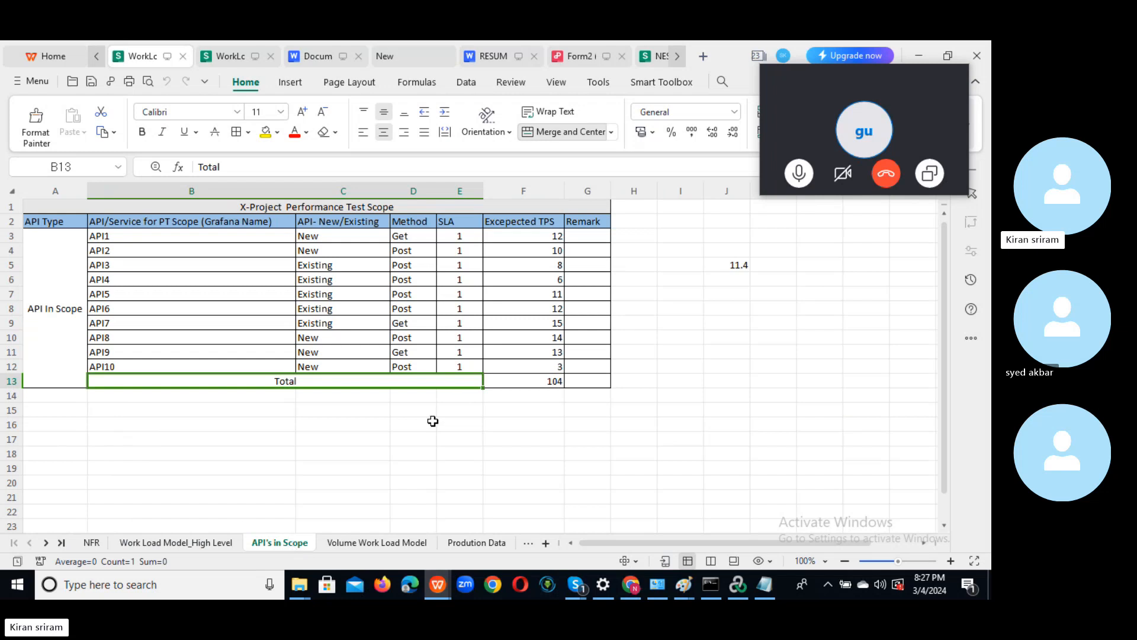
- Review the API names, SLA values and expected TPS of API1 to API10 in the performance test scope table
{"action": "left_click", "coordinate": [404, 441]}
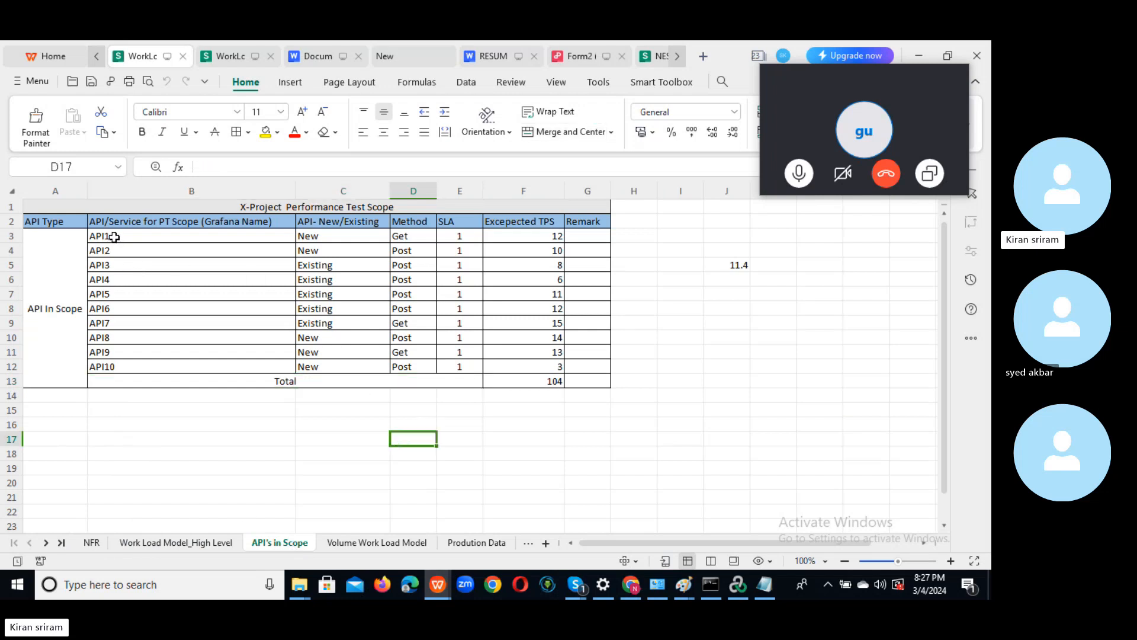
{"action": "left_click_drag", "start_coordinate": [114, 237], "coordinate": [206, 363]}
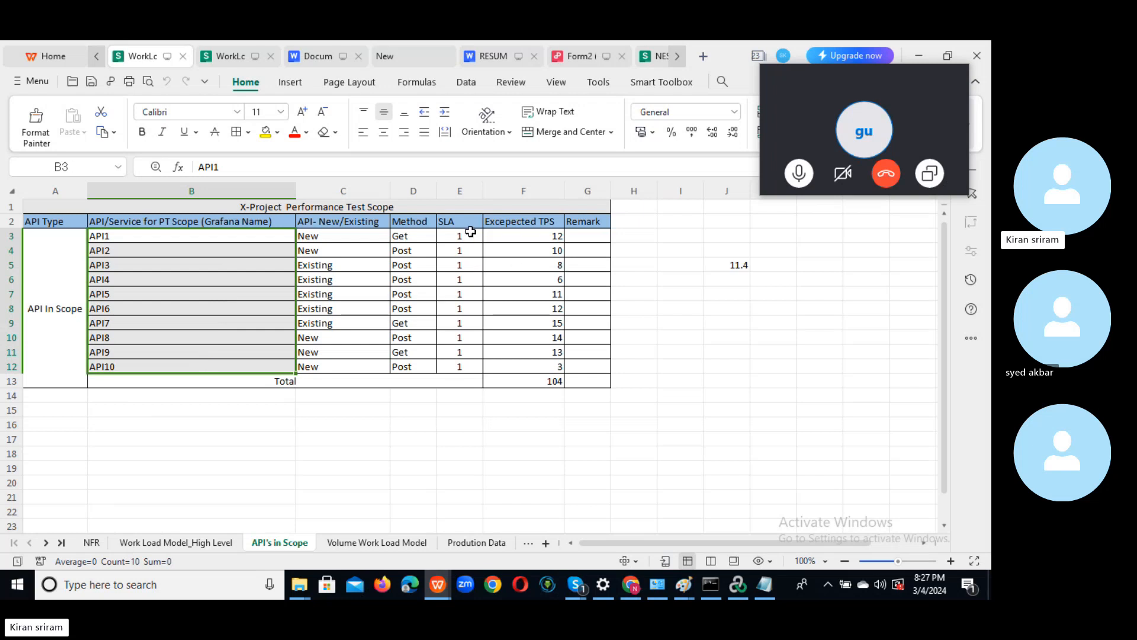
{"action": "left_click_drag", "start_coordinate": [469, 236], "coordinate": [463, 356]}
{"action": "left_click_drag", "start_coordinate": [528, 236], "coordinate": [538, 365]}
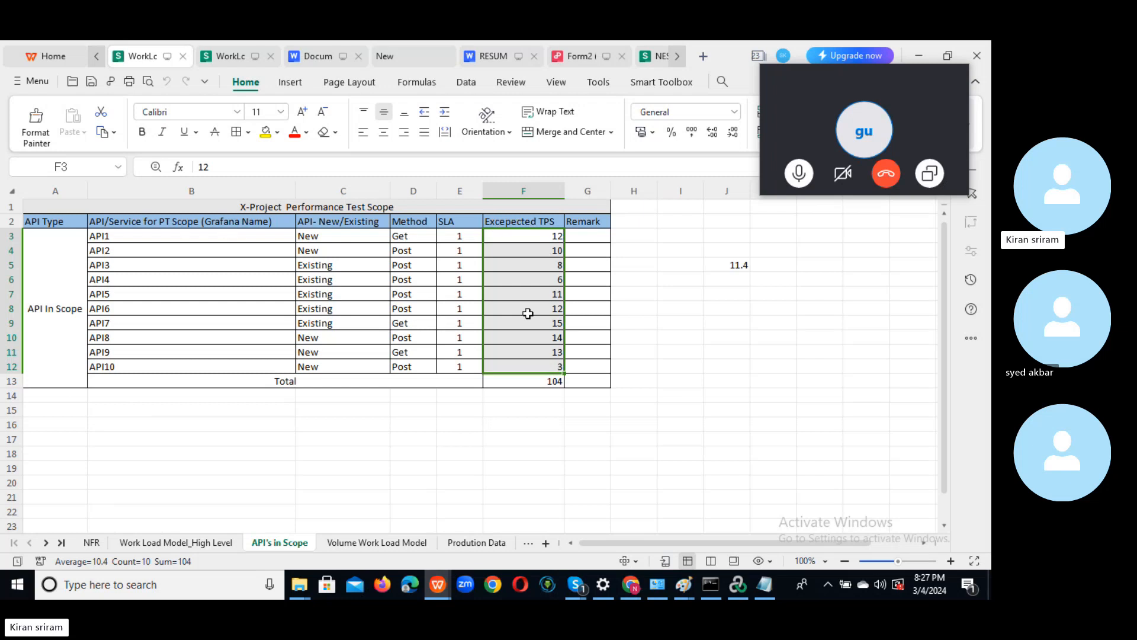
- Examine the Baseline TPS, pacing and V Users of each API on the Volume Work Load Model sheet
{"action": "left_click", "coordinate": [368, 543]}
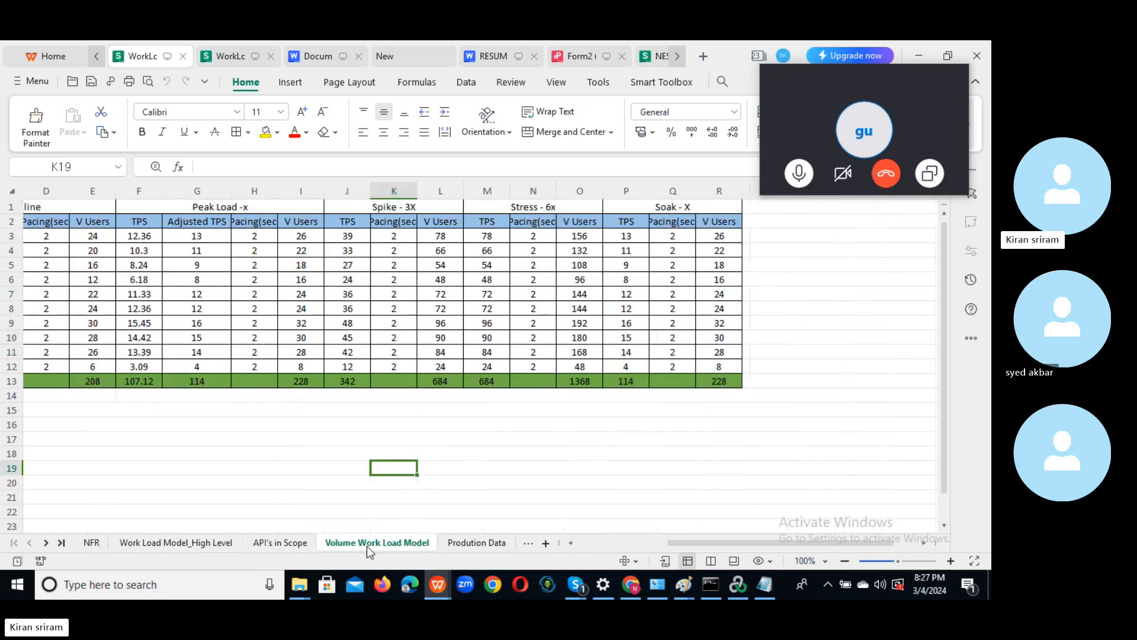
{"action": "left_click", "coordinate": [252, 468]}
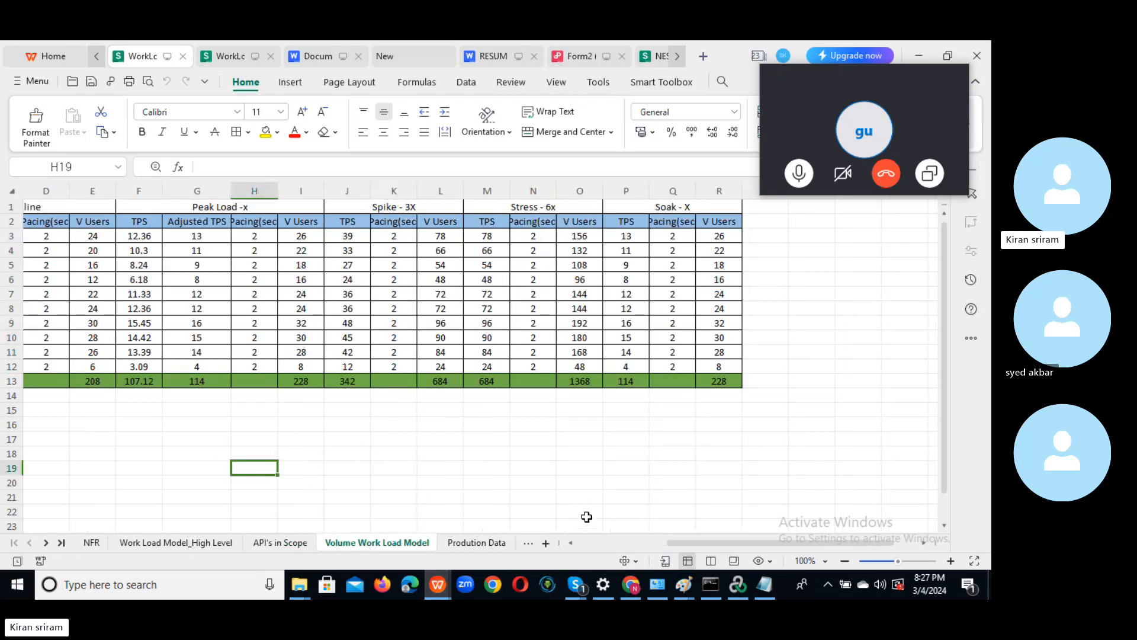
{"action": "left_click_drag", "start_coordinate": [723, 542], "coordinate": [570, 545]}
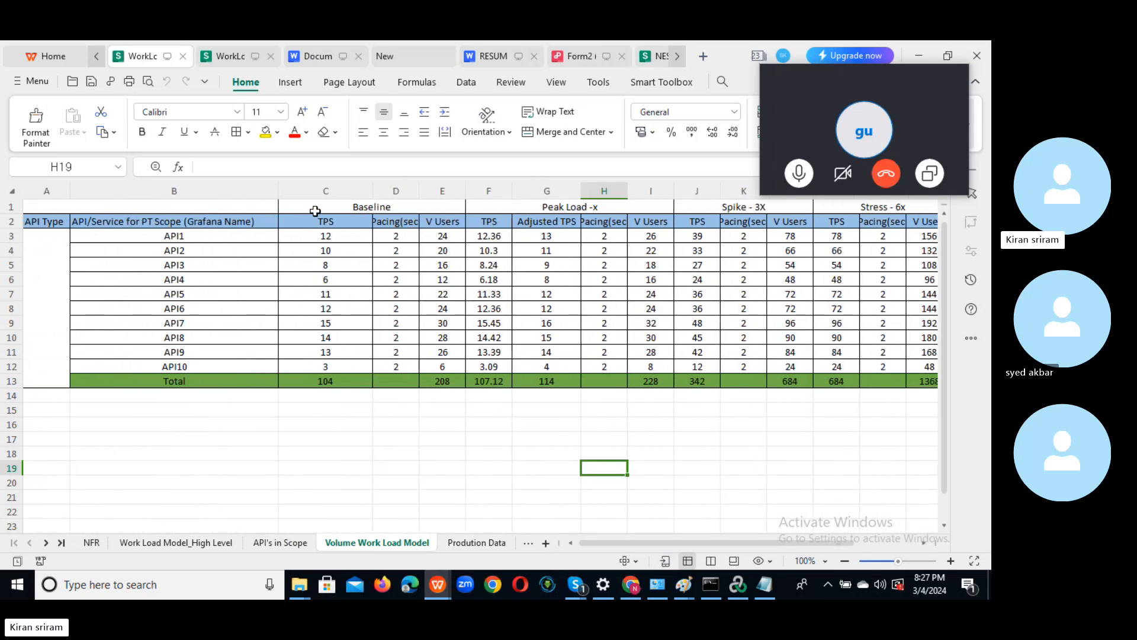
{"action": "left_click", "coordinate": [352, 211]}
{"action": "left_click_drag", "start_coordinate": [353, 210], "coordinate": [436, 371]}
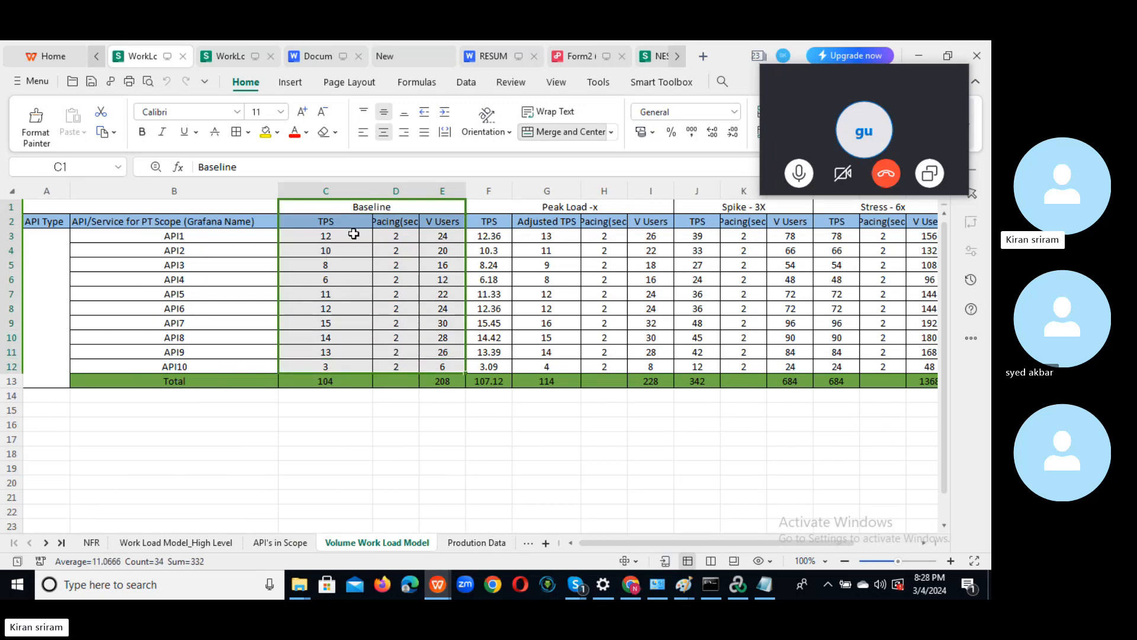
{"action": "left_click", "coordinate": [395, 234]}
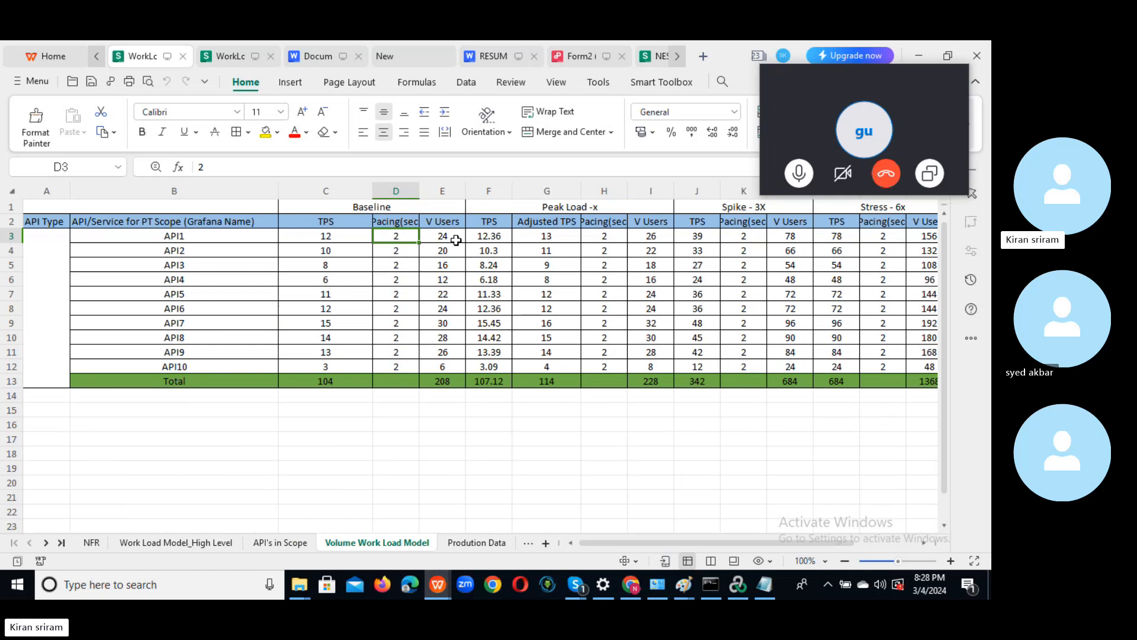
{"action": "left_click_drag", "start_coordinate": [454, 235], "coordinate": [448, 362]}
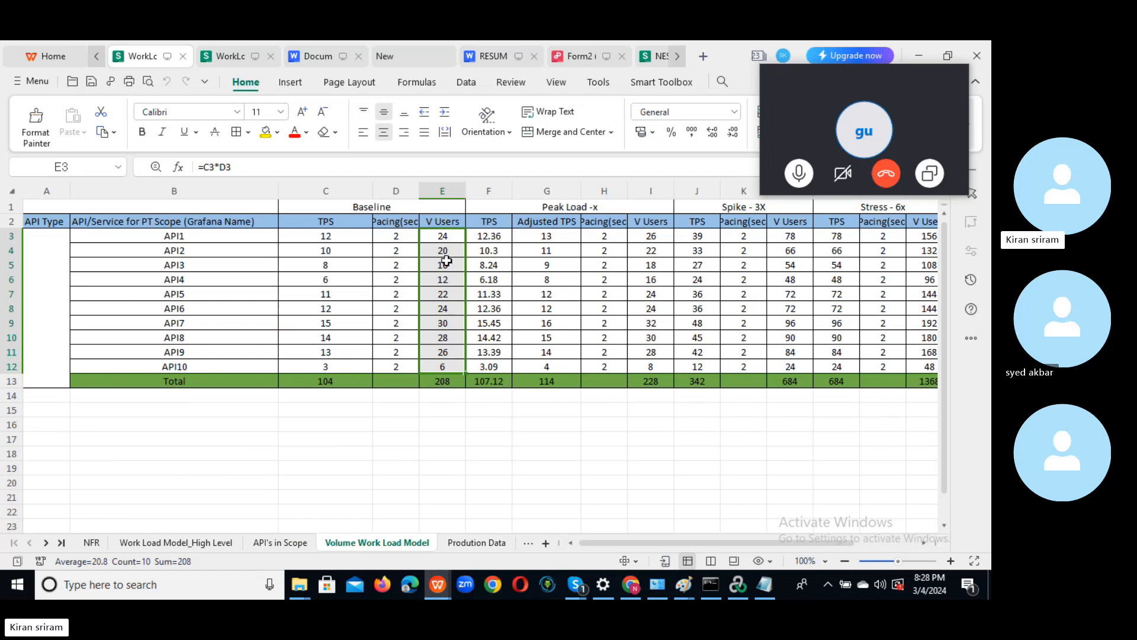
{"action": "left_click_drag", "start_coordinate": [444, 235], "coordinate": [443, 347]}
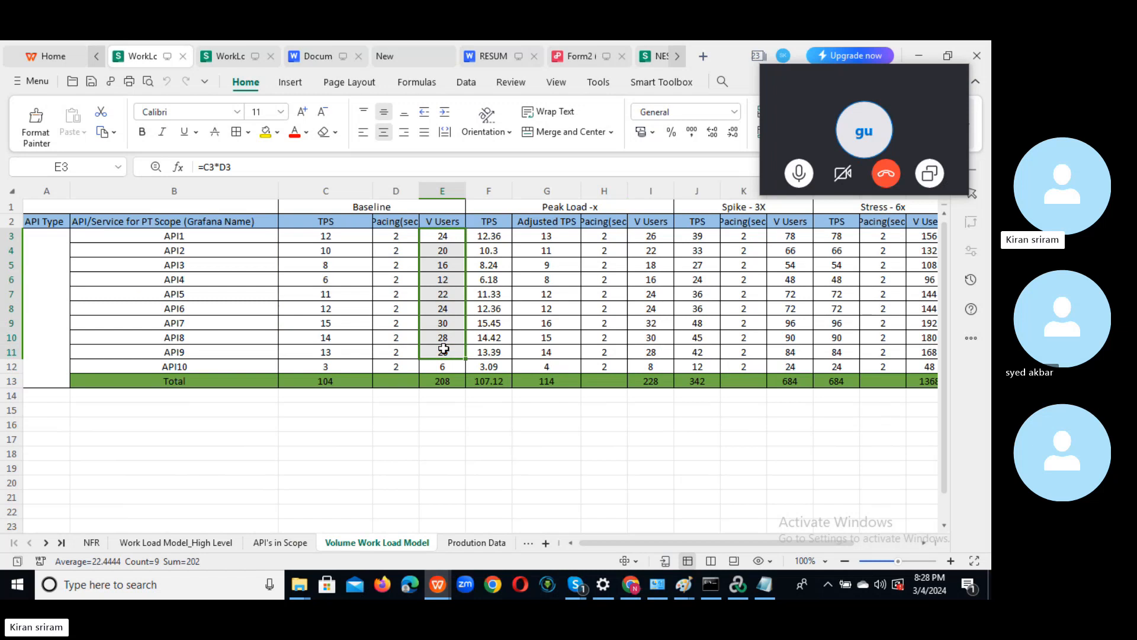
- Switch back to LoadRunner Controller and set the webtour_flightbooking_28092023 group's Start Vusers action to 24 Vusers
{"action": "key", "text": "alt+Tab"}
{"action": "key", "text": "alt+Tab"}
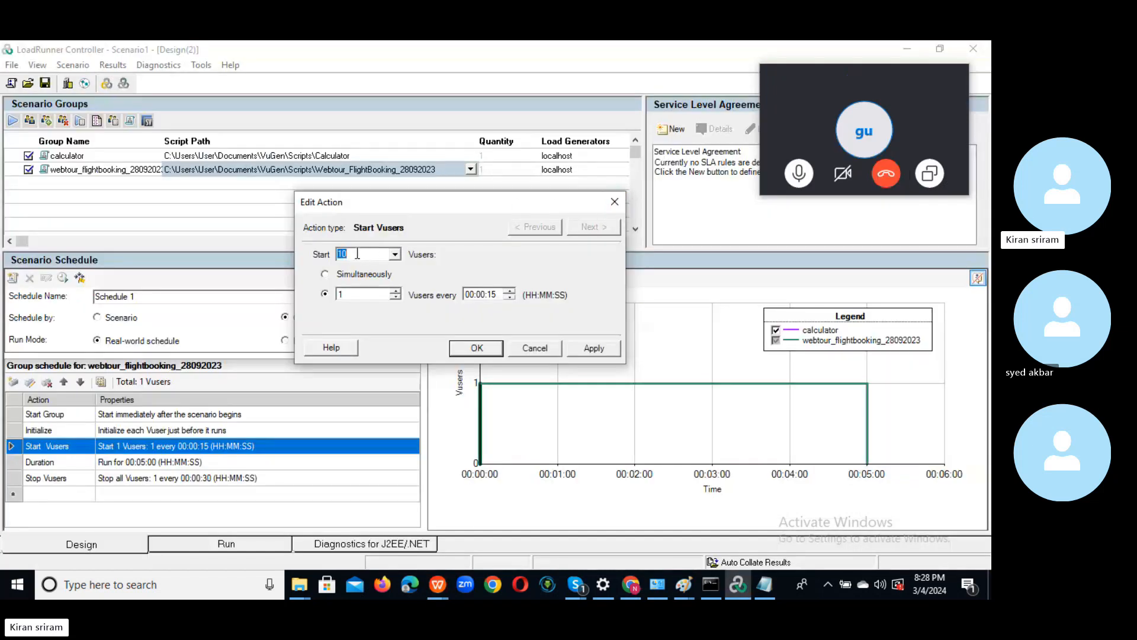
{"action": "type", "text": "24"}
{"action": "left_click", "coordinate": [474, 347]}
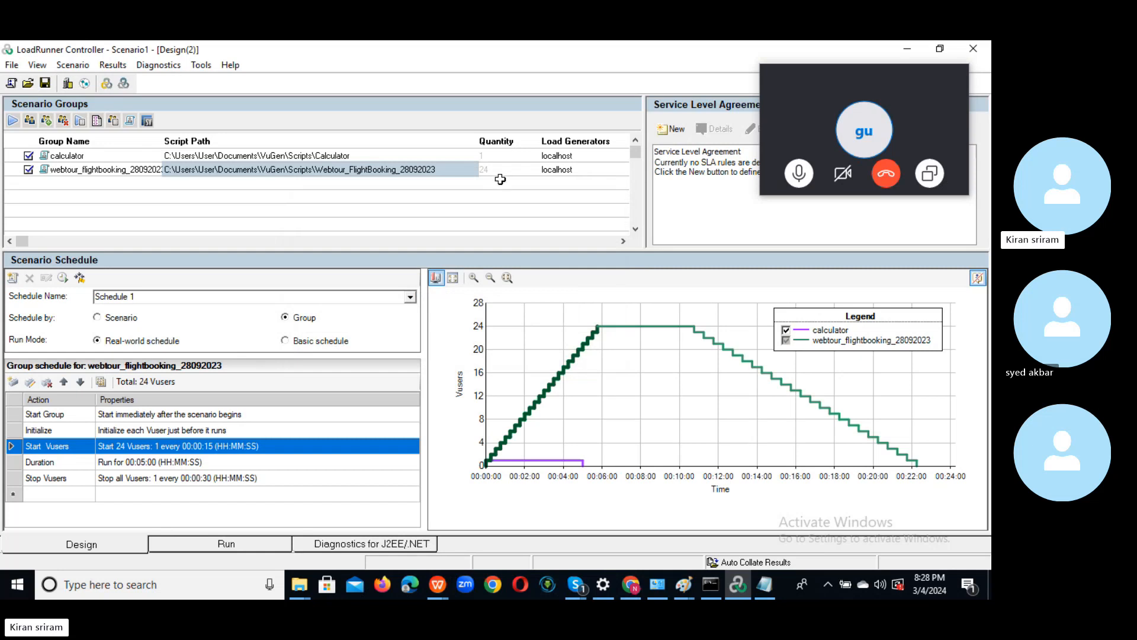
- Check API2's Baseline V Users in the WorkLoad Model workbook and return to LoadRunner Controller
{"action": "key", "text": "alt+Tab"}
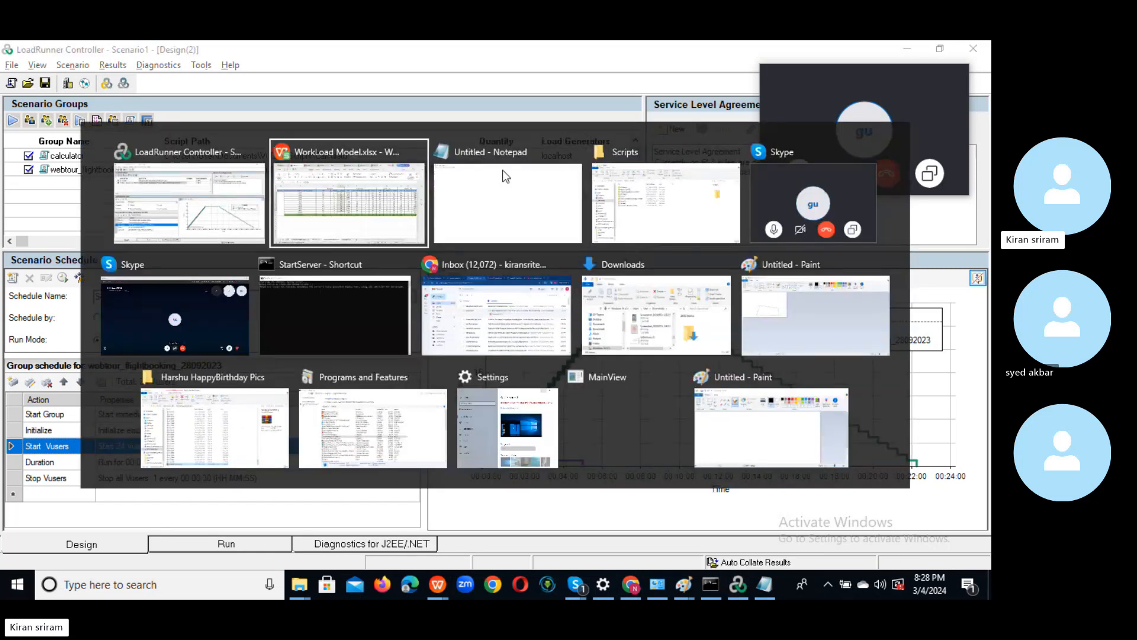
{"action": "left_click", "coordinate": [389, 179]}
{"action": "left_click", "coordinate": [447, 250]}
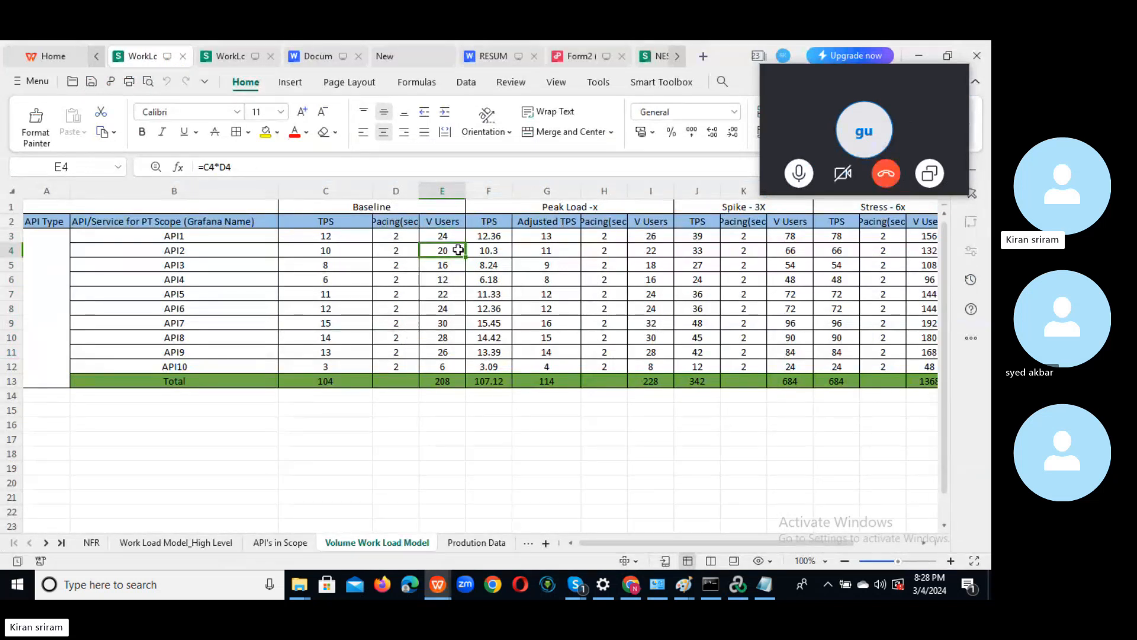
{"action": "key", "text": "alt+Tab"}
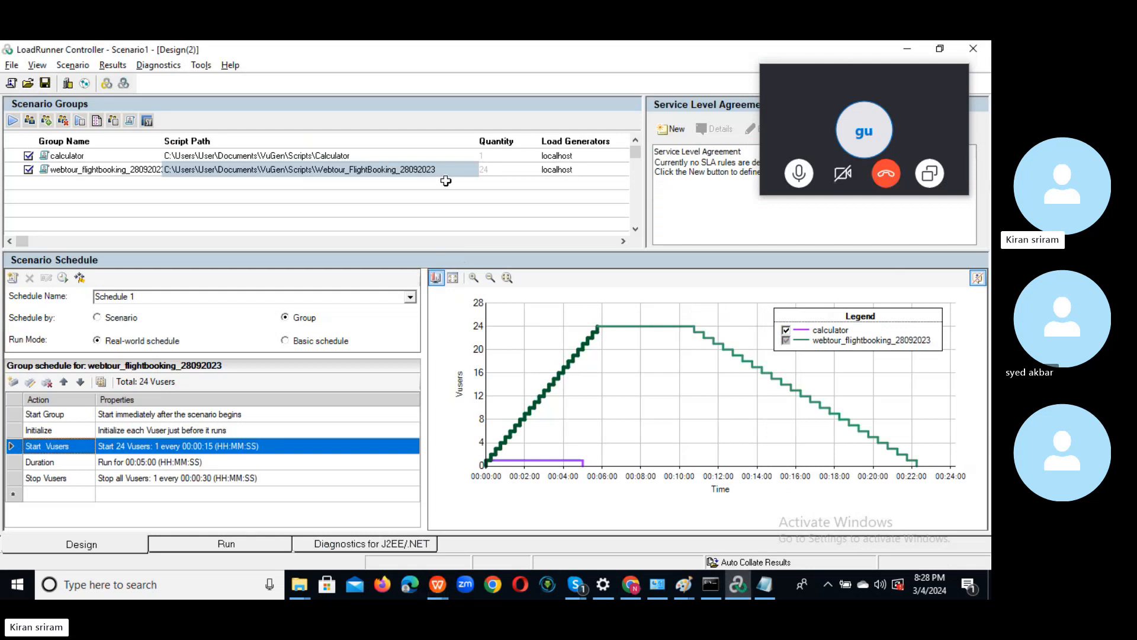
- Set the calculator group's Start Vusers action to start 20 Vusers
{"action": "left_click", "coordinate": [383, 155]}
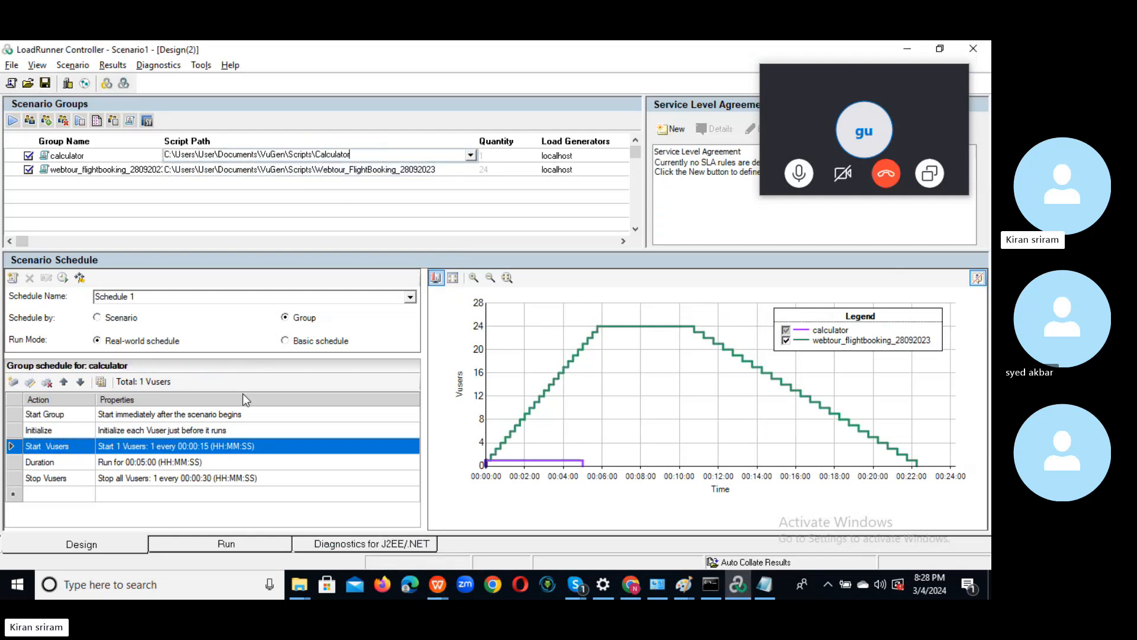
{"action": "double_click", "coordinate": [187, 446]}
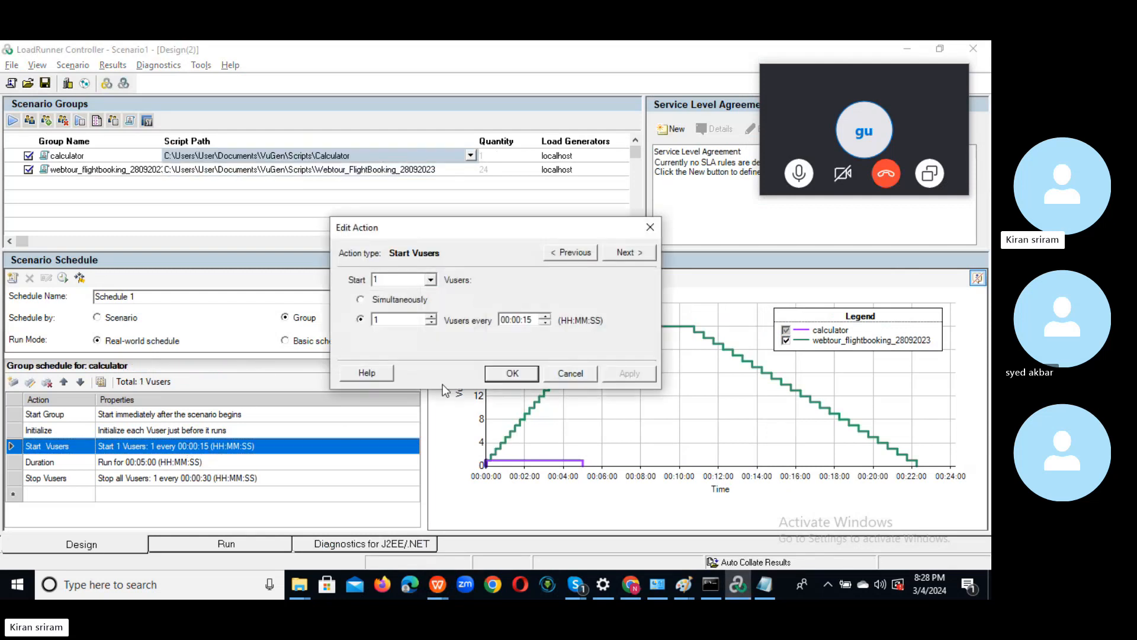
{"action": "double_click", "coordinate": [388, 280]}
{"action": "type", "text": "20"}
{"action": "left_click", "coordinate": [527, 378]}
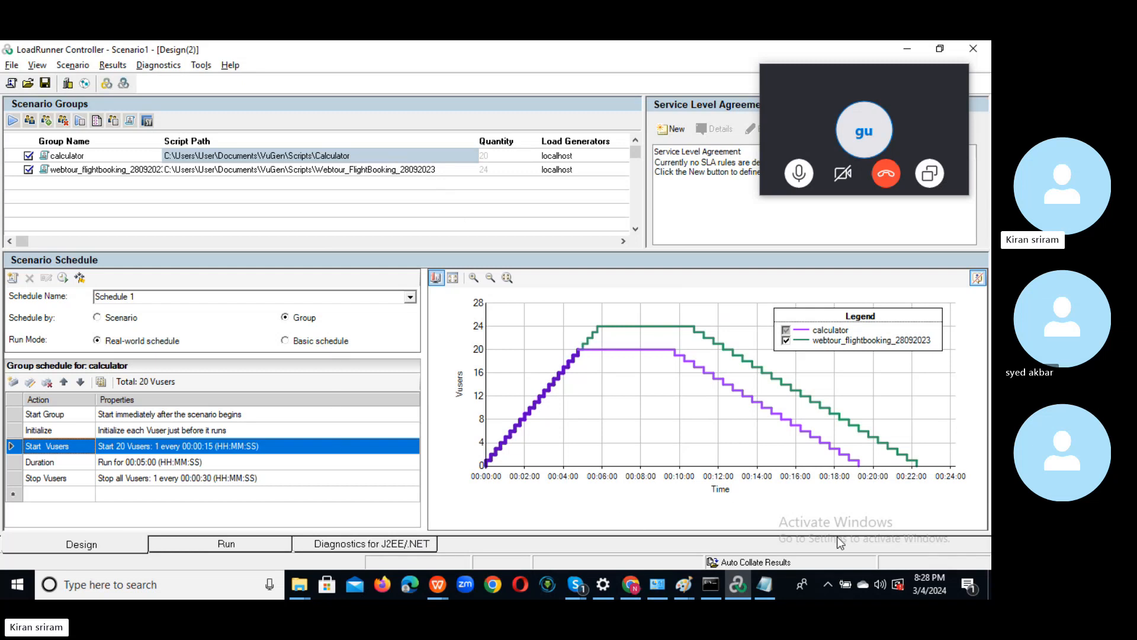
- Switch to the blank Notepad document and write "Rampup" and "rampdown" on separate lines
{"action": "left_click", "coordinate": [770, 581]}
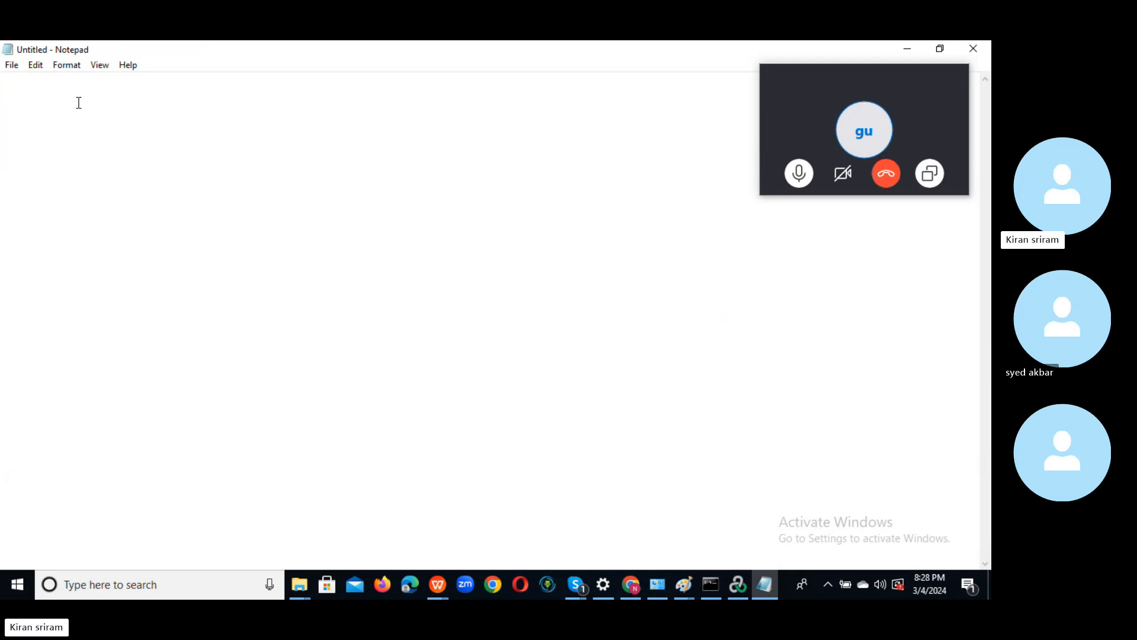
{"action": "type", "text": "Ramu"}
{"action": "key", "text": "BackSpace"}
{"action": "type", "text": "pup "}
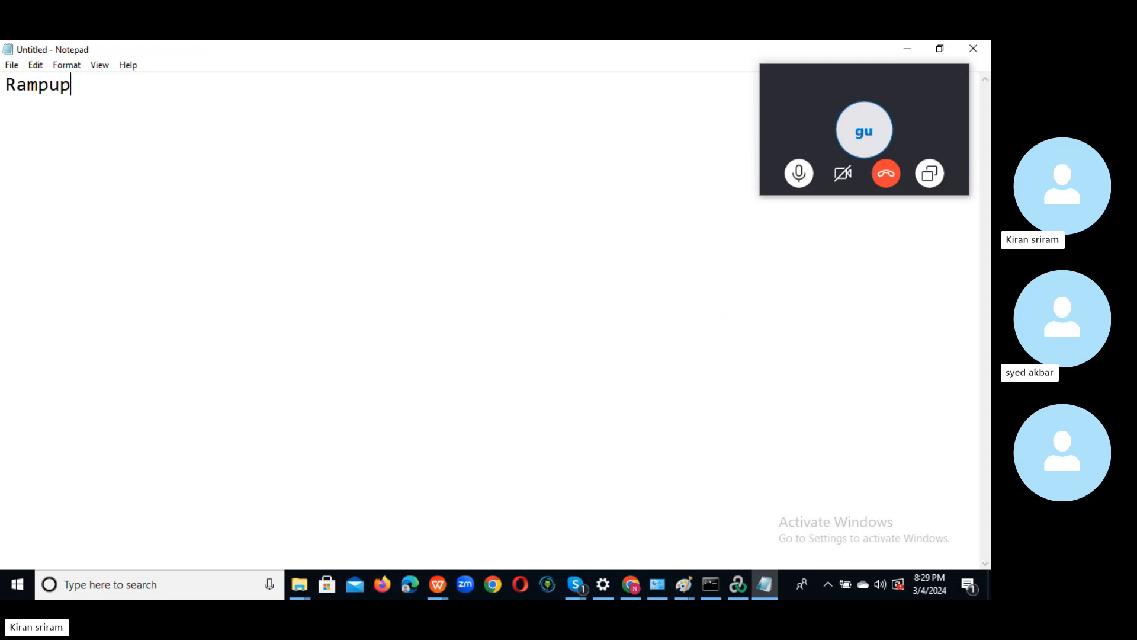
{"action": "type", "text": "rampdown"}
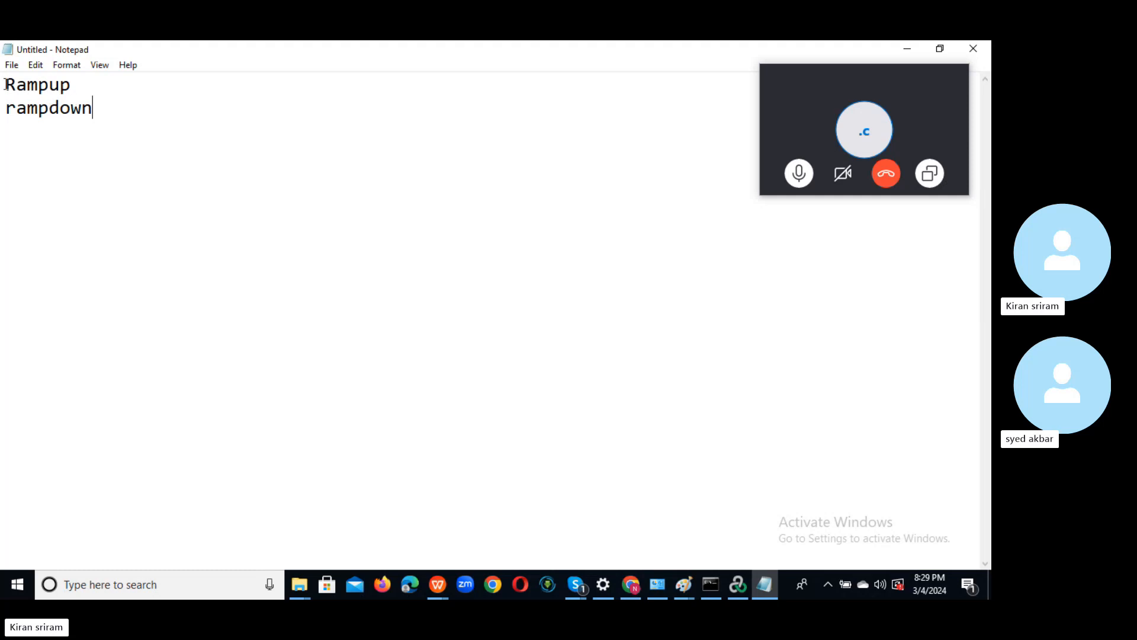
- Insert the lines "1st 20", "2nd 24" and "Design the scenario" above the Rampup line, leaving a blank line between them
{"action": "key", "text": "Return"}
{"action": "key", "text": "Return"}
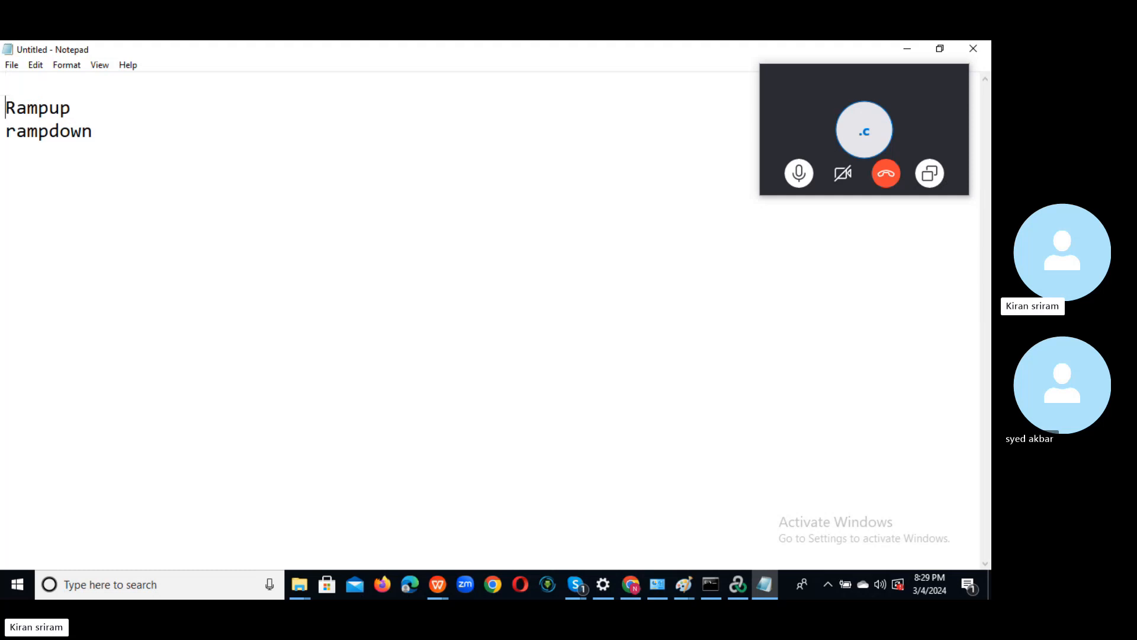
{"action": "left_click", "coordinate": [8, 78]}
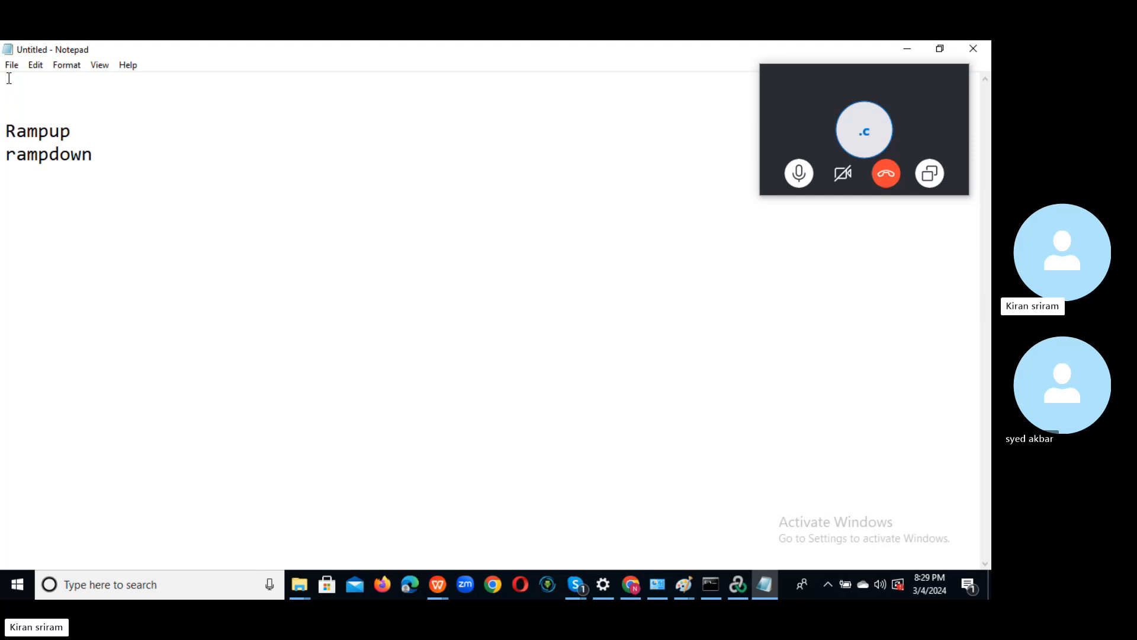
{"action": "type", "text": "1st 20"}
{"action": "key", "text": "Return"}
{"action": "type", "text": "2nd 24"}
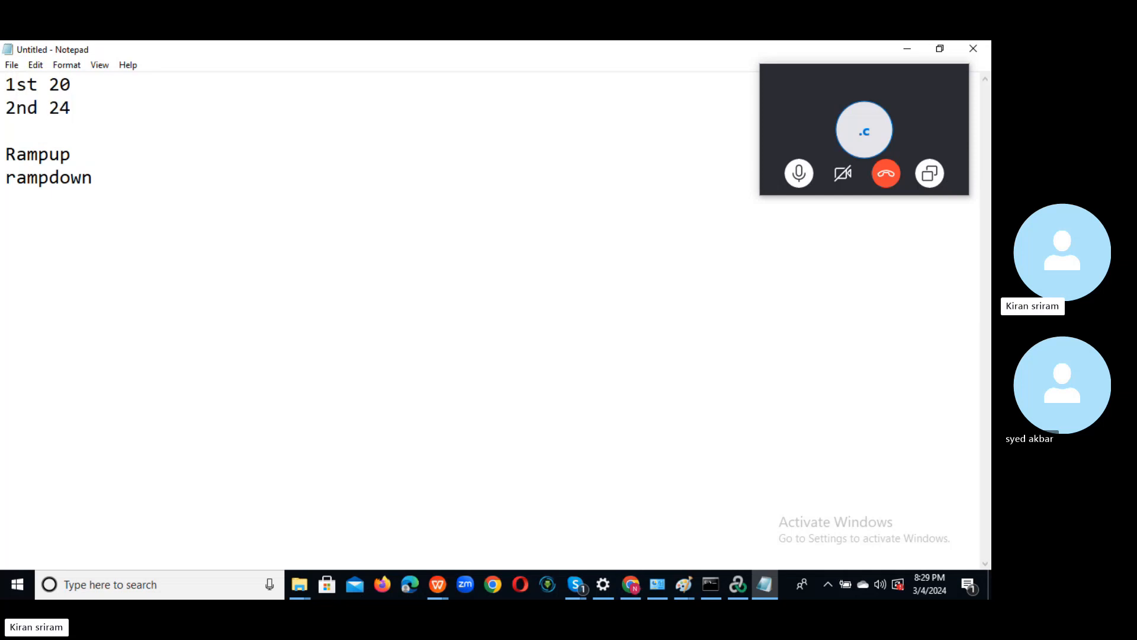
{"action": "key", "text": "Return"}
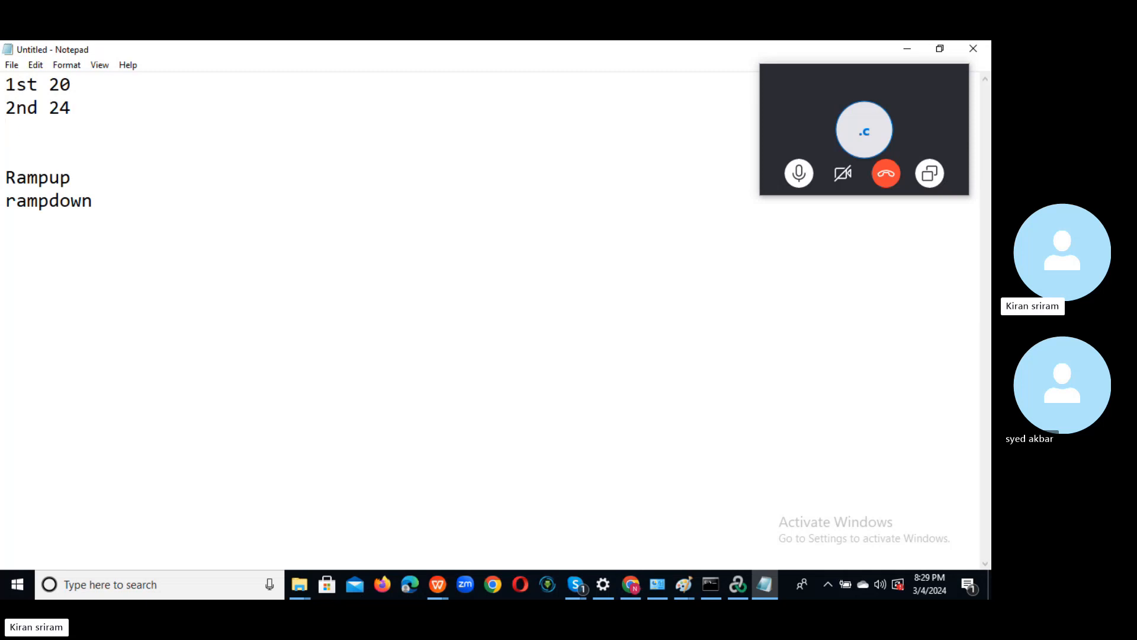
{"action": "type", "text": "Design the sce"}
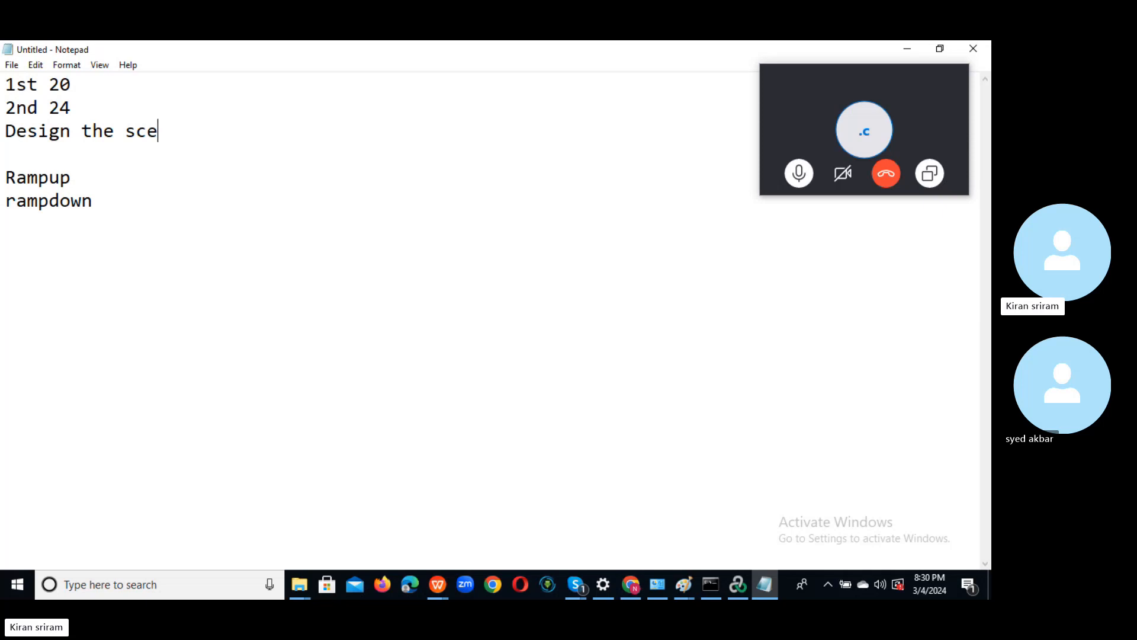
{"action": "type", "text": "nario"}
- Point out the "1st 20" line, its number 20 and the word "Rampup" by highlighting them in the notes
{"action": "left_click_drag", "start_coordinate": [2, 84], "coordinate": [93, 78]}
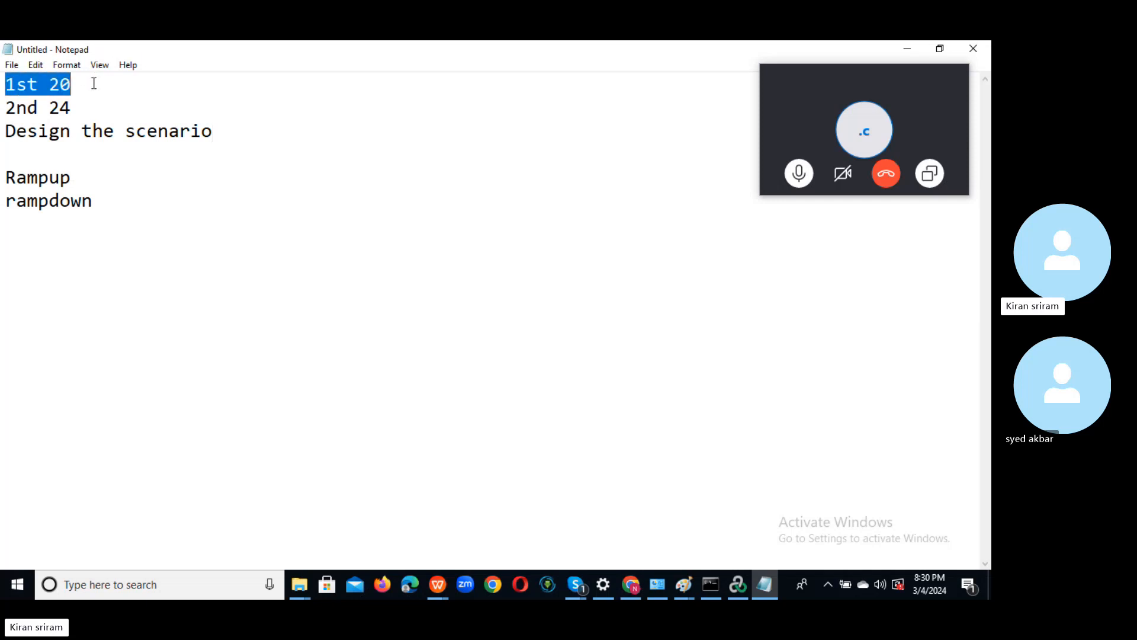
{"action": "left_click", "coordinate": [39, 157]}
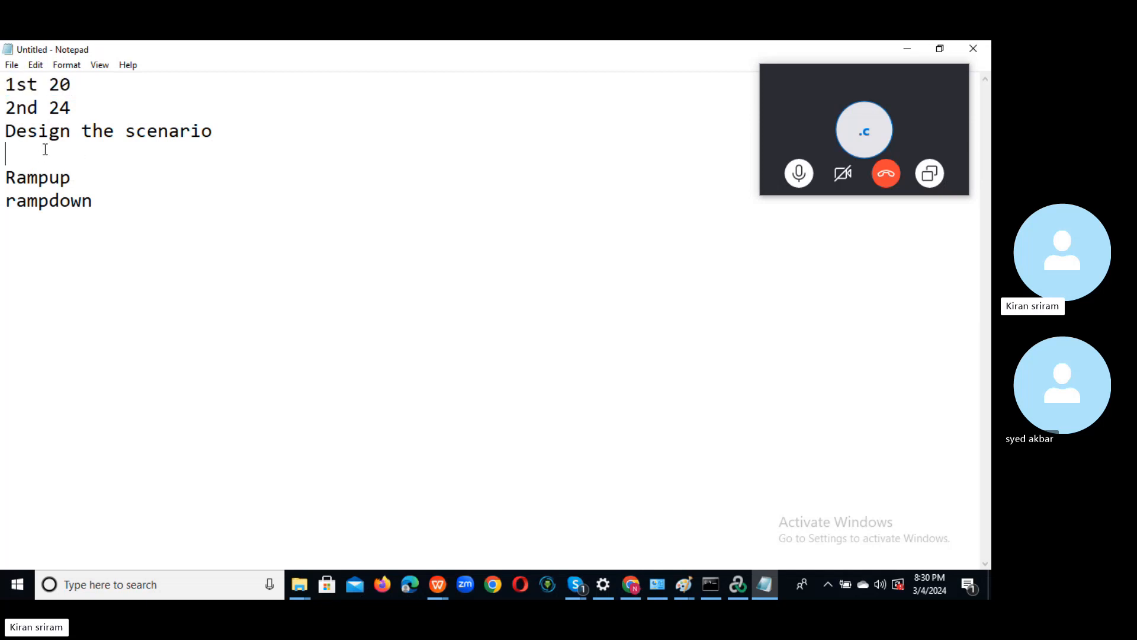
{"action": "left_click_drag", "start_coordinate": [97, 84], "coordinate": [49, 84]}
{"action": "left_click_drag", "start_coordinate": [5, 177], "coordinate": [77, 174]}
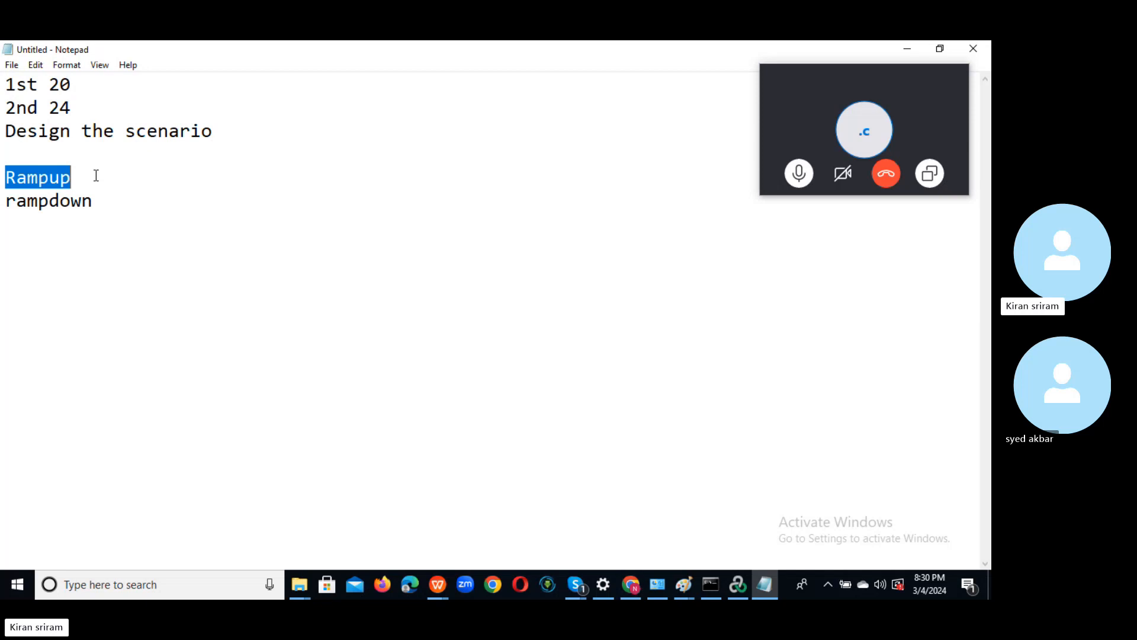
- Add the lines "1 hour duration" and "Baseline" between "Design the scenario" and "Rampup" in the notes
{"action": "left_click", "coordinate": [38, 147]}
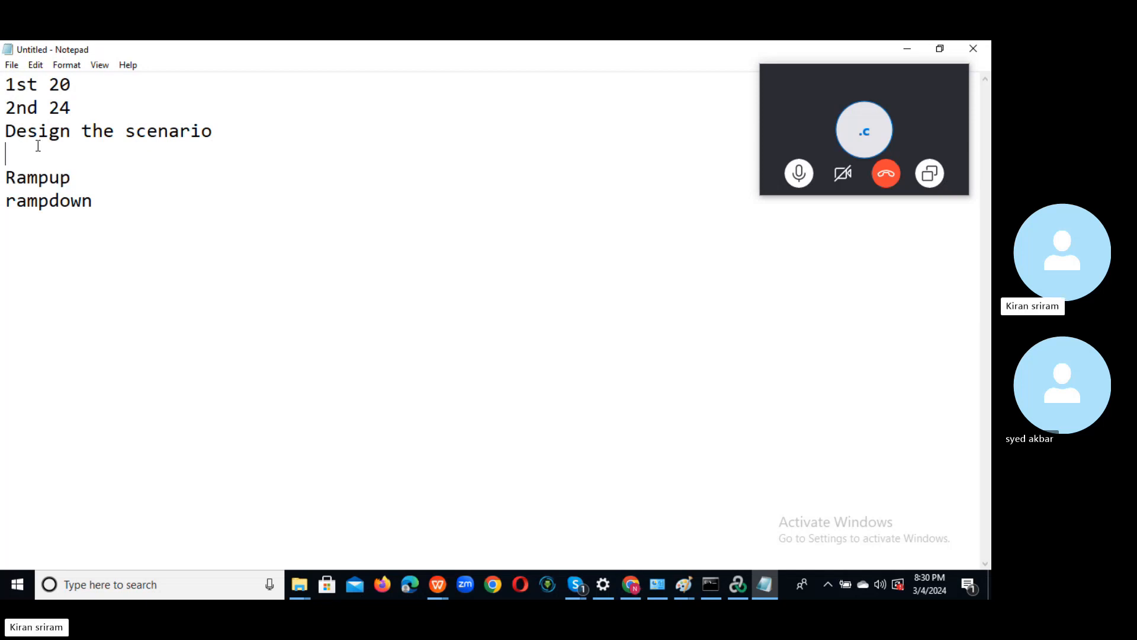
{"action": "type", "text": "1 hour duration"}
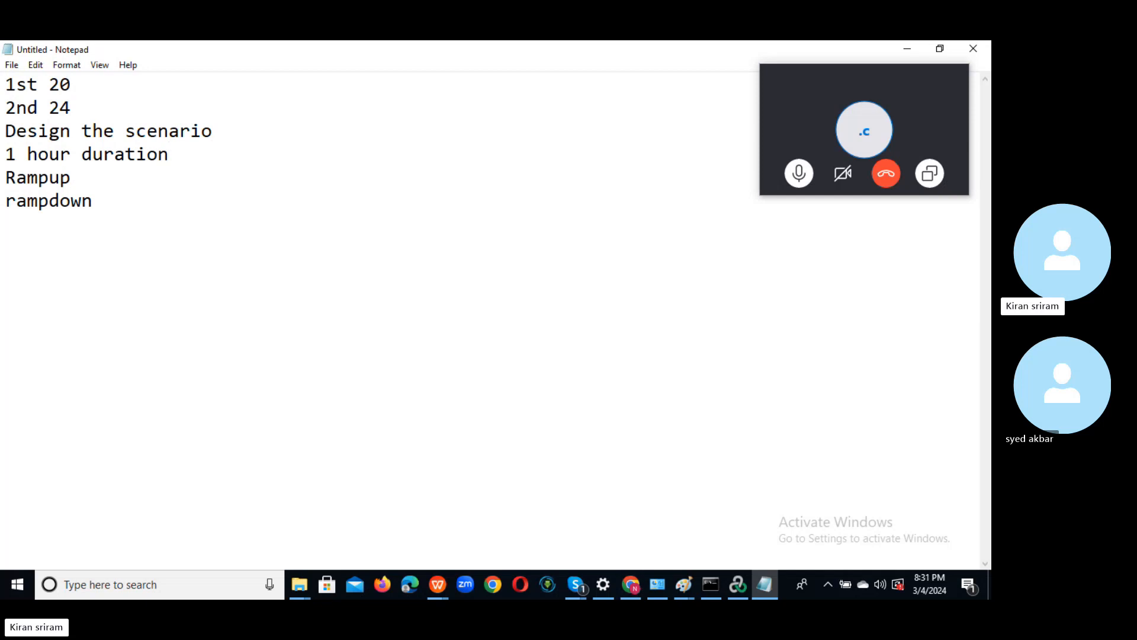
{"action": "key", "text": "Return"}
{"action": "type", "text": "Bas"}
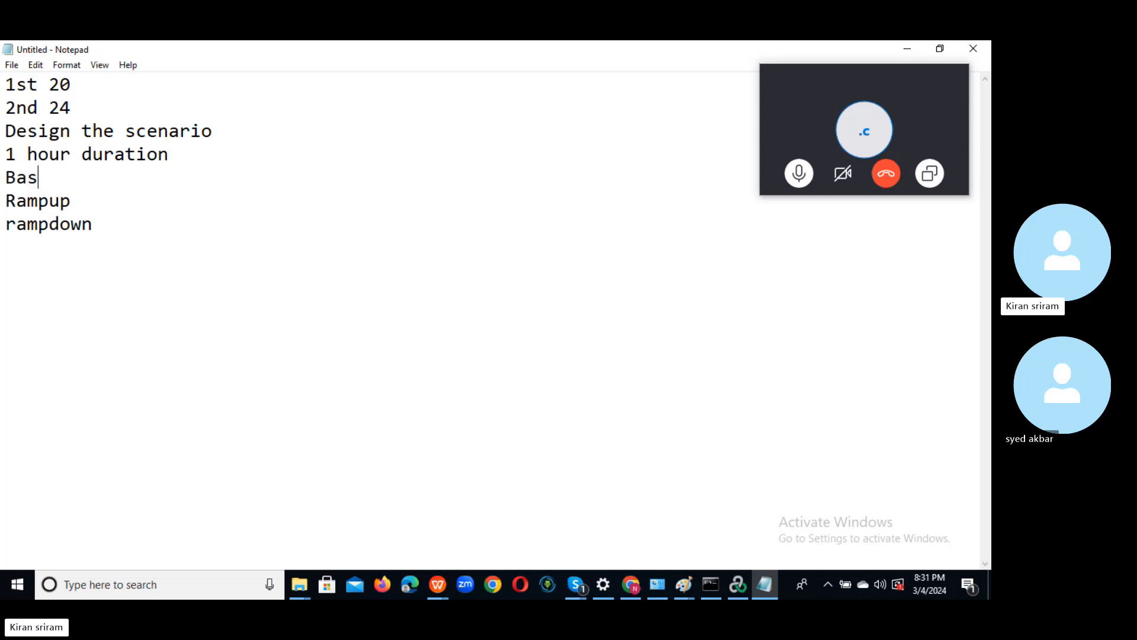
{"action": "type", "text": "eline"}
- Point out the five lines above Rampup, the "1st 20" line and the "2nd 24" line by highlighting them
{"action": "left_click_drag", "start_coordinate": [100, 178], "coordinate": [4, 74]}
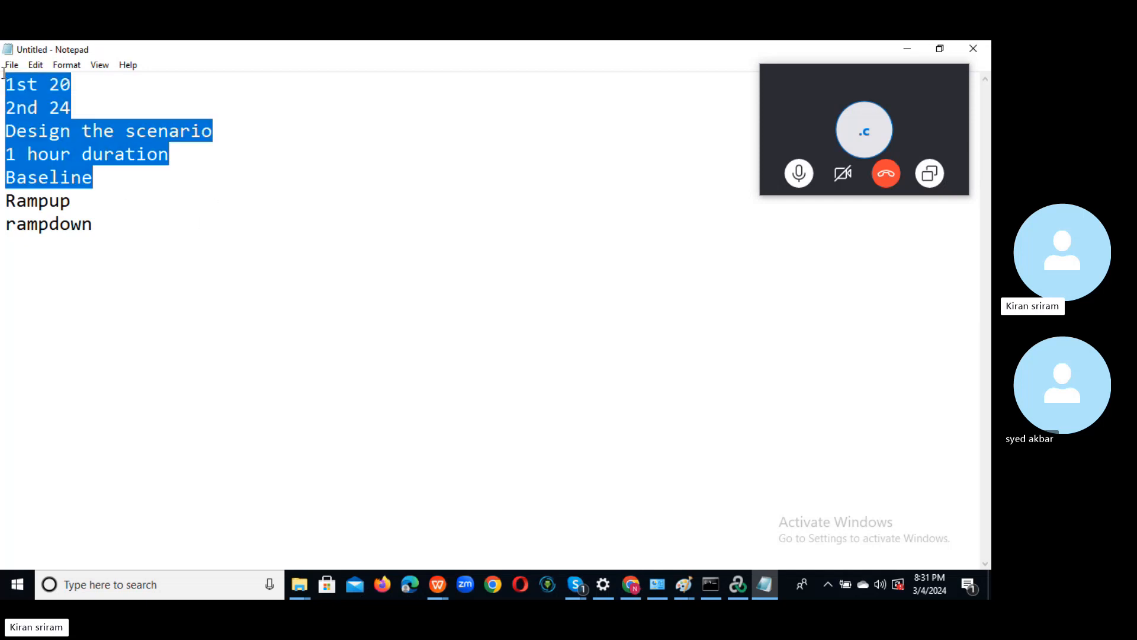
{"action": "left_click_drag", "start_coordinate": [75, 84], "coordinate": [3, 81]}
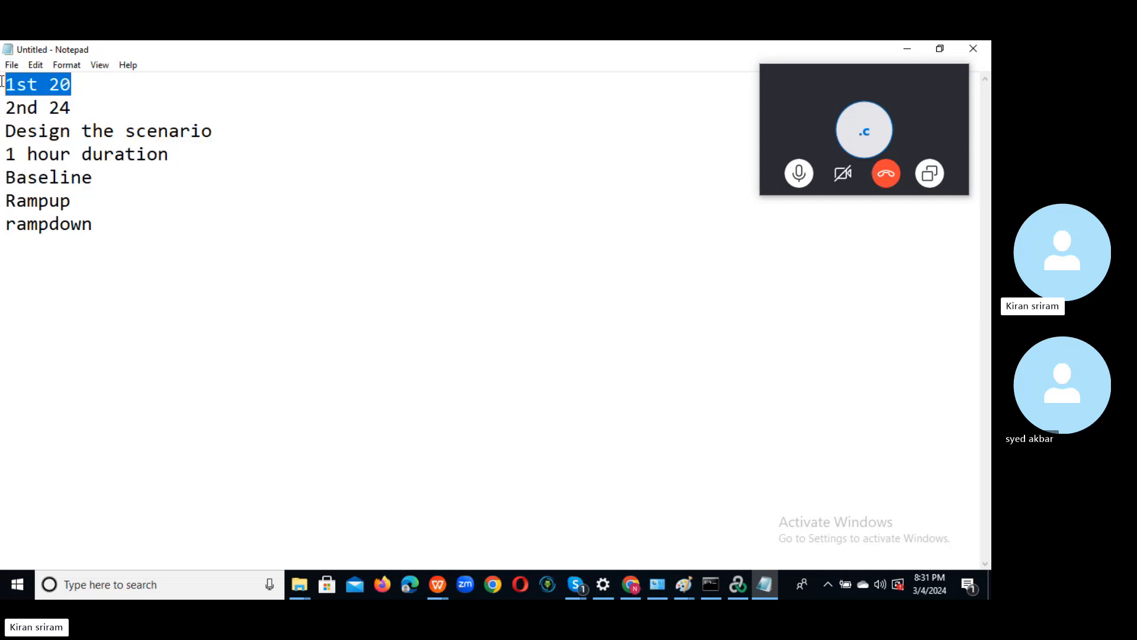
{"action": "left_click_drag", "start_coordinate": [79, 111], "coordinate": [3, 104]}
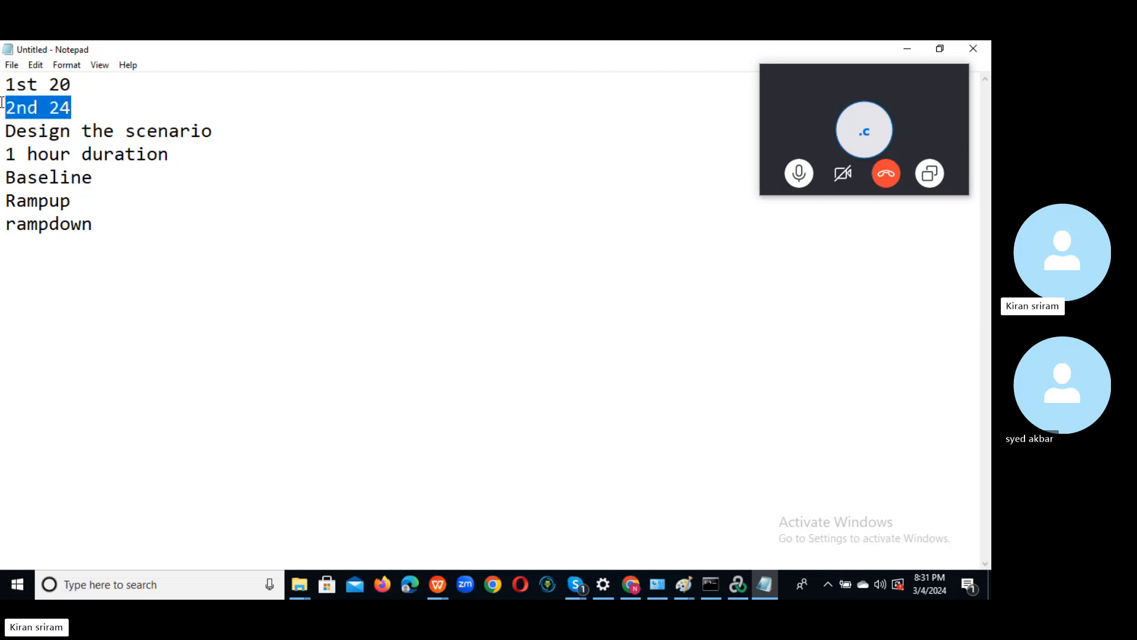
- Add a colon after both "Rampup" and "rampdown" in the notes
{"action": "left_click", "coordinate": [110, 202]}
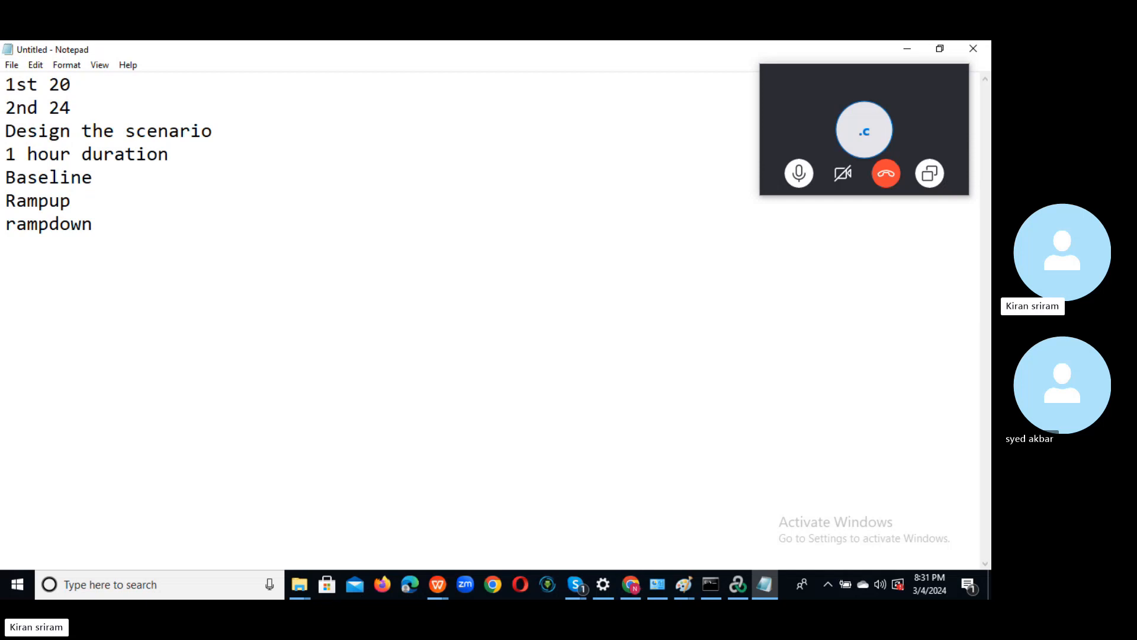
{"action": "type", "text": ":"}
{"action": "left_click", "coordinate": [118, 221]}
{"action": "type", "text": ":"}
- Switch to LoadRunner Controller and open the calculator group's Start Vusers action for editing
{"action": "left_click", "coordinate": [746, 575]}
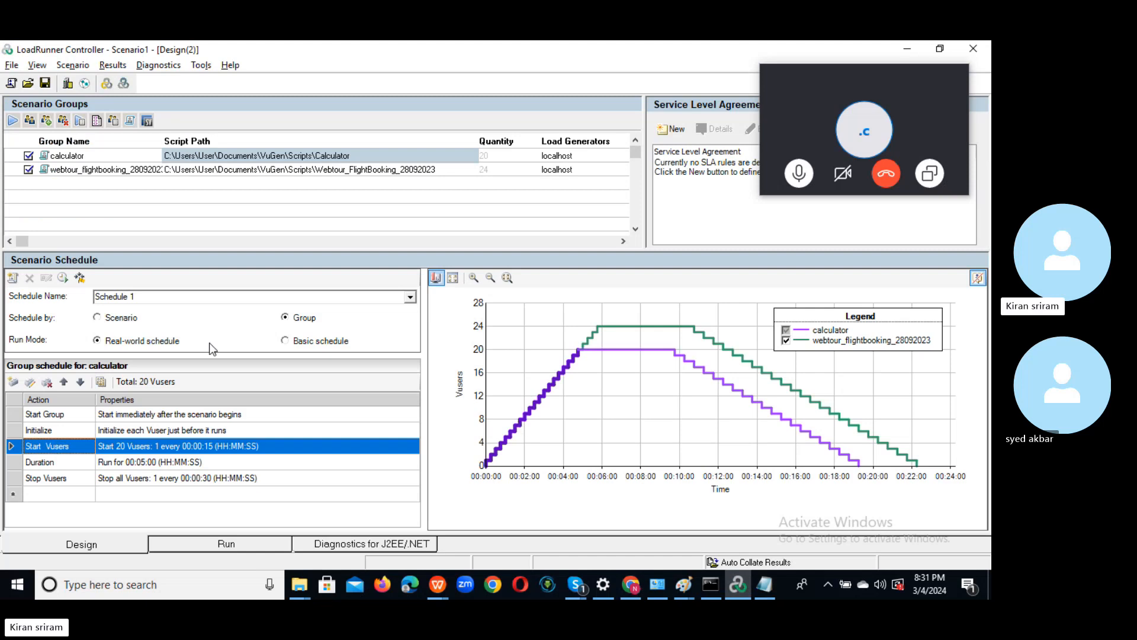
{"action": "double_click", "coordinate": [130, 449]}
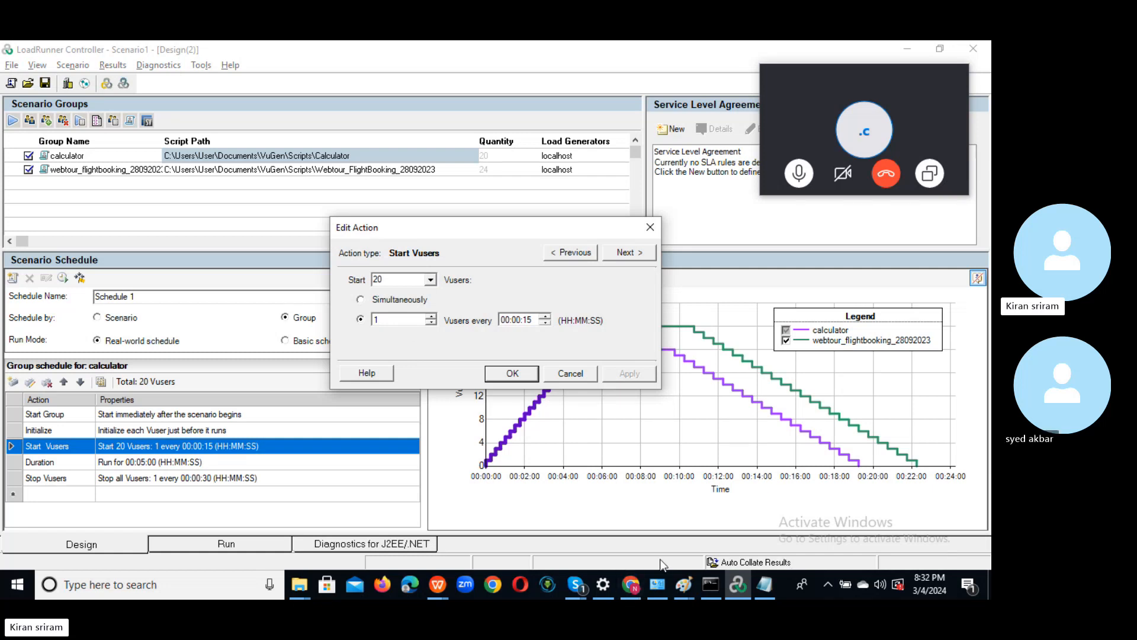
- Switch back to the Notepad notes and write "every 1 user rampup every 15 sec" after "Rampup :"
{"action": "left_click", "coordinate": [767, 584]}
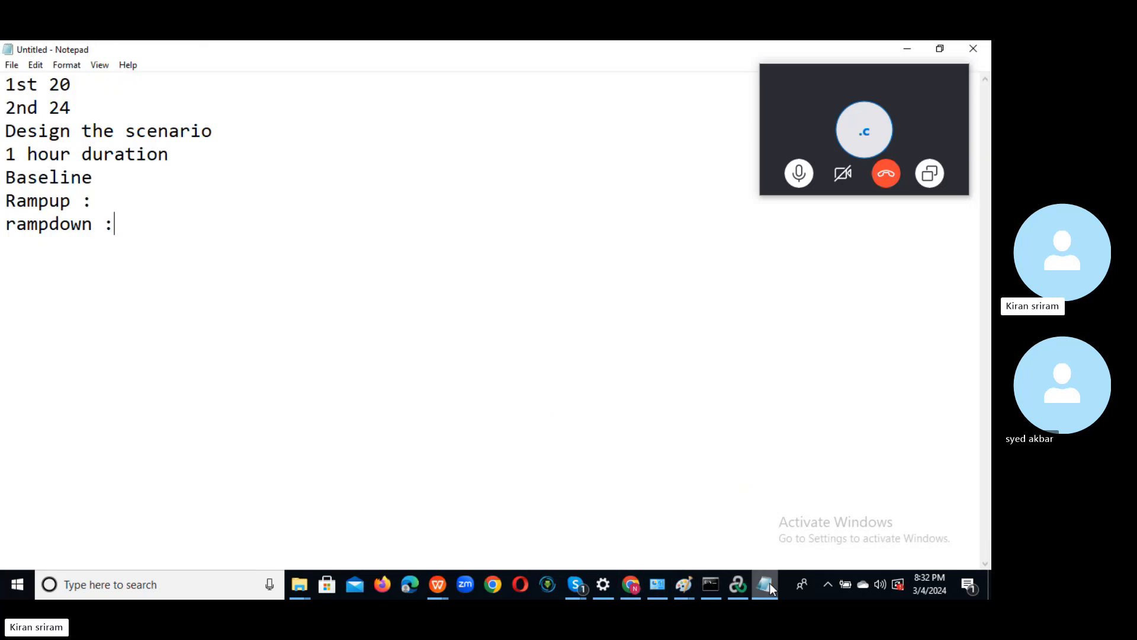
{"action": "left_click", "coordinate": [142, 203]}
{"action": "type", "text": "every 1 "}
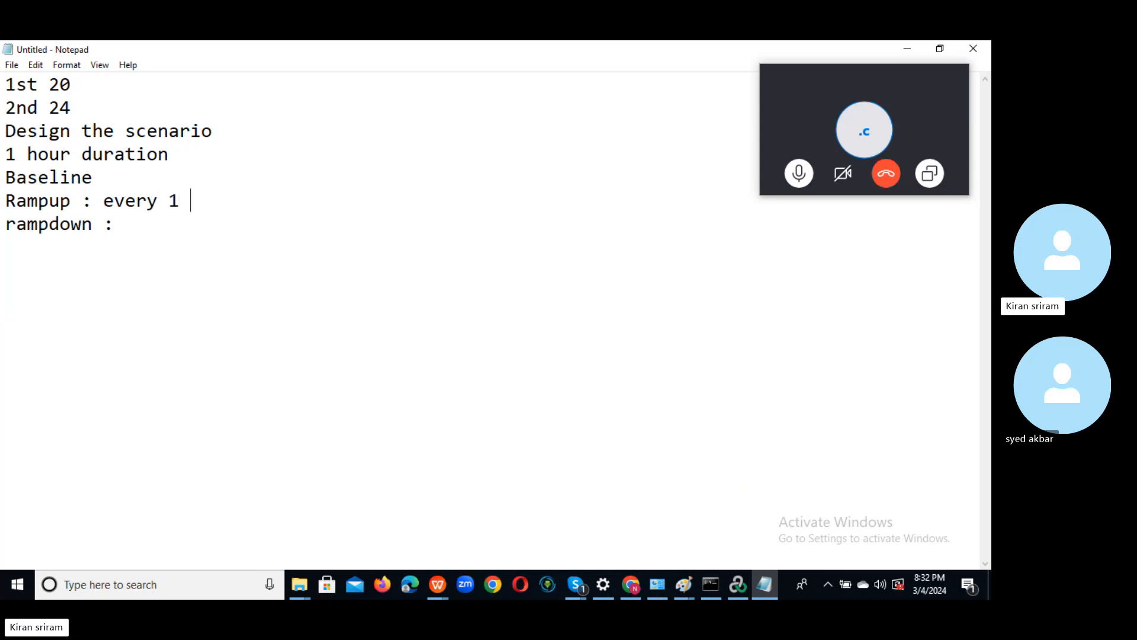
{"action": "type", "text": "user ramp"}
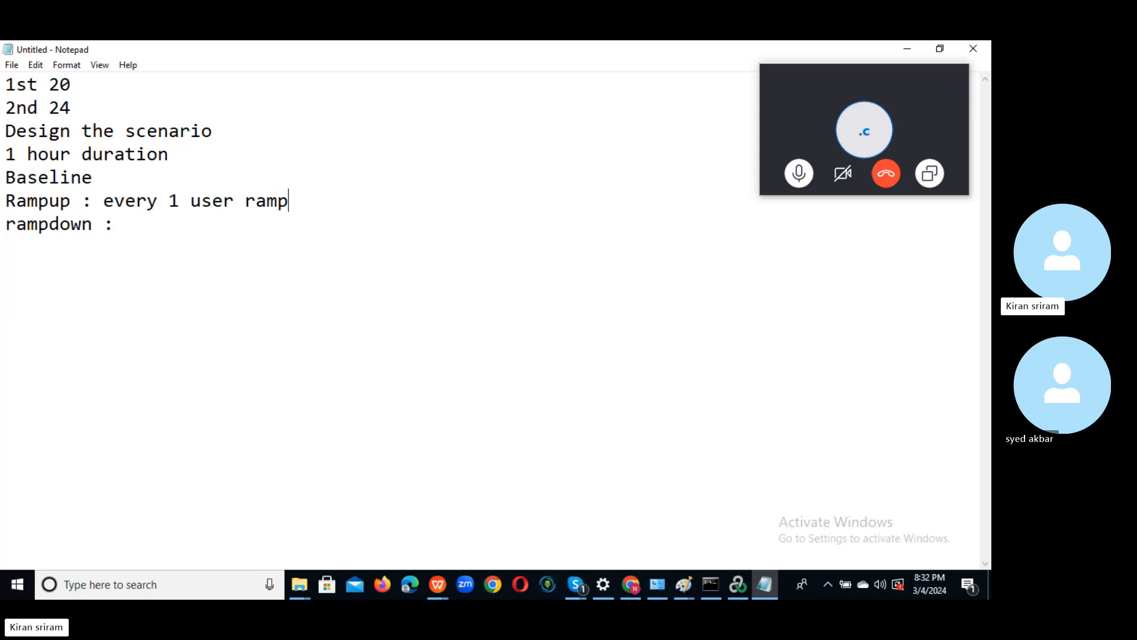
{"action": "type", "text": "up every "}
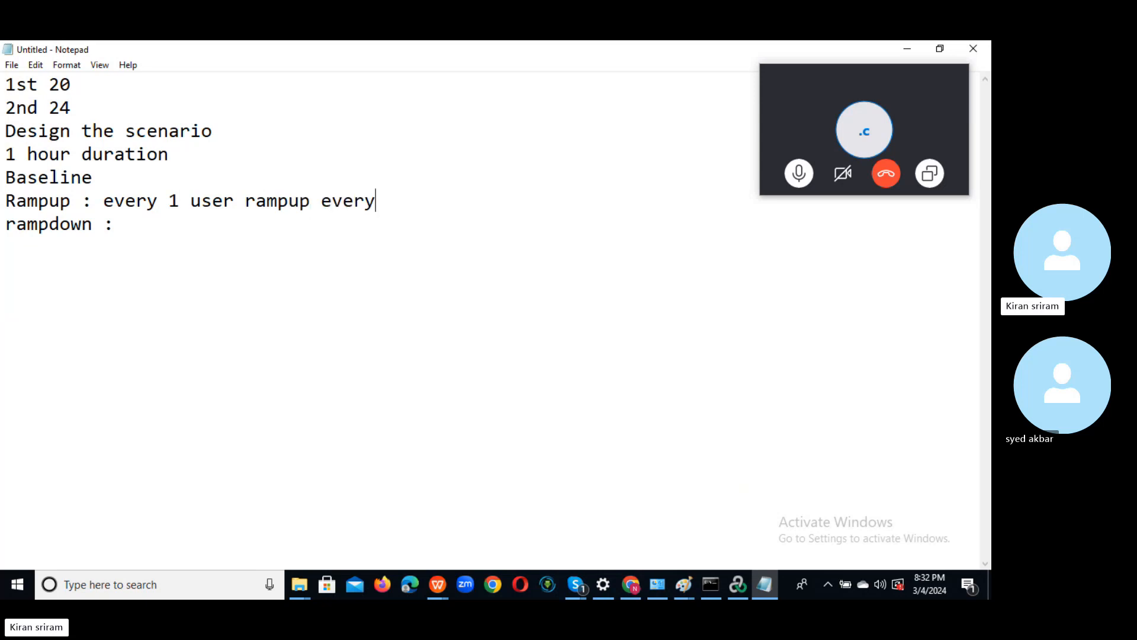
{"action": "type", "text": "15 sec"}
- Highlight the 20 users and the 1-user increment, and append "= 300s=5 min" to the Rampup line
{"action": "left_click_drag", "start_coordinate": [49, 84], "coordinate": [76, 83]}
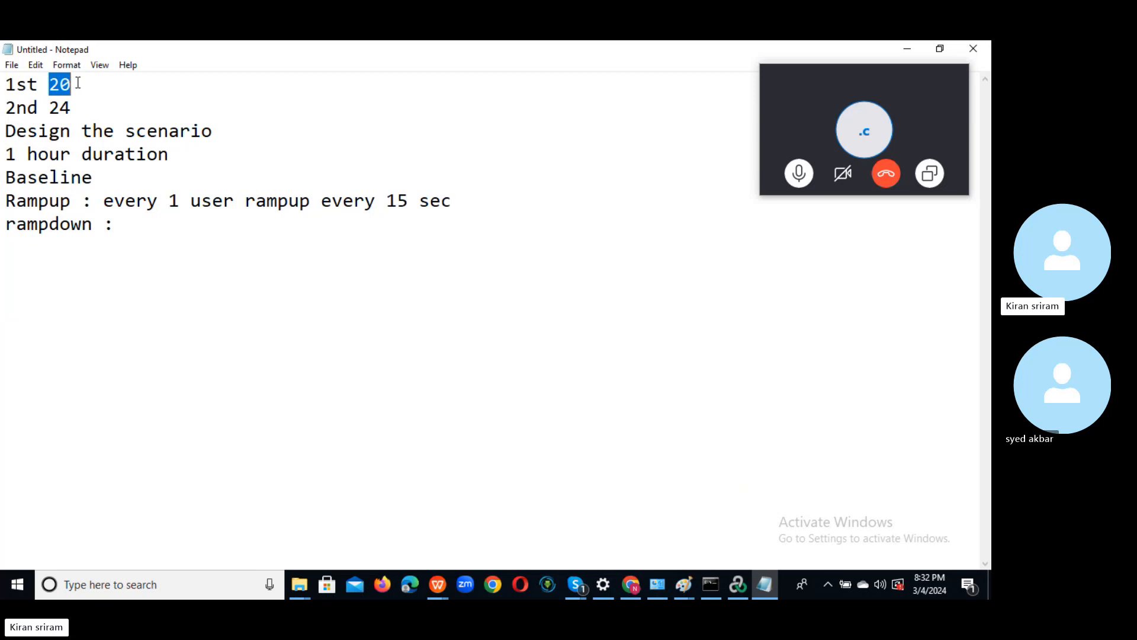
{"action": "double_click", "coordinate": [173, 200]}
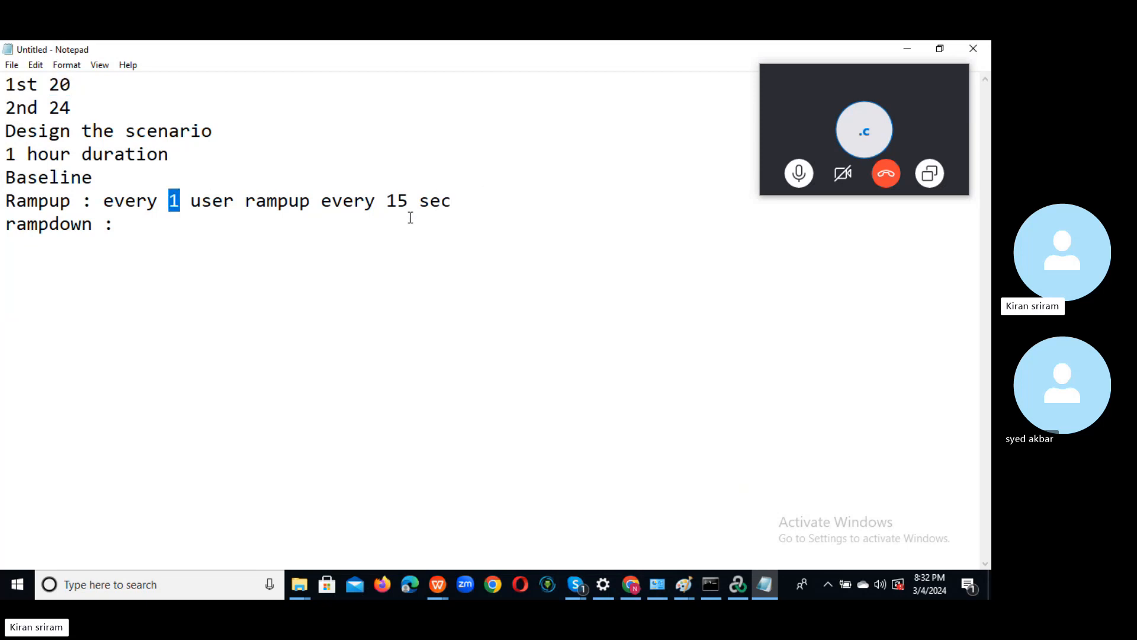
{"action": "left_click", "coordinate": [509, 200]}
{"action": "type", "text": "= 300s"}
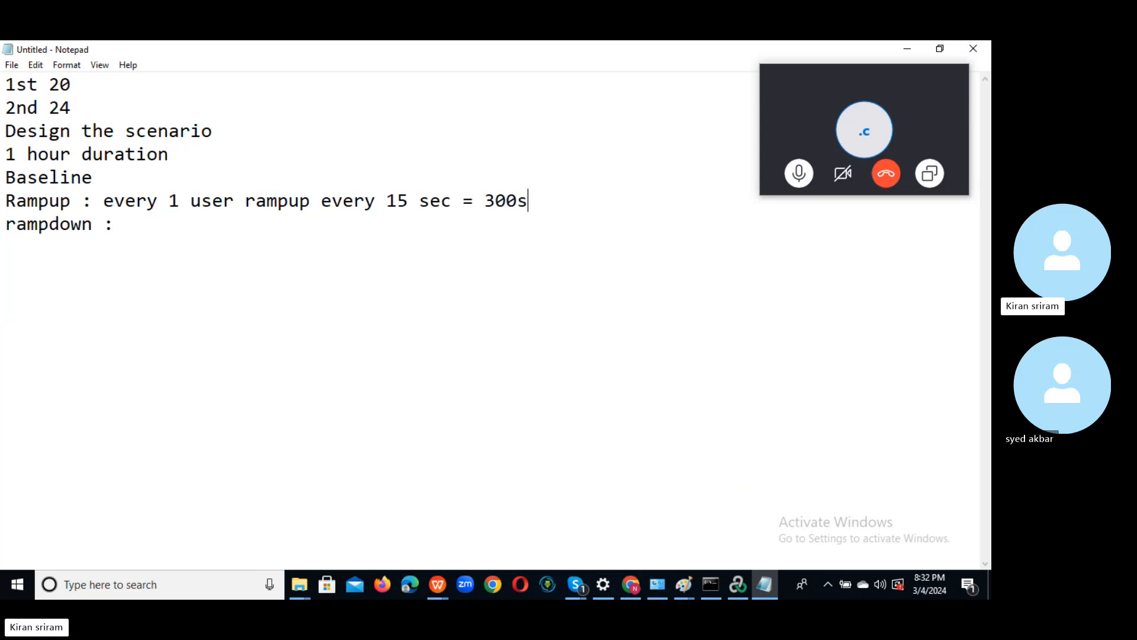
{"action": "type", "text": "=5 min"}
- Copy the Rampup line's description after the colon on the rampdown line
{"action": "left_click_drag", "start_coordinate": [103, 202], "coordinate": [596, 201]}
{"action": "key", "text": "ctrl+c"}
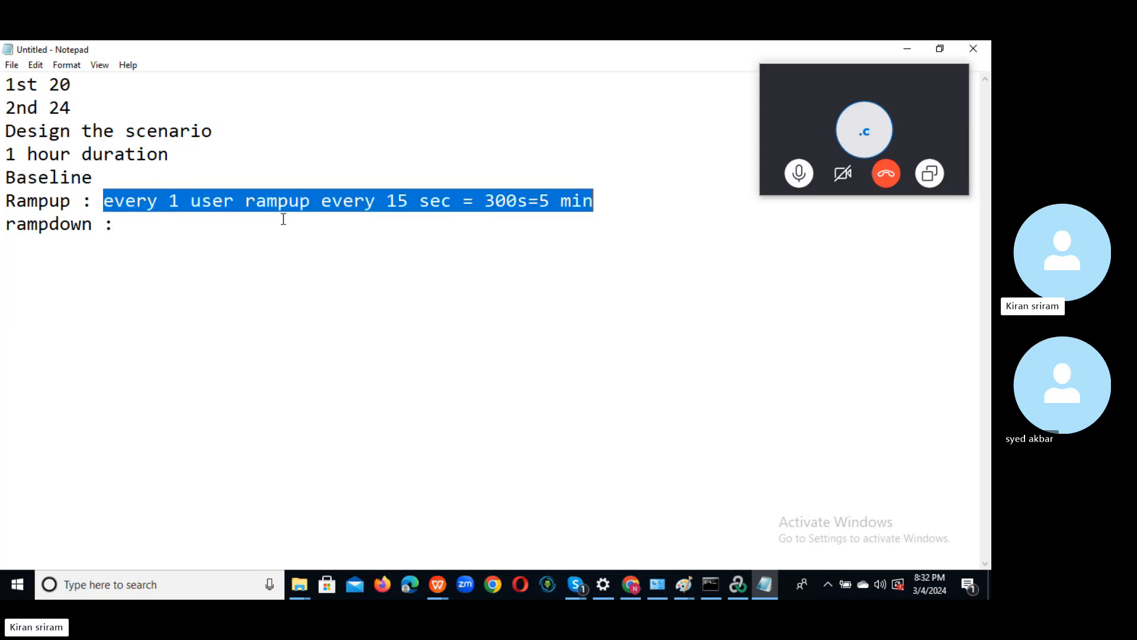
{"action": "left_click", "coordinate": [155, 223]}
{"action": "key", "text": "ctrl+v"}
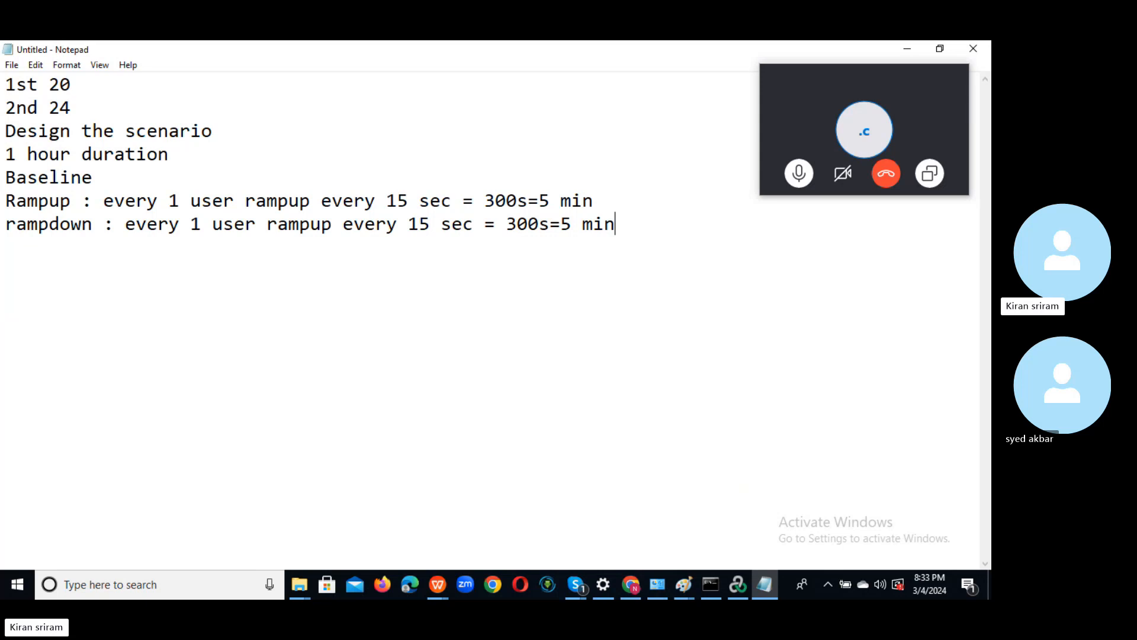
- Insert "2min" after the words Rampup and rampdown, and align the two descriptions with spaces
{"action": "left_click", "coordinate": [84, 200]}
{"action": "type", "text": "2"}
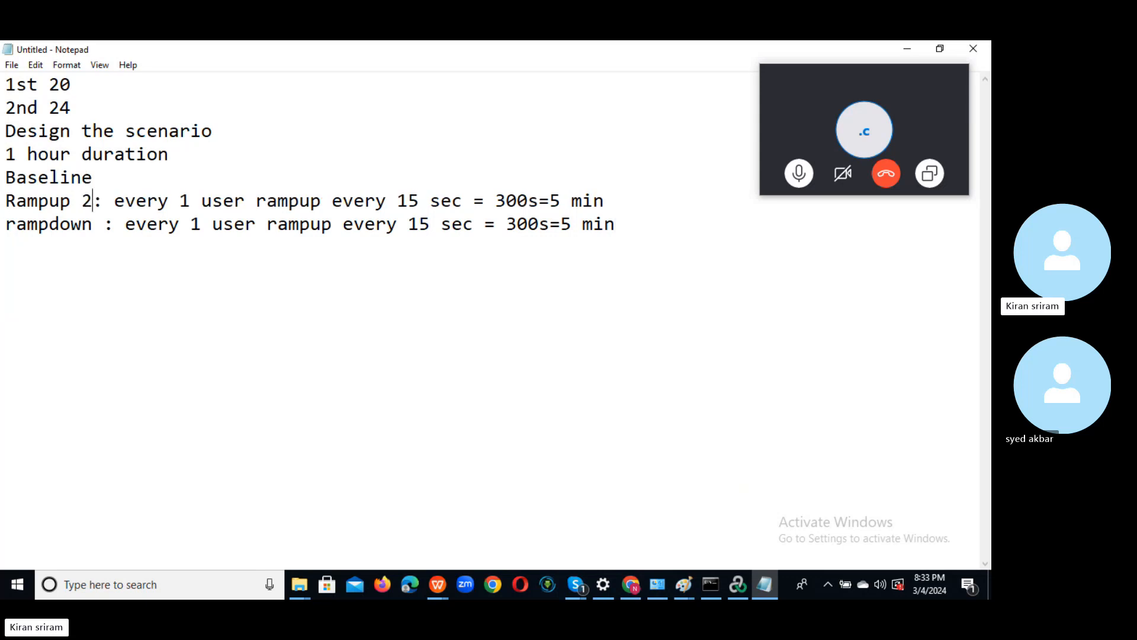
{"action": "type", "text": "s"}
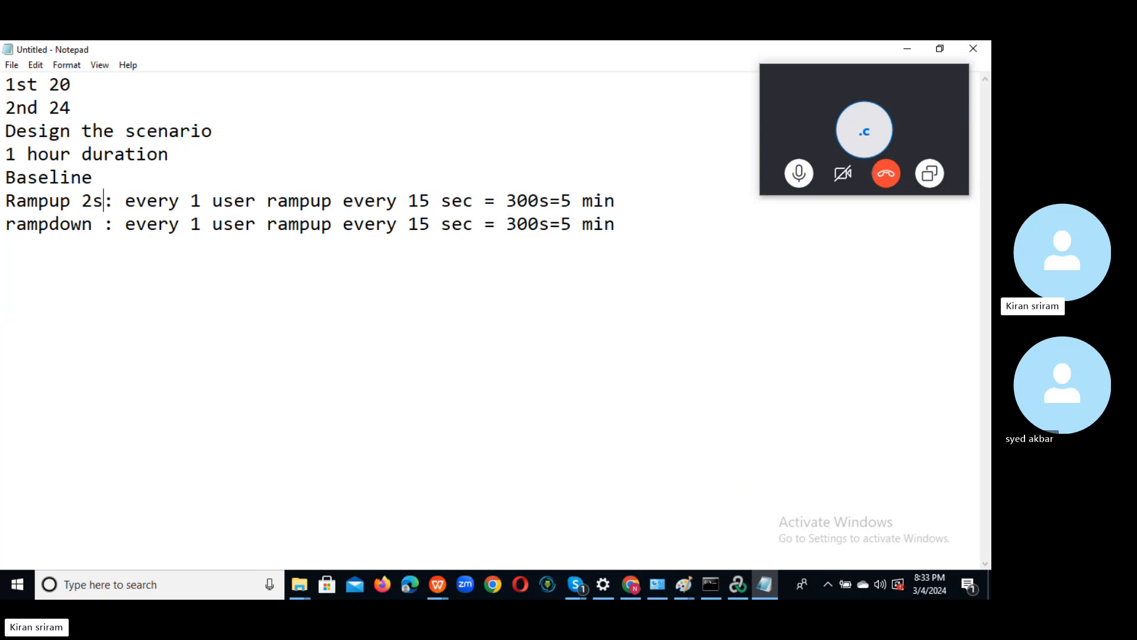
{"action": "key", "text": "BackSpace"}
{"action": "type", "text": "min"}
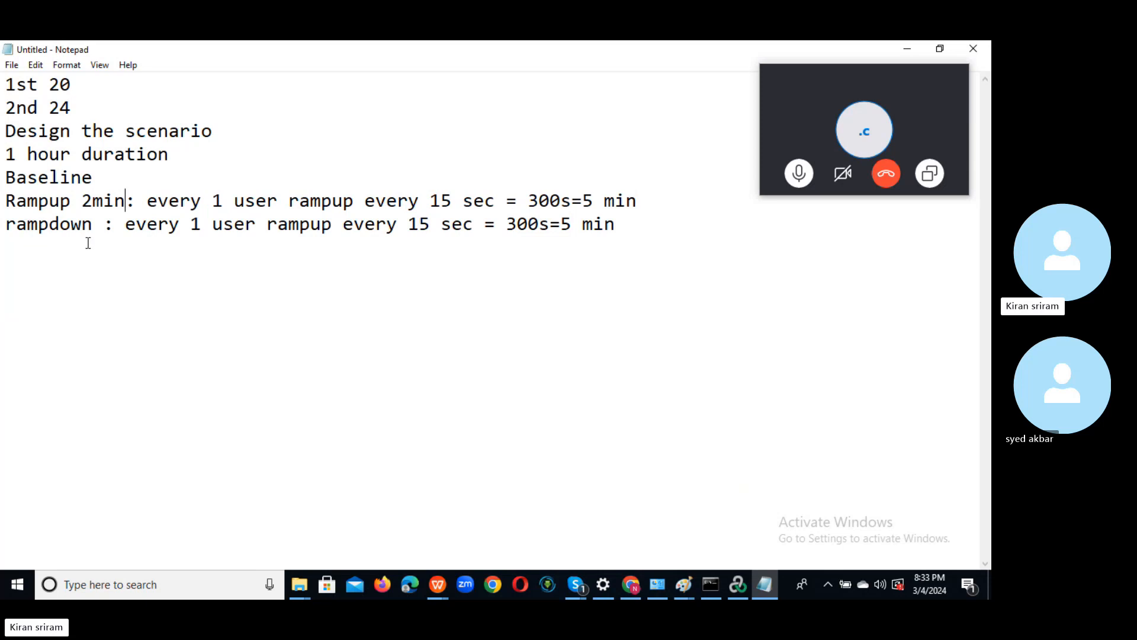
{"action": "left_click", "coordinate": [96, 223]}
{"action": "key", "text": "Left"}
{"action": "type", "text": "2min"}
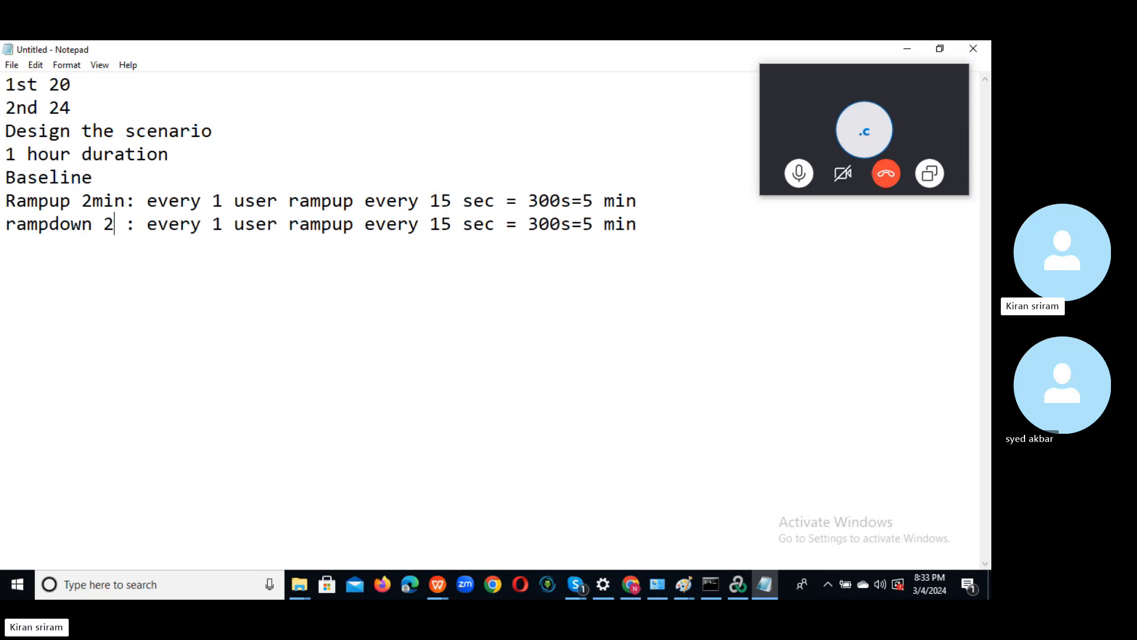
{"action": "left_click", "coordinate": [147, 201]}
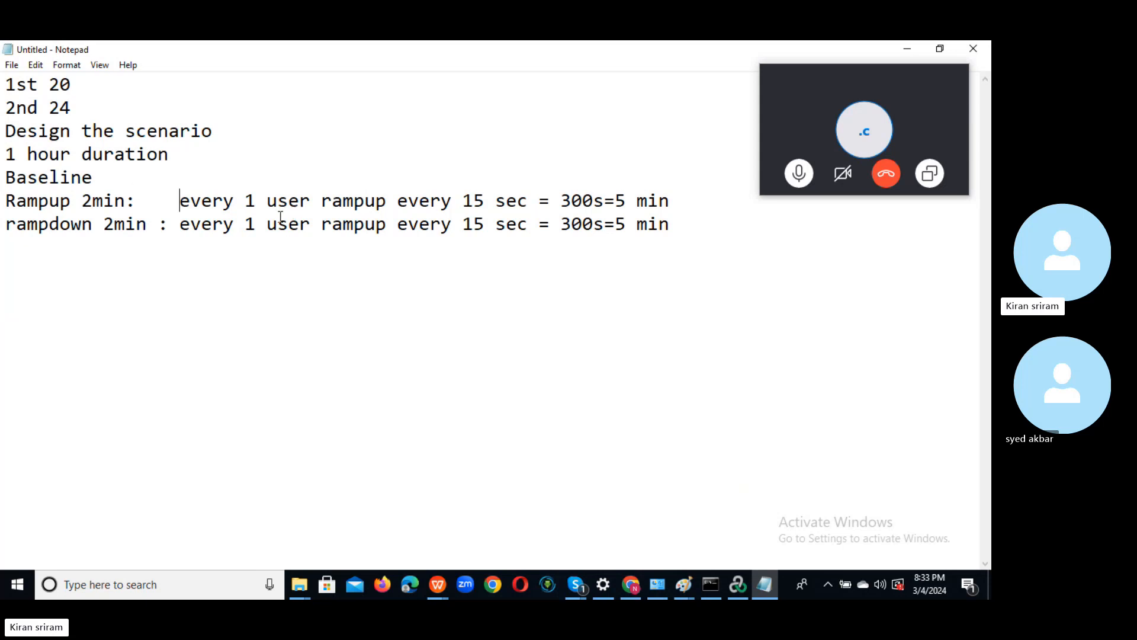
- Change the Rampup line to 4 users every 10 sec, with a total of 50s
{"action": "left_click_drag", "start_coordinate": [247, 201], "coordinate": [255, 200]}
{"action": "type", "text": "4"}
{"action": "left_click", "coordinate": [492, 200]}
{"action": "key", "text": "BackSpace"}
{"action": "type", "text": "0"}
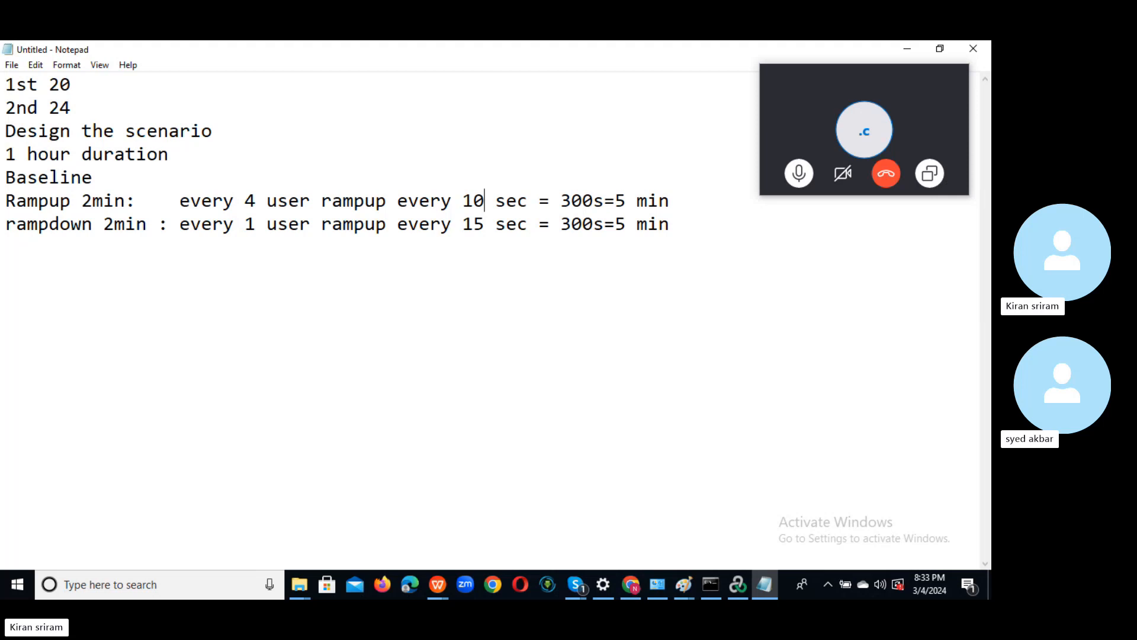
{"action": "left_click_drag", "start_coordinate": [560, 201], "coordinate": [584, 202]}
{"action": "type", "text": "5"}
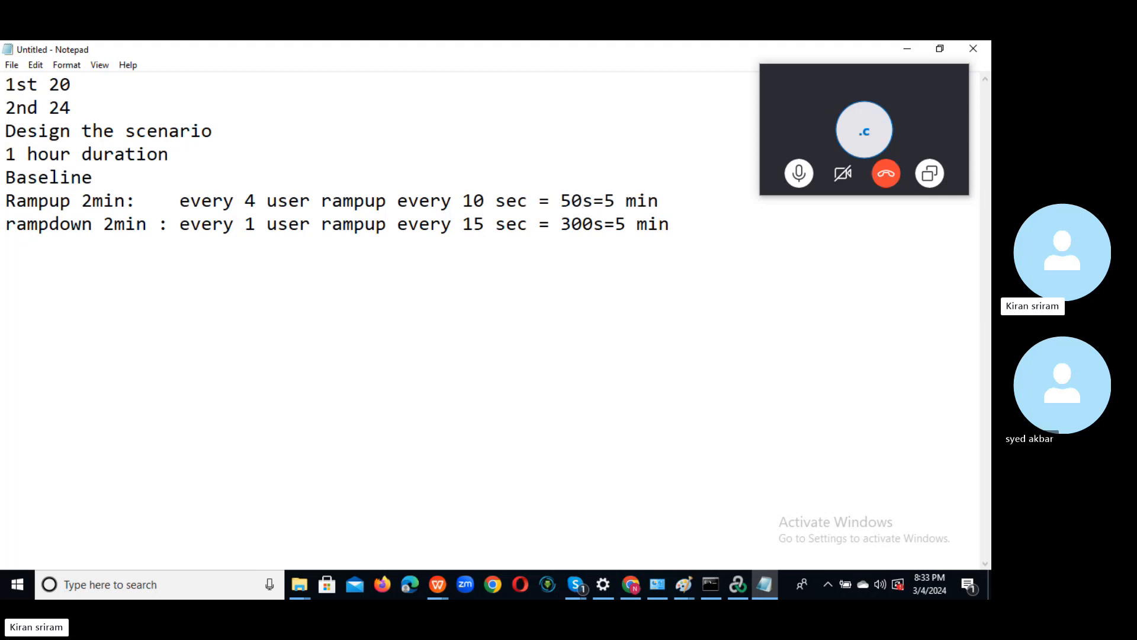
- Change the rampdown line to 4 users every 10 sec, with a total of 50s
{"action": "left_click_drag", "start_coordinate": [245, 225], "coordinate": [256, 227]}
{"action": "type", "text": "4"}
{"action": "left_click", "coordinate": [485, 224]}
{"action": "key", "text": "BackSpace"}
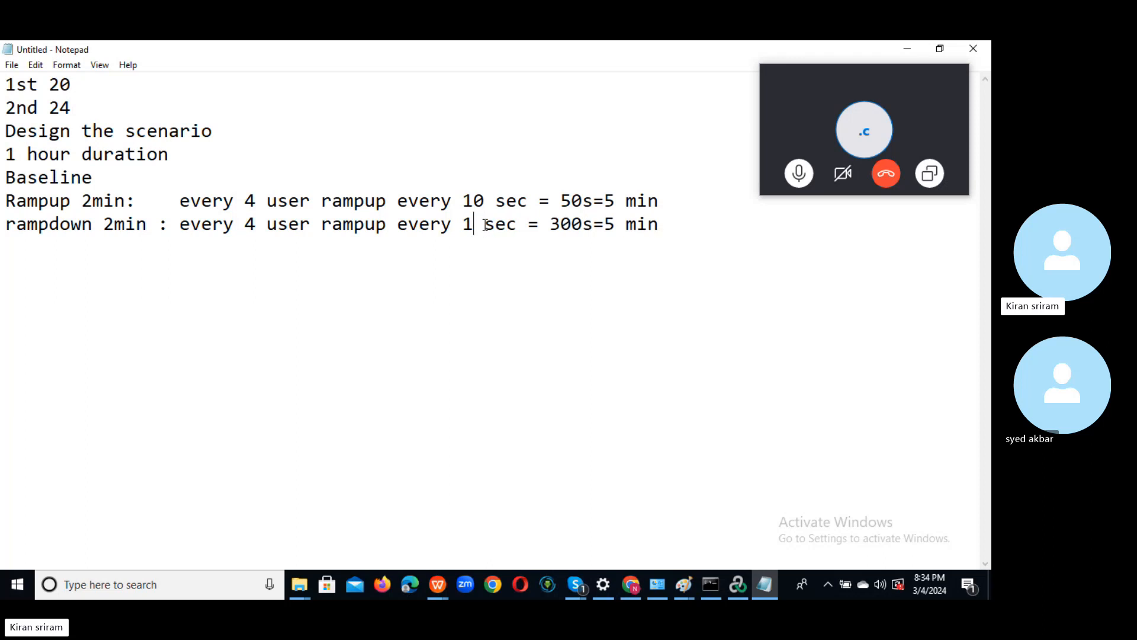
{"action": "type", "text": "0"}
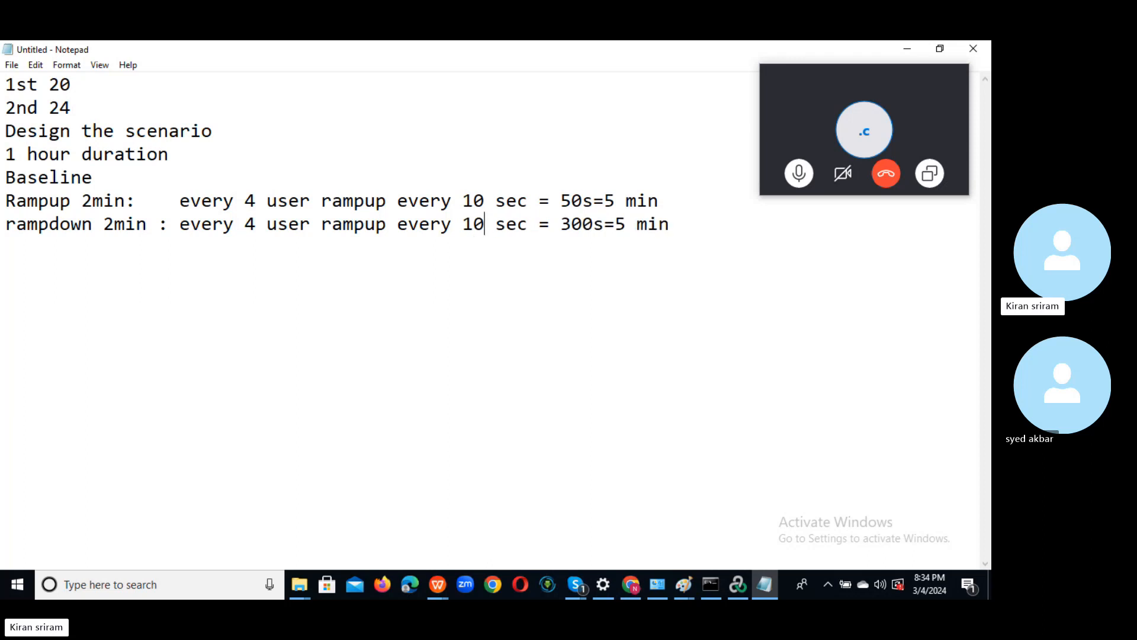
{"action": "left_click", "coordinate": [584, 224]}
{"action": "key", "text": "BackSpace"}
{"action": "key", "text": "BackSpace"}
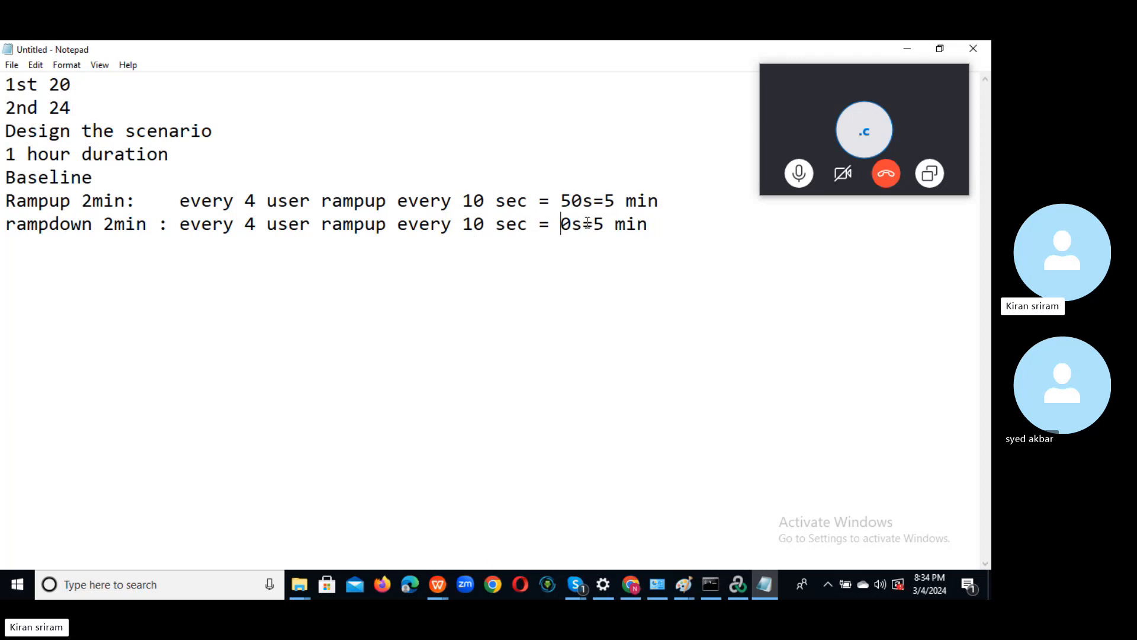
{"action": "type", "text": "5"}
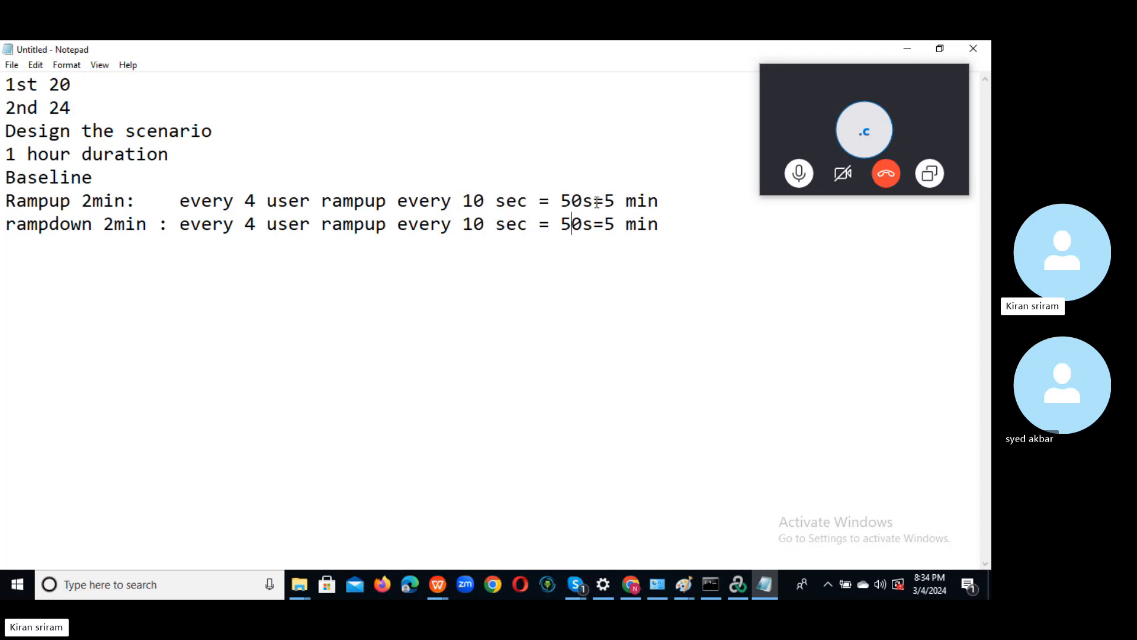
- Delete "=5 min" from the end of both the rampdown and Rampup lines
{"action": "left_click_drag", "start_coordinate": [594, 201], "coordinate": [662, 230]}
{"action": "left_click", "coordinate": [666, 230]}
{"action": "key", "text": "BackSpace"}
{"action": "key", "text": "BackSpace"}
{"action": "key", "text": "BackSpace"}
{"action": "key", "text": "BackSpace"}
{"action": "key", "text": "BackSpace"}
{"action": "key", "text": "BackSpace"}
{"action": "left_click", "coordinate": [666, 205]}
{"action": "key", "text": "BackSpace"}
{"action": "key", "text": "BackSpace"}
{"action": "key", "text": "BackSpace"}
{"action": "key", "text": "BackSpace"}
{"action": "key", "text": "BackSpace"}
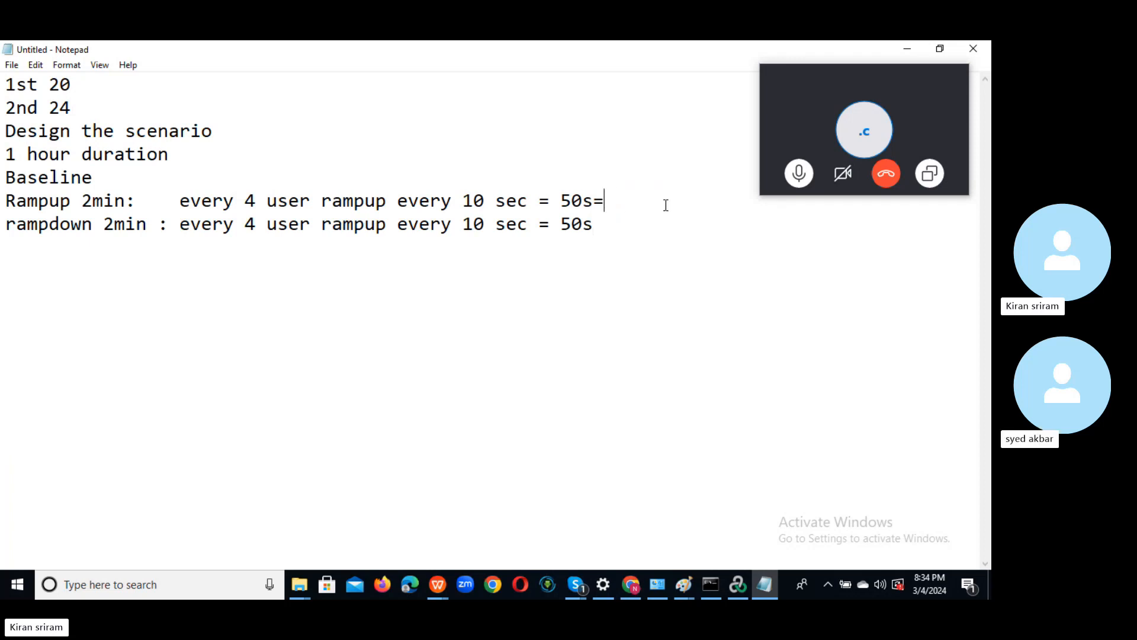
{"action": "key", "text": "BackSpace"}
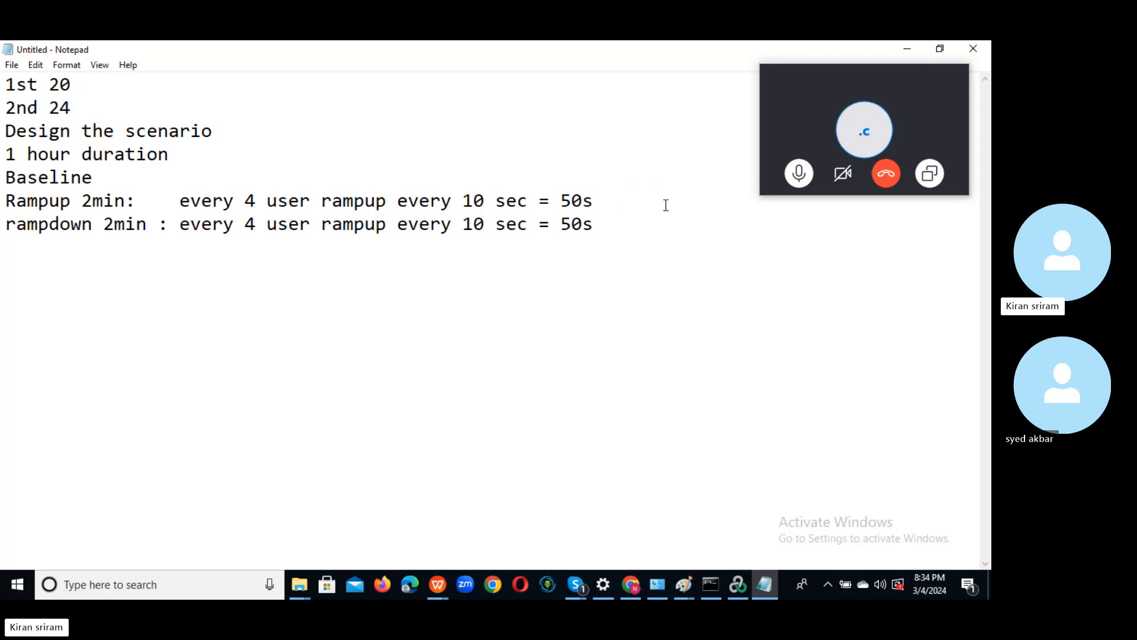
- Set the interval to 20 sec on both the Rampup and rampdown lines
{"action": "left_click", "coordinate": [485, 199]}
{"action": "key", "text": "BackSpace"}
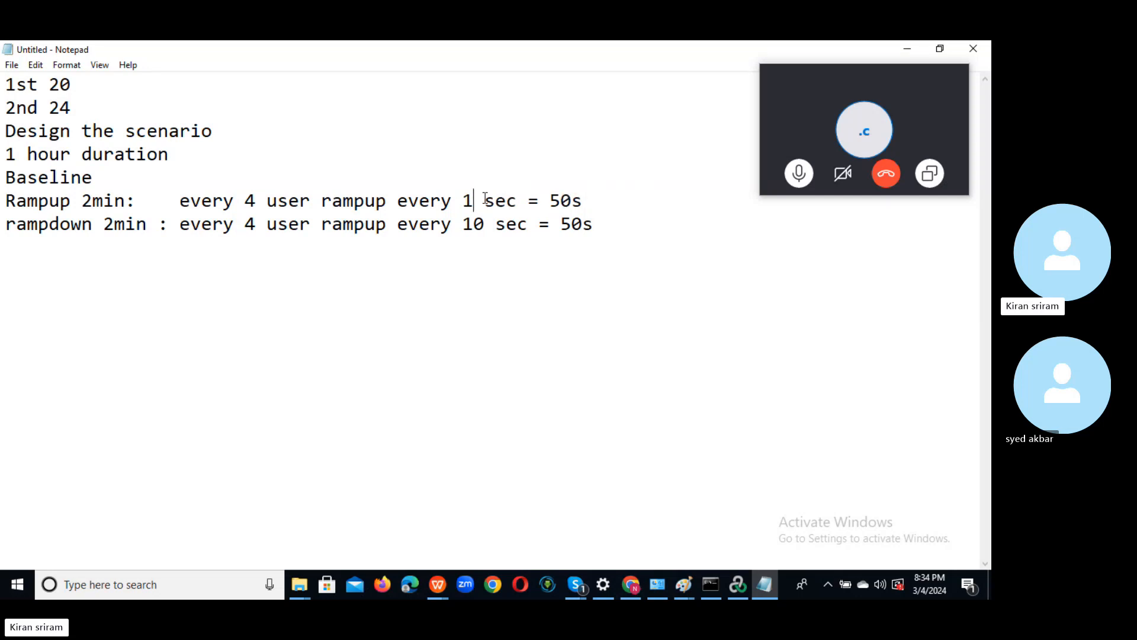
{"action": "key", "text": "BackSpace"}
{"action": "type", "text": "20"}
{"action": "left_click", "coordinate": [474, 222]}
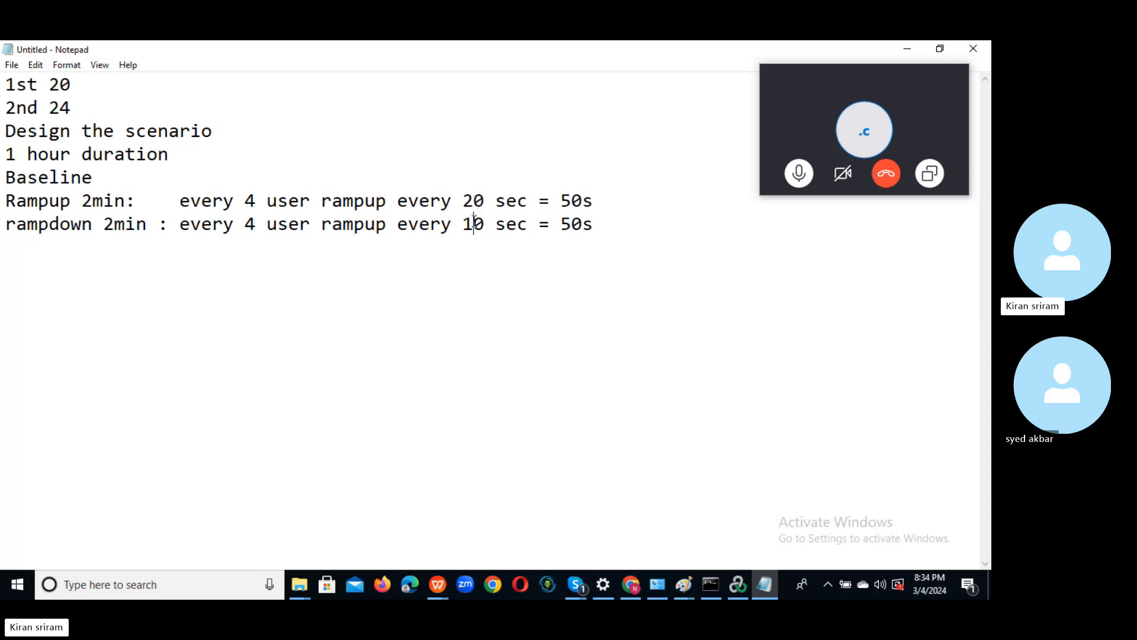
{"action": "key", "text": "BackSpace"}
{"action": "type", "text": "2"}
- Change the total to 100s on both the Rampup and rampdown lines
{"action": "left_click_drag", "start_coordinate": [50, 85], "coordinate": [79, 88]}
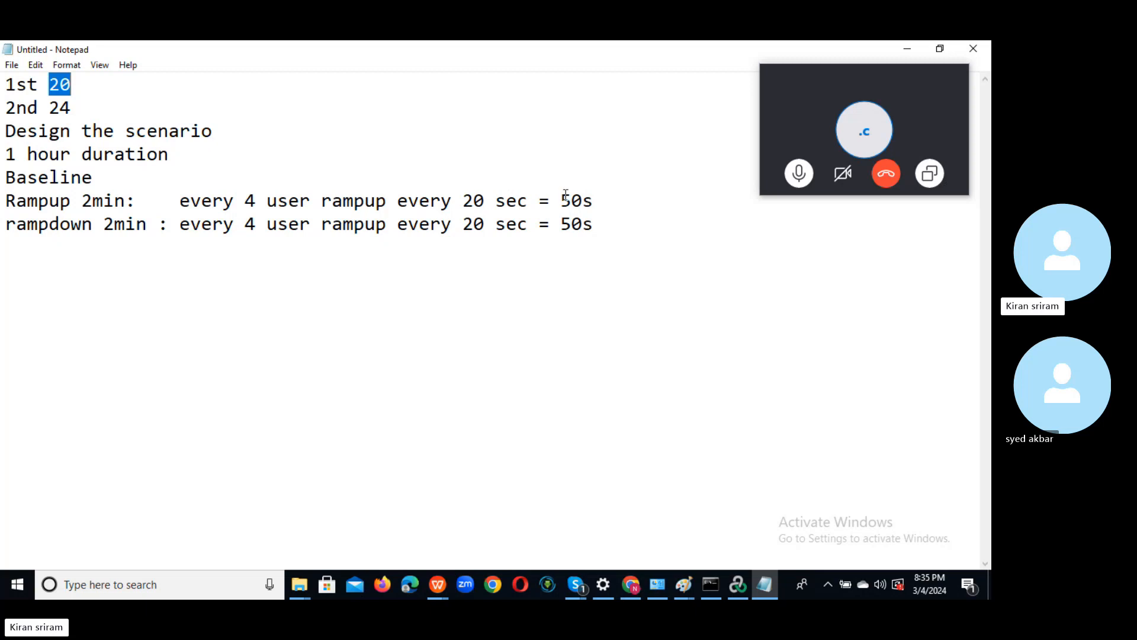
{"action": "left_click_drag", "start_coordinate": [561, 200], "coordinate": [566, 201]}
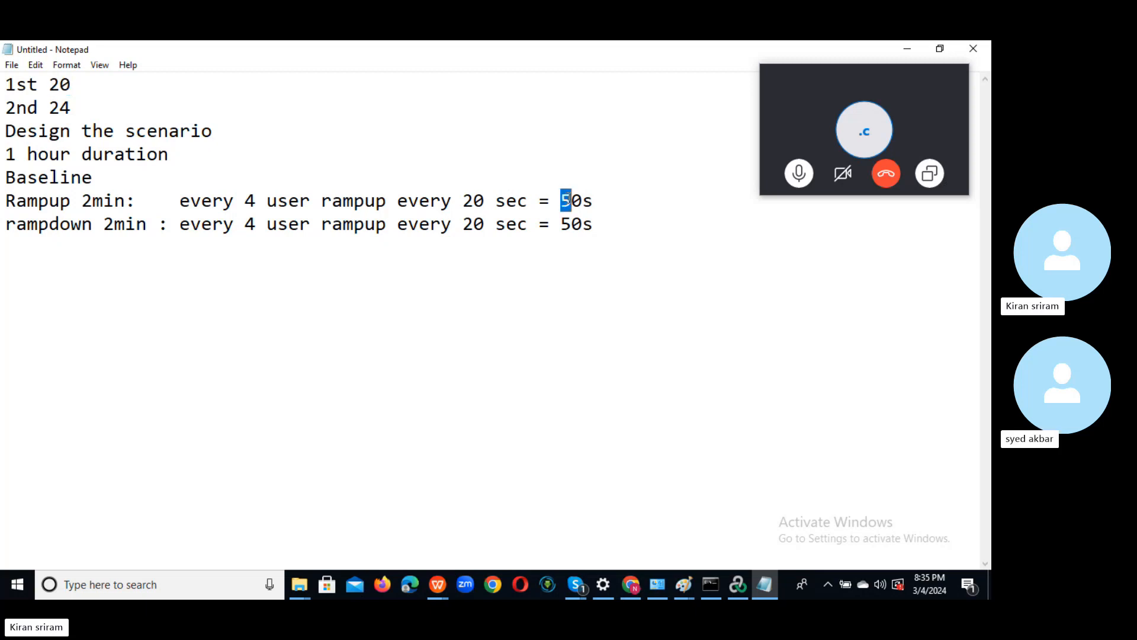
{"action": "type", "text": "10"}
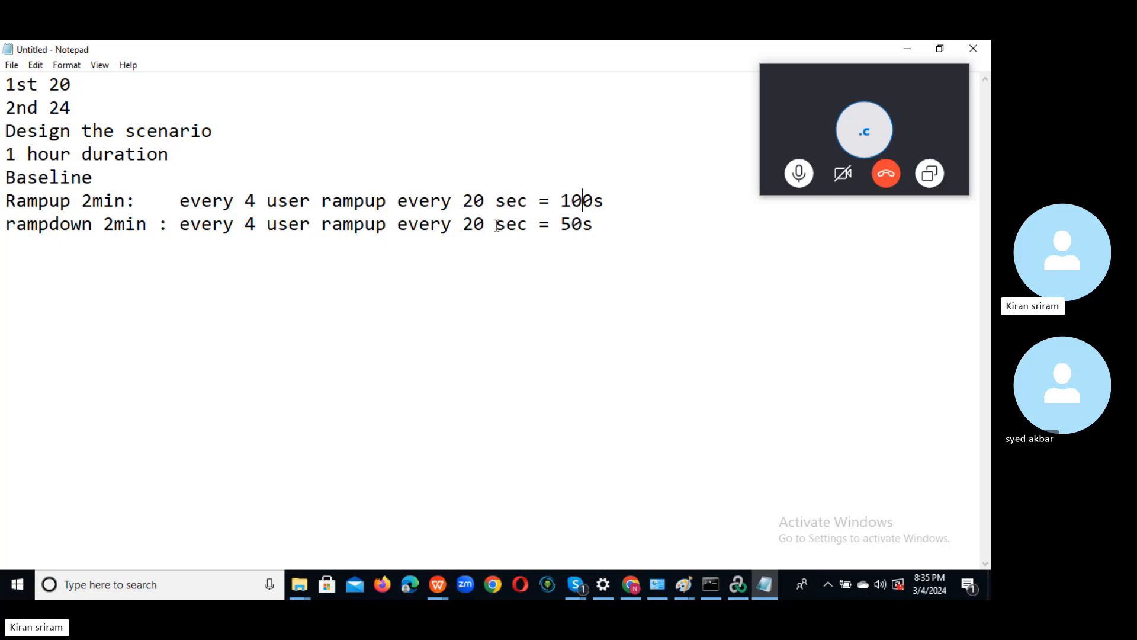
{"action": "left_click_drag", "start_coordinate": [561, 224], "coordinate": [571, 225]}
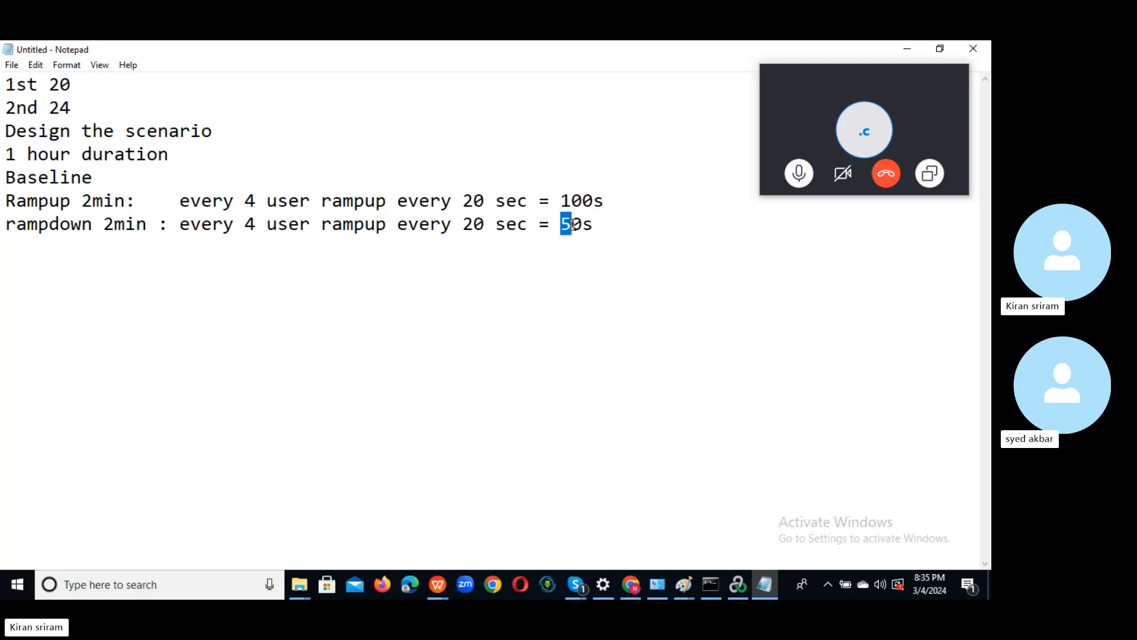
{"action": "type", "text": "100"}
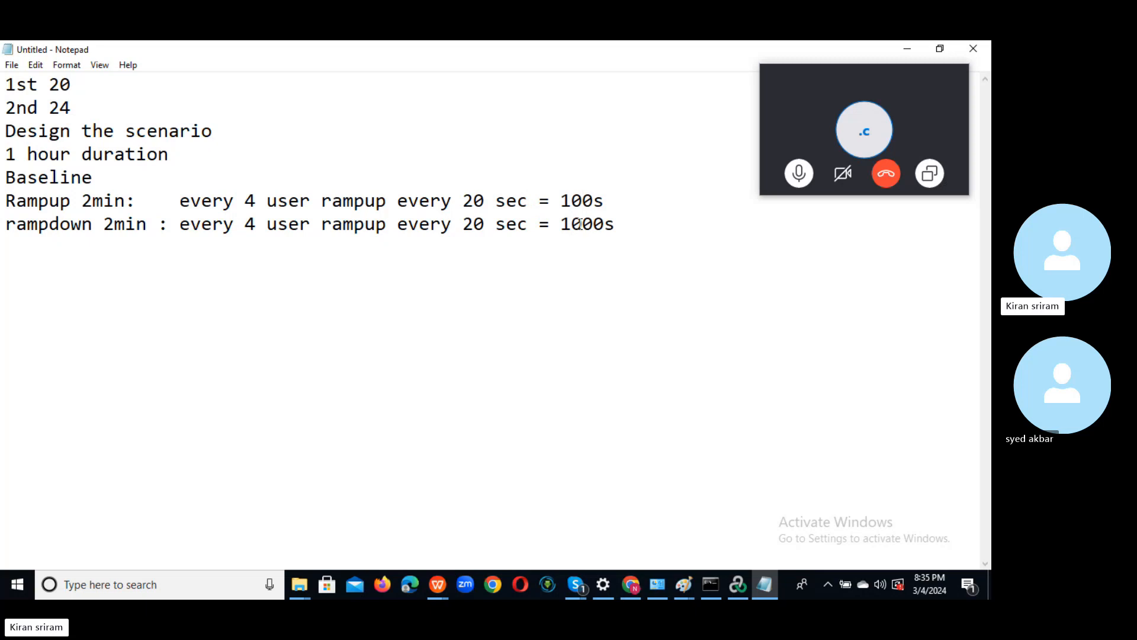
{"action": "key", "text": "BackSpace"}
- Append "= 1 min 40 sec" to the Rampup line and move the Skype call window off the text
{"action": "left_click", "coordinate": [638, 202]}
{"action": "type", "text": "= 1 min "}
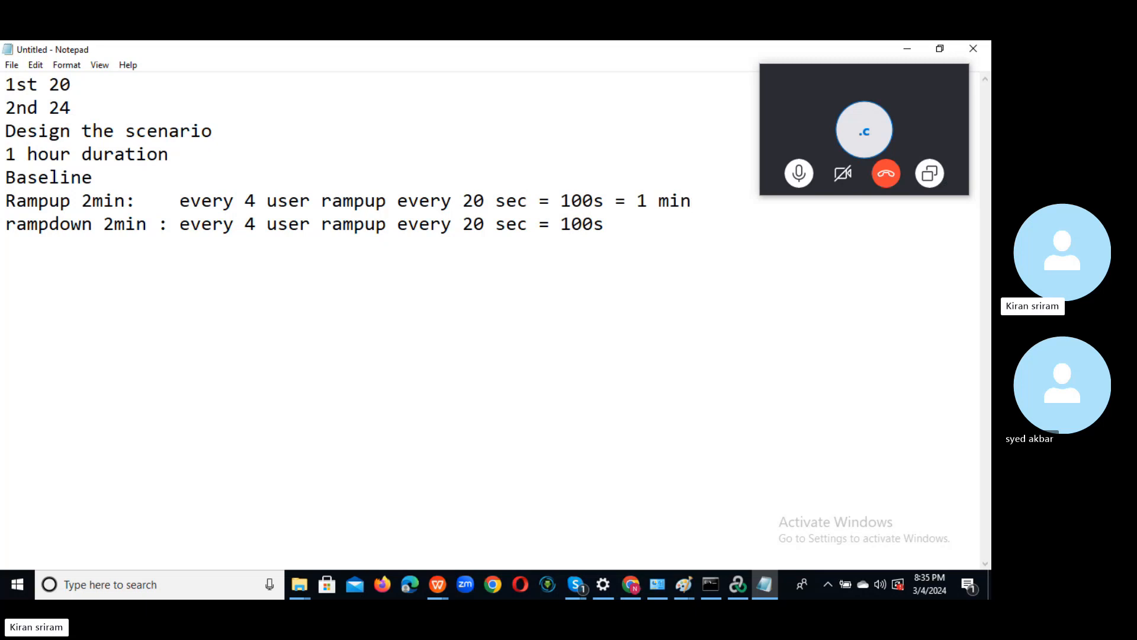
{"action": "type", "text": "40 sec"}
{"action": "left_click_drag", "start_coordinate": [887, 76], "coordinate": [821, 215]}
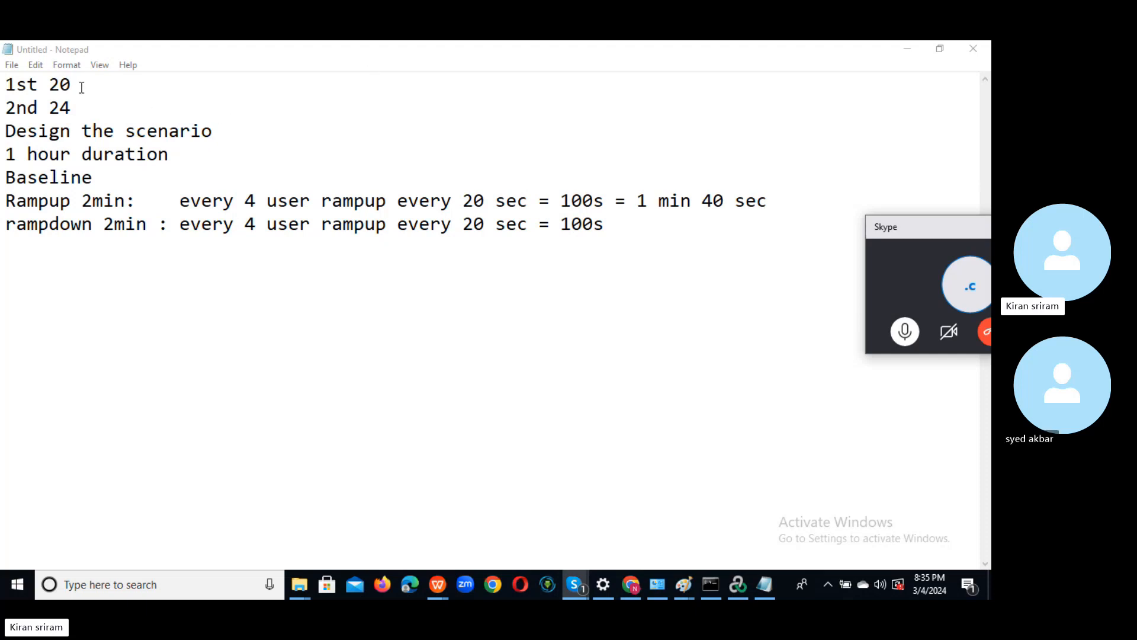
{"action": "left_click_drag", "start_coordinate": [79, 88], "coordinate": [2, 83]}
{"action": "left_click_drag", "start_coordinate": [179, 201], "coordinate": [626, 233]}
{"action": "left_click", "coordinate": [255, 228]}
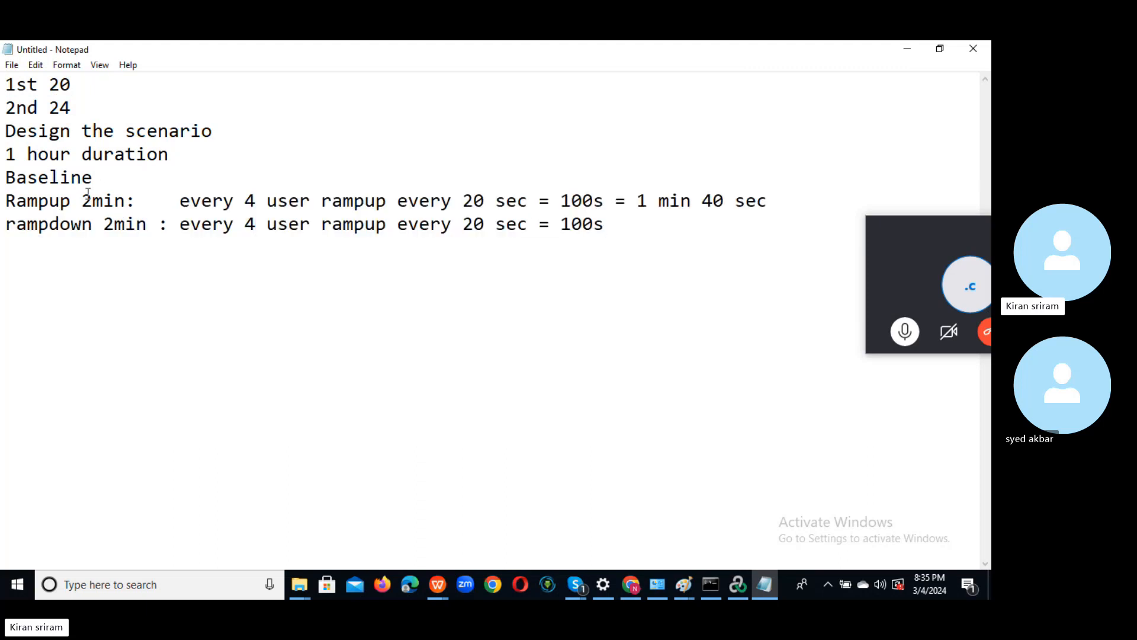
{"action": "left_click_drag", "start_coordinate": [84, 200], "coordinate": [129, 203]}
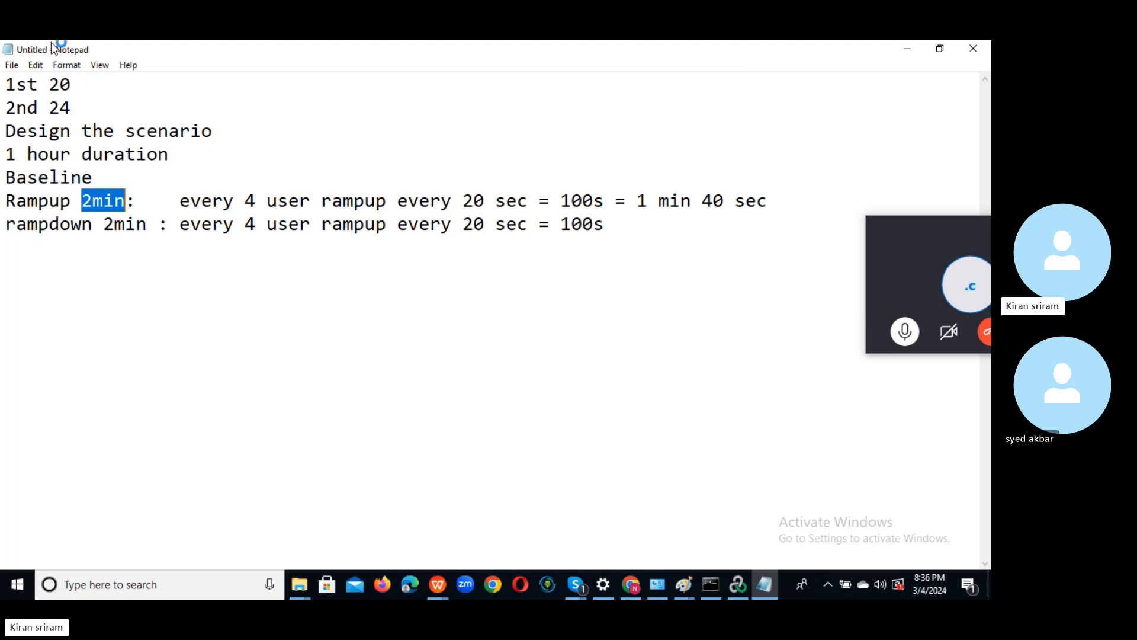
- Try 200 users for the 1st group with 50 users per interval on the Rampup line
{"action": "left_click", "coordinate": [79, 87]}
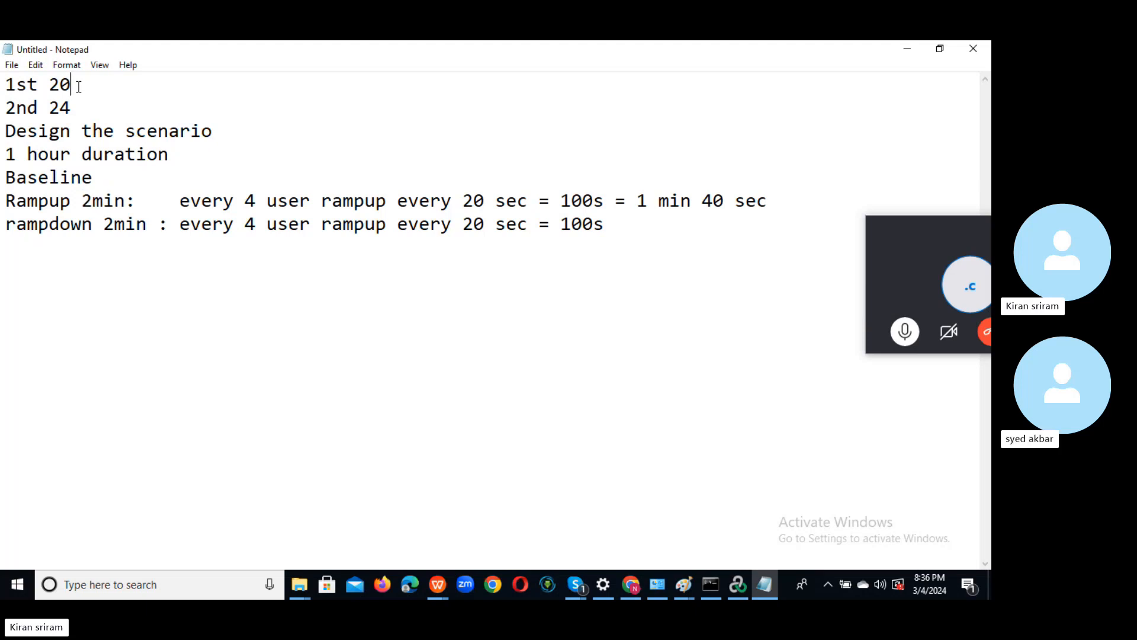
{"action": "type", "text": "0"}
{"action": "left_click", "coordinate": [258, 201]}
{"action": "type", "text": "0"}
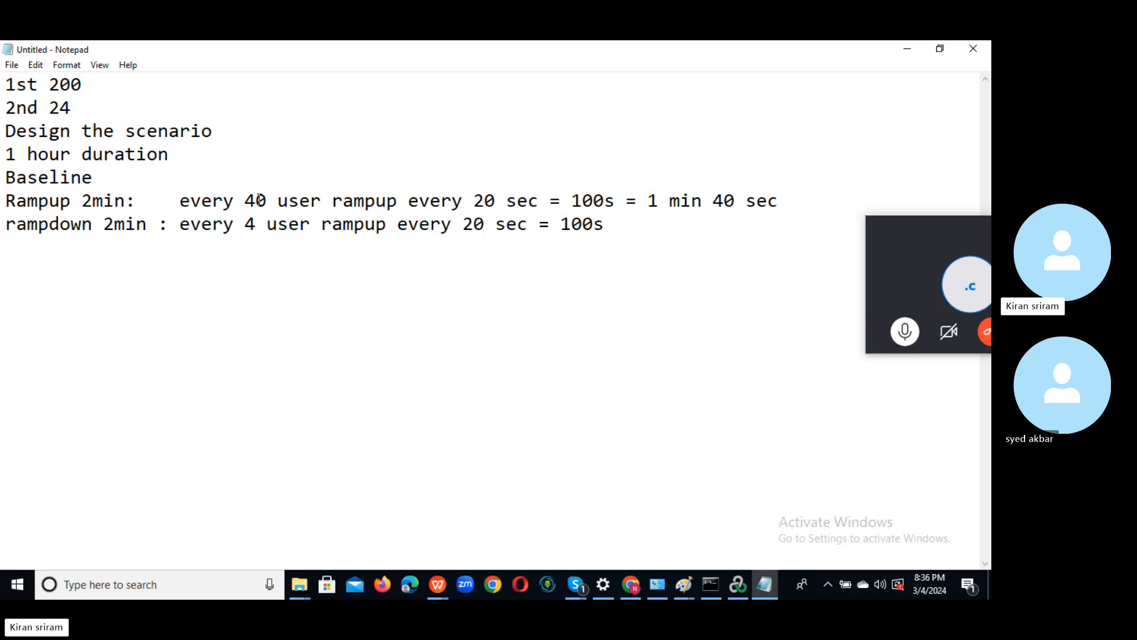
{"action": "key", "text": "BackSpace"}
{"action": "key", "text": "BackSpace"}
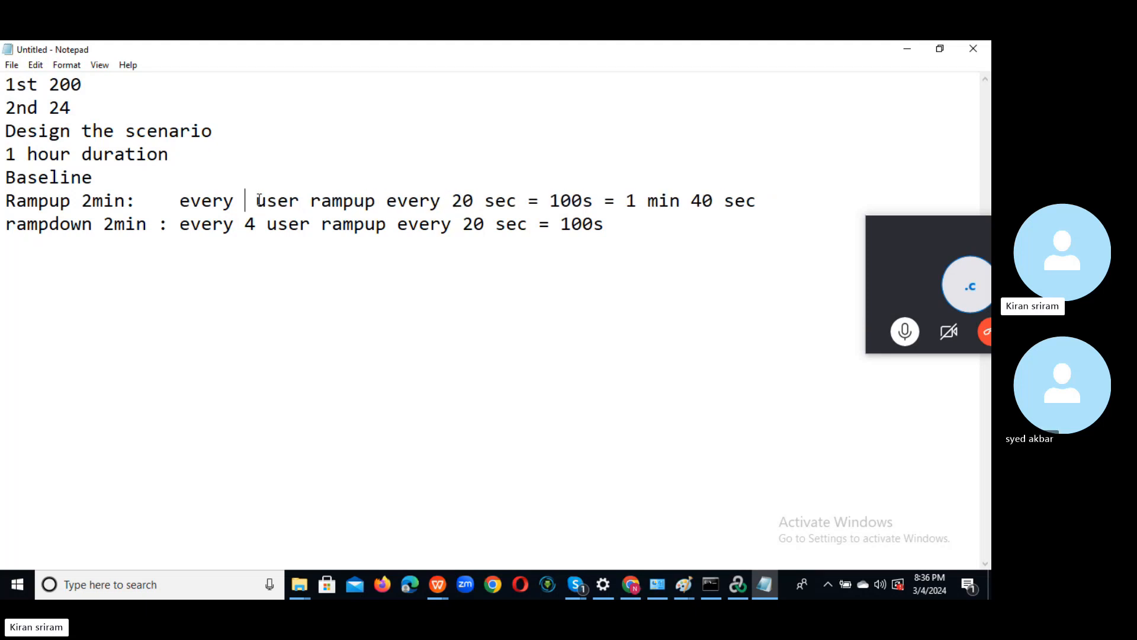
{"action": "type", "text": "50"}
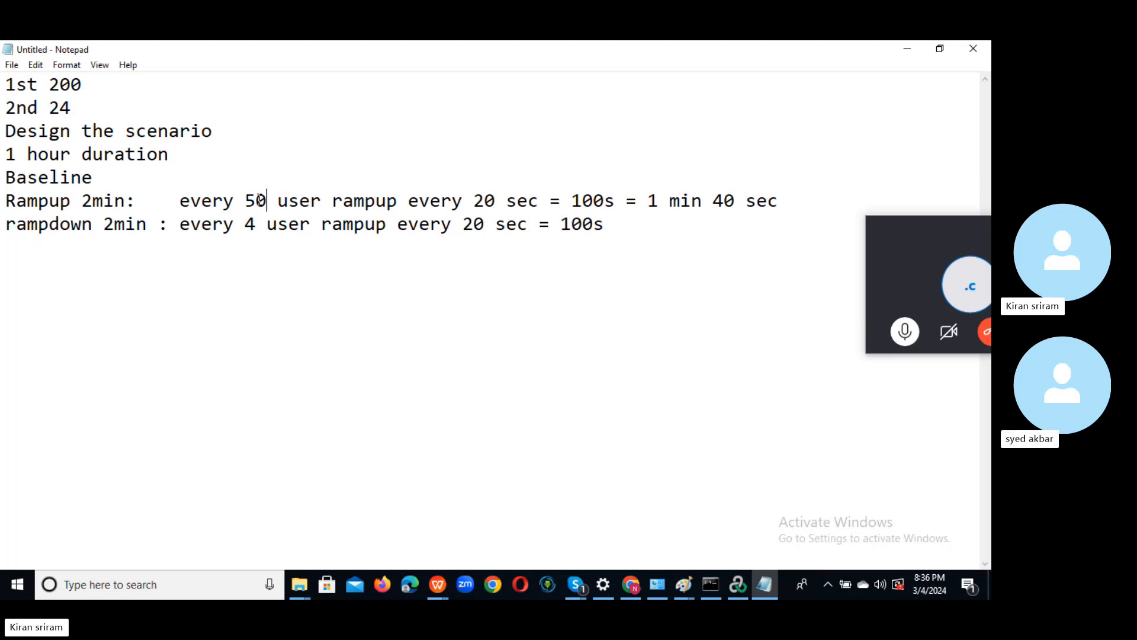
- Restore the Rampup line to 4 users per interval and the 1st group to 20 users
{"action": "key", "text": "BackSpace"}
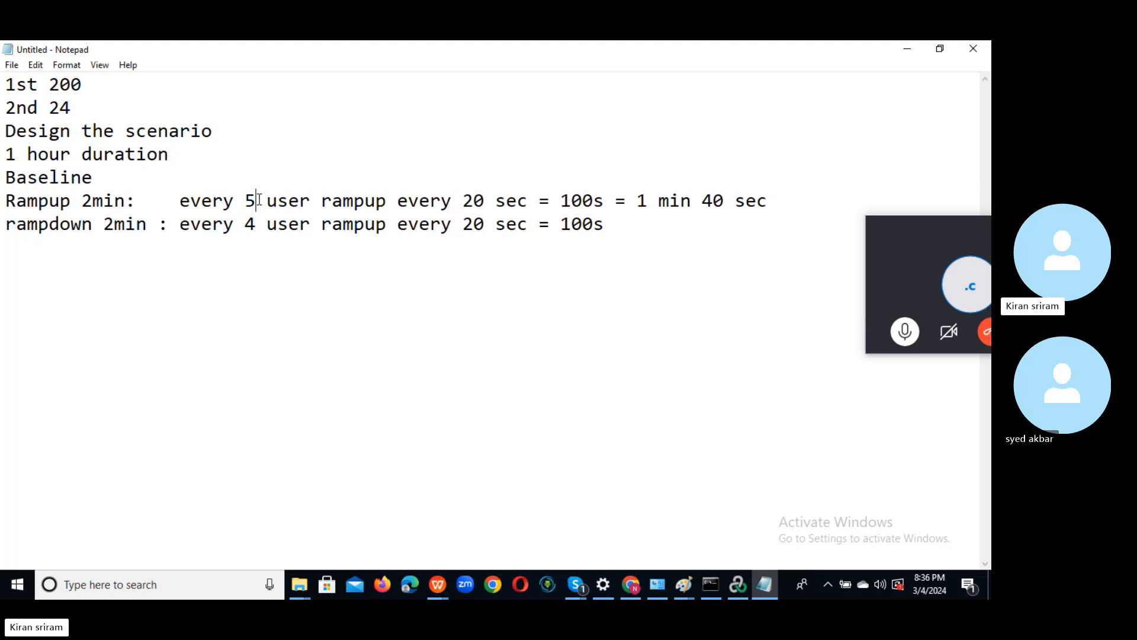
{"action": "key", "text": "BackSpace"}
{"action": "type", "text": "4"}
{"action": "left_click", "coordinate": [88, 83]}
{"action": "key", "text": "BackSpace"}
- Switch to LoadRunner Controller and set the calculator group's Start Vusers action to 4 Vusers every 00:00:10
{"action": "key", "text": "alt+Tab"}
{"action": "key", "text": "alt+Tab"}
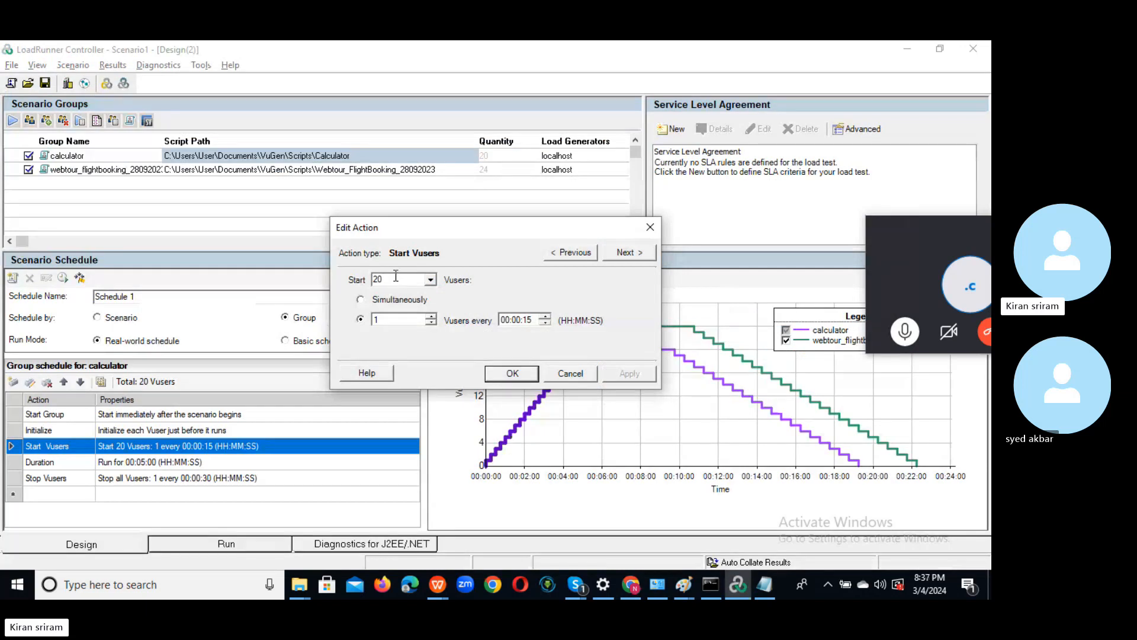
{"action": "left_click", "coordinate": [391, 321]}
{"action": "key", "text": "BackSpace"}
{"action": "type", "text": "4"}
{"action": "left_click", "coordinate": [527, 320]}
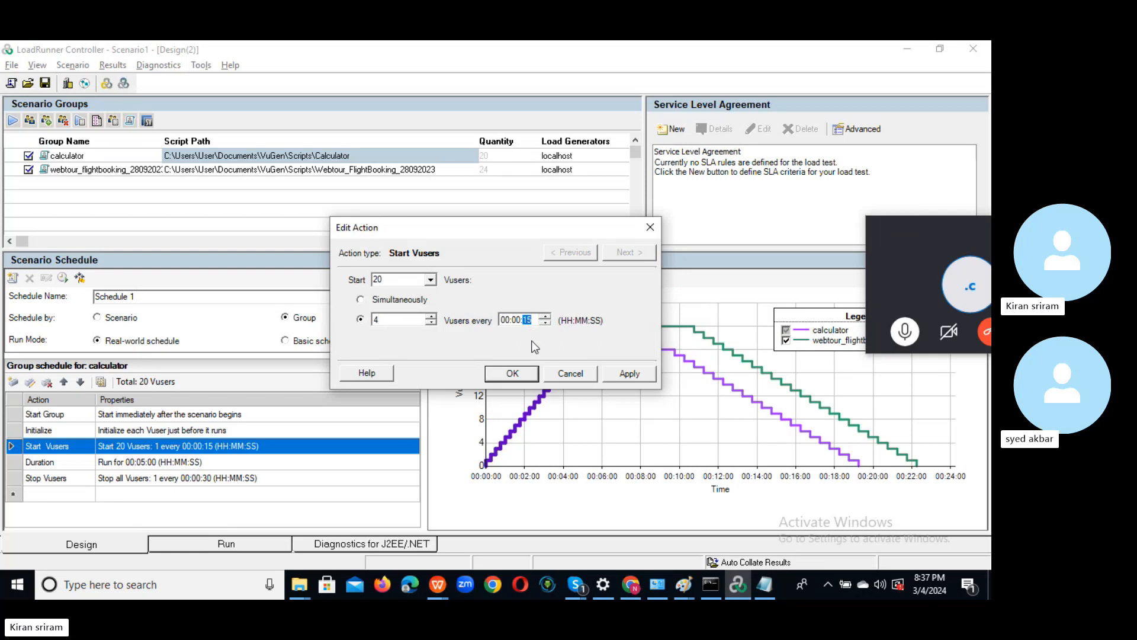
{"action": "type", "text": "10"}
{"action": "left_click", "coordinate": [513, 372]}
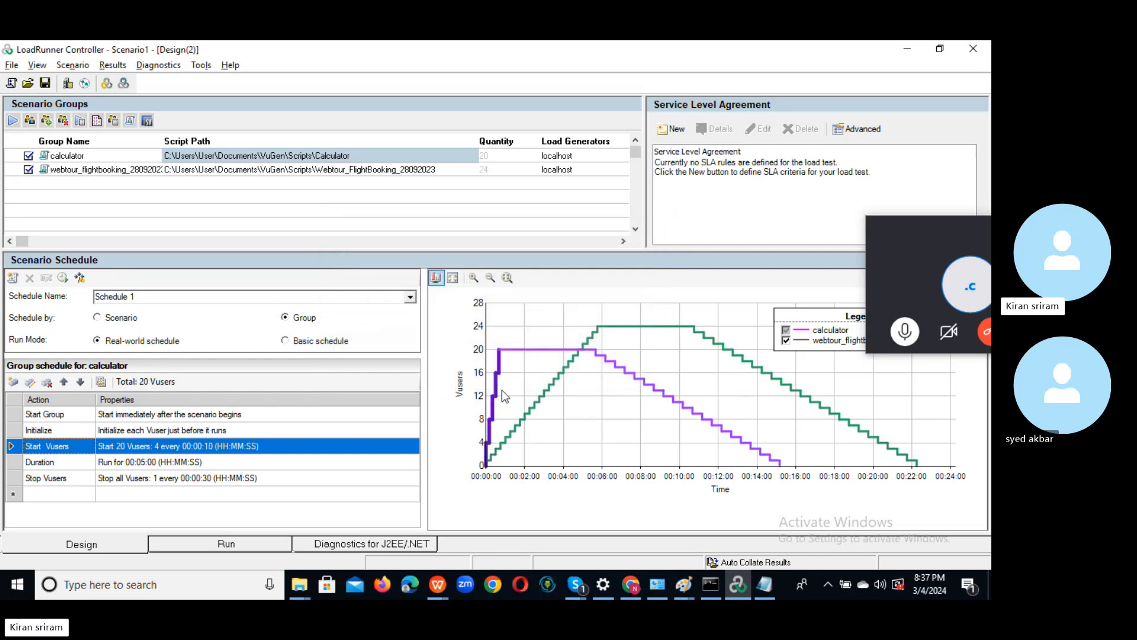
- Switch to the Notepad notes and set the Rampup line's interval to 10 sec
{"action": "mouse_move", "coordinate": [501, 348]}
{"action": "mouse_move", "coordinate": [490, 450]}
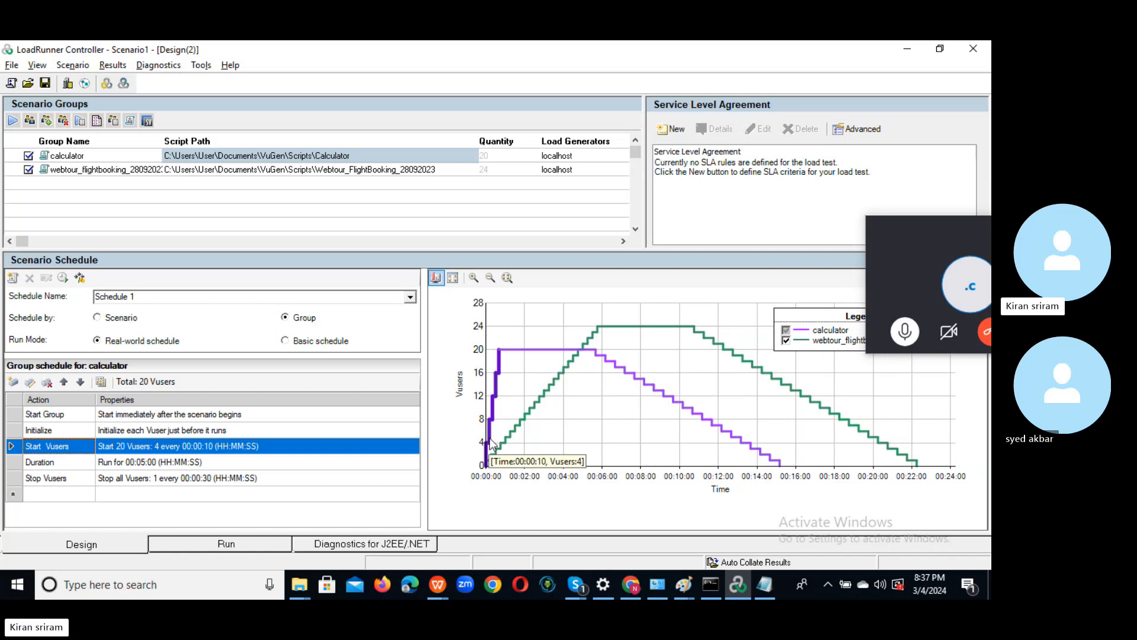
{"action": "mouse_move", "coordinate": [492, 428]}
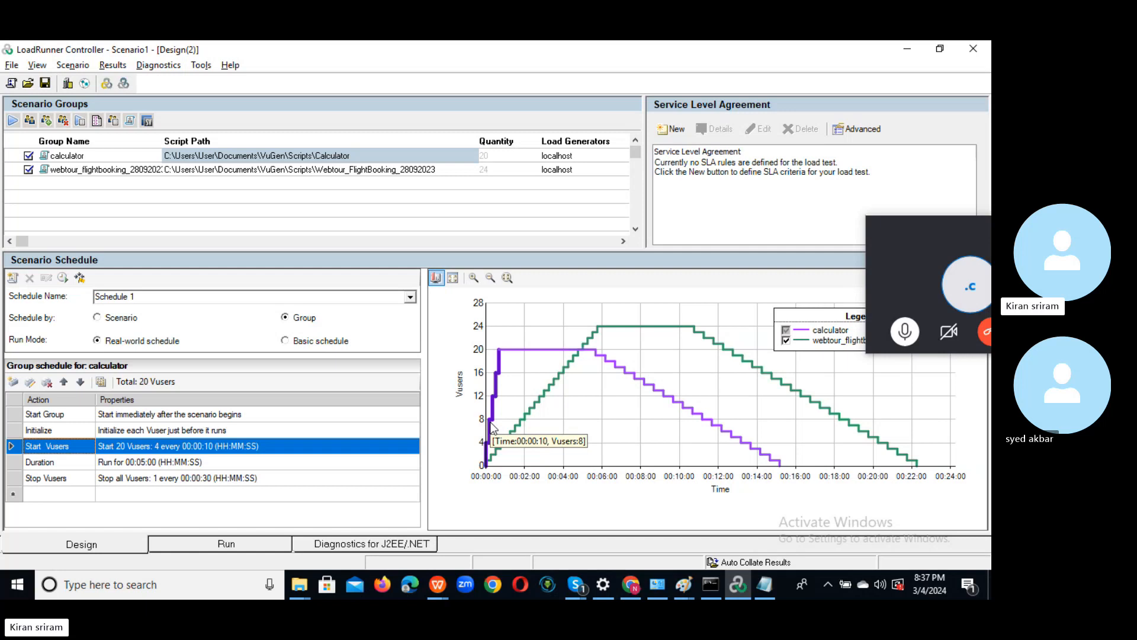
{"action": "mouse_move", "coordinate": [497, 402]}
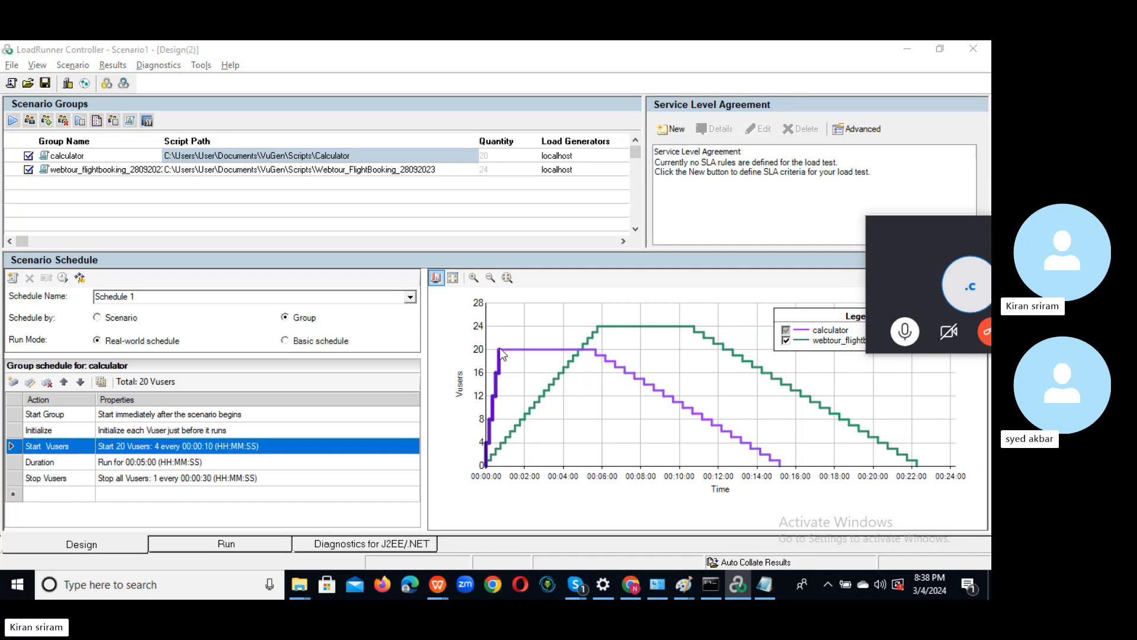
{"action": "key", "text": "alt+Tab"}
{"action": "left_click_drag", "start_coordinate": [180, 200], "coordinate": [788, 208]}
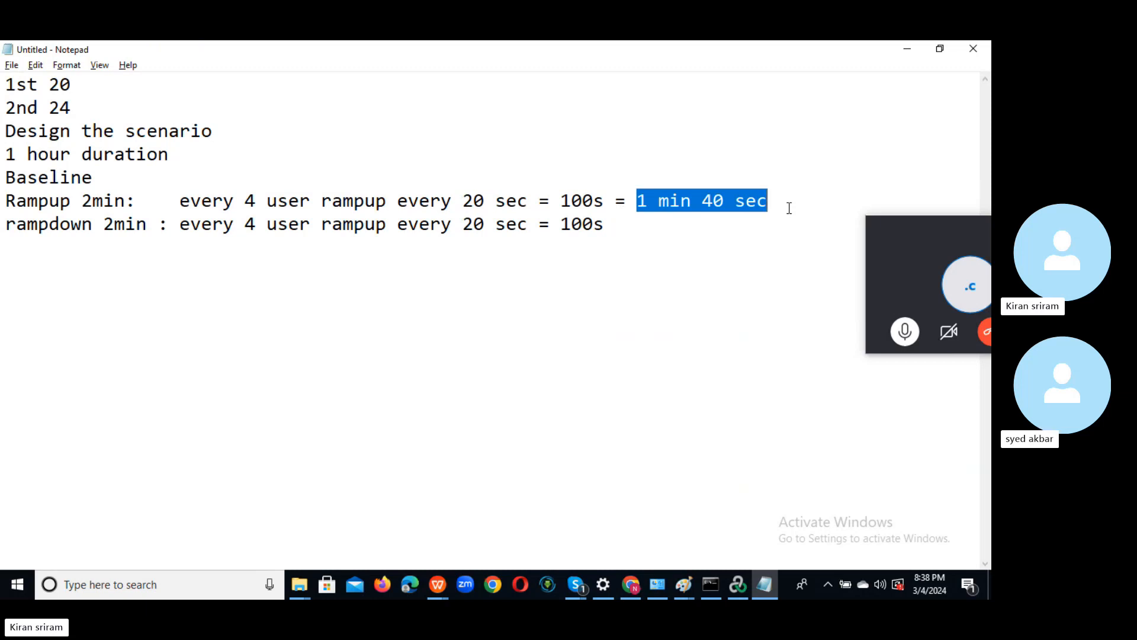
{"action": "left_click", "coordinate": [789, 207]}
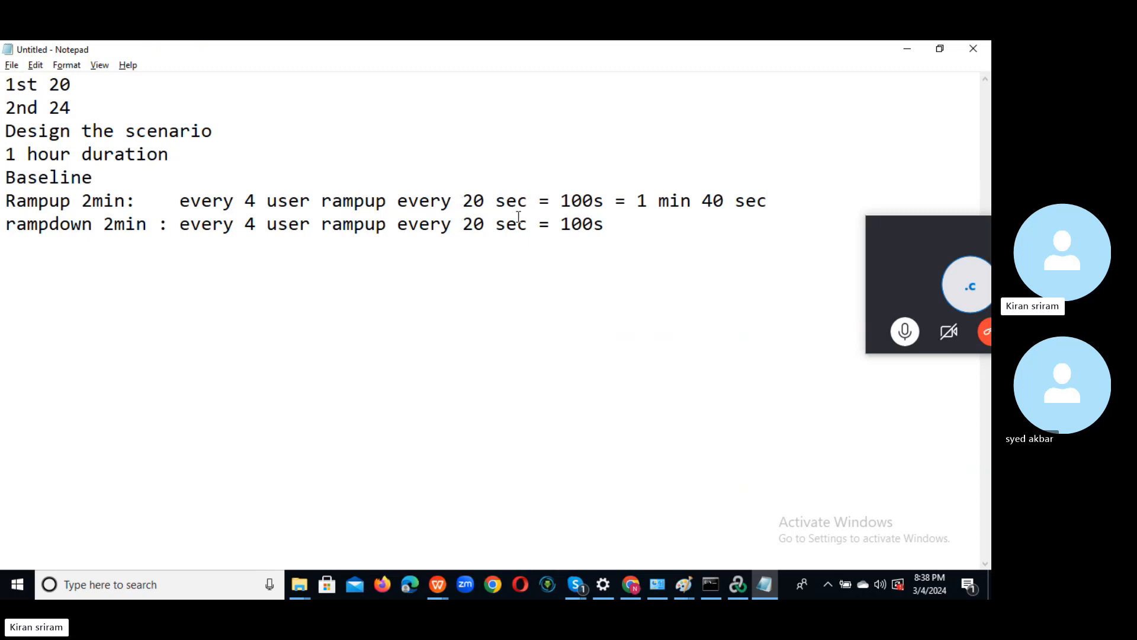
{"action": "left_click", "coordinate": [474, 200]}
{"action": "key", "text": "BackSpace"}
{"action": "type", "text": "1"}
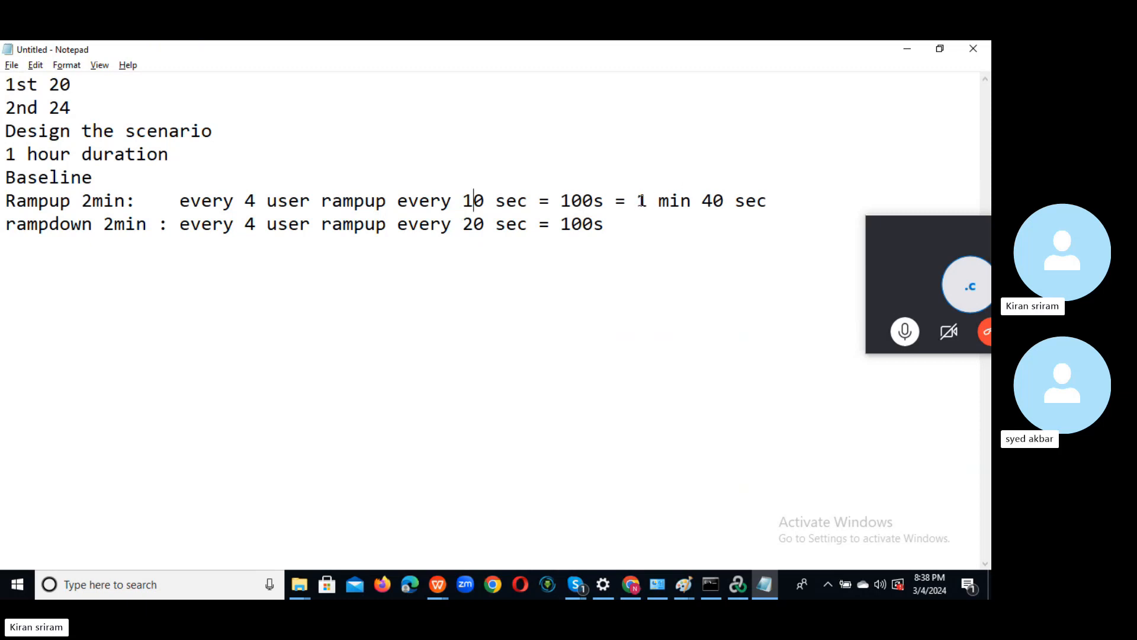
- Shorten the Rampup line's ending to "40 sec" and copy the Rampup and rampdown lines
{"action": "left_click_drag", "start_coordinate": [637, 200], "coordinate": [705, 200]}
{"action": "key", "text": "BackSpace"}
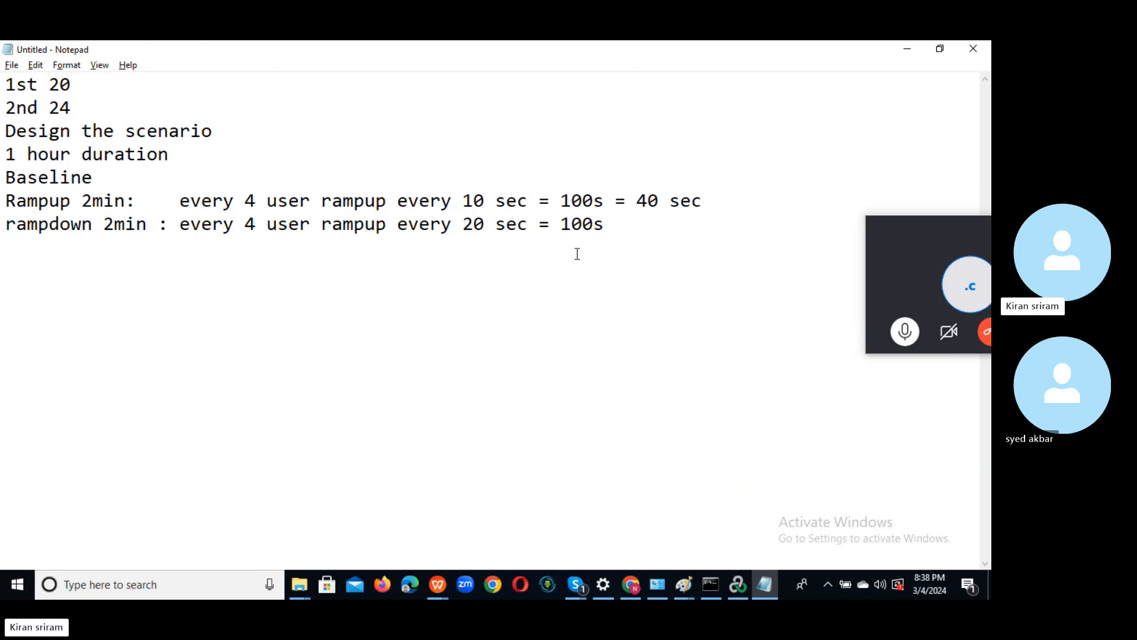
{"action": "left_click_drag", "start_coordinate": [604, 224], "coordinate": [2, 206]}
{"action": "key", "text": "ctrl+c"}
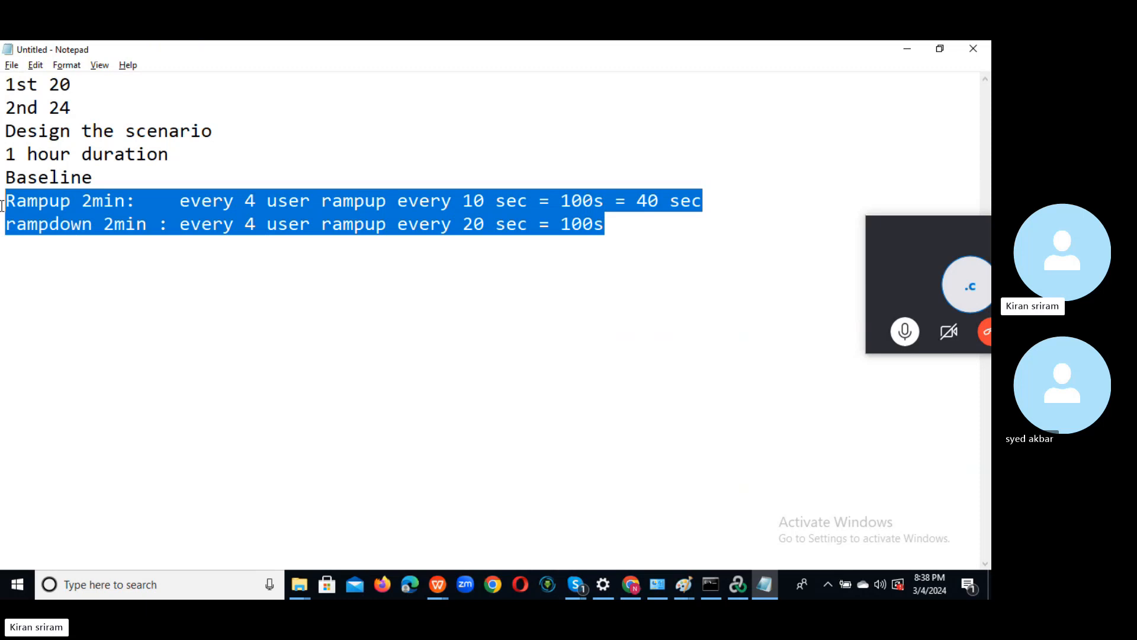
- Switch to LoadRunner Controller, set the calculator group's duration to 01:00:00, and move the Skype call window off the schedule graph
{"action": "key", "text": "alt+Tab"}
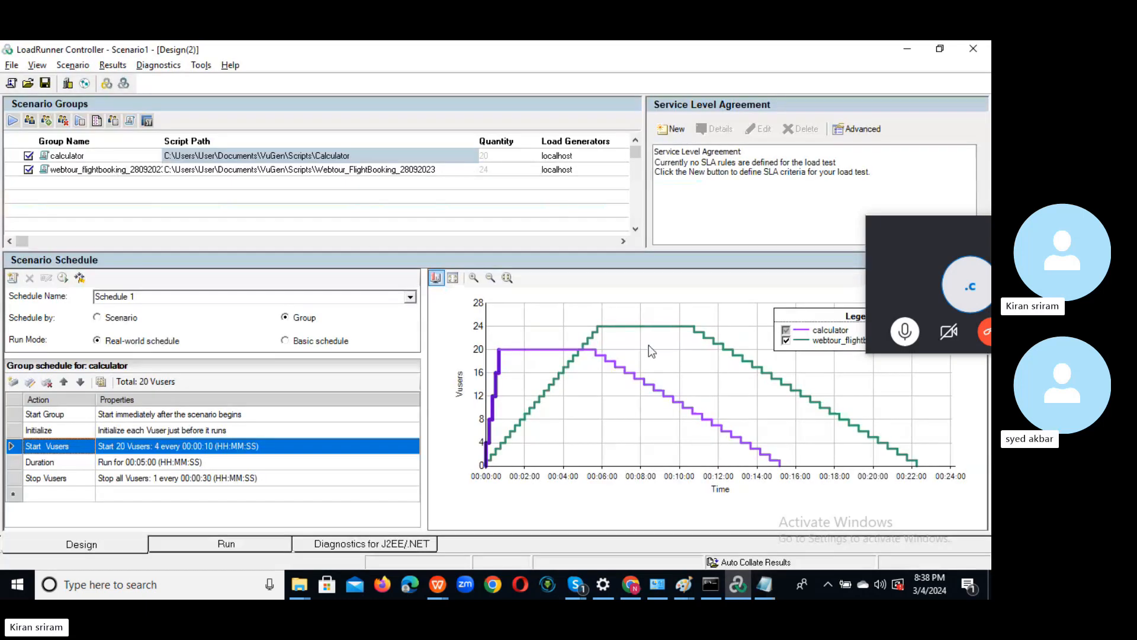
{"action": "double_click", "coordinate": [172, 460]}
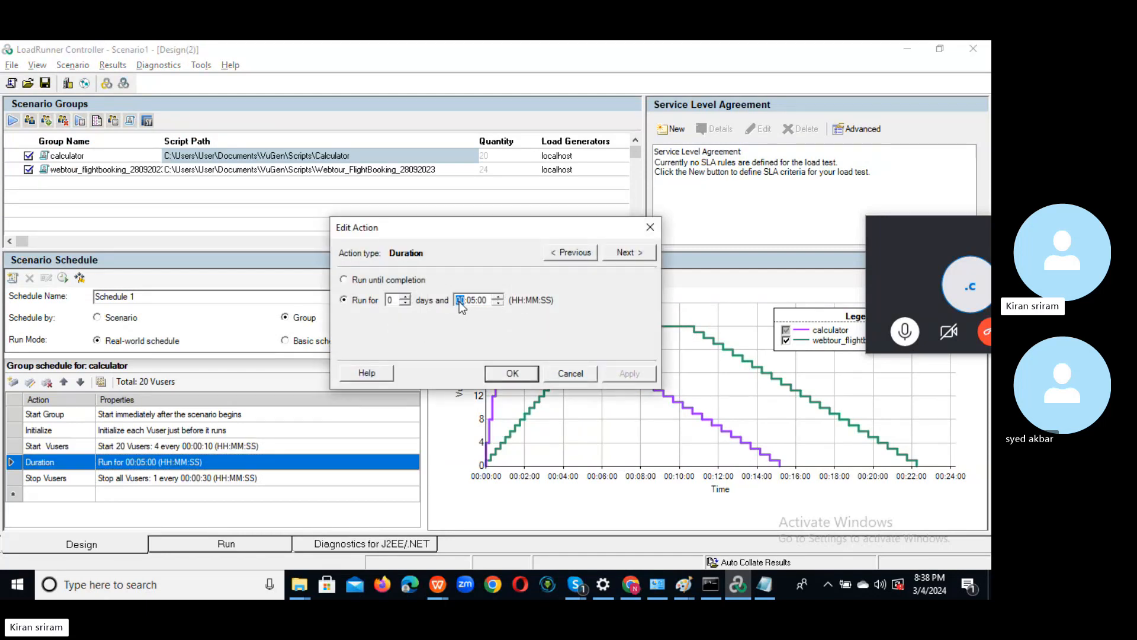
{"action": "type", "text": "1:00"}
{"action": "left_click", "coordinate": [511, 374]}
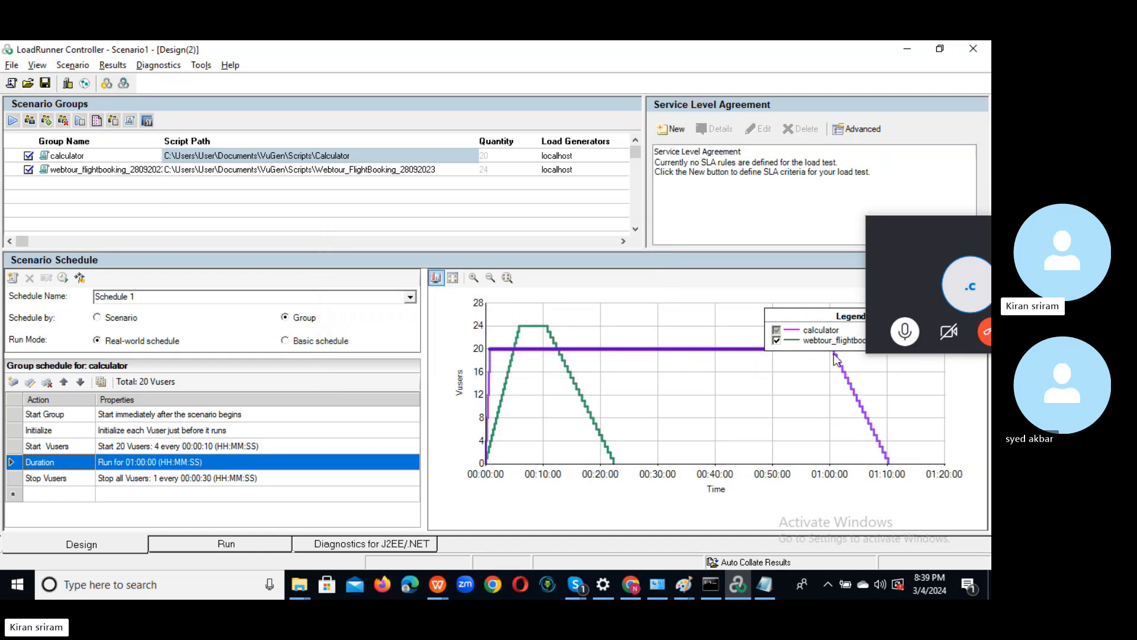
{"action": "left_click", "coordinate": [904, 234]}
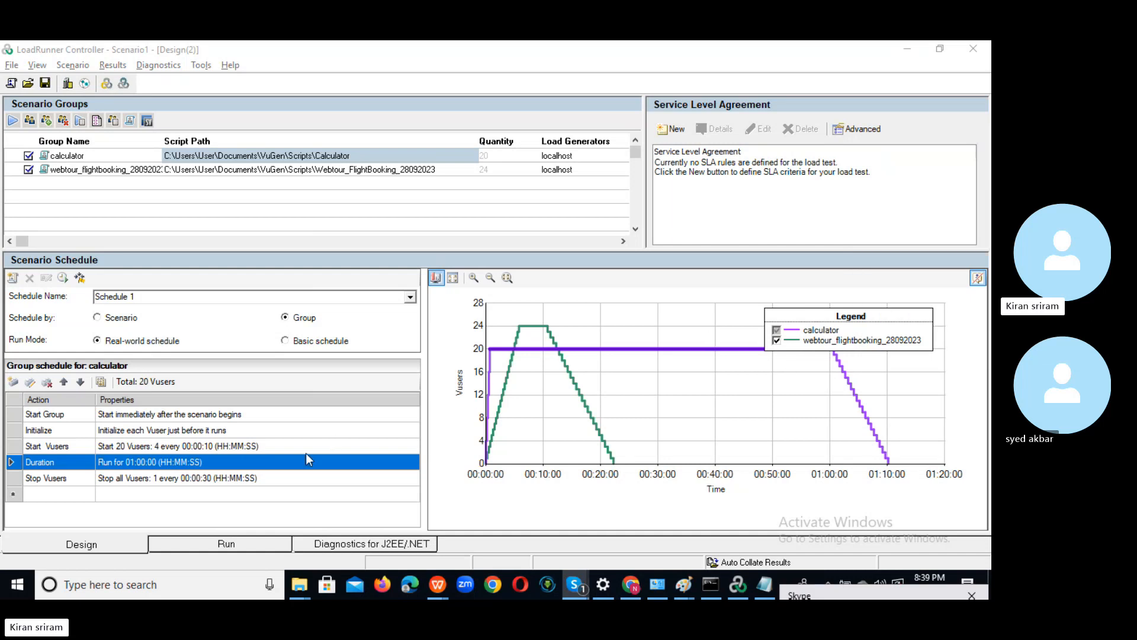
- Set the calculator group's Stop Vusers action to stop 4 Vusers every 00:00:19
{"action": "double_click", "coordinate": [164, 478]}
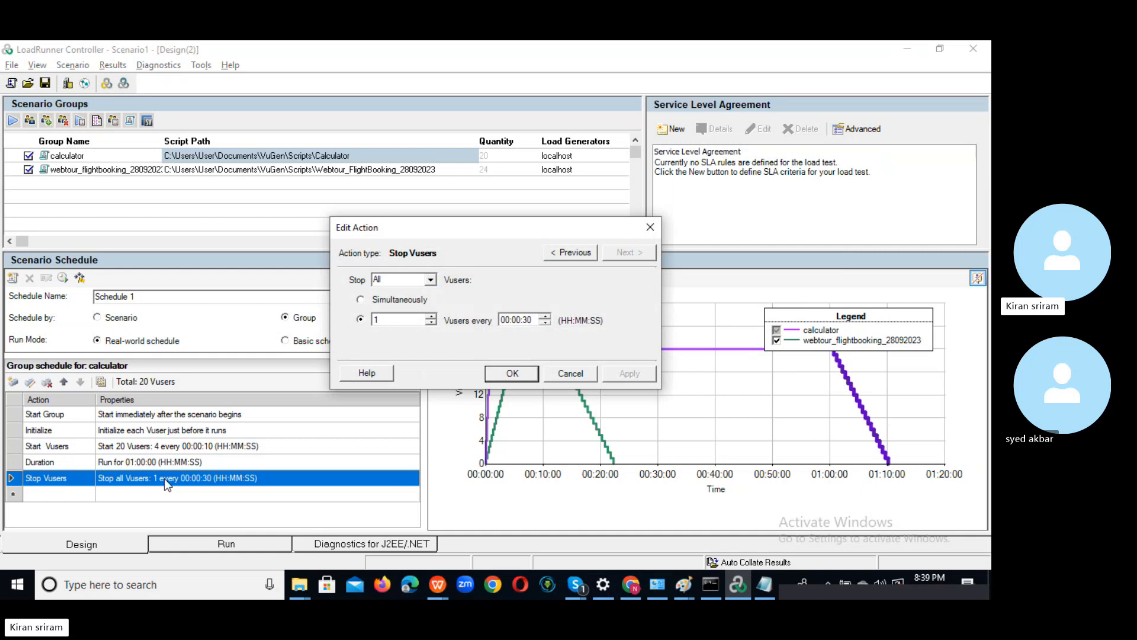
{"action": "left_click_drag", "start_coordinate": [385, 321], "coordinate": [365, 322]}
{"action": "type", "text": "4"}
{"action": "left_click", "coordinate": [512, 372]}
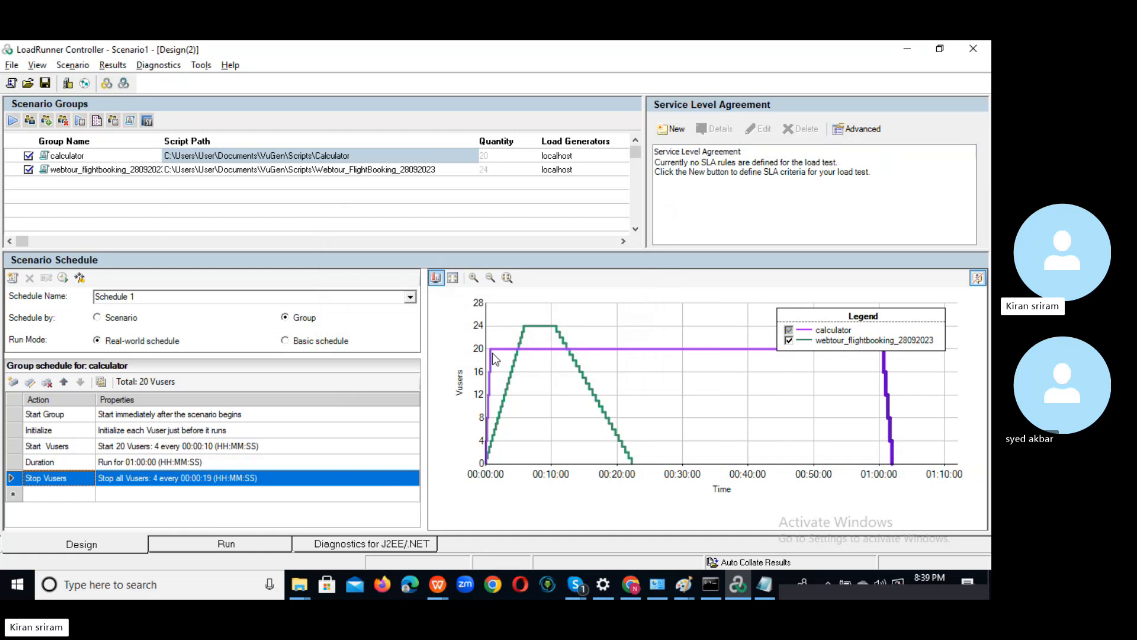
{"action": "mouse_move", "coordinate": [894, 464]}
{"action": "mouse_move", "coordinate": [884, 356]}
- Select the webtour_flightbooking_28092023 group, and in Notepad paste the copied Rampup and rampdown lines one blank line below the originals
{"action": "left_click", "coordinate": [284, 169]}
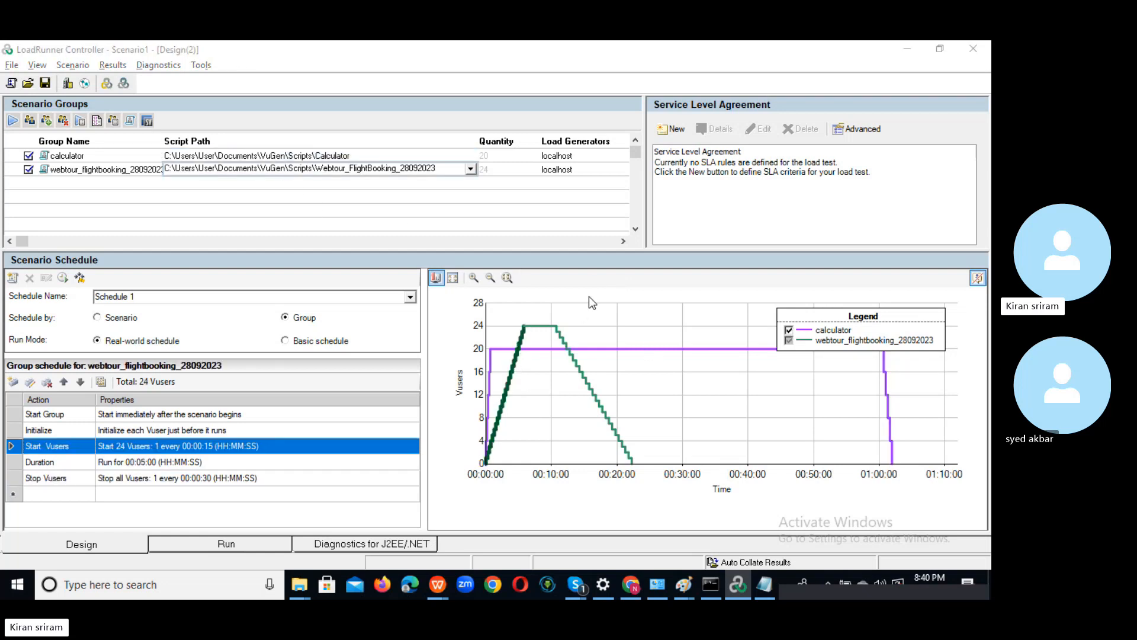
{"action": "key", "text": "alt+Tab"}
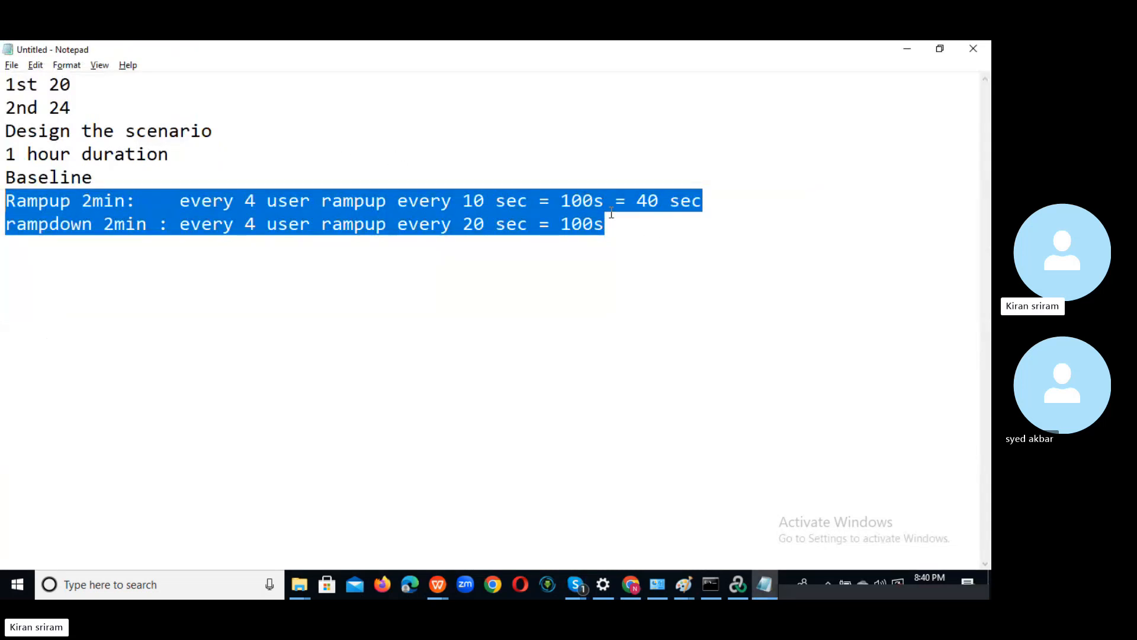
{"action": "left_click", "coordinate": [632, 231]}
{"action": "key", "text": "Return"}
{"action": "key", "text": "Return"}
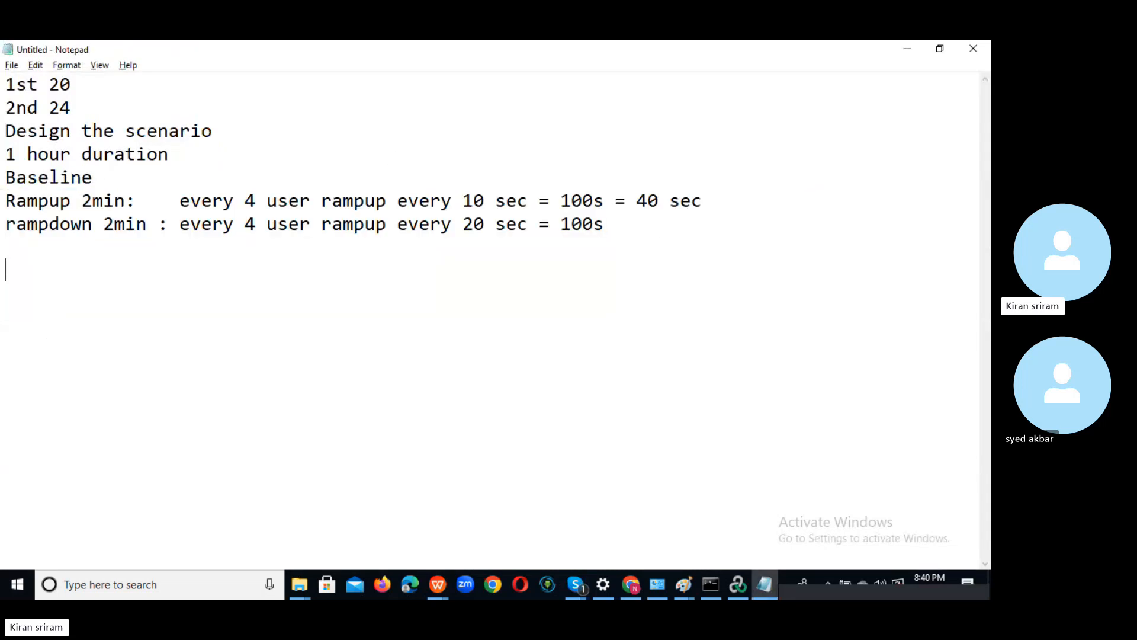
{"action": "key", "text": "ctrl+v"}
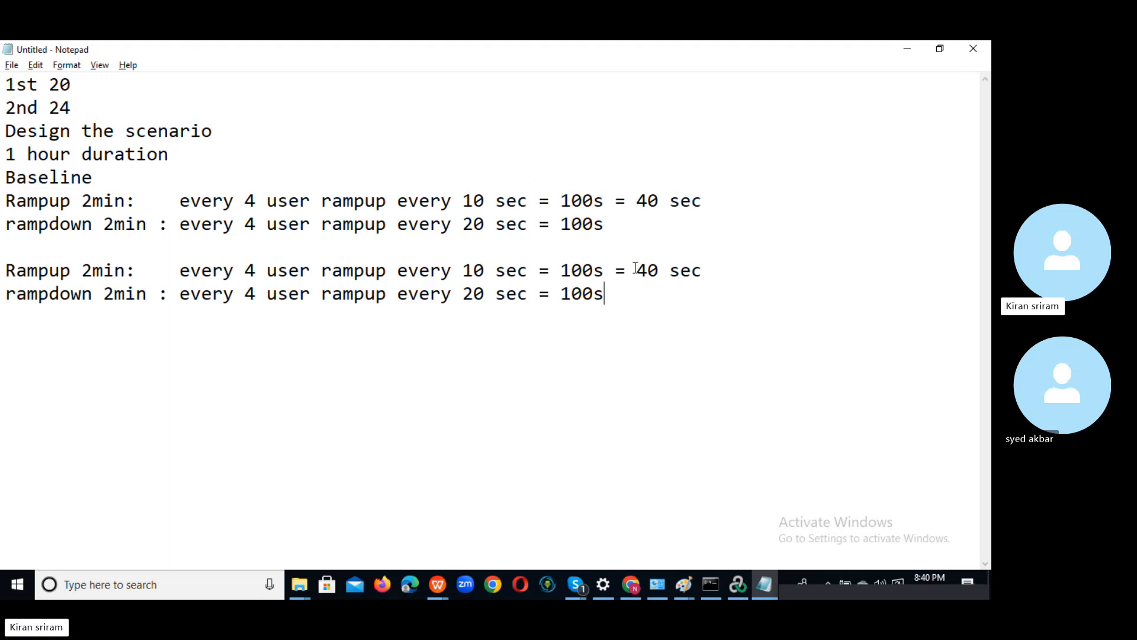
- Set the copied rampdown line to every 10 sec and clear the totals after the equals signs on both copied lines
{"action": "double_click", "coordinate": [468, 293]}
{"action": "type", "text": "10"}
{"action": "left_click_drag", "start_coordinate": [563, 269], "coordinate": [720, 272]}
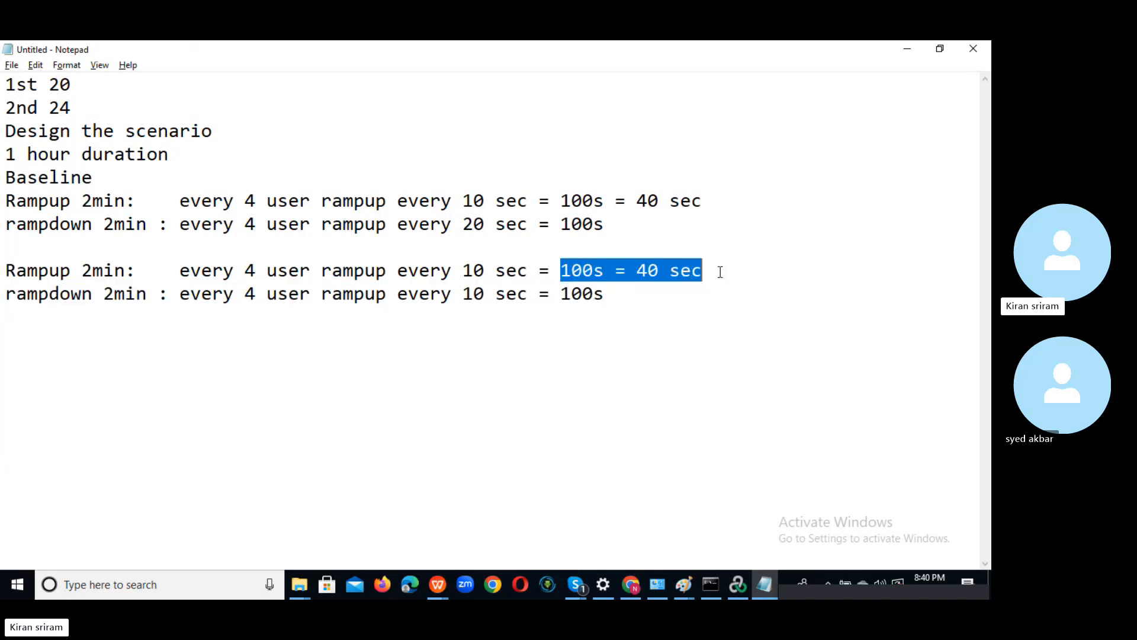
{"action": "key", "text": "BackSpace"}
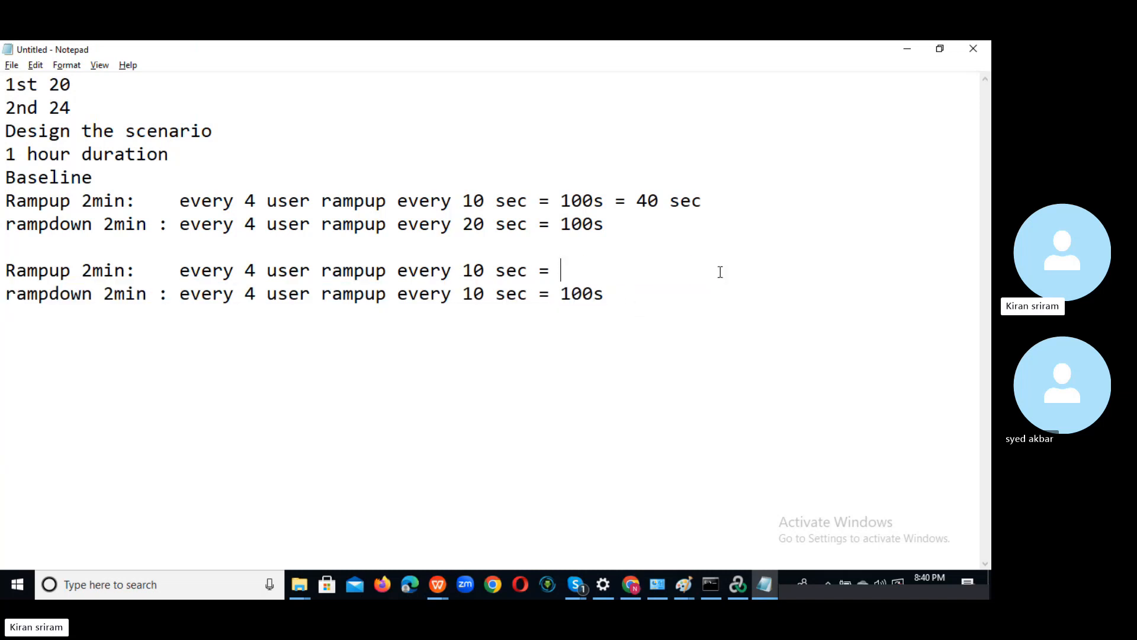
{"action": "left_click", "coordinate": [630, 298]}
{"action": "key", "text": "BackSpace"}
{"action": "key", "text": "BackSpace"}
{"action": "key", "text": "BackSpace"}
{"action": "key", "text": "BackSpace"}
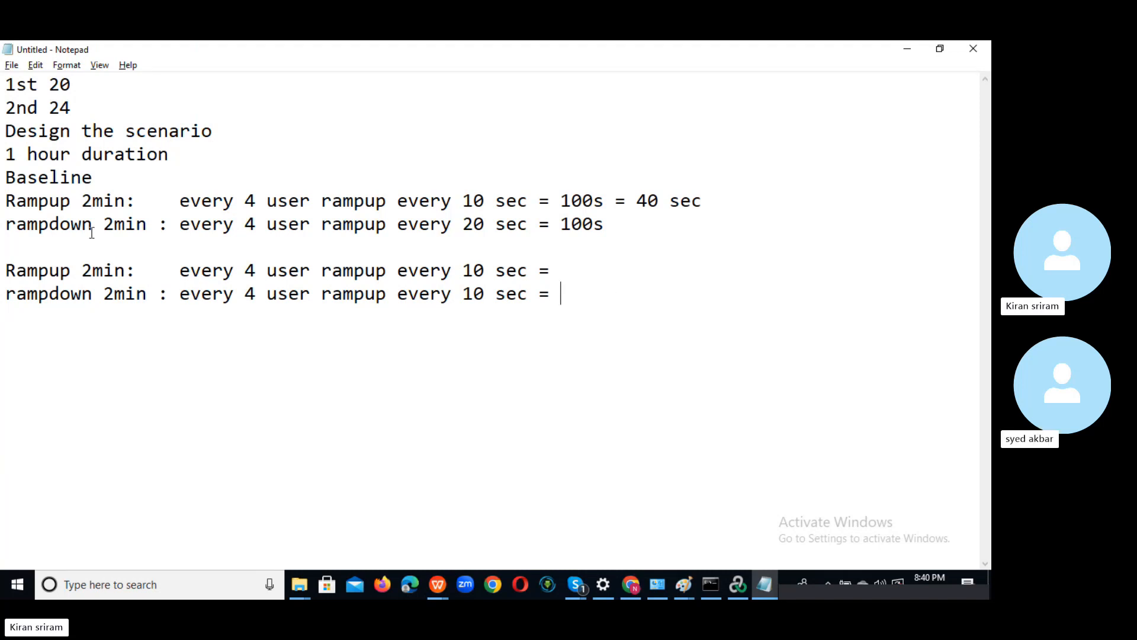
- Enter "1 min" as the total at the end of both copied Rampup and rampdown lines
{"action": "left_click", "coordinate": [68, 106]}
{"action": "left_click_drag", "start_coordinate": [67, 106], "coordinate": [5, 109]}
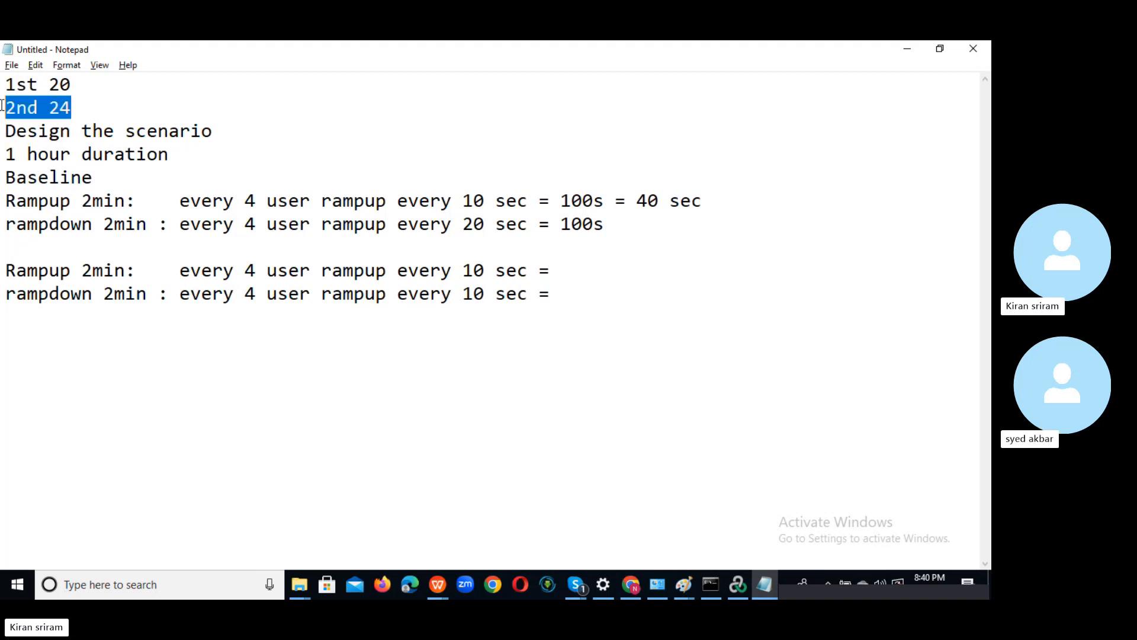
{"action": "left_click", "coordinate": [81, 107]}
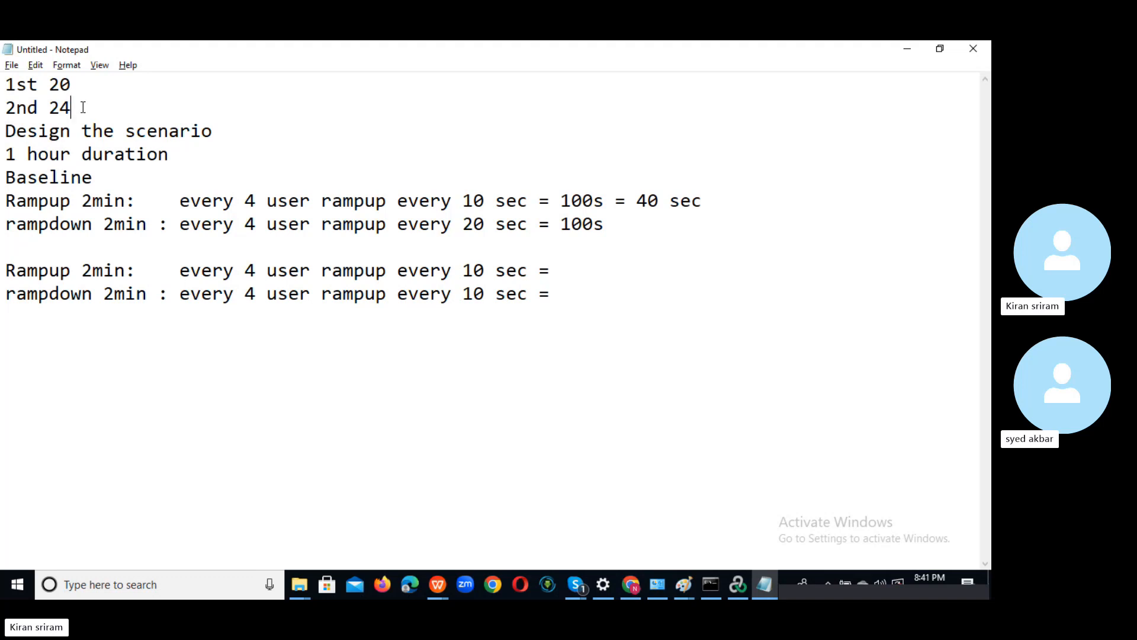
{"action": "left_click", "coordinate": [592, 270]}
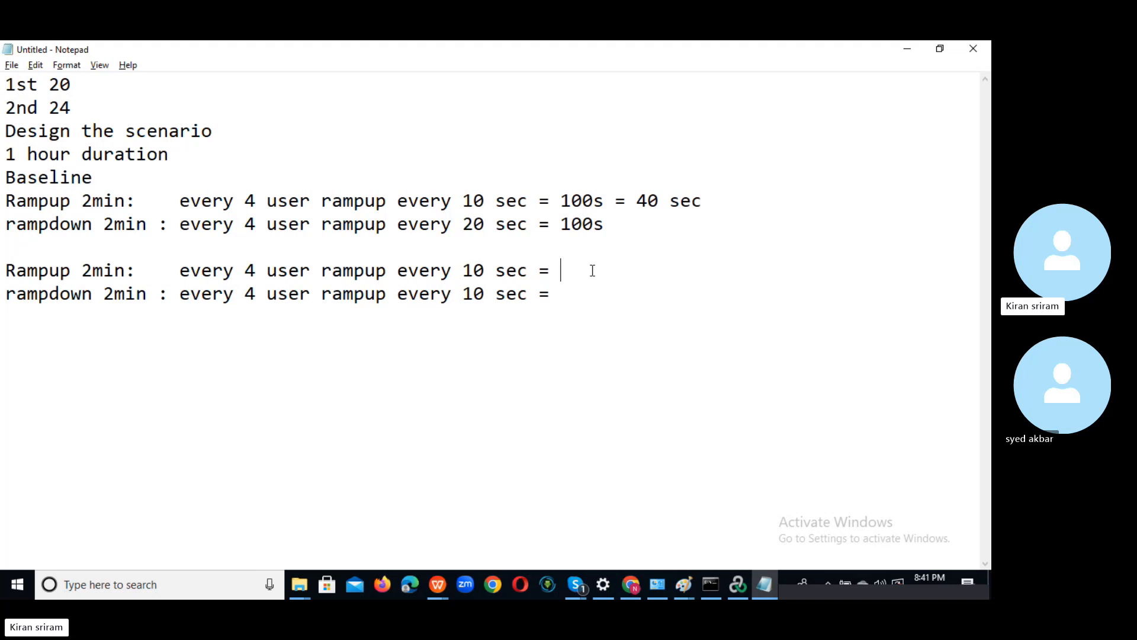
{"action": "type", "text": "1 min"}
{"action": "left_click", "coordinate": [562, 297]}
{"action": "type", "text": "1 min"}
- Switch to LoadRunner Controller and set the webtour_flightbooking_28092023 group's Start Vusers action to start 4 Vusers every 00:00:10
{"action": "key", "text": "alt+Tab"}
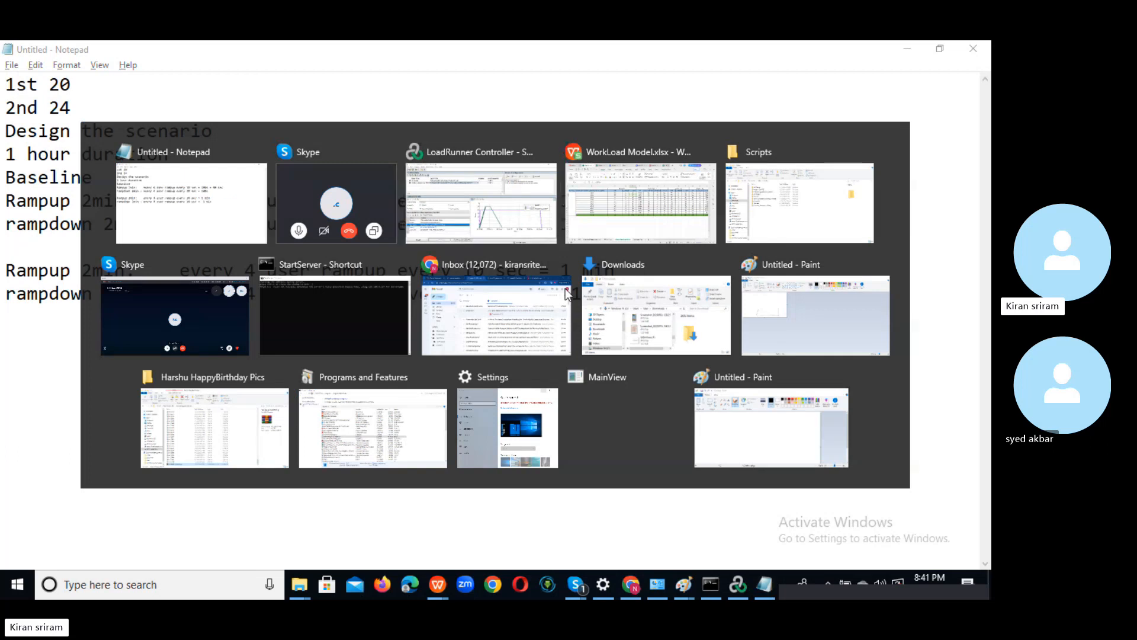
{"action": "left_click", "coordinate": [440, 187]}
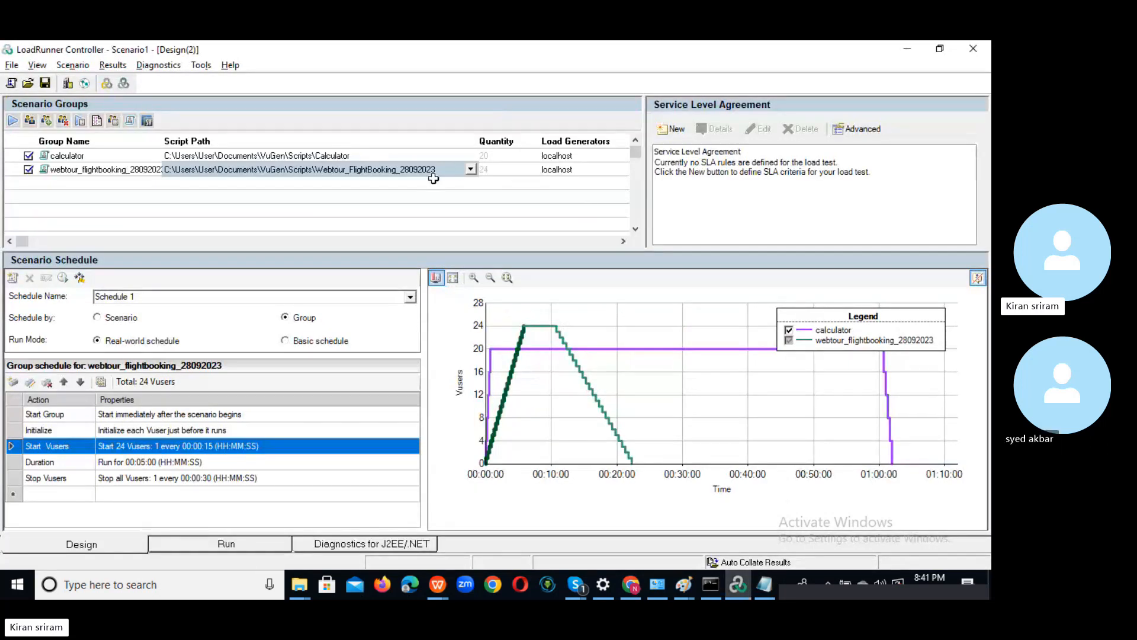
{"action": "left_click", "coordinate": [277, 155]}
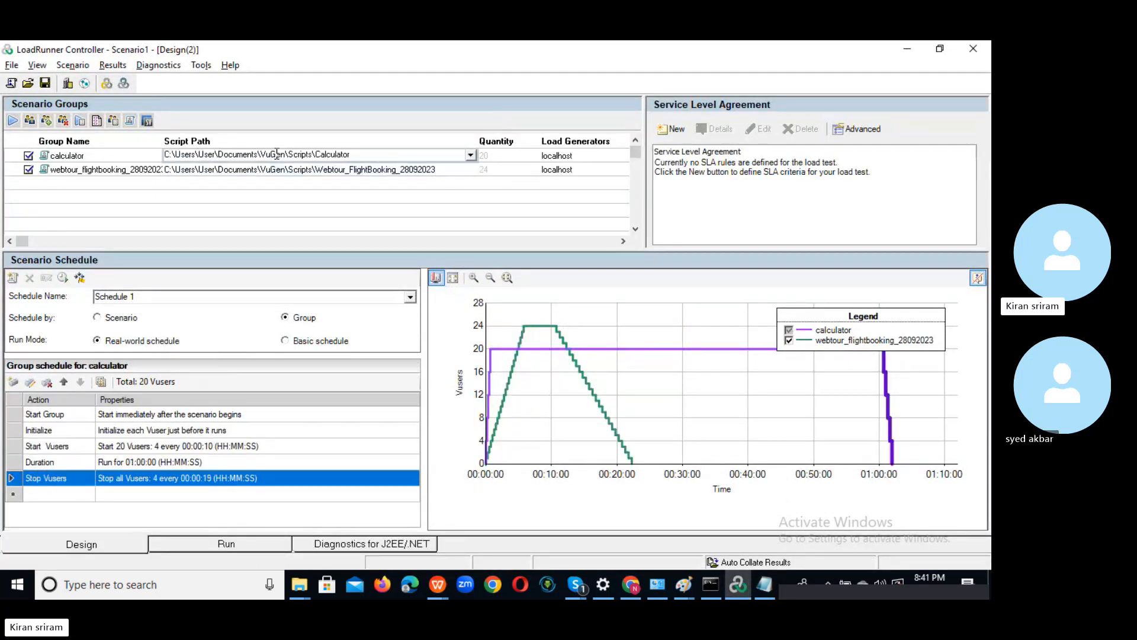
{"action": "left_click", "coordinate": [262, 170]}
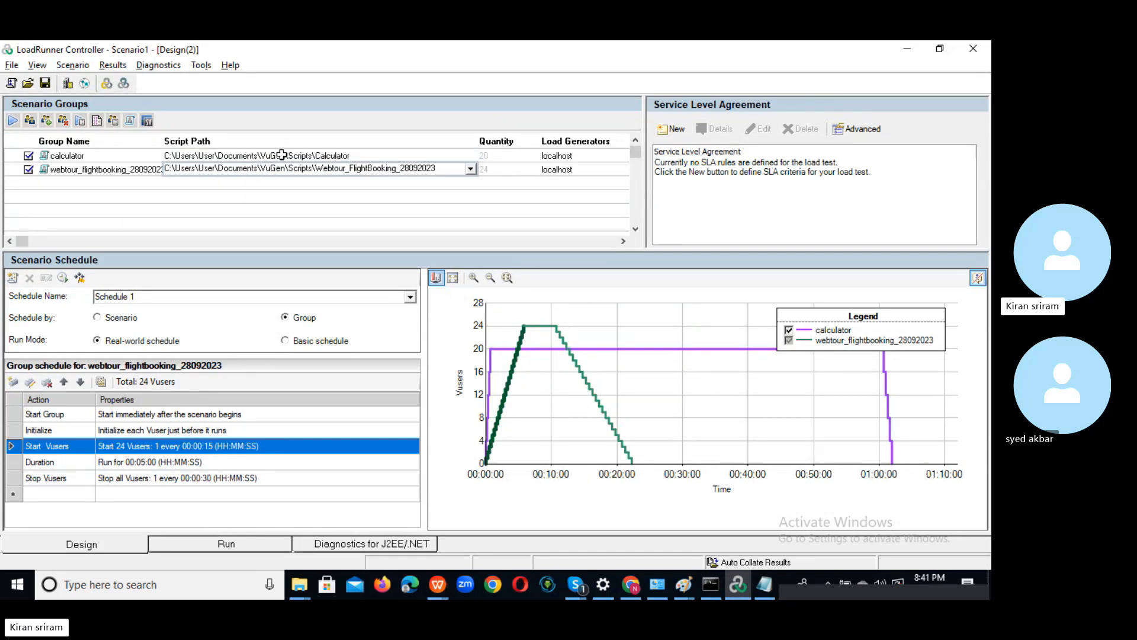
{"action": "left_click", "coordinate": [282, 153]}
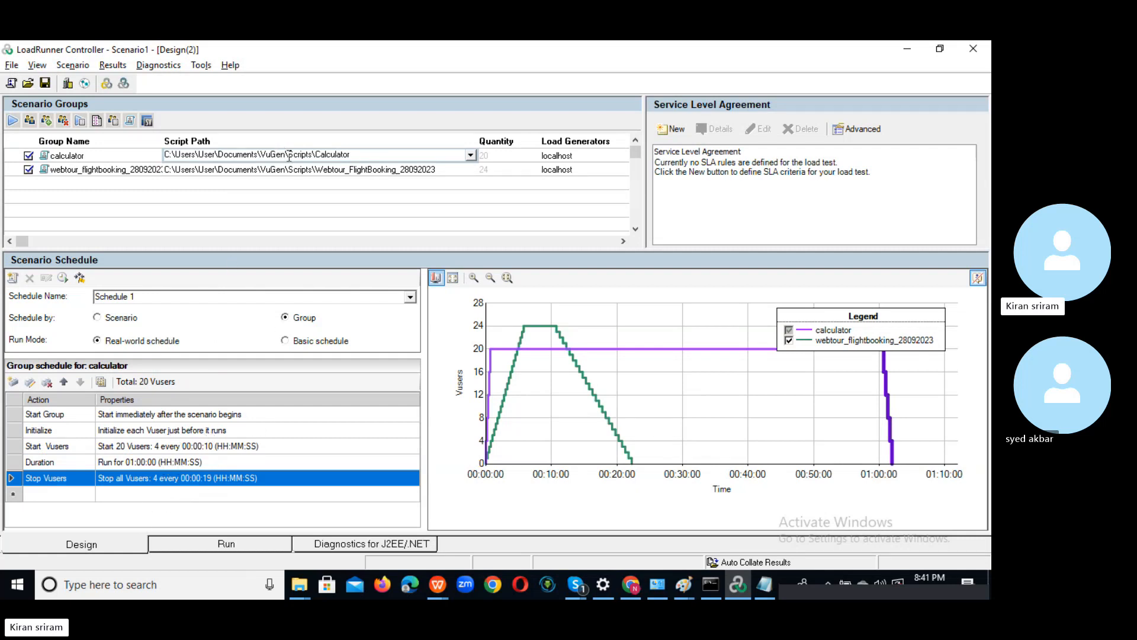
{"action": "left_click", "coordinate": [249, 169]}
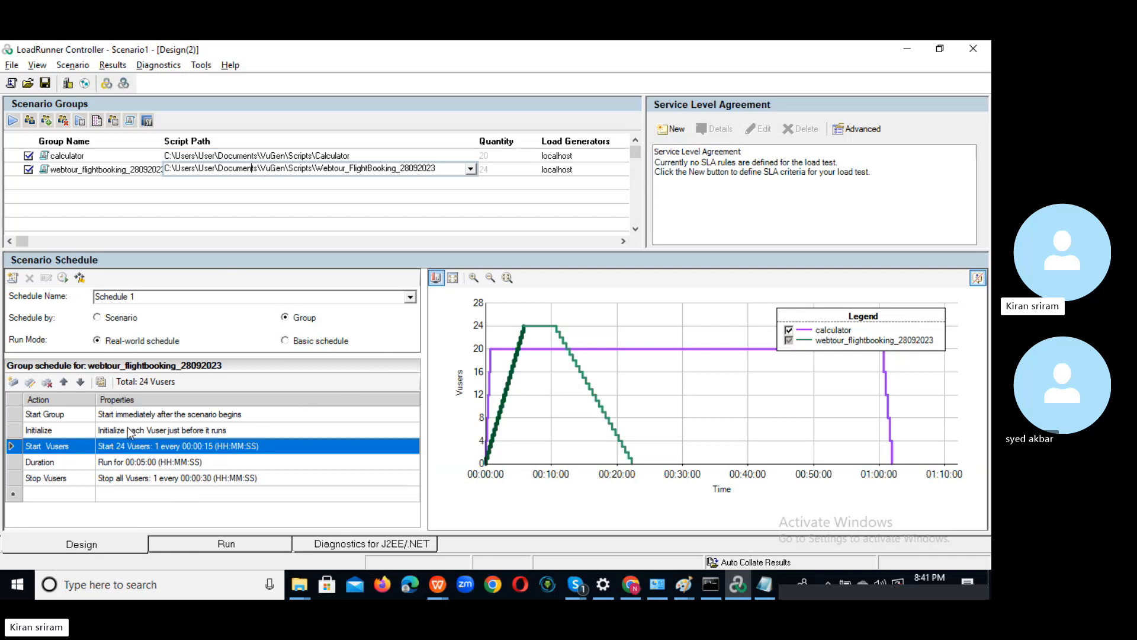
{"action": "double_click", "coordinate": [145, 445]}
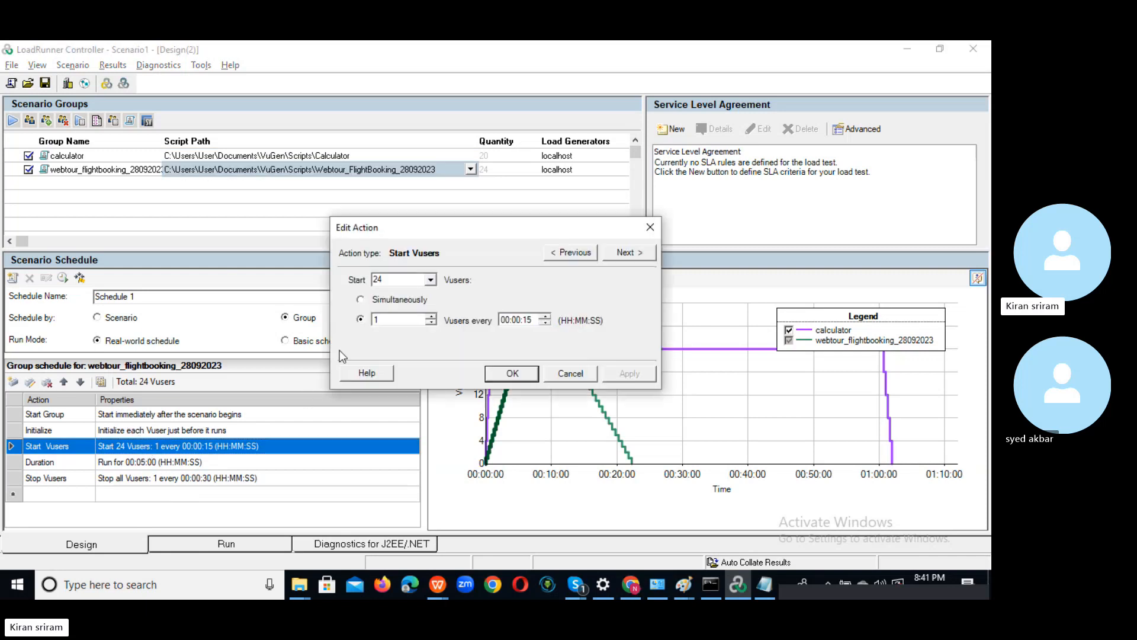
{"action": "double_click", "coordinate": [385, 320]}
{"action": "type", "text": "4"}
{"action": "left_click", "coordinate": [529, 324]}
{"action": "left_click", "coordinate": [509, 374]}
- Set the webtour_flightbooking_28092023 group's duration to 01:01:00
{"action": "left_click", "coordinate": [174, 462]}
{"action": "double_click", "coordinate": [173, 461]}
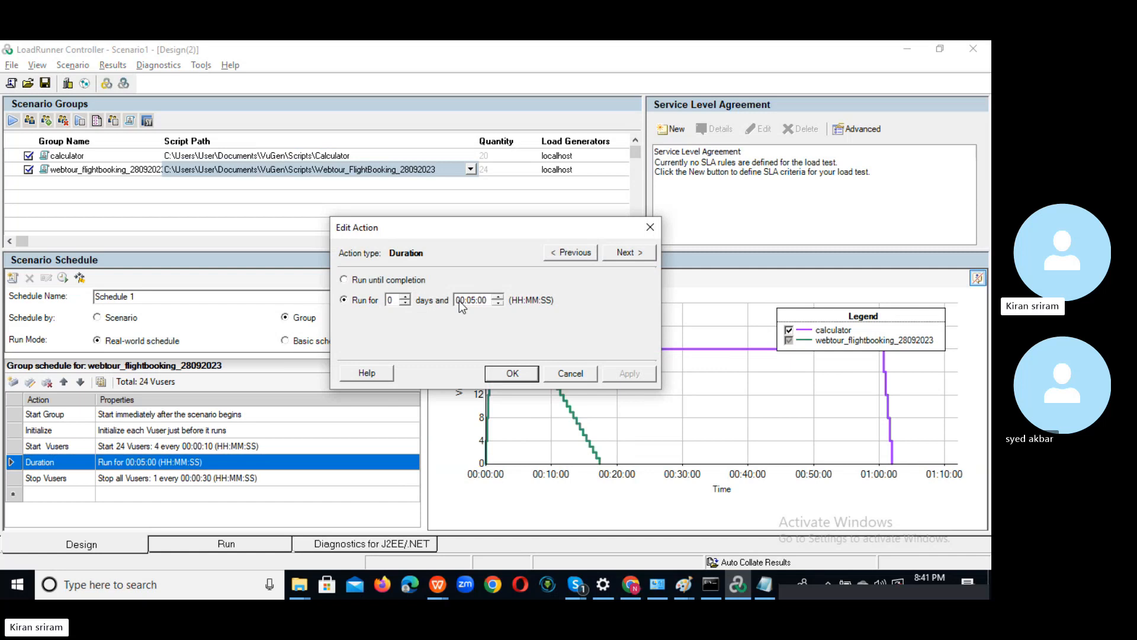
{"action": "type", "text": "1"}
{"action": "left_click", "coordinate": [472, 300]}
{"action": "type", "text": "1"}
{"action": "left_click", "coordinate": [510, 375]}
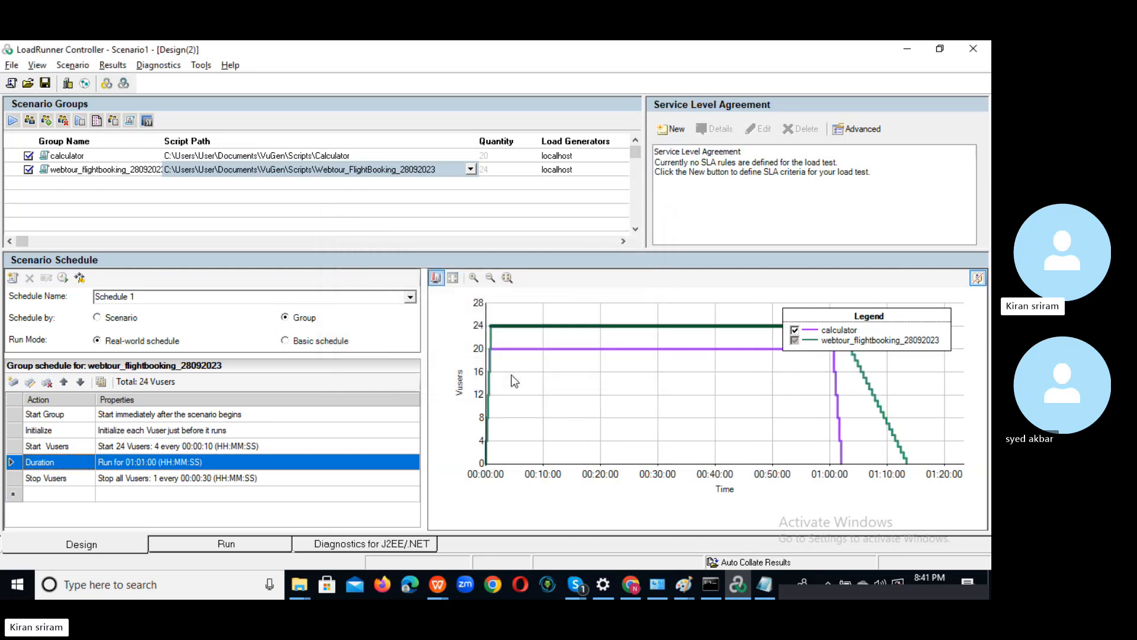
- Set the webtour_flightbooking_28092023 group's Stop Vusers action to stop 4 Vusers every 00:00:10
{"action": "double_click", "coordinate": [183, 478]}
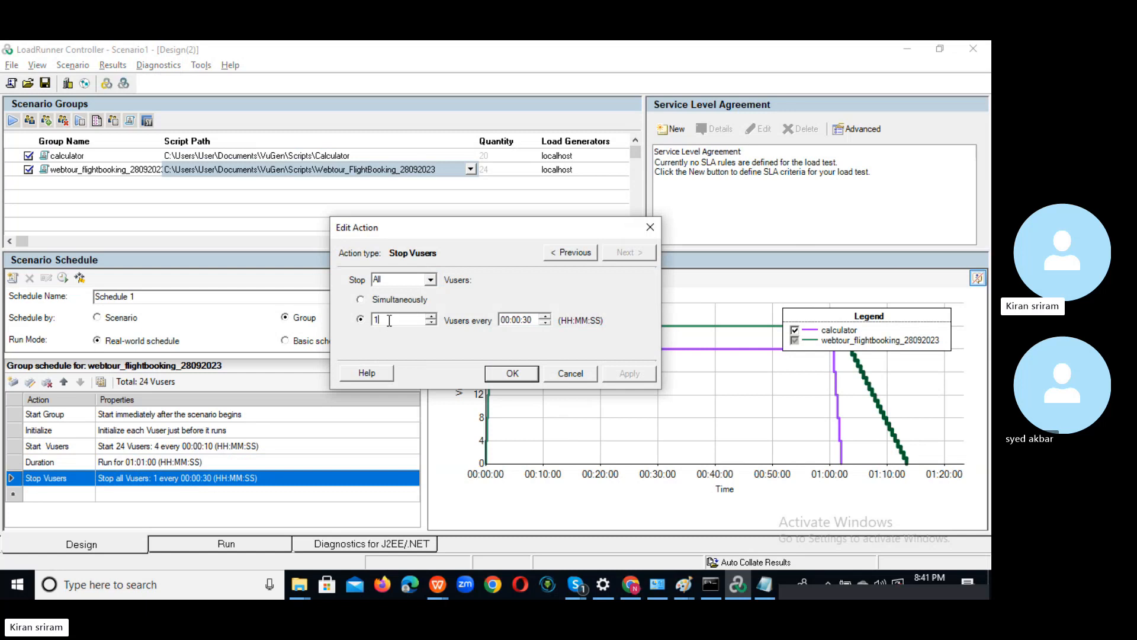
{"action": "left_click_drag", "start_coordinate": [389, 320], "coordinate": [368, 323]}
{"action": "type", "text": "4"}
{"action": "left_click", "coordinate": [508, 374]}
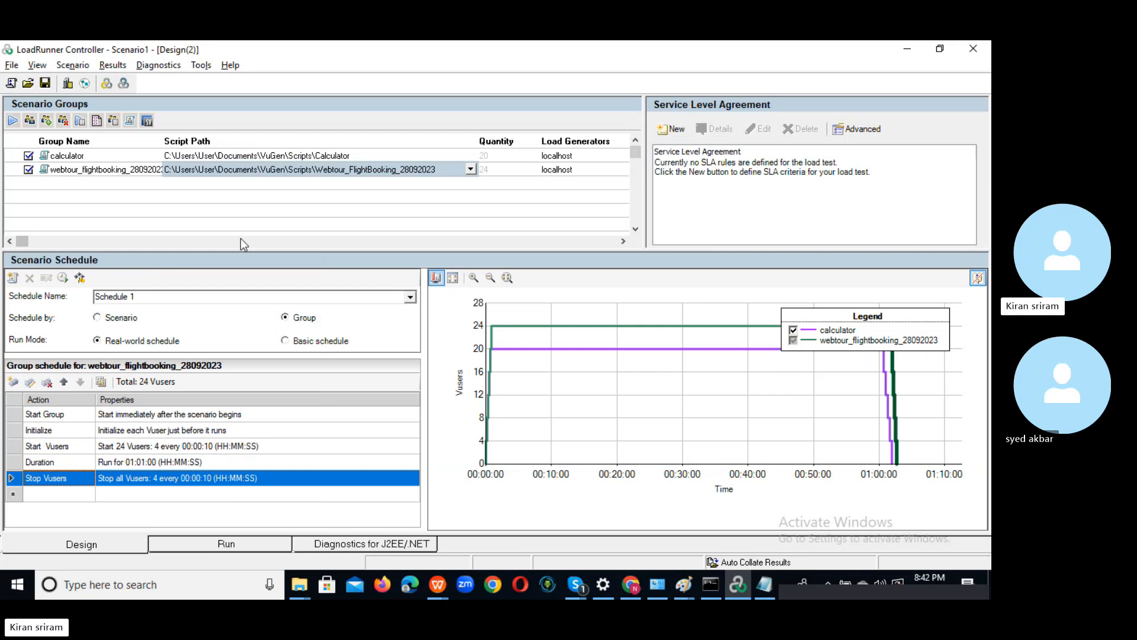
{"action": "left_click", "coordinate": [206, 541]}
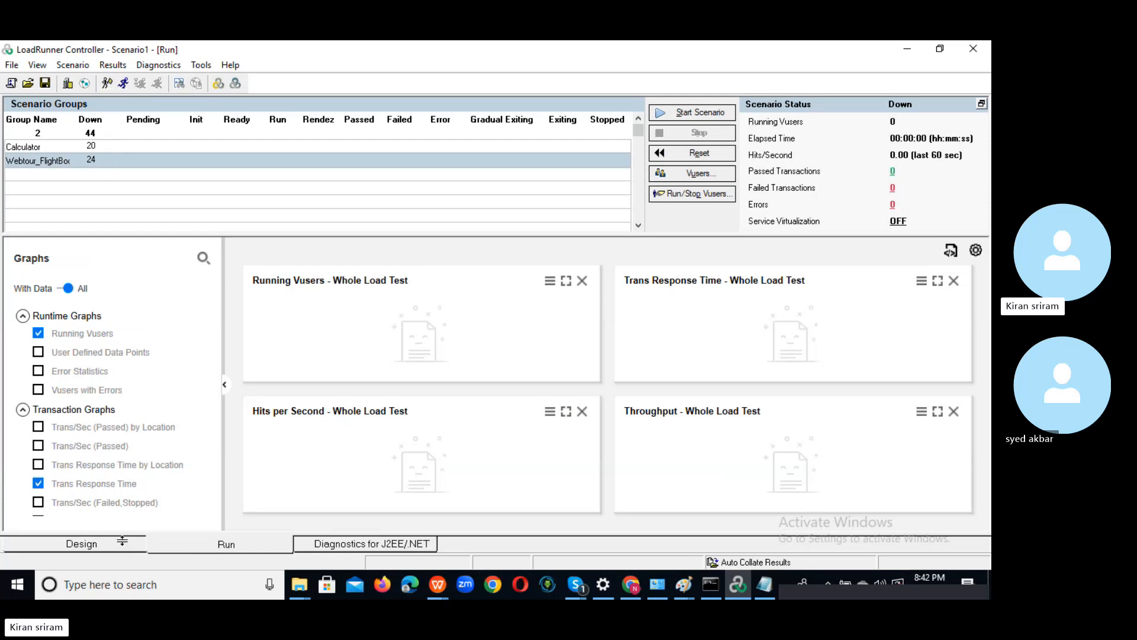
{"action": "left_click", "coordinate": [92, 548]}
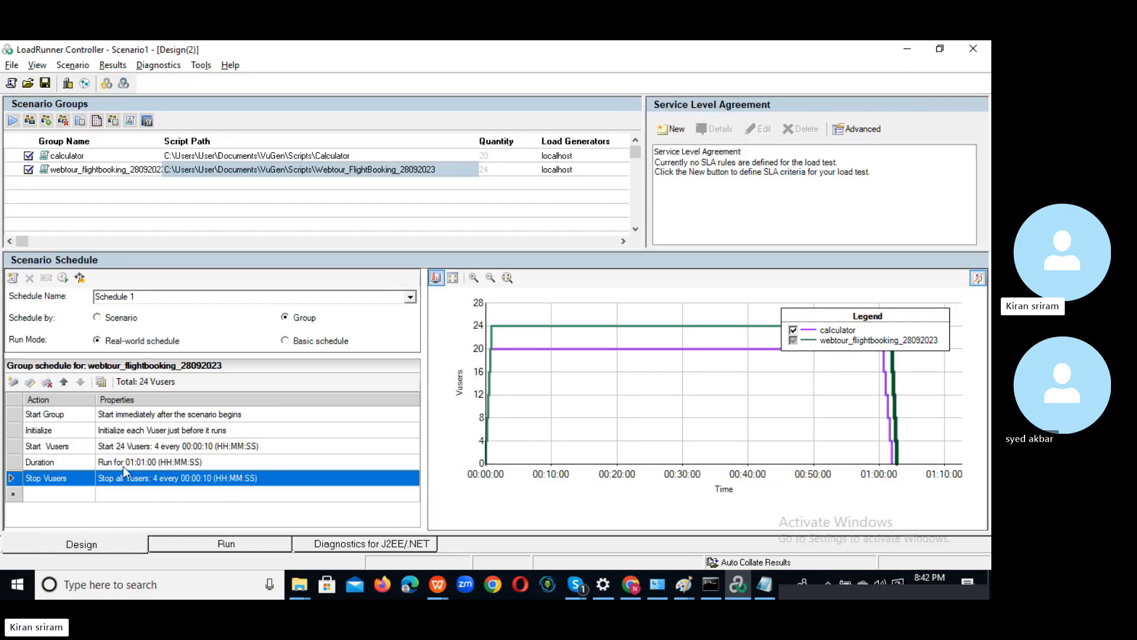
{"action": "double_click", "coordinate": [186, 449]}
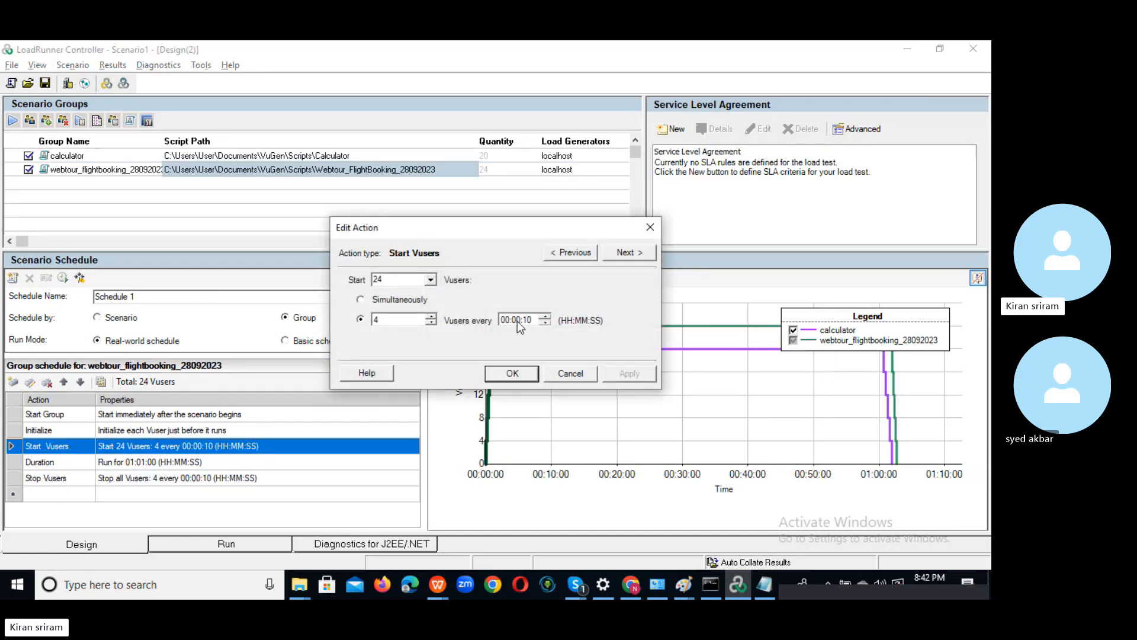
{"action": "left_click", "coordinate": [651, 227]}
- Set the webtour_flightbooking_28092023 group's duration to 00:03:00
{"action": "double_click", "coordinate": [152, 464]}
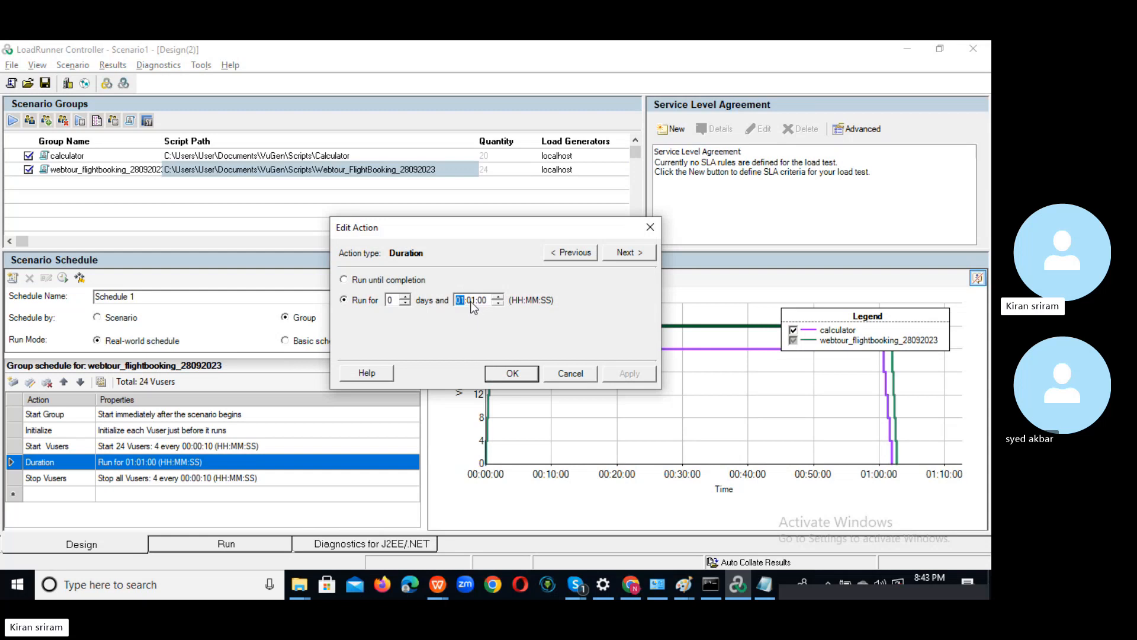
{"action": "left_click", "coordinate": [471, 301]}
{"action": "type", "text": "01:"}
{"action": "type", "text": "0"}
{"action": "type", "text": "3"}
{"action": "left_click", "coordinate": [511, 374]}
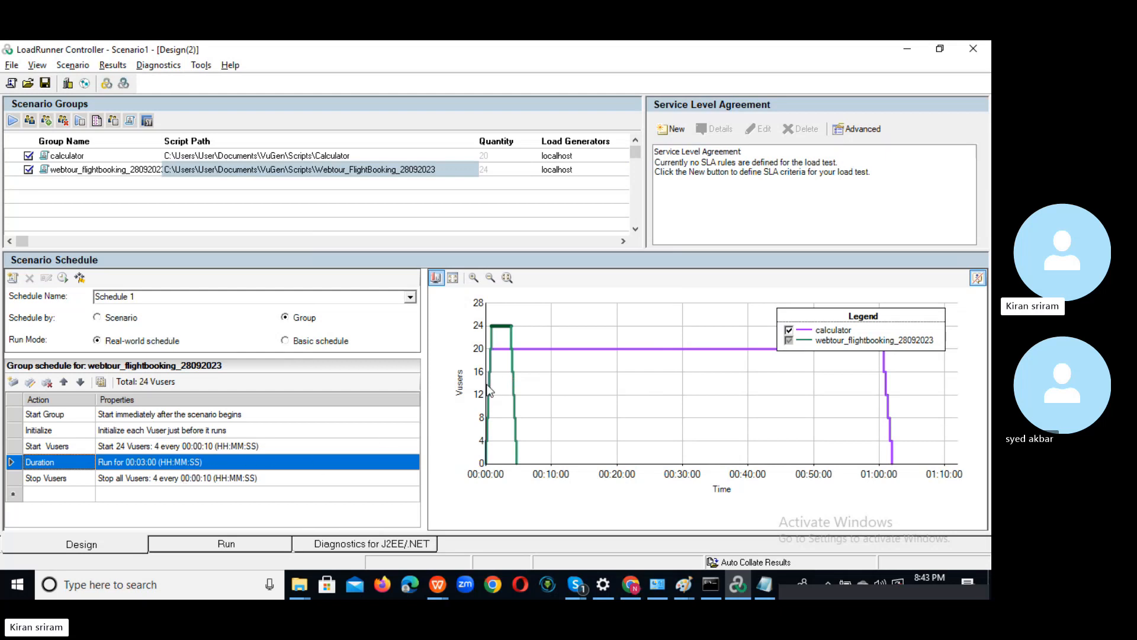
- Select the calculator group and set its duration to 00:03:00
{"action": "left_click", "coordinate": [230, 155]}
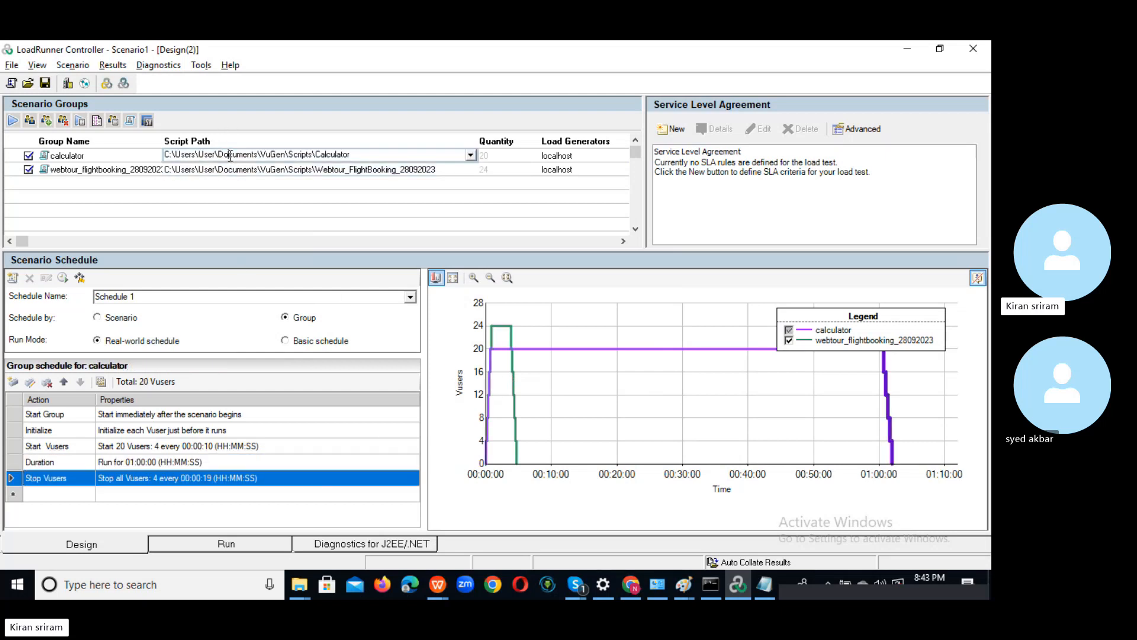
{"action": "double_click", "coordinate": [154, 467]}
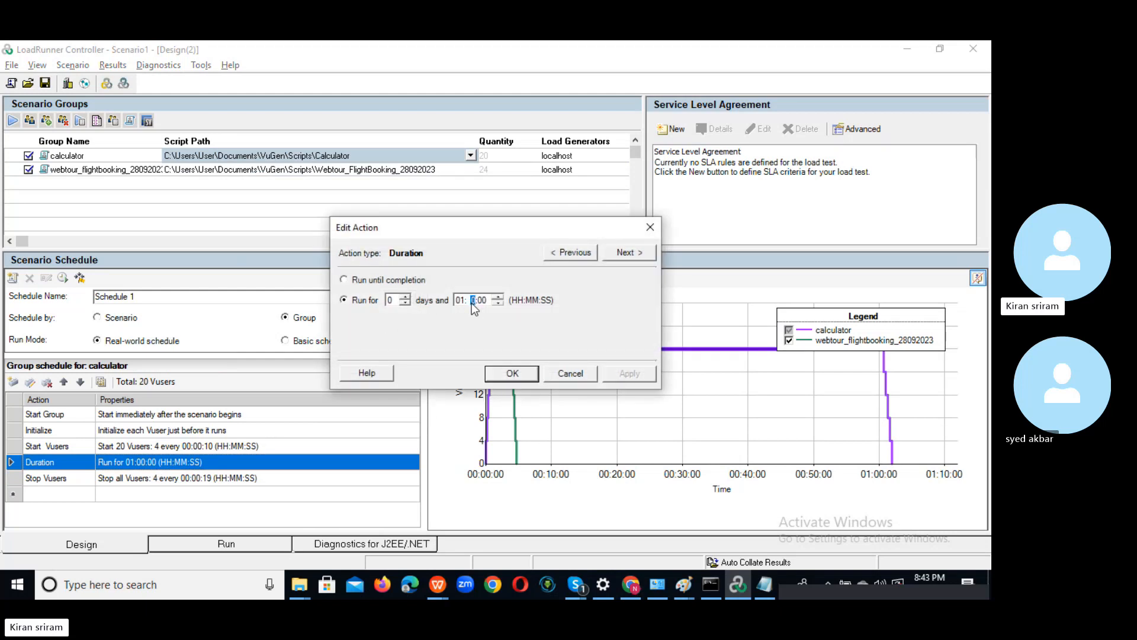
{"action": "type", "text": "3:"}
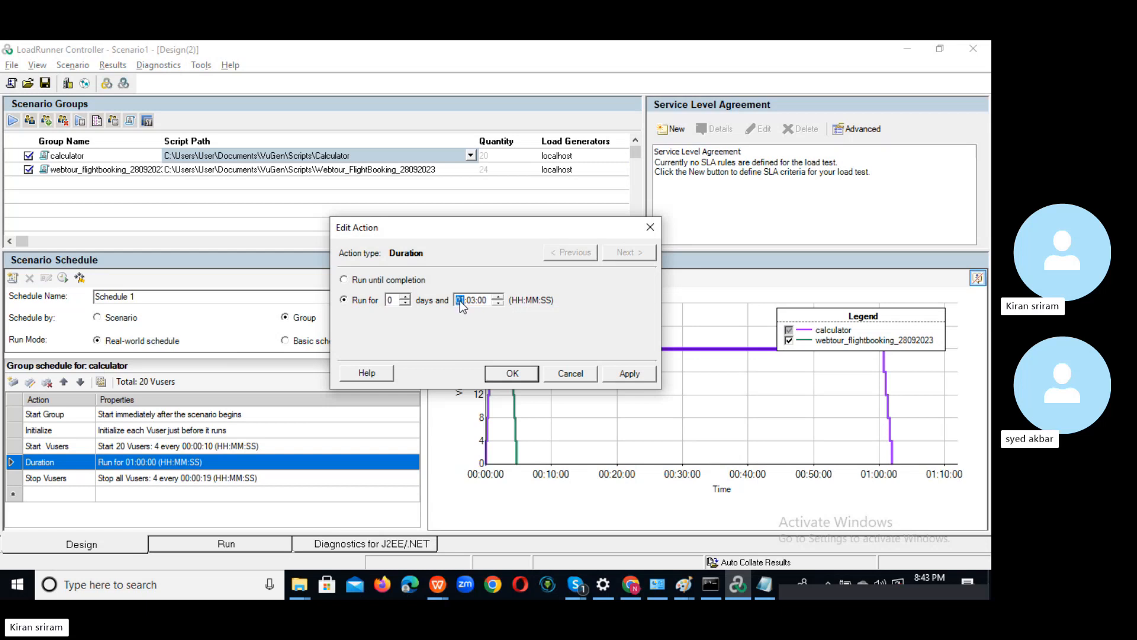
{"action": "type", "text": "0"}
{"action": "left_click", "coordinate": [513, 374]}
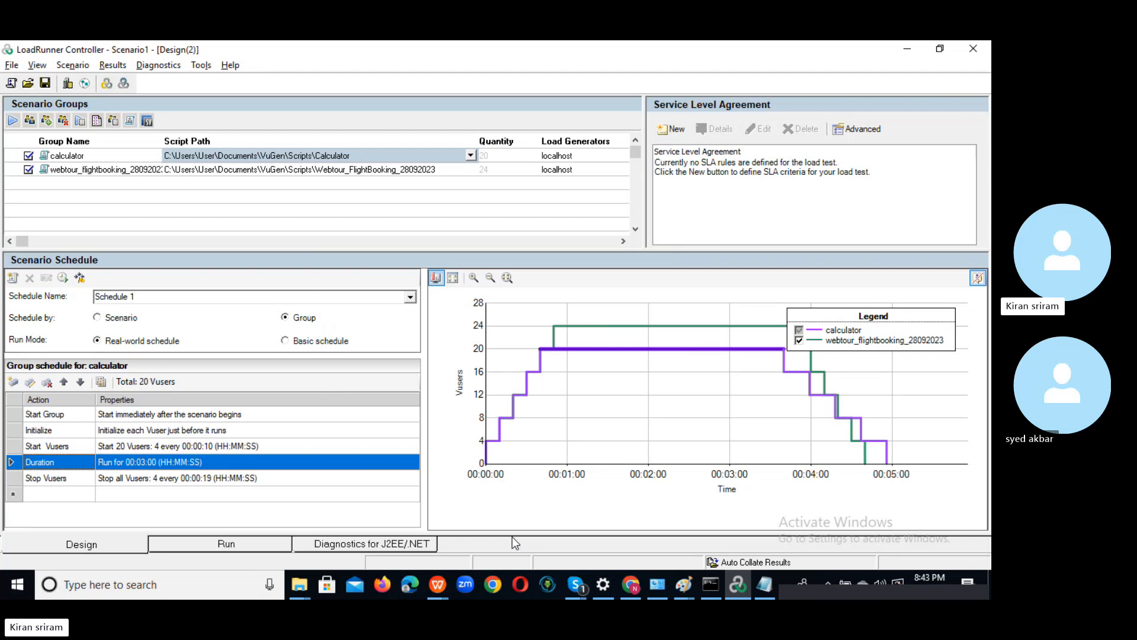
- Start the scenario from the Run view and decline overwriting the existing results directory
{"action": "left_click", "coordinate": [229, 546]}
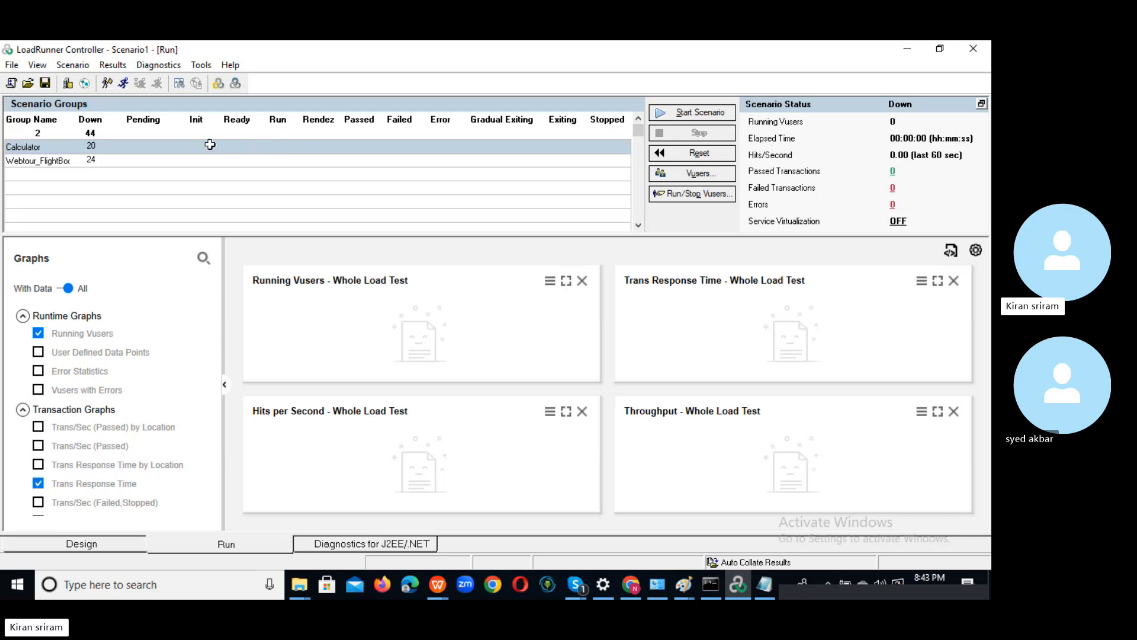
{"action": "left_click", "coordinate": [282, 148]}
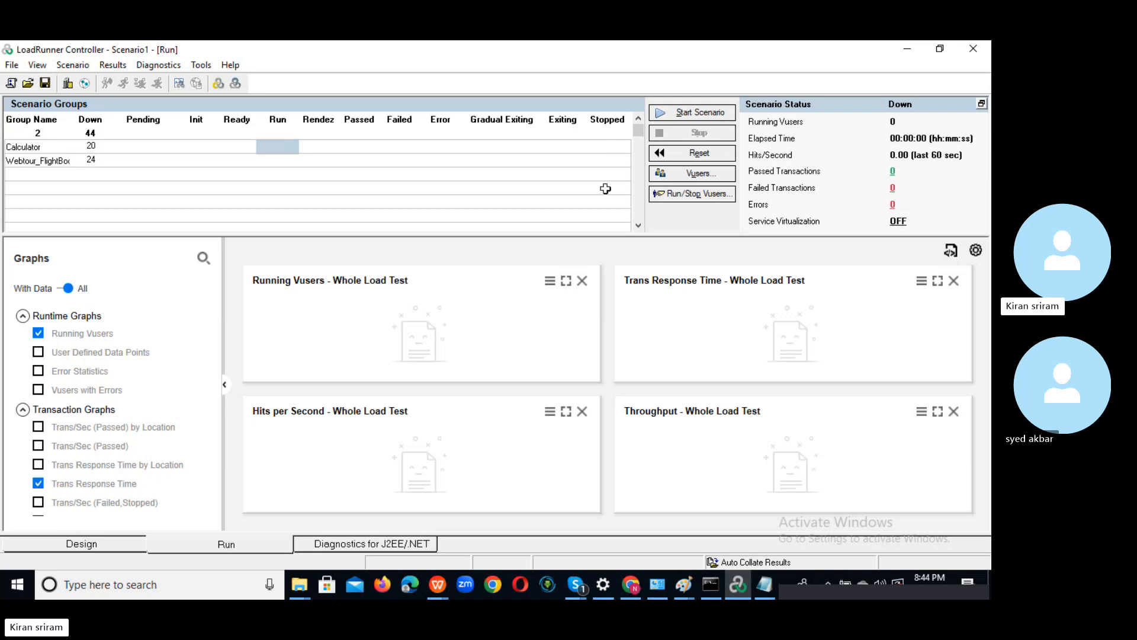
{"action": "left_click", "coordinate": [697, 113]}
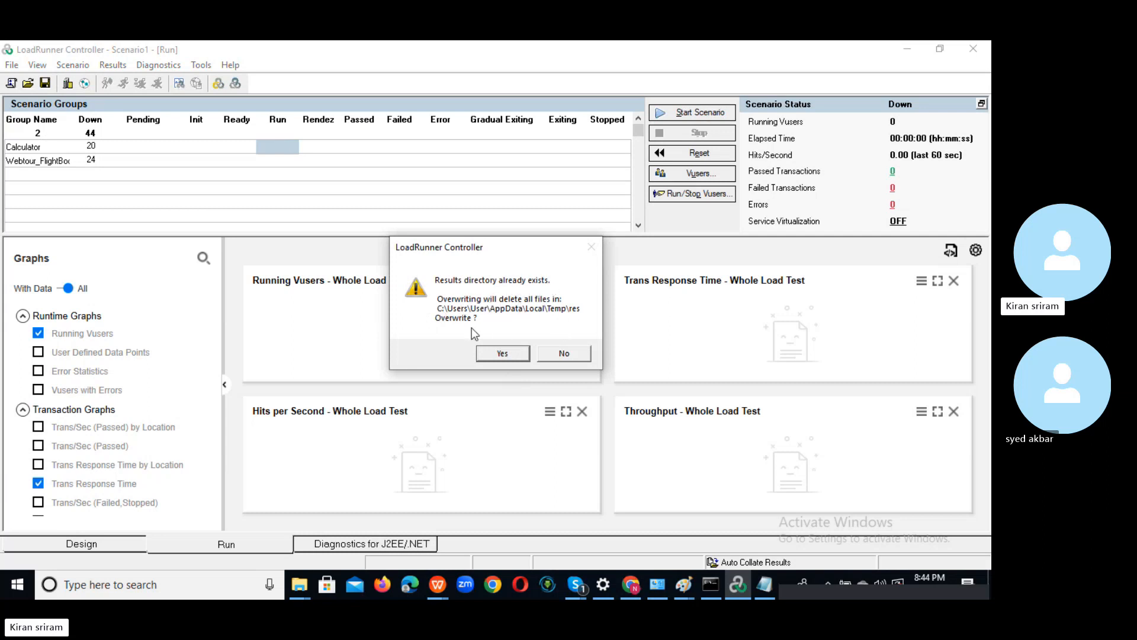
{"action": "left_click", "coordinate": [566, 354]}
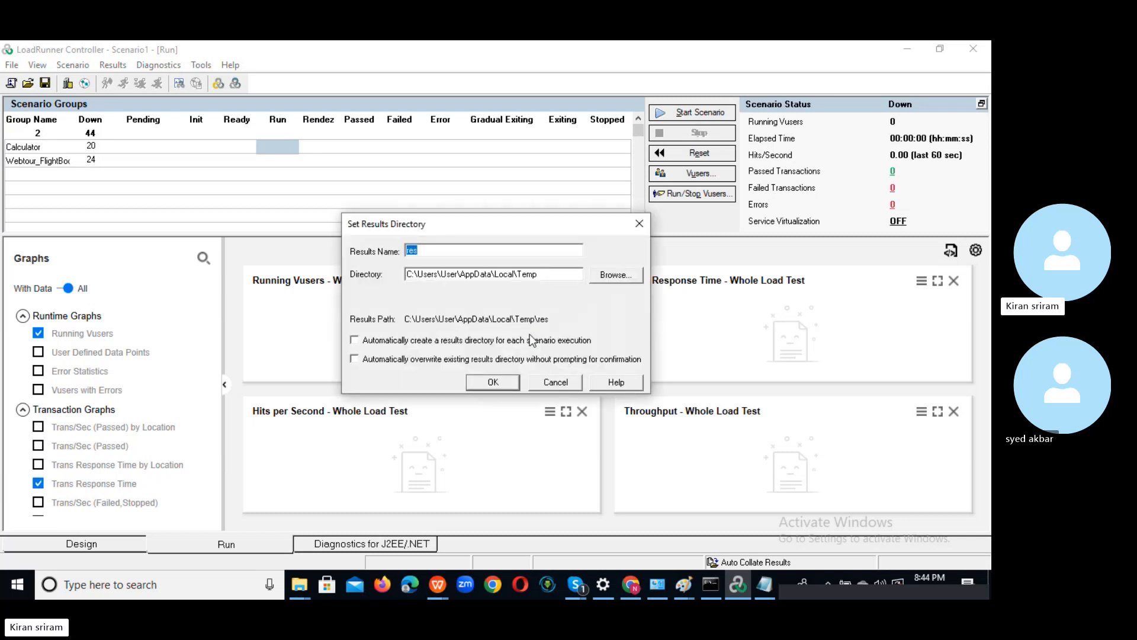
- Set the results name to BaselineTest_Webtour for this scenario run
{"action": "left_click_drag", "start_coordinate": [506, 230], "coordinate": [528, 228]}
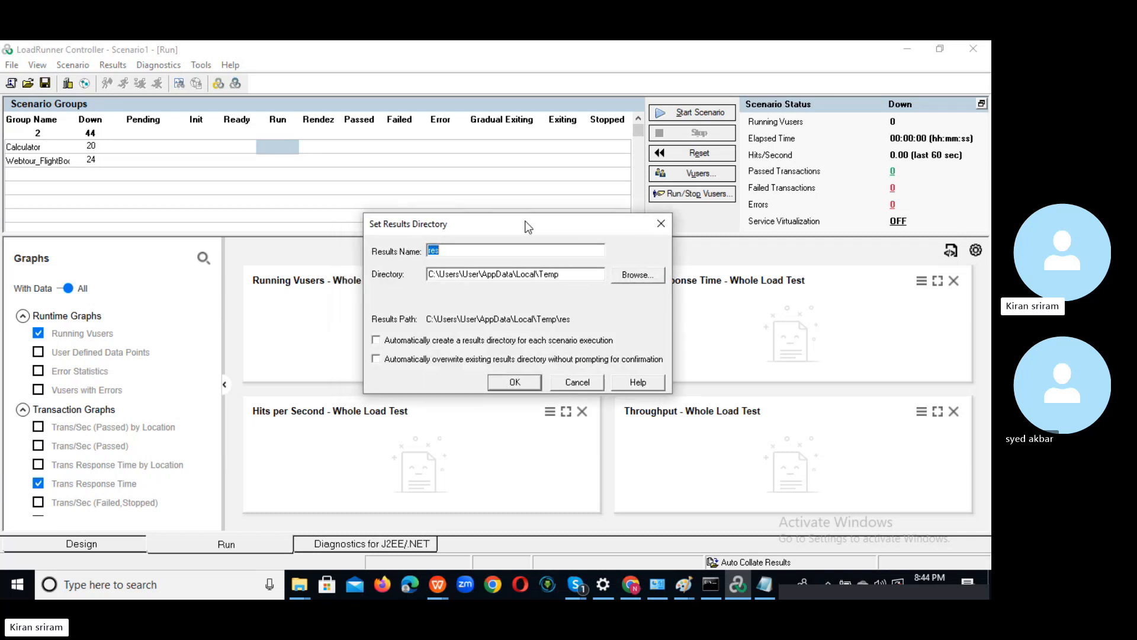
{"action": "left_click", "coordinate": [449, 249]}
{"action": "key", "text": "BackSpace"}
{"action": "key", "text": "BackSpace"}
{"action": "key", "text": "BackSpace"}
{"action": "type", "text": "Ba"}
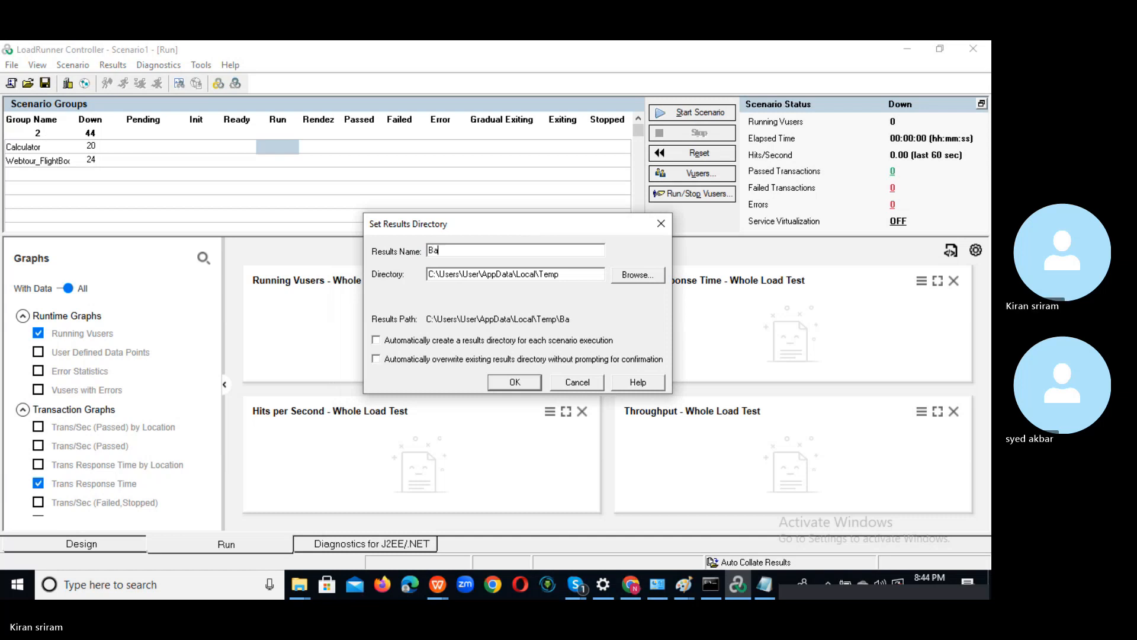
{"action": "type", "text": "selineT"}
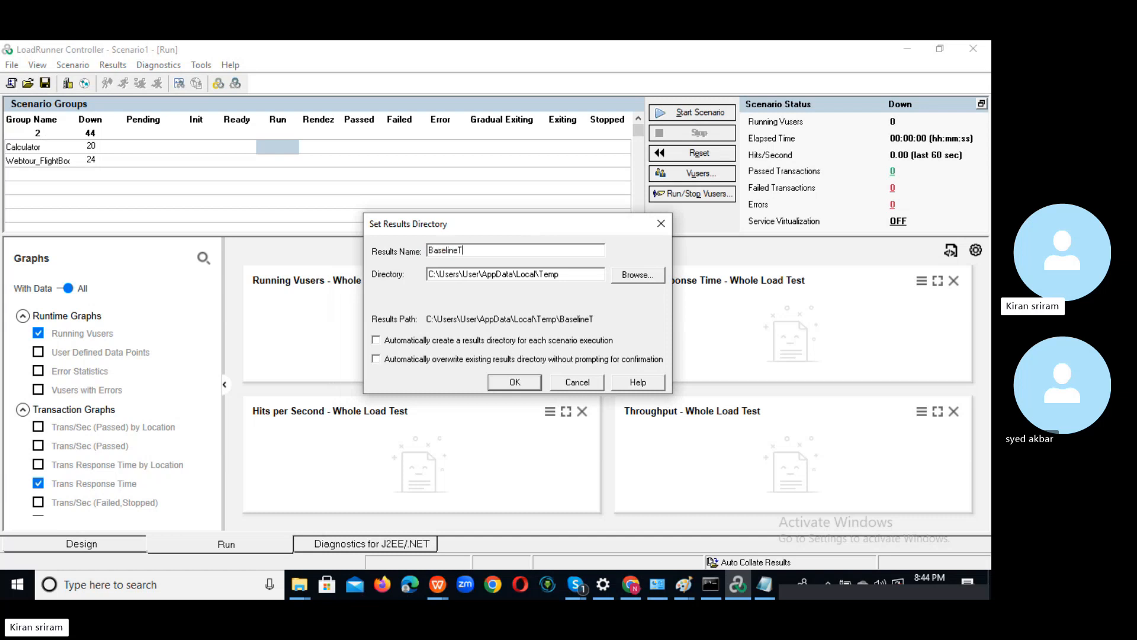
{"action": "type", "text": "est_Webtour"}
- Set the results directory to the New Volume (E:) drive and accept the results settings to start the run
{"action": "left_click", "coordinate": [643, 275]}
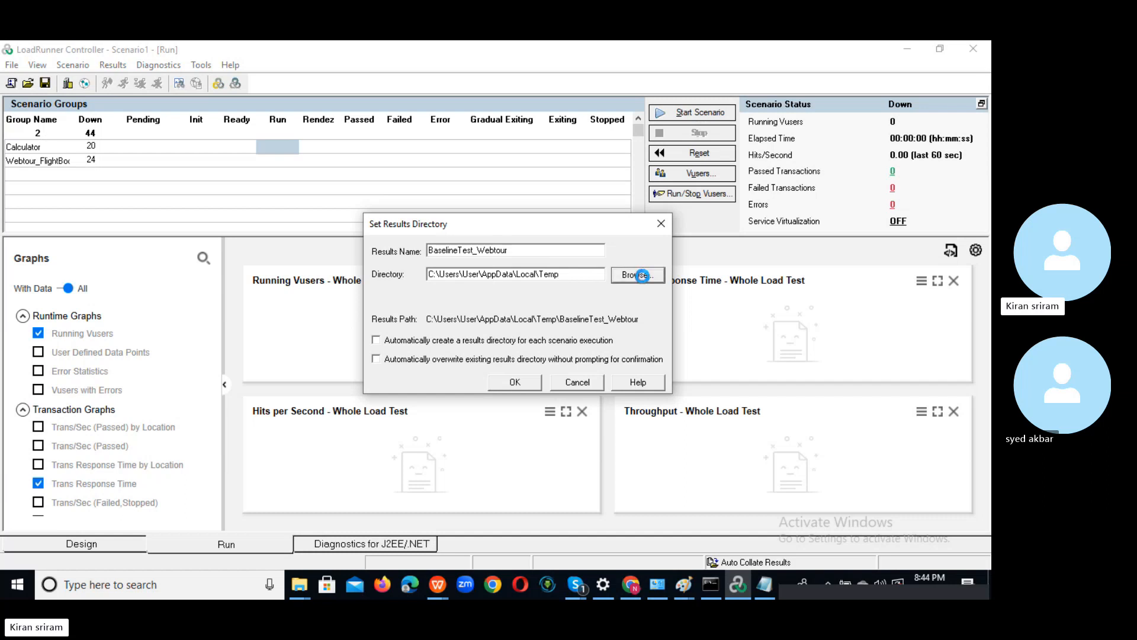
{"action": "left_click", "coordinate": [642, 275]}
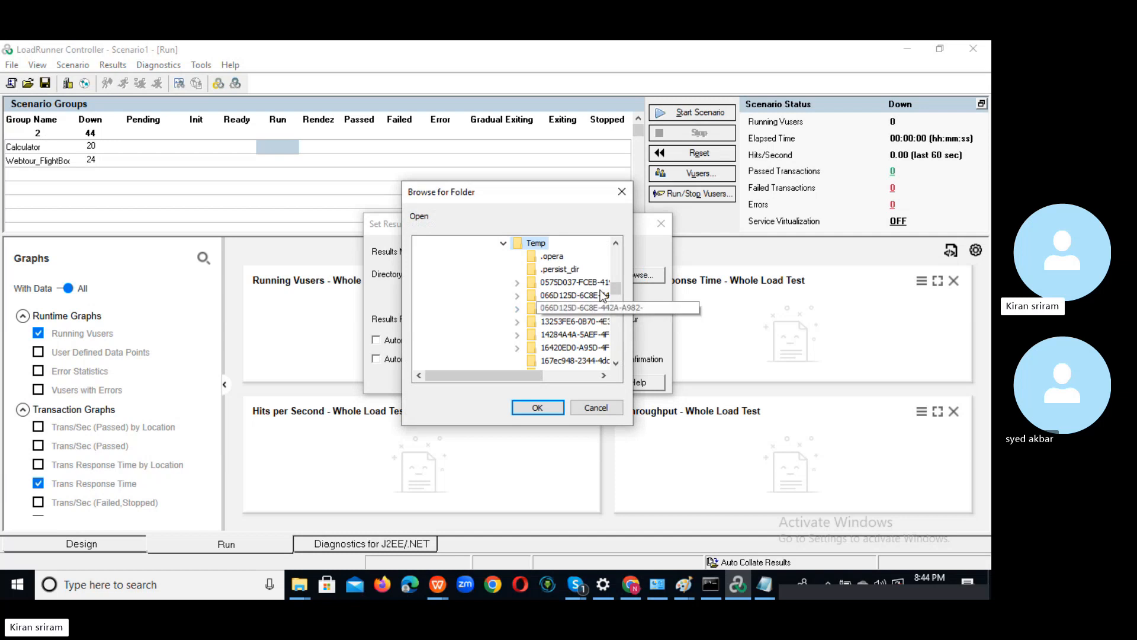
{"action": "scroll", "coordinate": [621, 283], "scroll_direction": "up", "scroll_amount": 3}
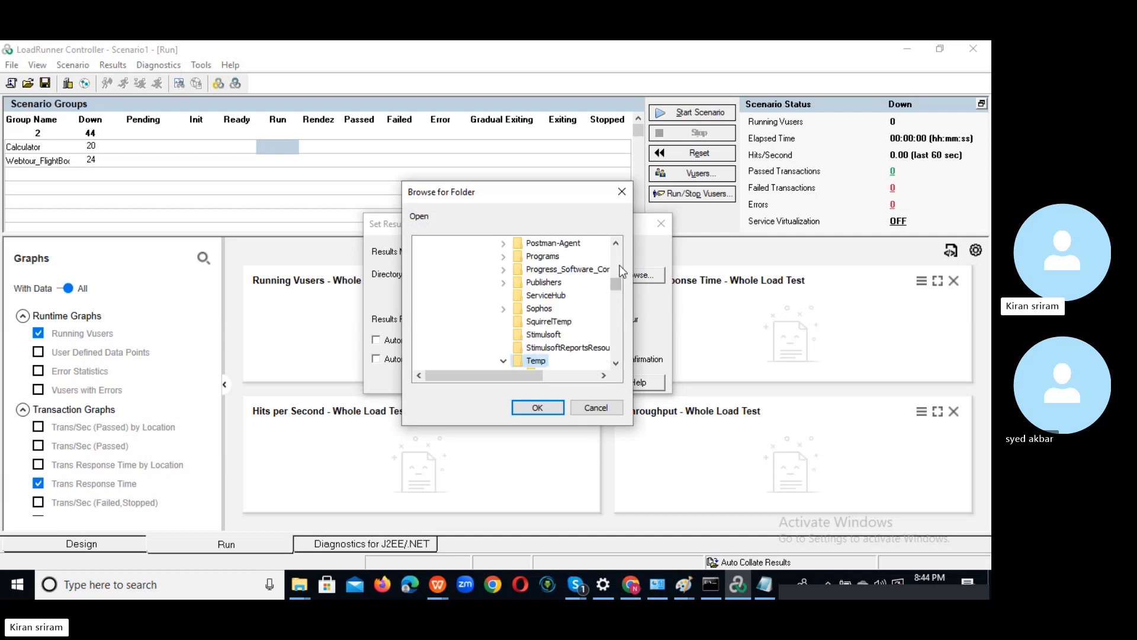
{"action": "scroll", "coordinate": [619, 264], "scroll_direction": "up", "scroll_amount": 10}
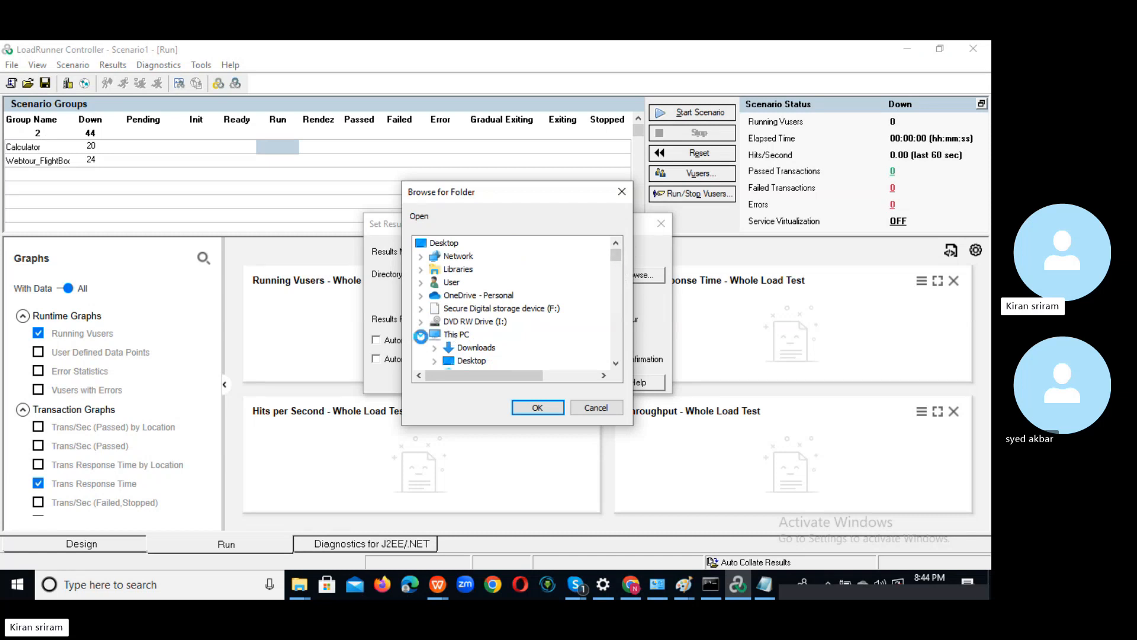
{"action": "left_click", "coordinate": [420, 335]}
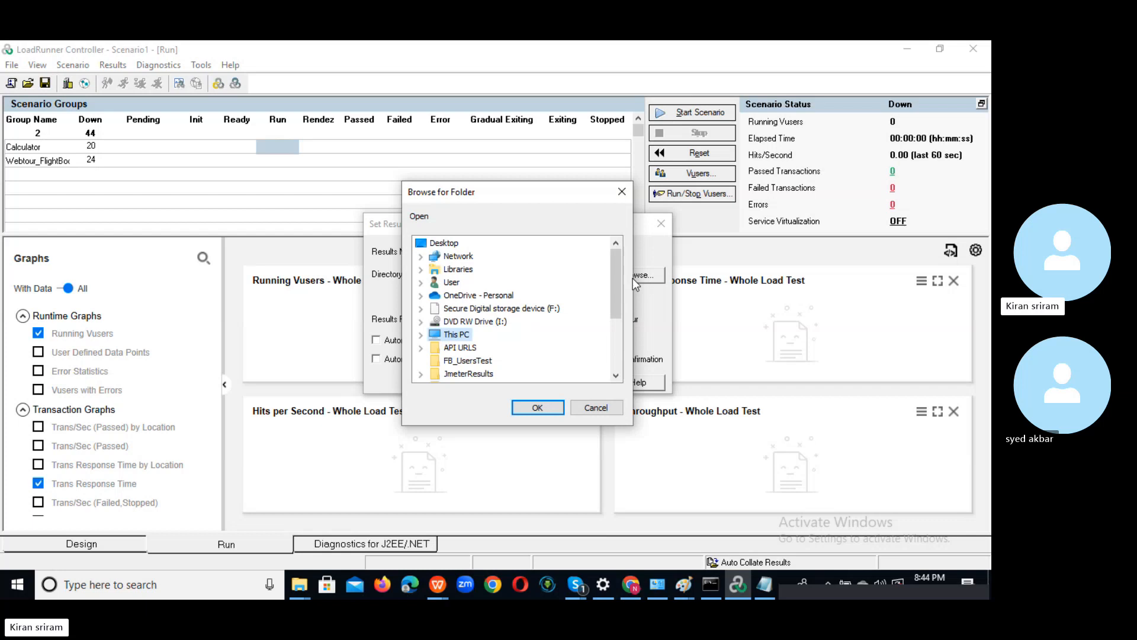
{"action": "left_click", "coordinate": [421, 334]}
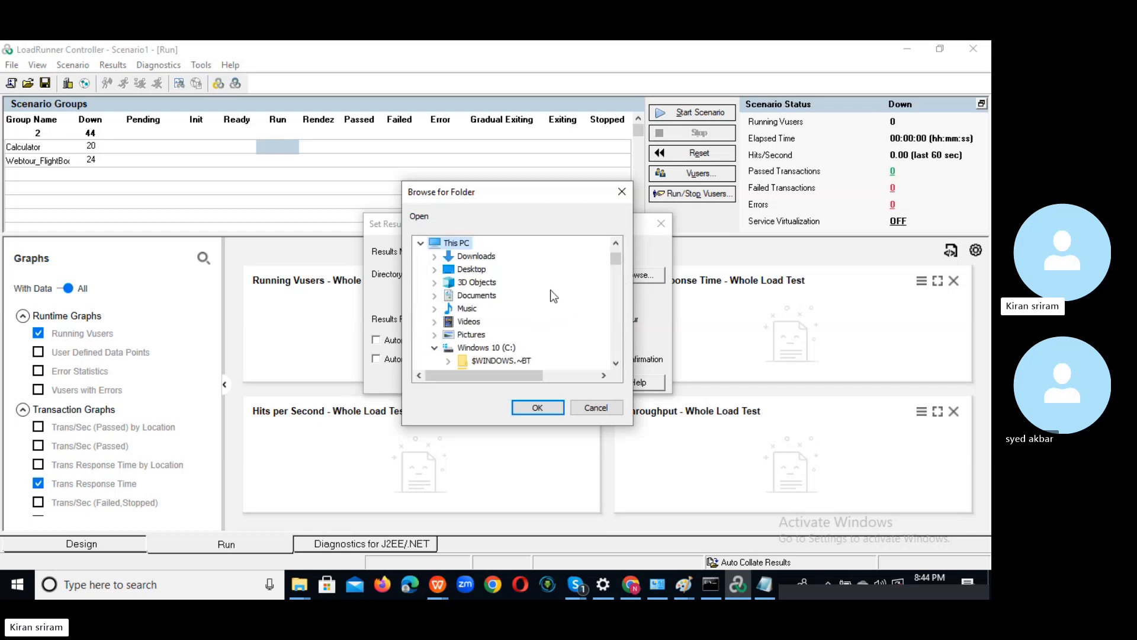
{"action": "left_click_drag", "start_coordinate": [619, 259], "coordinate": [620, 350]}
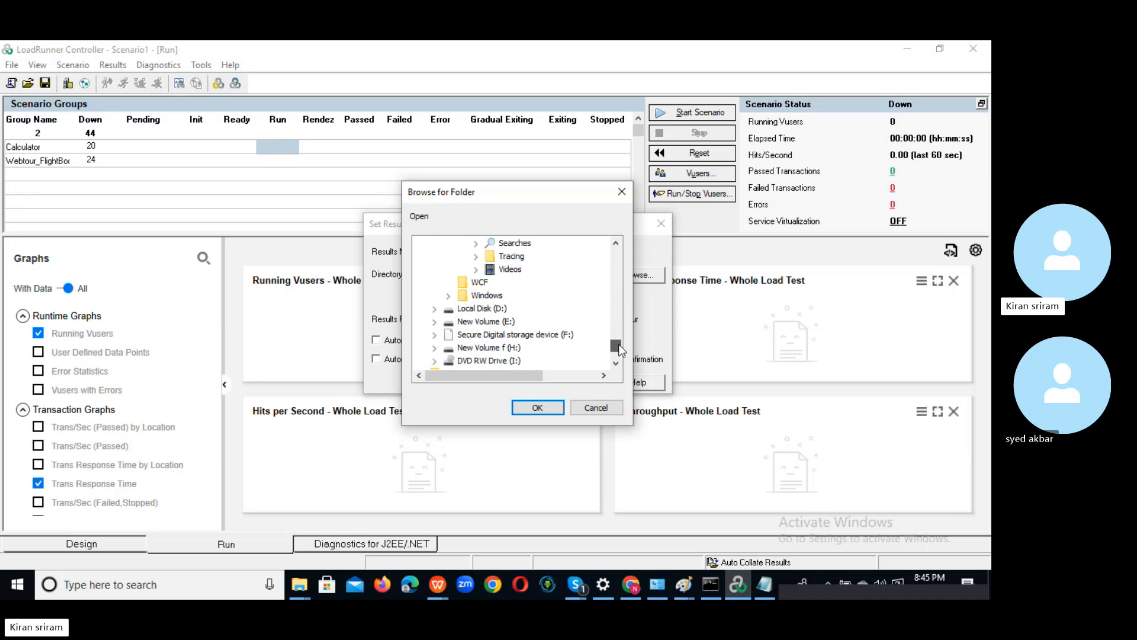
{"action": "left_click", "coordinate": [434, 308]}
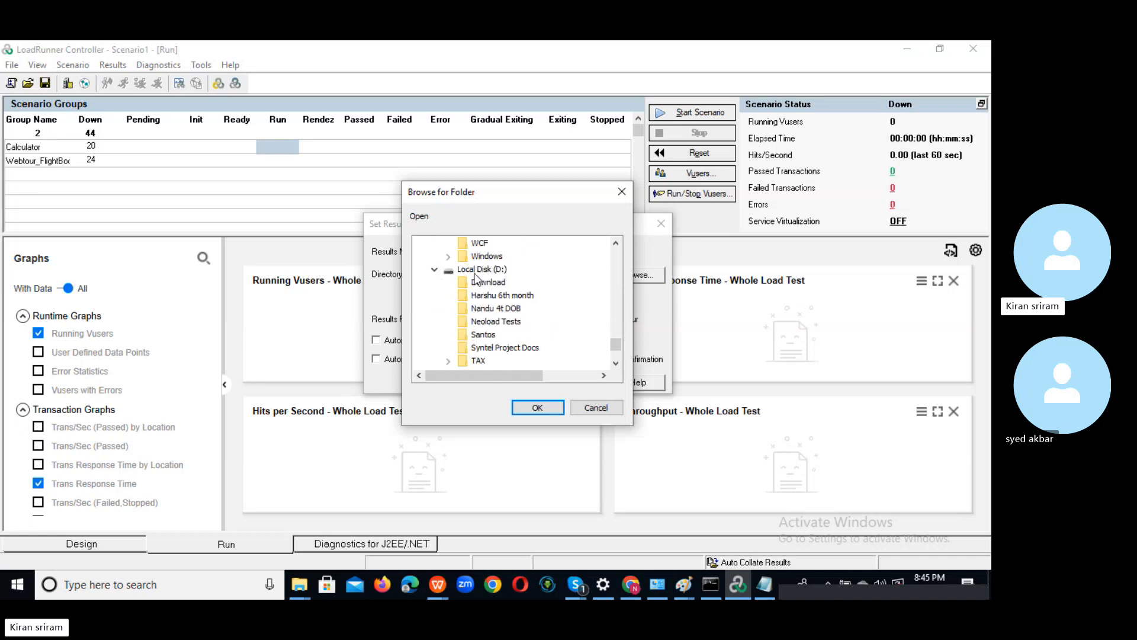
{"action": "left_click", "coordinate": [434, 270]}
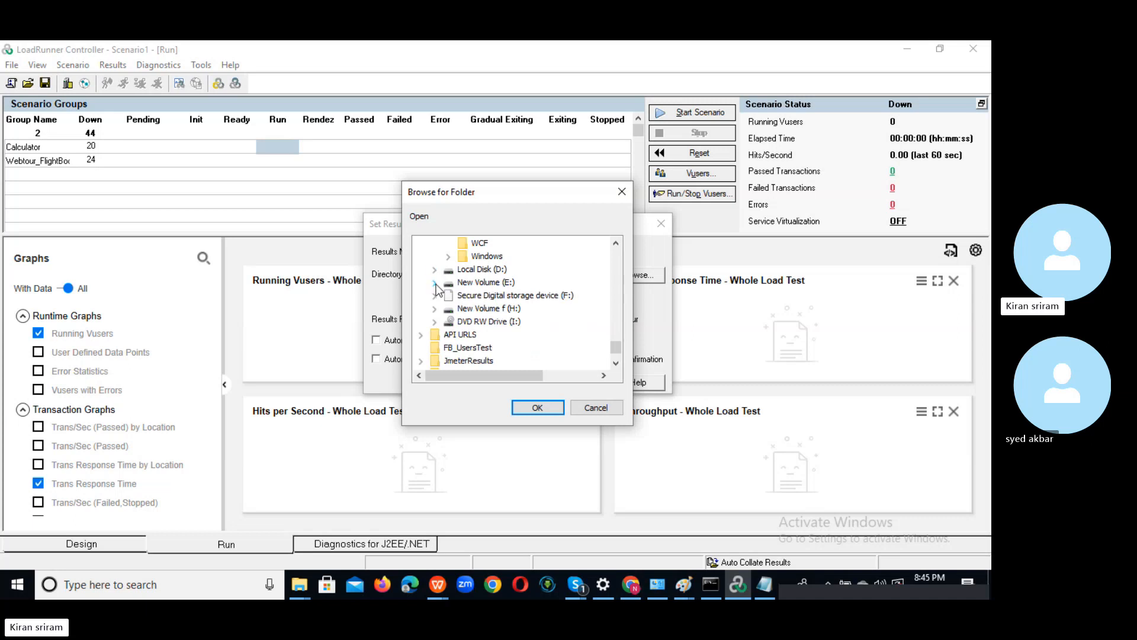
{"action": "left_click", "coordinate": [486, 283]}
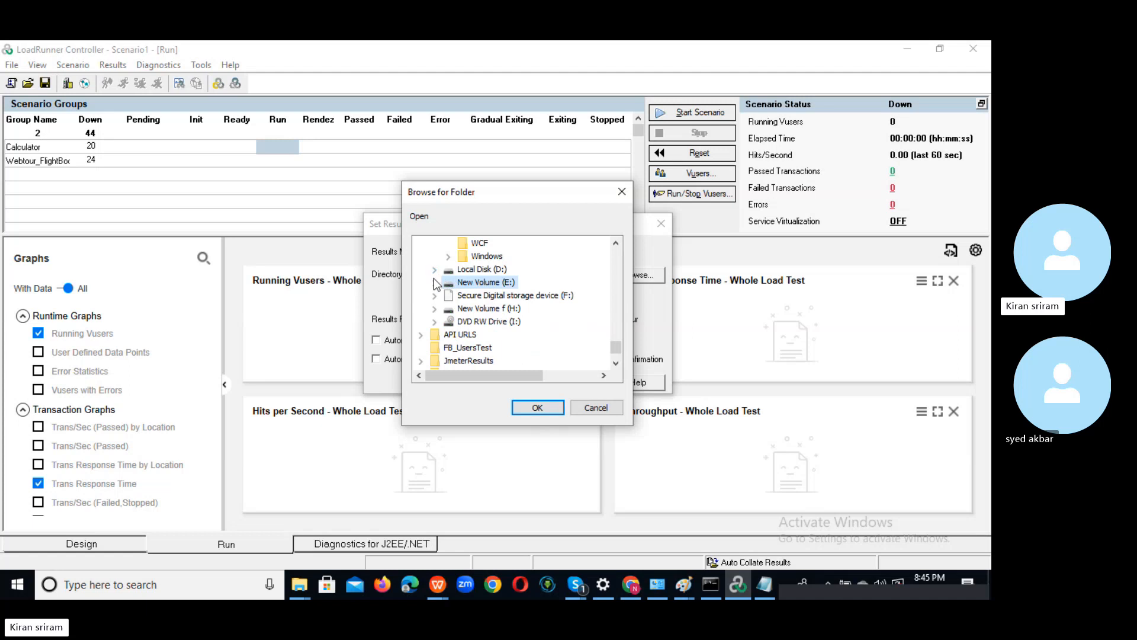
{"action": "left_click", "coordinate": [536, 407]}
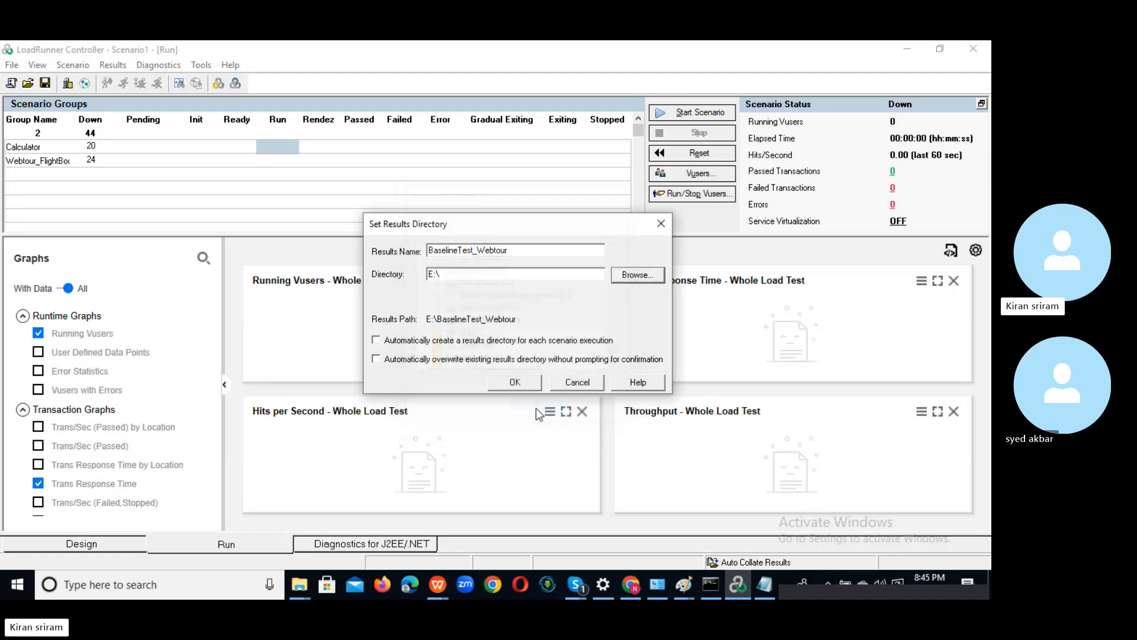
{"action": "left_click", "coordinate": [466, 274]}
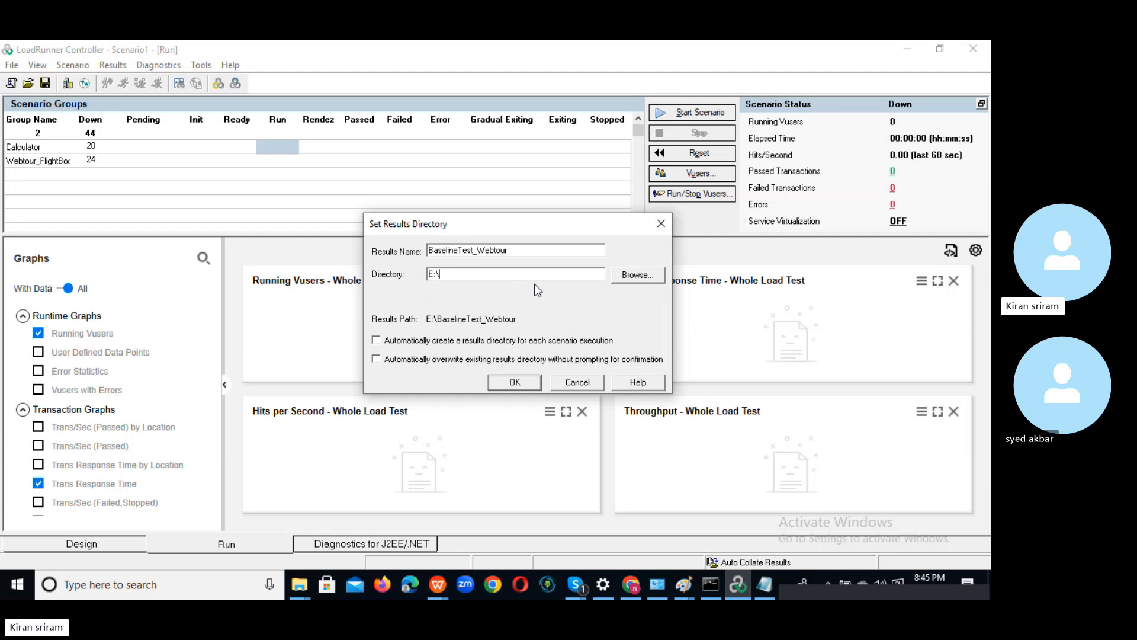
{"action": "left_click", "coordinate": [514, 382]}
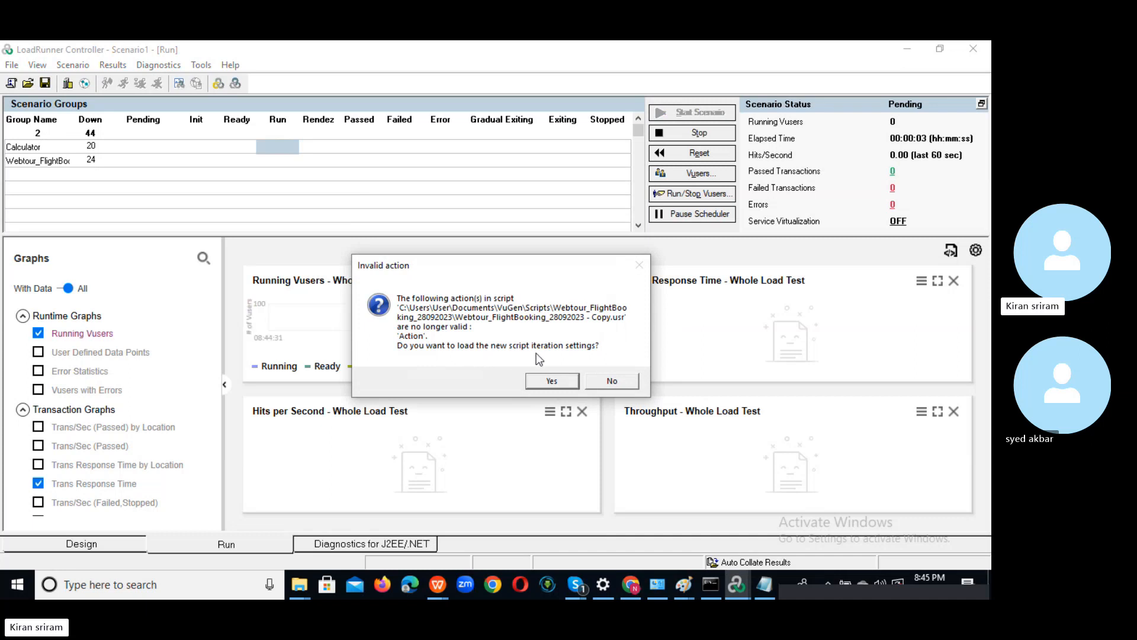
- Answer the invalid-action prompts for the flight-booking script, declining the new iteration settings for the first ones and loading them for the following ones
{"action": "left_click", "coordinate": [606, 379]}
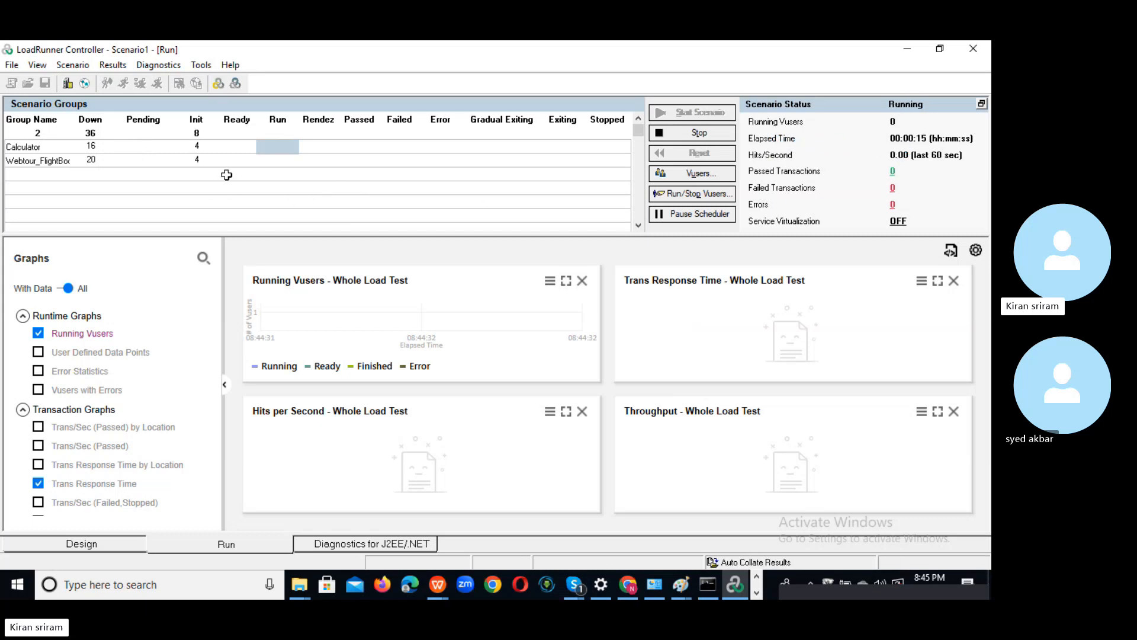
{"action": "left_click", "coordinate": [627, 382]}
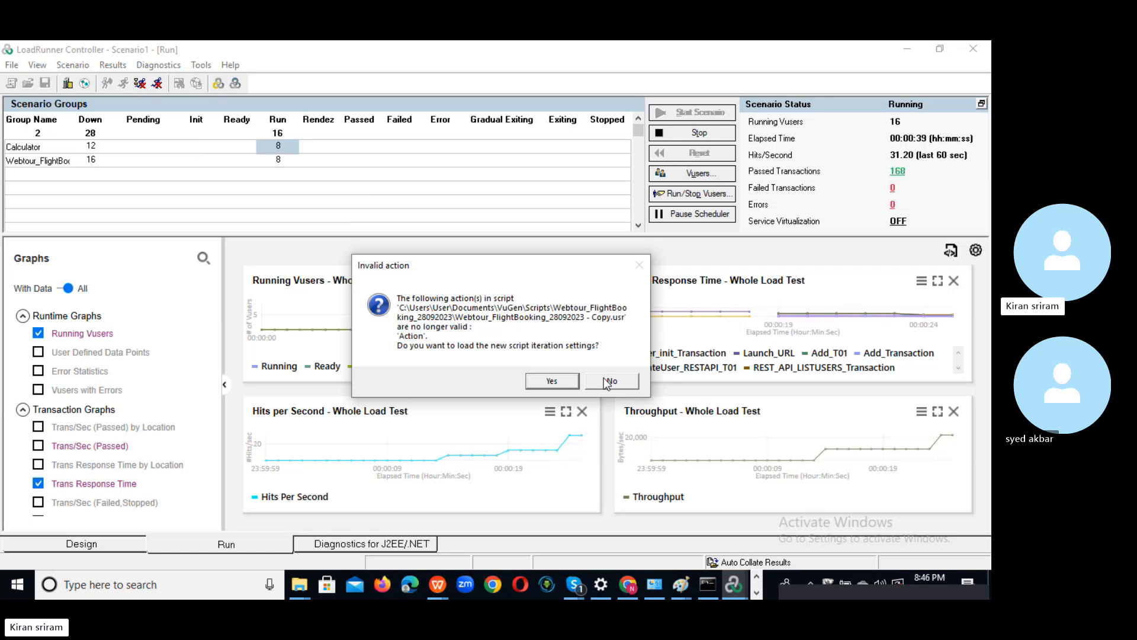
{"action": "left_click", "coordinate": [552, 381]}
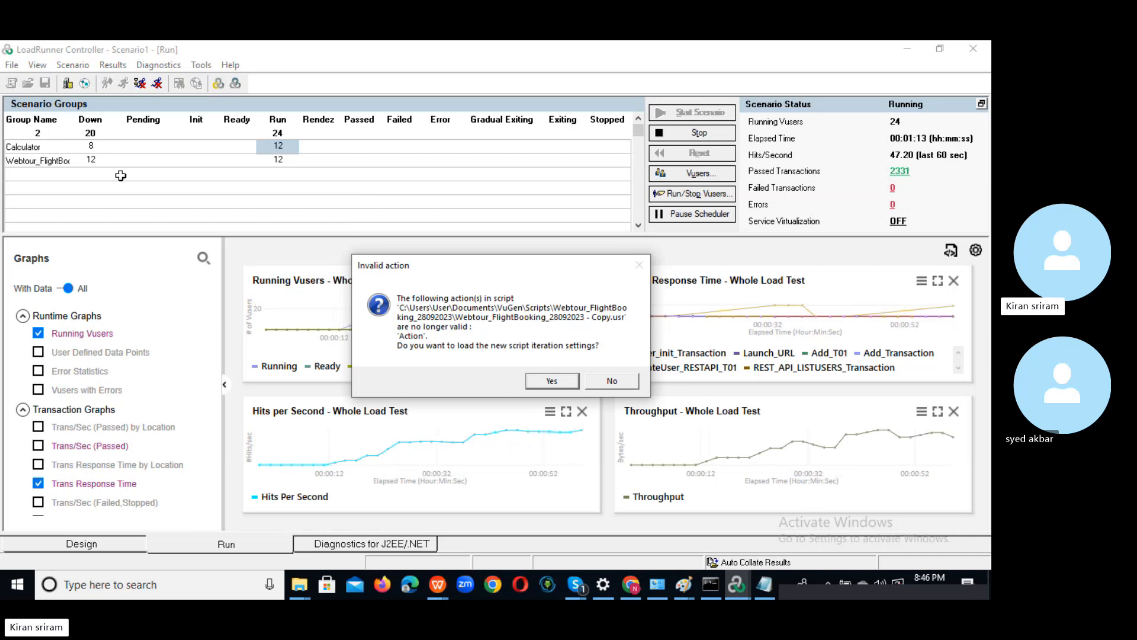
{"action": "left_click", "coordinate": [556, 382]}
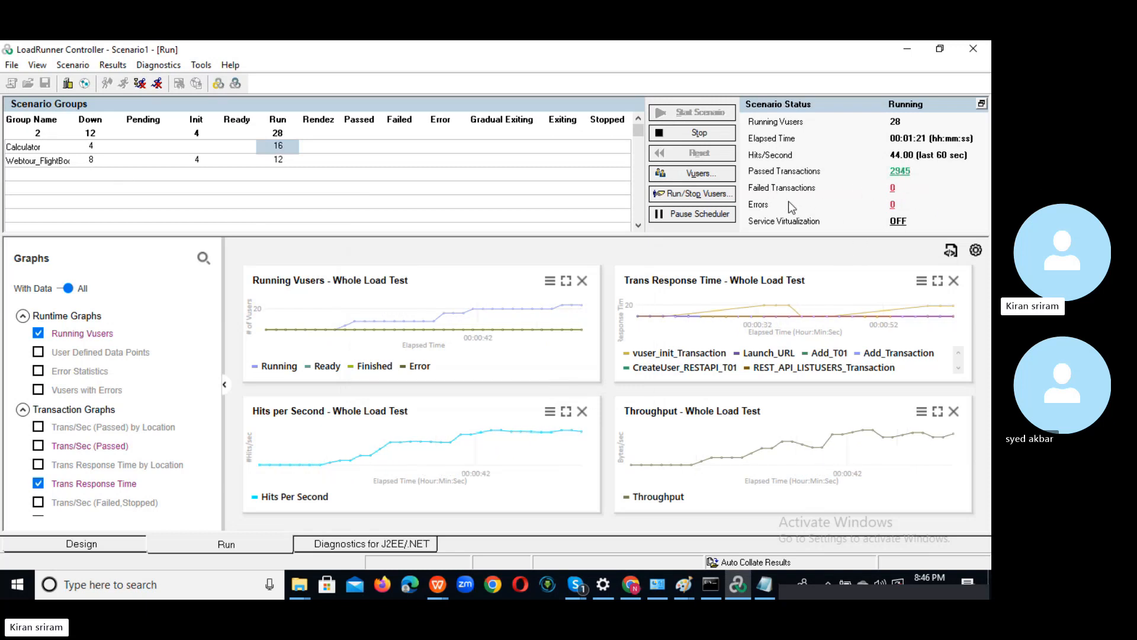
- Enlarge the Running Vusers graph, accept loading the new script iteration settings whenever prompted, and restore the graph layout
{"action": "double_click", "coordinate": [426, 324]}
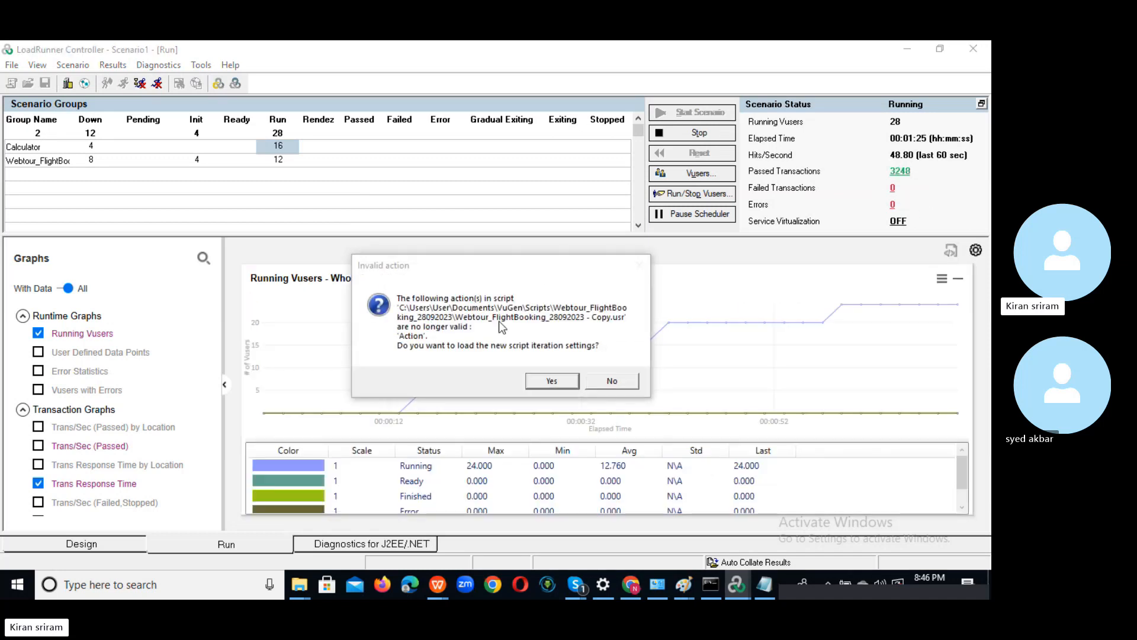
{"action": "left_click", "coordinate": [554, 383]}
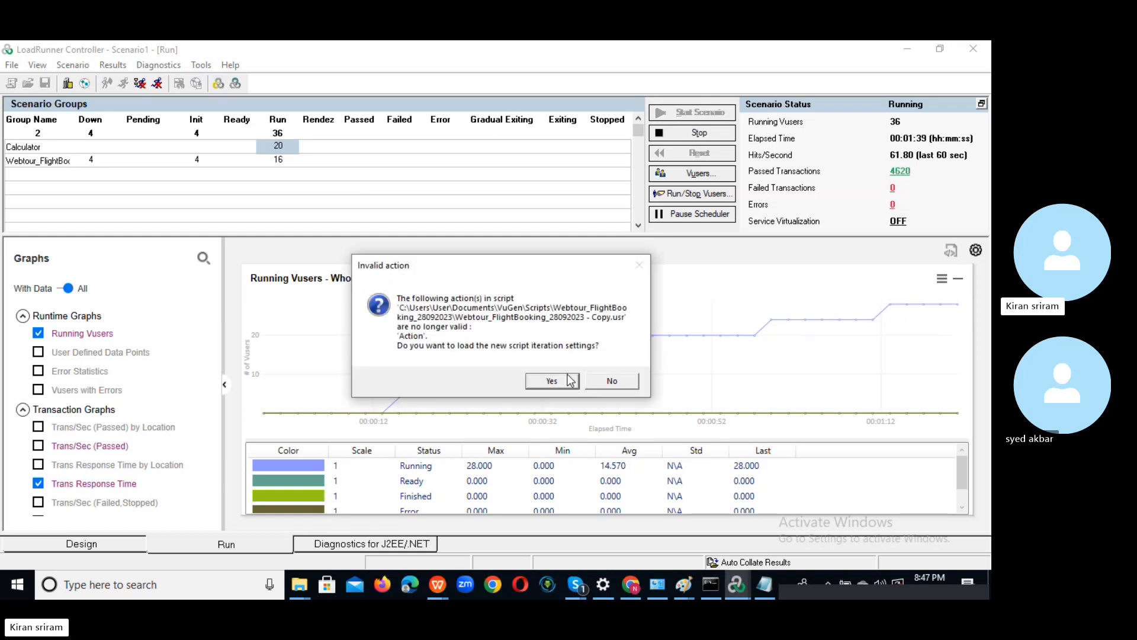
{"action": "left_click", "coordinate": [568, 378]}
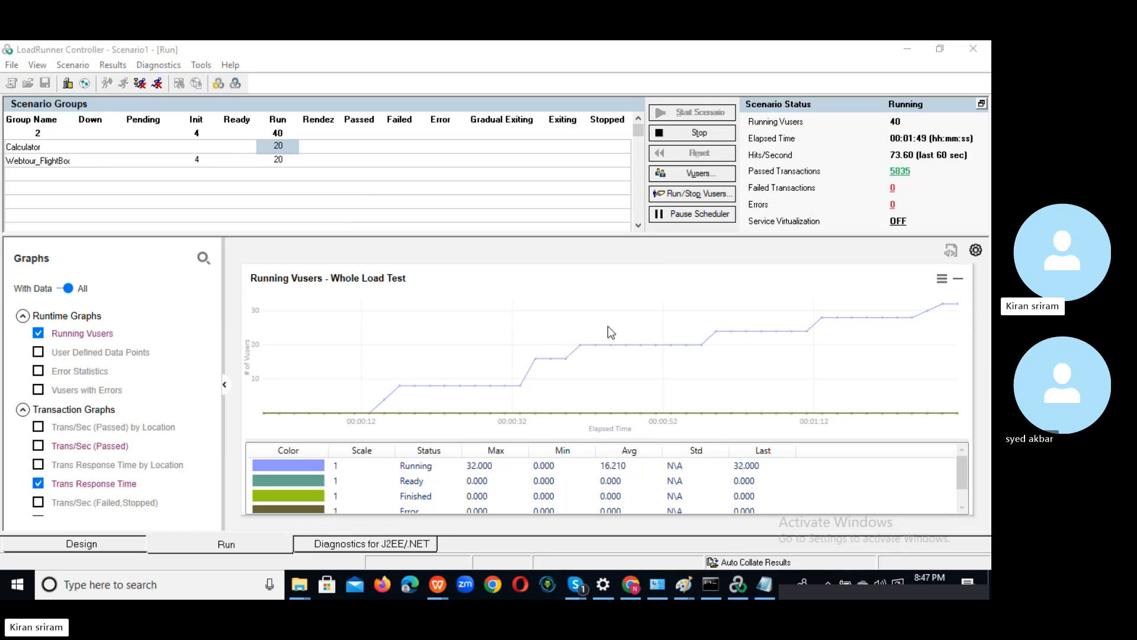
{"action": "double_click", "coordinate": [463, 331]}
- Examine the enlarged Trans Response Time graph and the response times of all transactions in its table, and restore the graph layout
{"action": "double_click", "coordinate": [716, 317]}
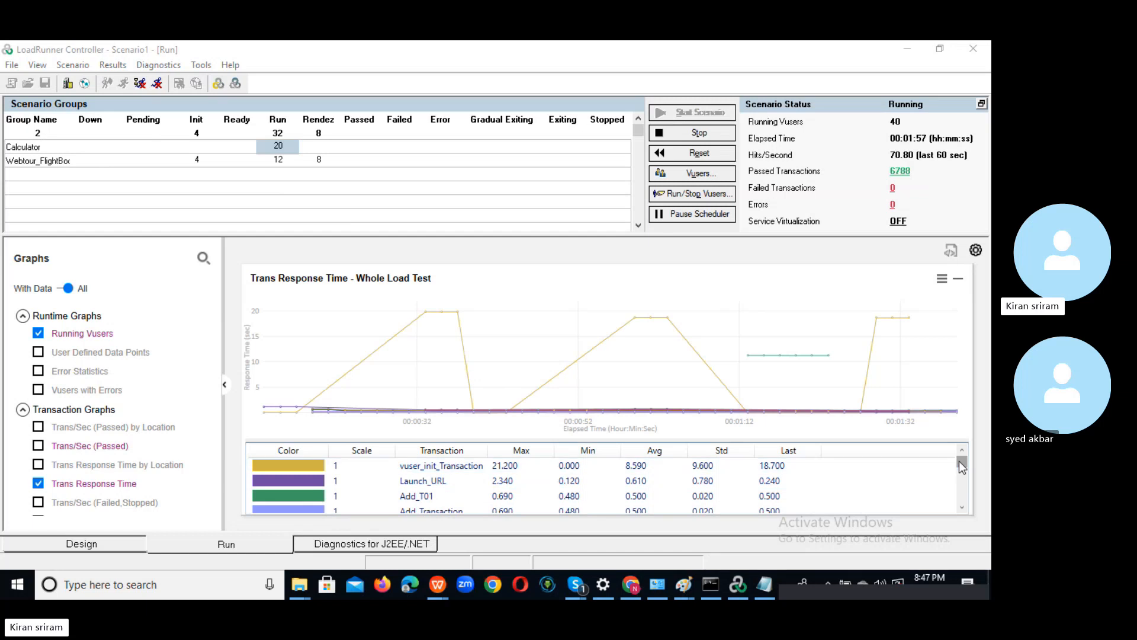
{"action": "left_click_drag", "start_coordinate": [958, 462], "coordinate": [961, 484]}
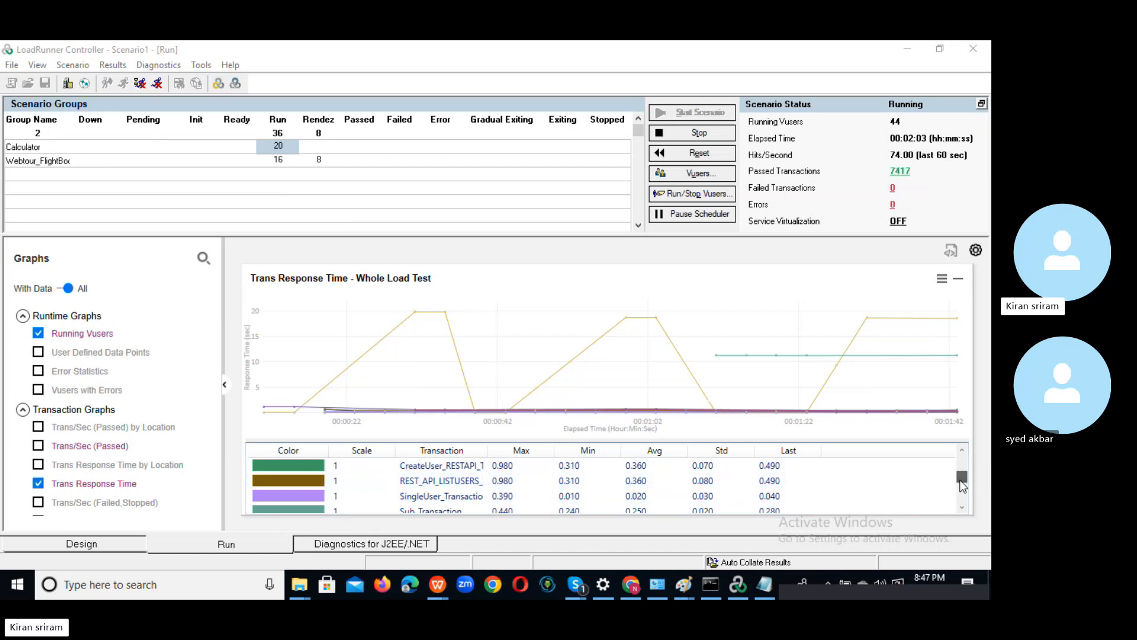
{"action": "left_click_drag", "start_coordinate": [962, 481], "coordinate": [966, 520]}
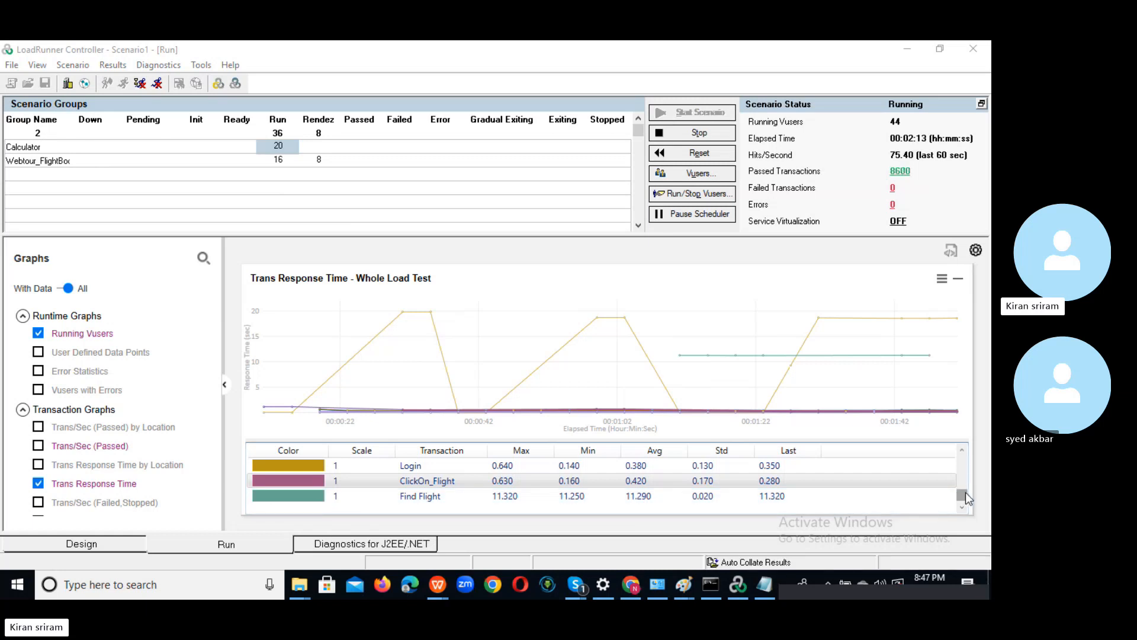
{"action": "left_click_drag", "start_coordinate": [966, 492], "coordinate": [961, 460]}
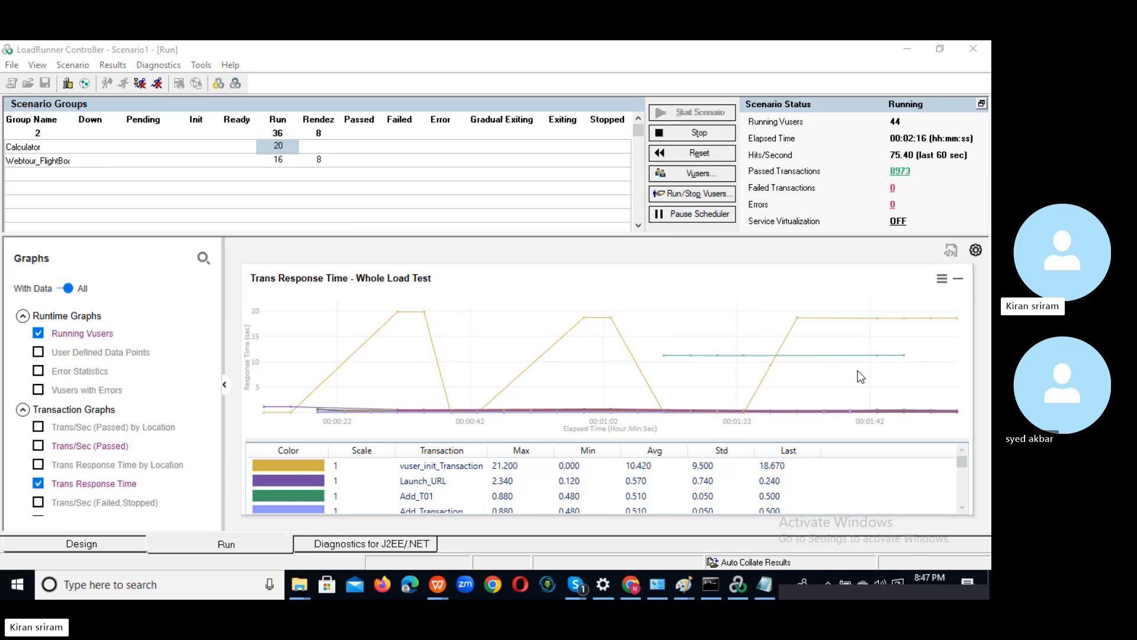
{"action": "double_click", "coordinate": [639, 348]}
- Examine the Hits per Second, Throughput and Running Vusers graphs one after another in enlarged view, returning to the four-graph layout
{"action": "left_click", "coordinate": [452, 434]}
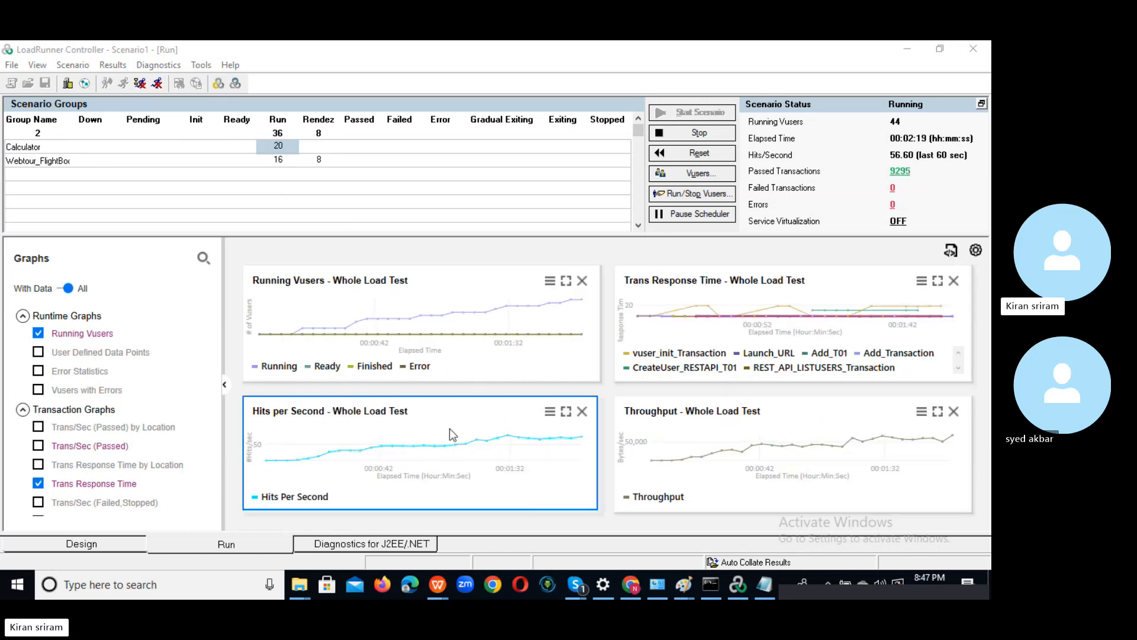
{"action": "double_click", "coordinate": [458, 445]}
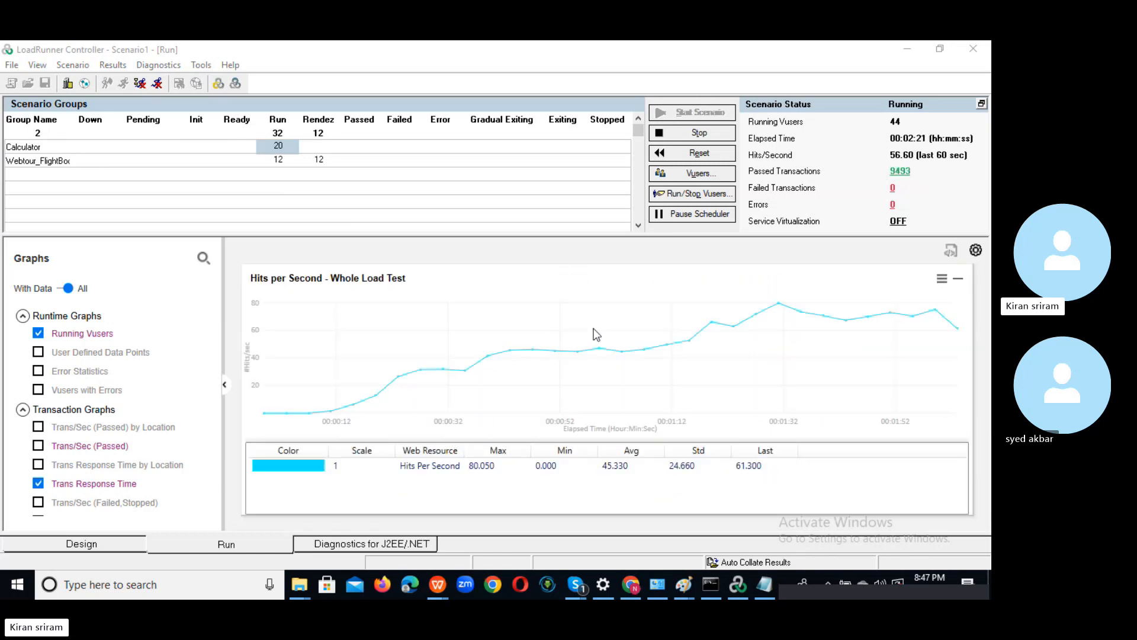
{"action": "double_click", "coordinate": [663, 382]}
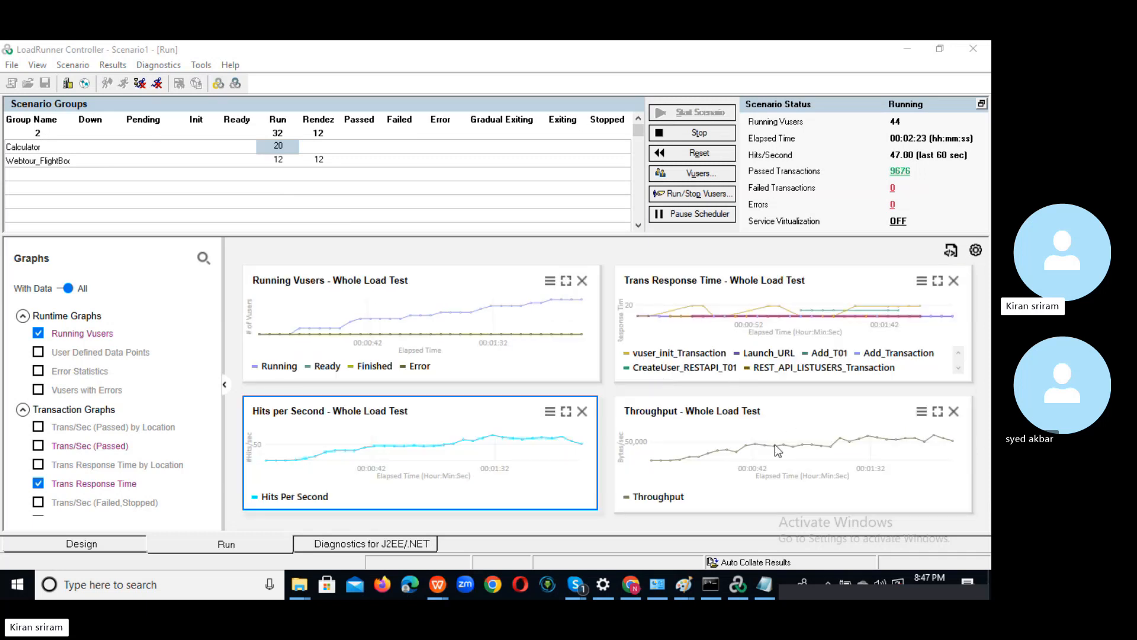
{"action": "left_click", "coordinate": [773, 450]}
{"action": "double_click", "coordinate": [772, 450]}
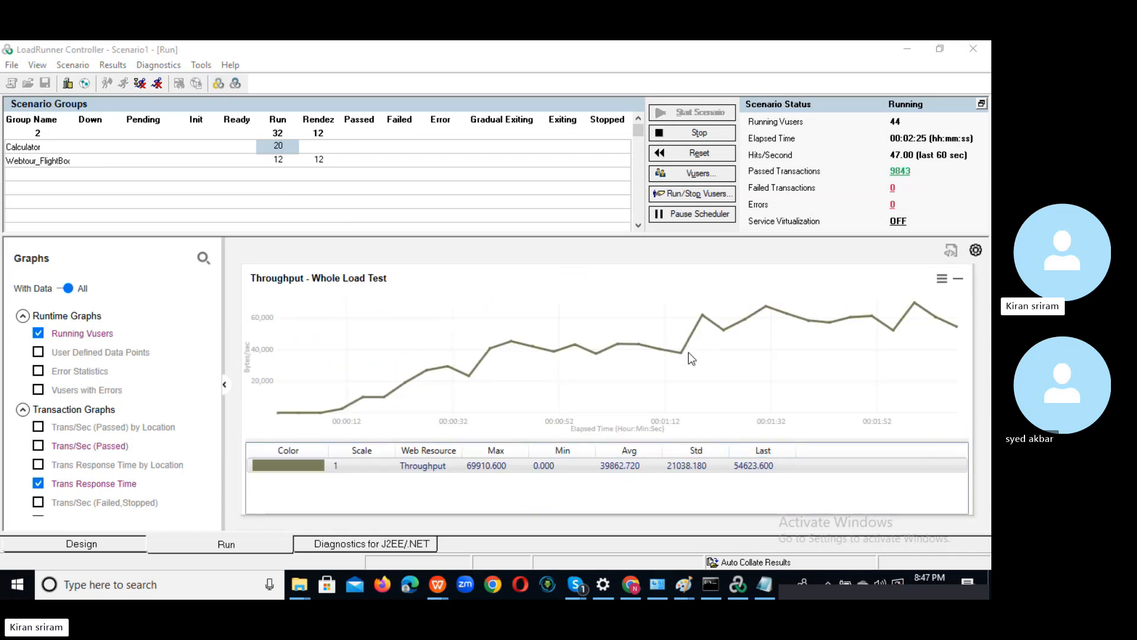
{"action": "double_click", "coordinate": [650, 378]}
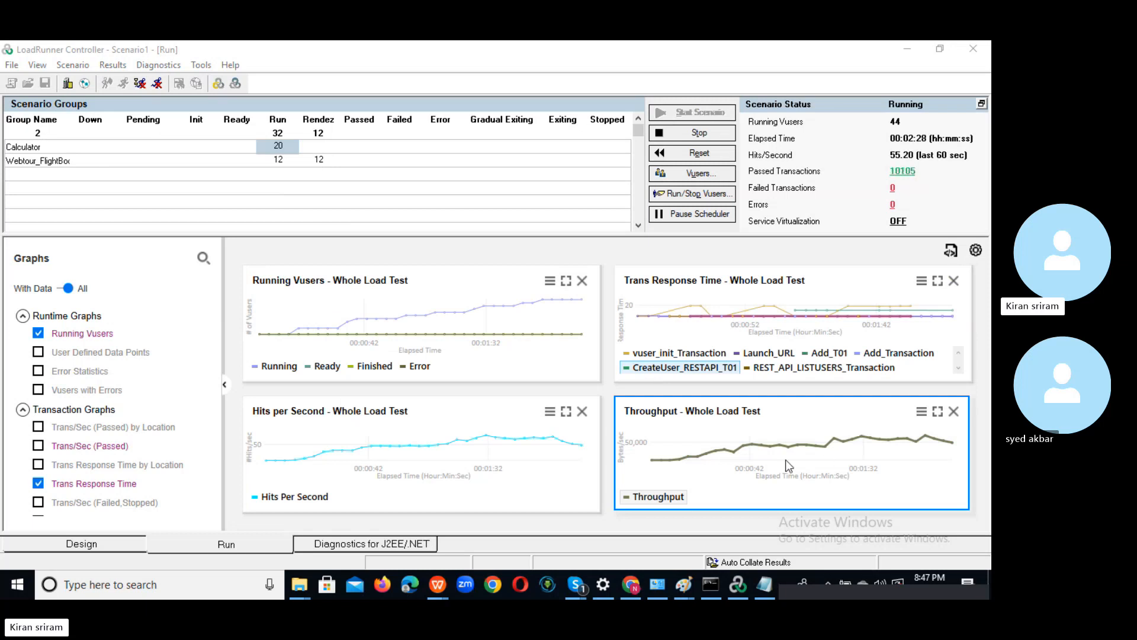
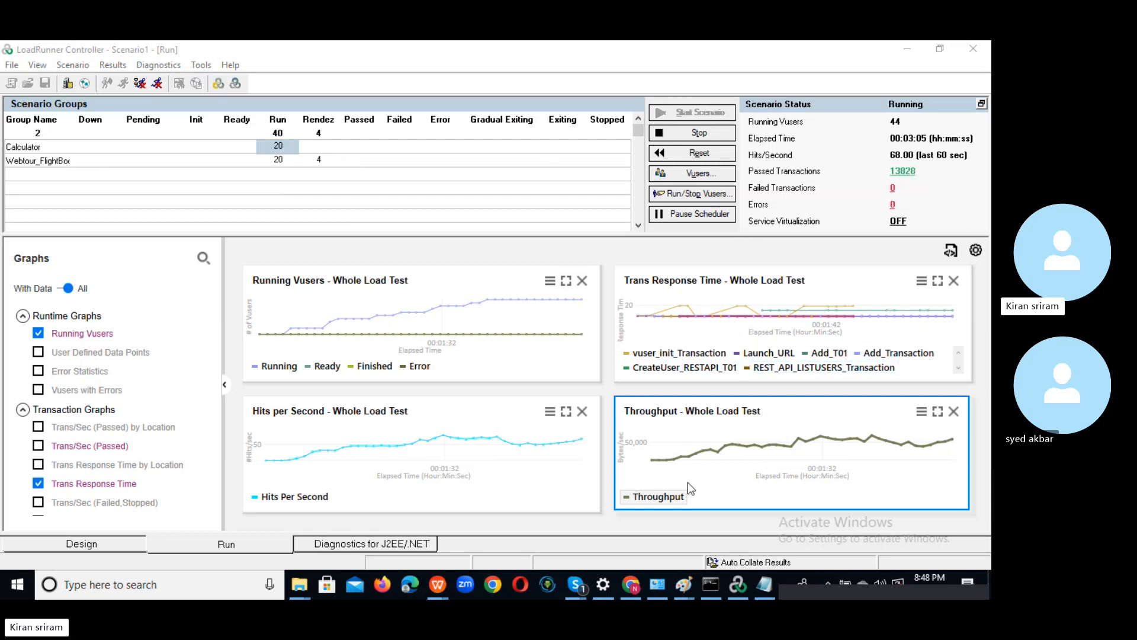
{"action": "double_click", "coordinate": [447, 316]}
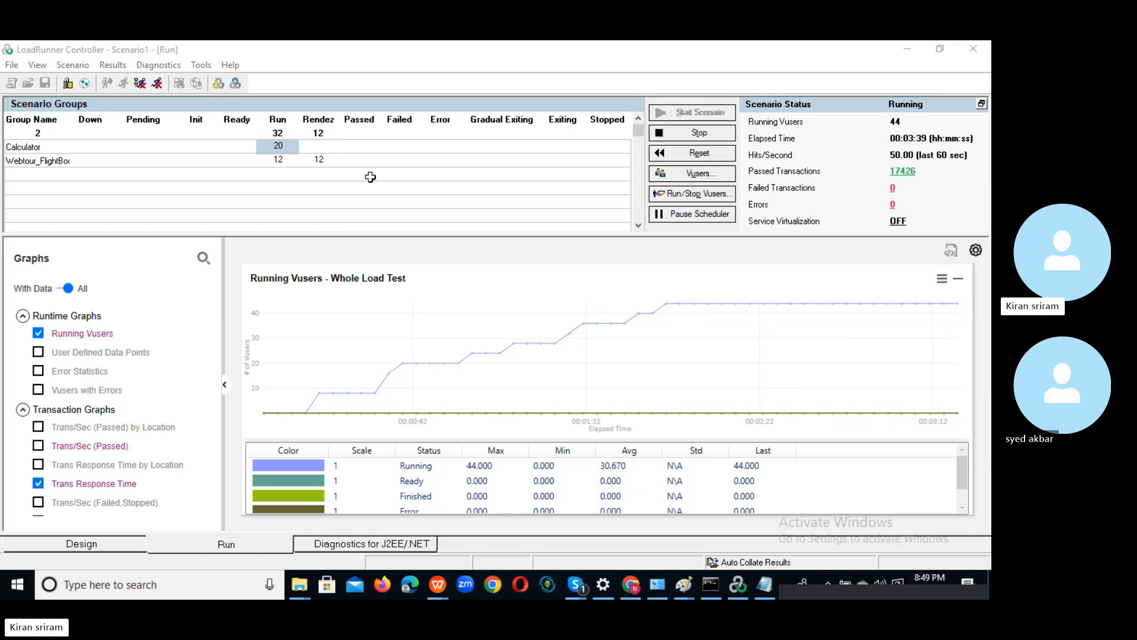
{"action": "double_click", "coordinate": [552, 308]}
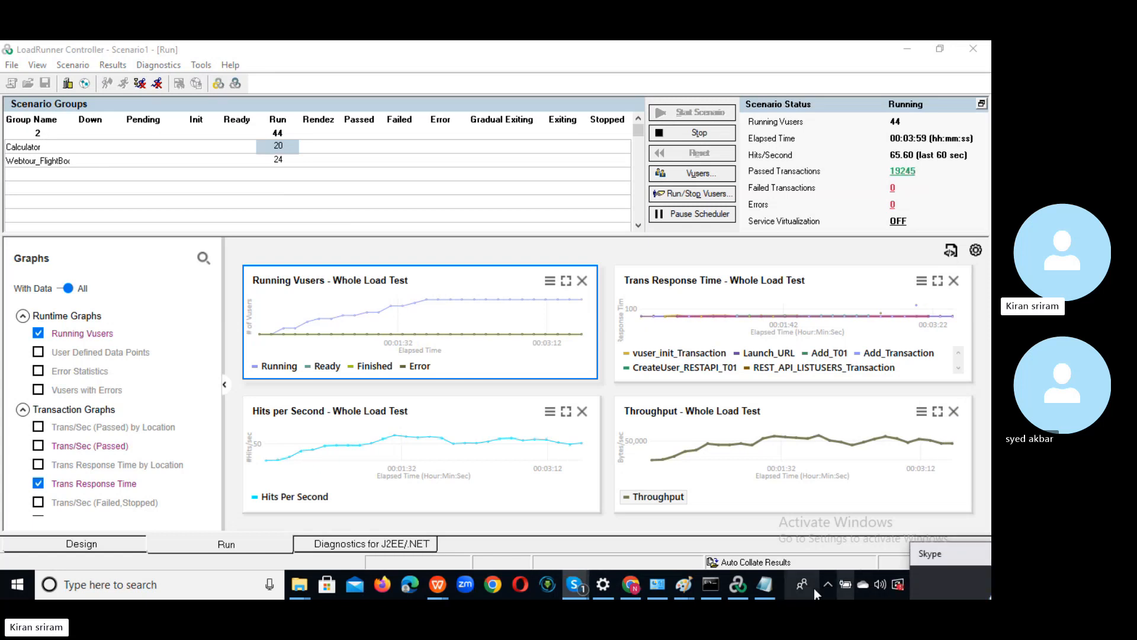
- Open Windows Task Manager and examine the machine's CPU performance while the scenario runs
{"action": "right_click", "coordinate": [818, 593]}
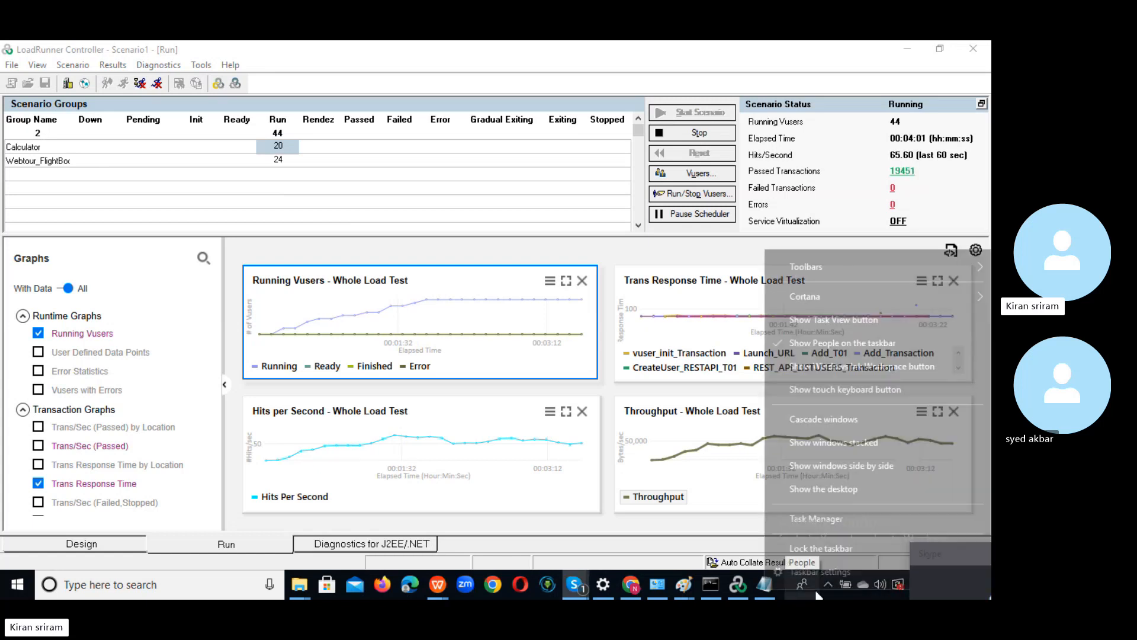
{"action": "left_click", "coordinate": [838, 515]}
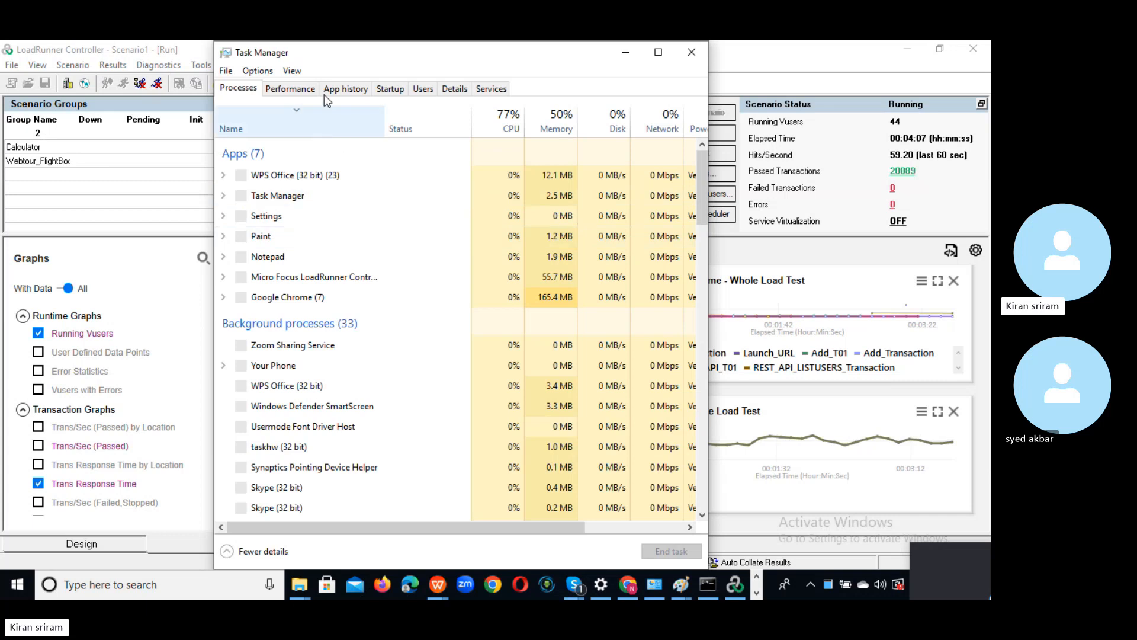
{"action": "left_click", "coordinate": [295, 89]}
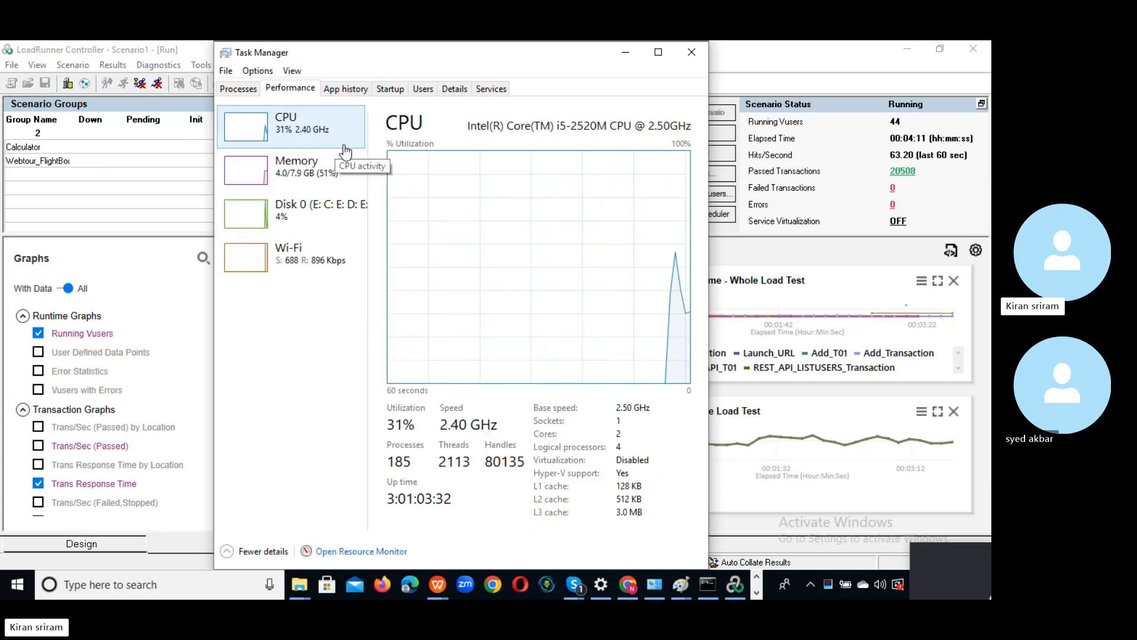
- Examine the app history, the resource use of the running processes and the CPU performance, and put Task Manager away
{"action": "left_click", "coordinate": [347, 93]}
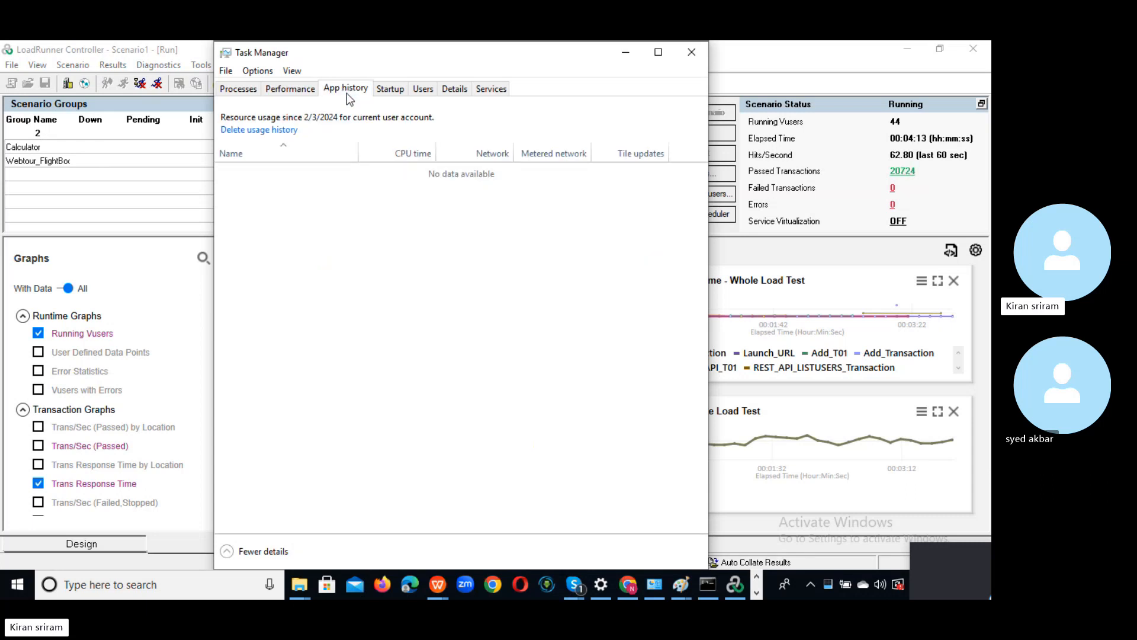
{"action": "left_click", "coordinate": [228, 90]}
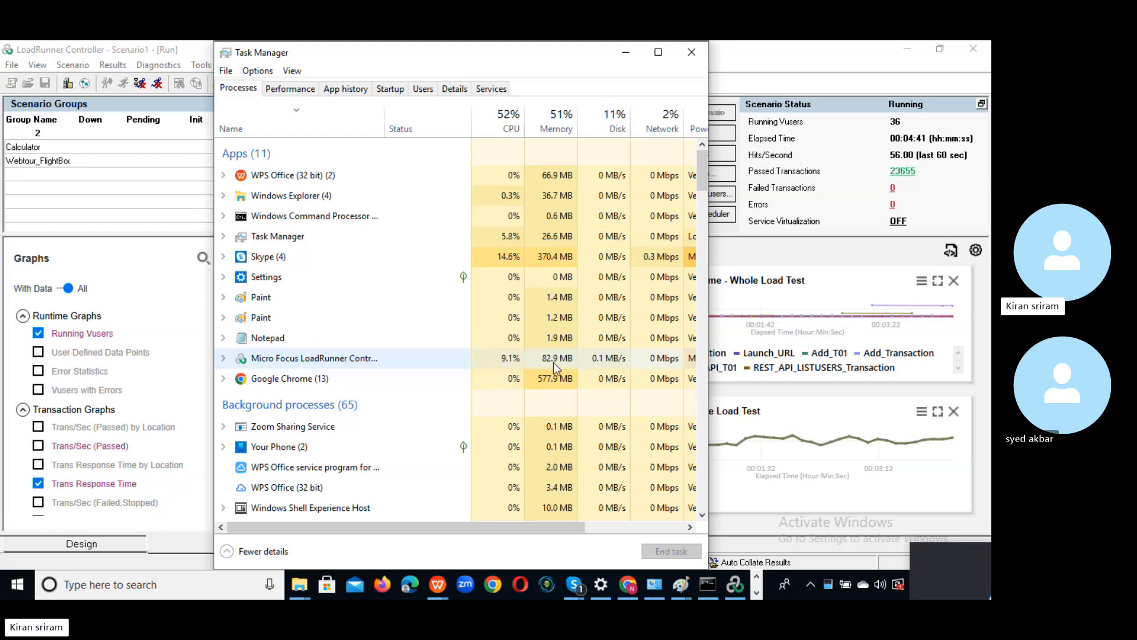
{"action": "left_click", "coordinate": [284, 89]}
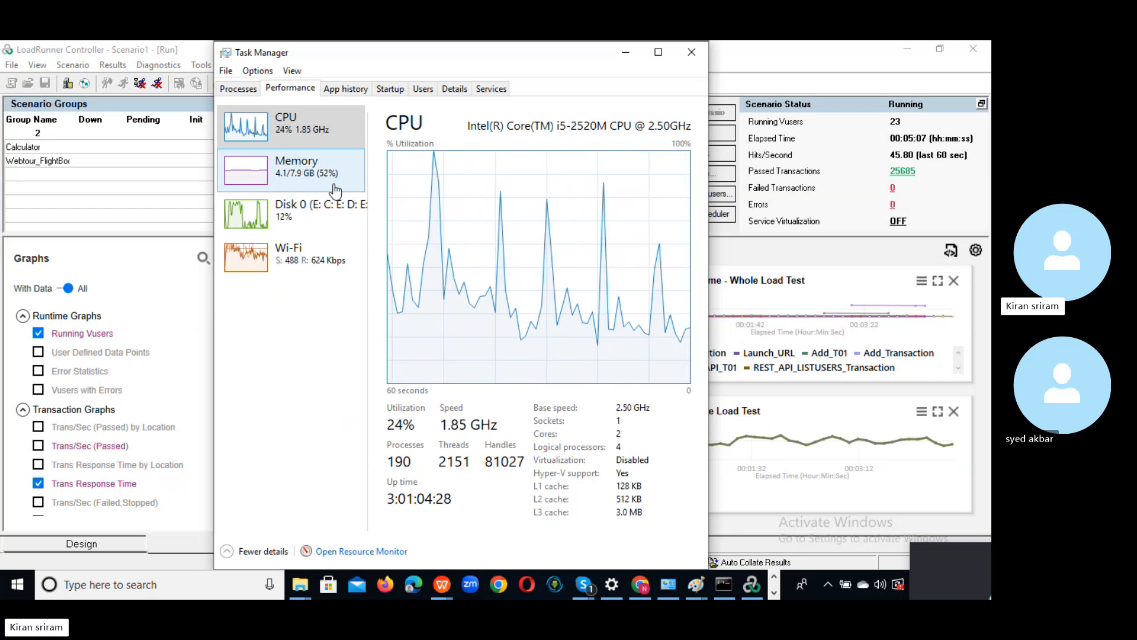
{"action": "left_click", "coordinate": [626, 52]}
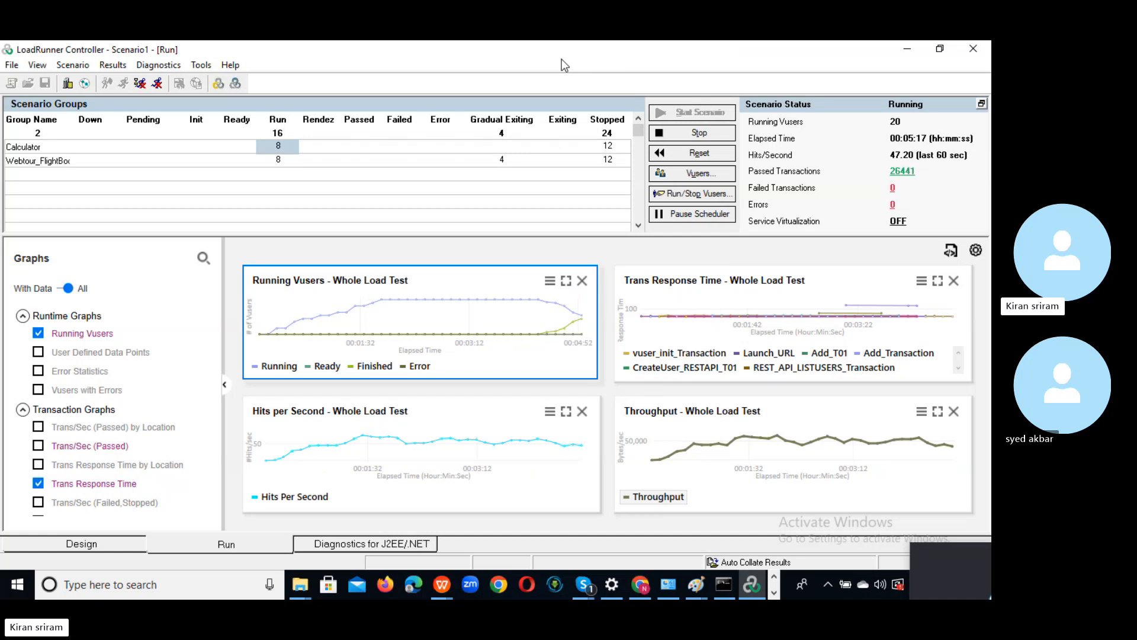
- Check the CPU performance in Task Manager once more, and select the gradually exiting Vusers of the Webtour flight booking group in the Controller
{"action": "key", "text": "ctrl+shift+Escape"}
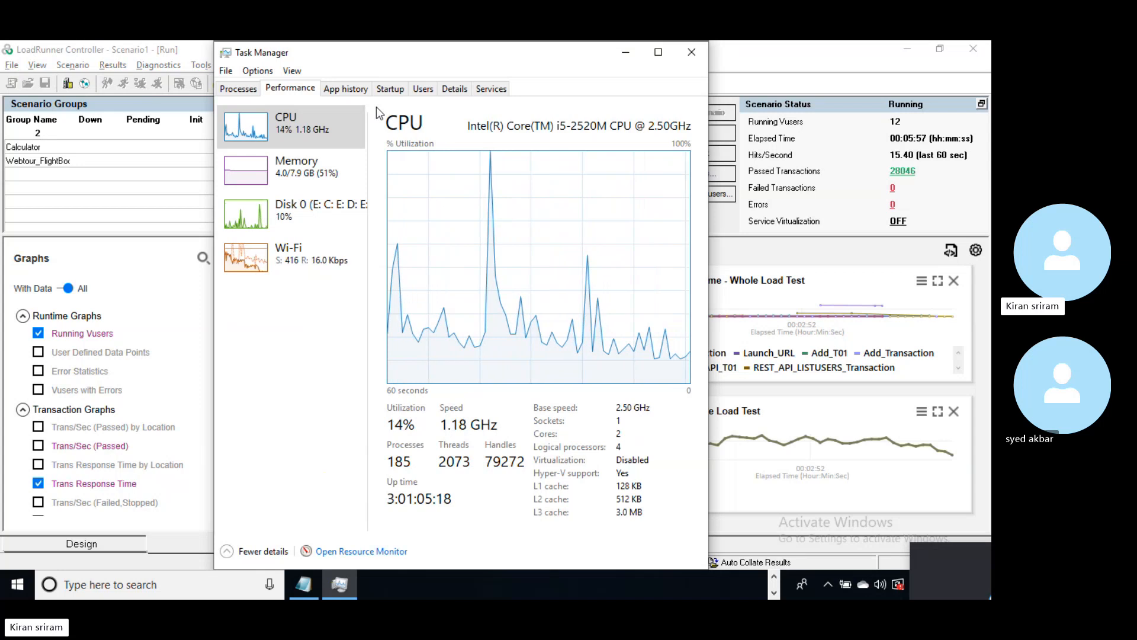
{"action": "left_click", "coordinate": [625, 52]}
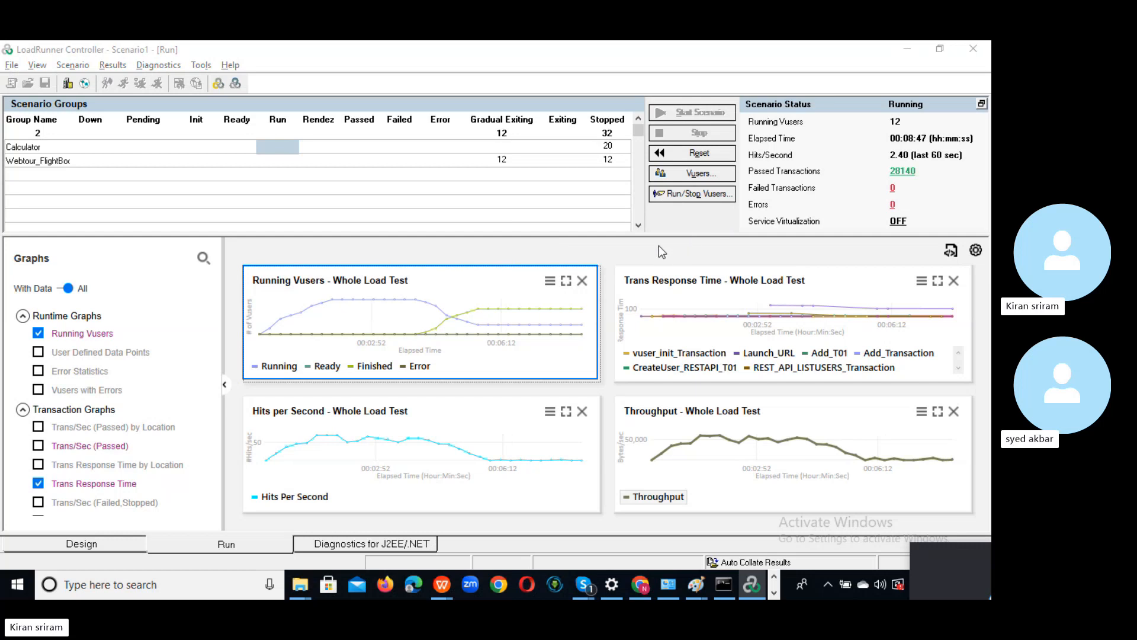
{"action": "left_click", "coordinate": [520, 164]}
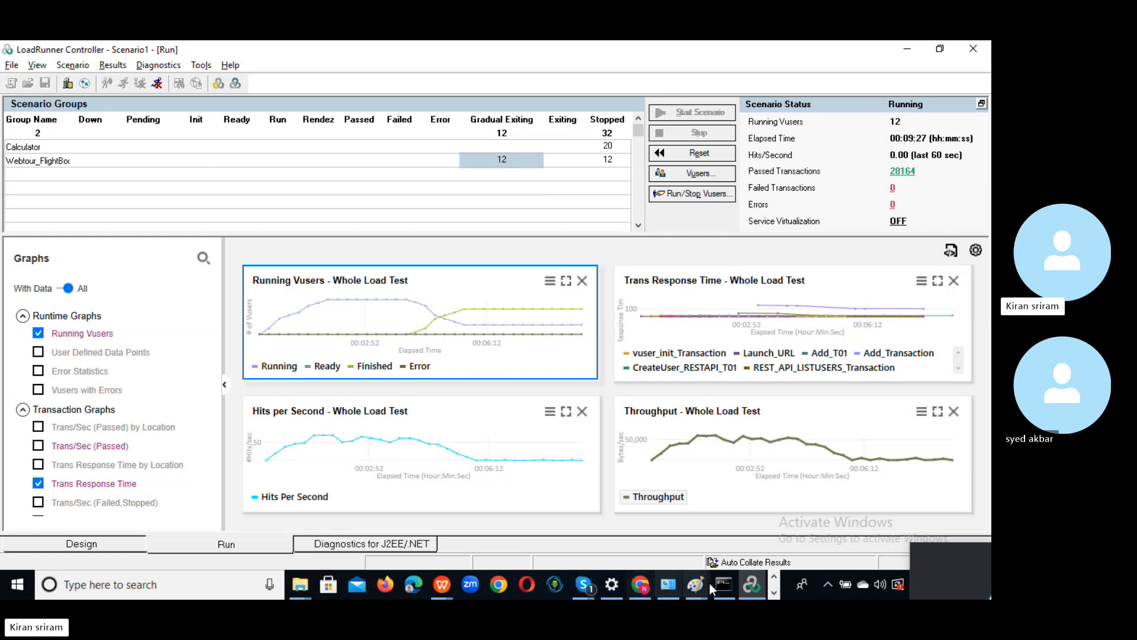
- Switch to the WorkLoad Model workbook in WPS Office and look through its high-level model, API scope, volume model and Prodution Data sheets
{"action": "key", "text": "alt+Tab"}
{"action": "key", "text": "alt+Tab"}
{"action": "key", "text": "alt+Tab"}
{"action": "key", "text": "alt+Tab"}
{"action": "key", "text": "alt+Tab"}
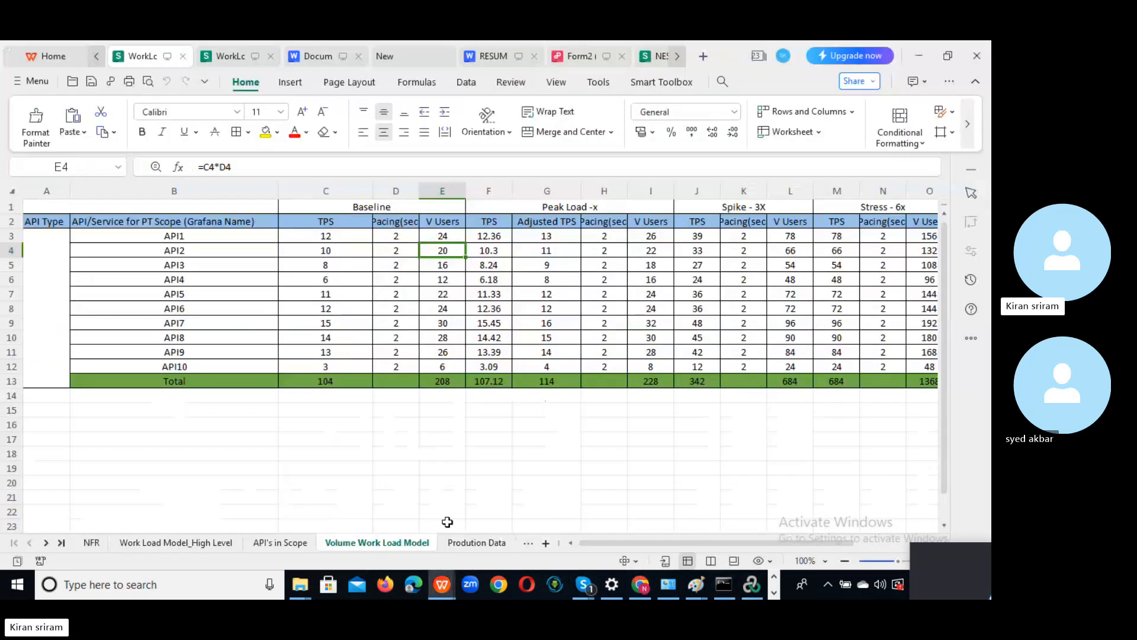
{"action": "left_click", "coordinate": [183, 542]}
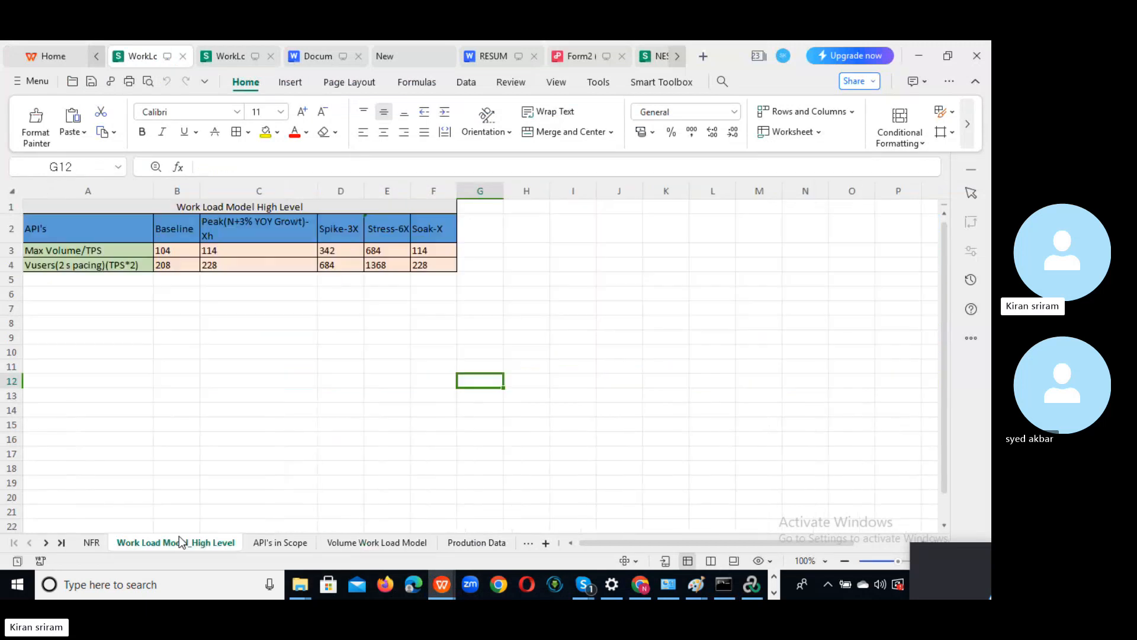
{"action": "left_click", "coordinate": [274, 543]}
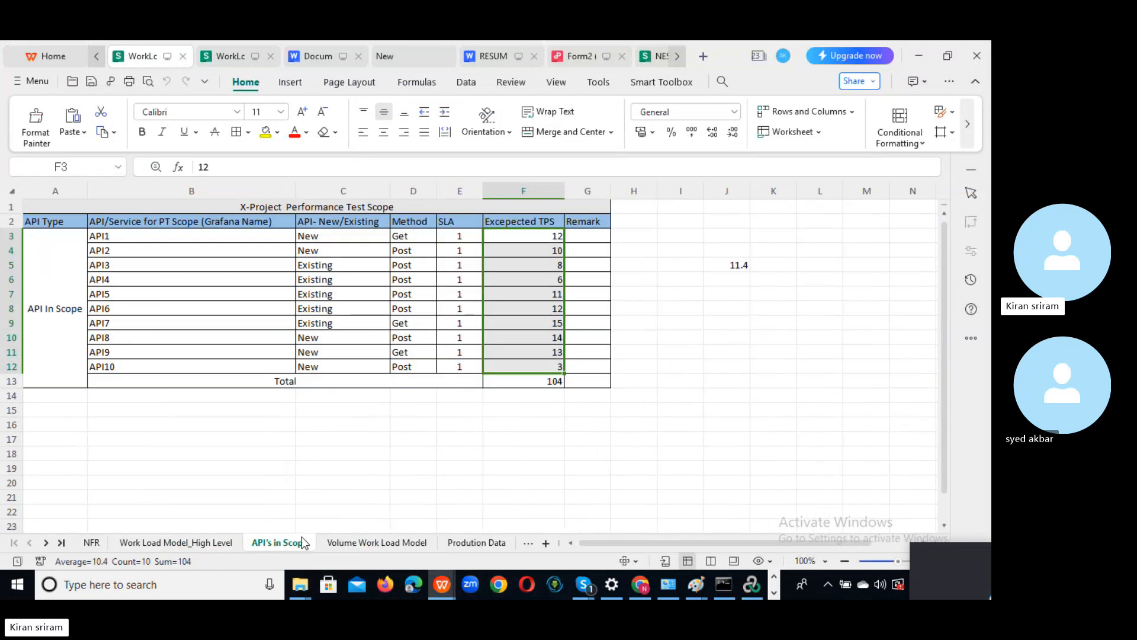
{"action": "left_click", "coordinate": [352, 542]}
{"action": "left_click", "coordinate": [477, 542]}
{"action": "left_click", "coordinate": [527, 543]}
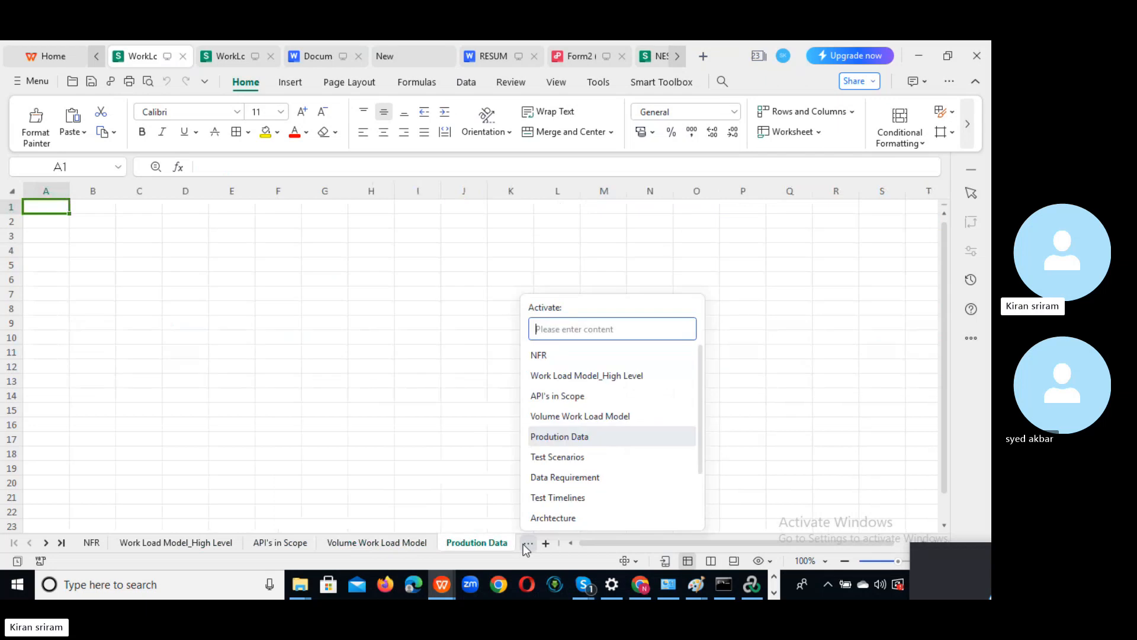
{"action": "left_click", "coordinate": [527, 544]}
{"action": "left_click", "coordinate": [526, 543]}
{"action": "left_click", "coordinate": [526, 544]}
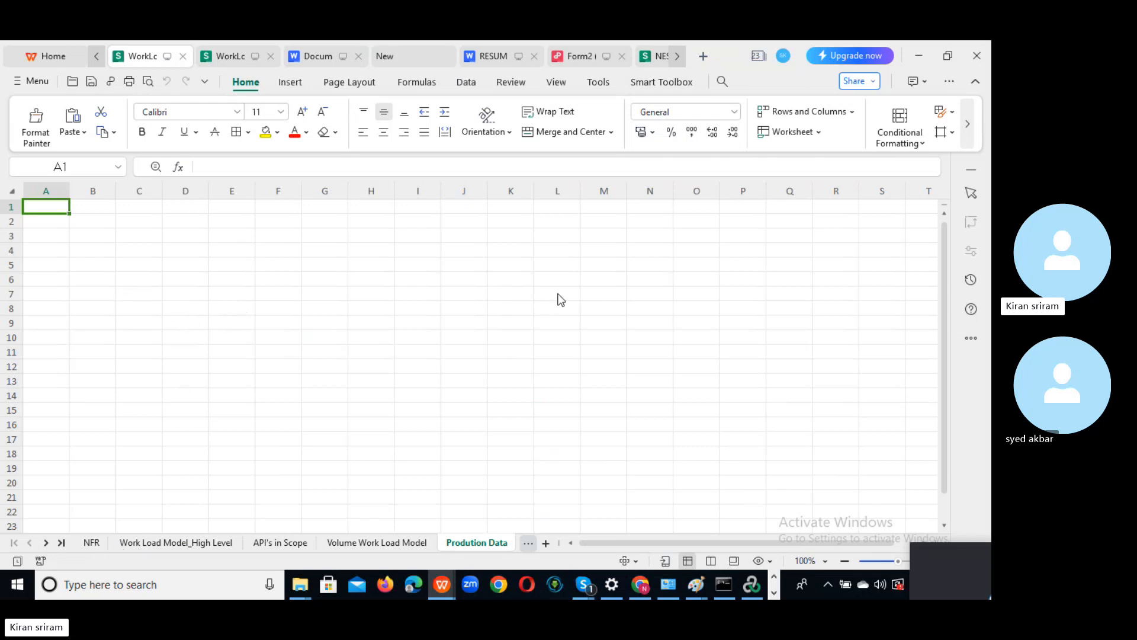
- Try to return to the Work Load Model_High Level sheet, and reload the WorkLoad Model.xlsx file
{"action": "left_click", "coordinate": [158, 542]}
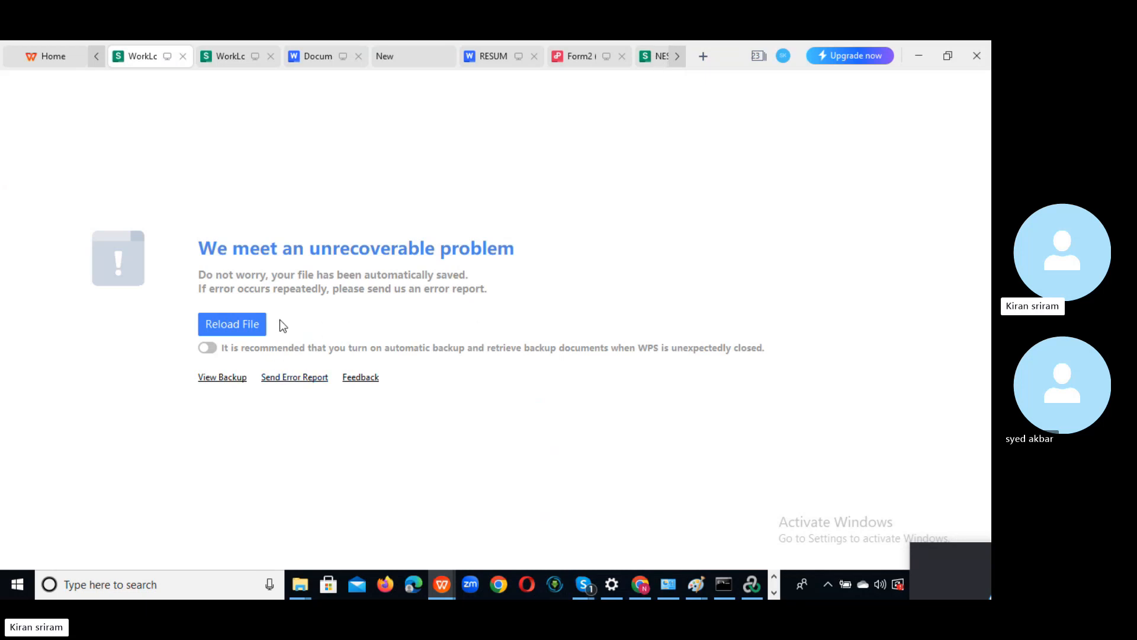
{"action": "left_click", "coordinate": [245, 331]}
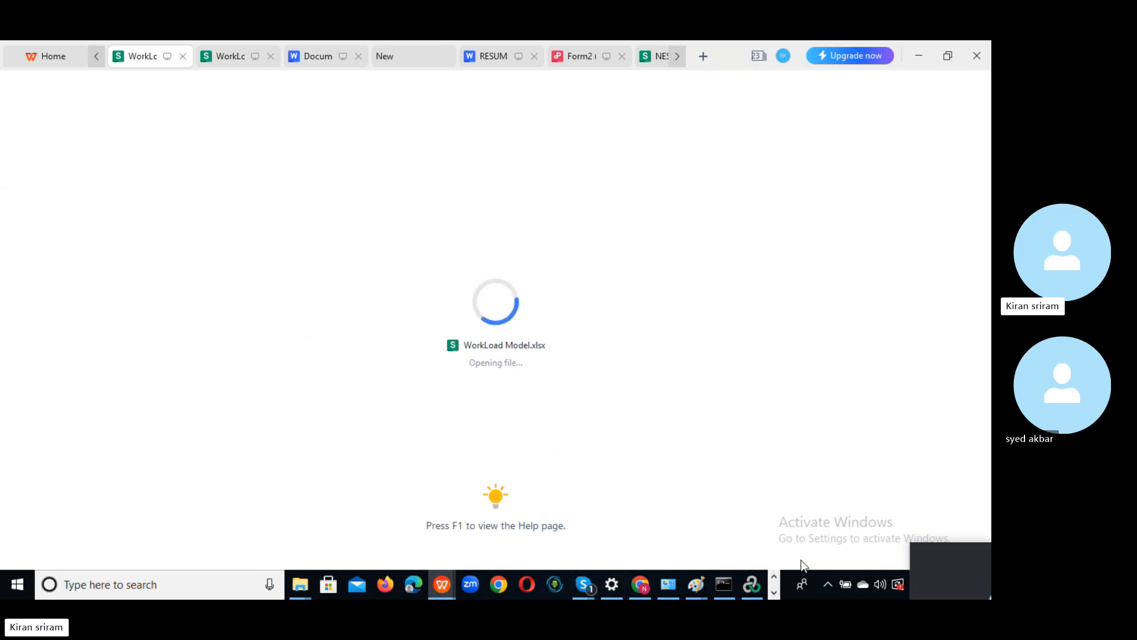
{"action": "left_click", "coordinate": [776, 591]}
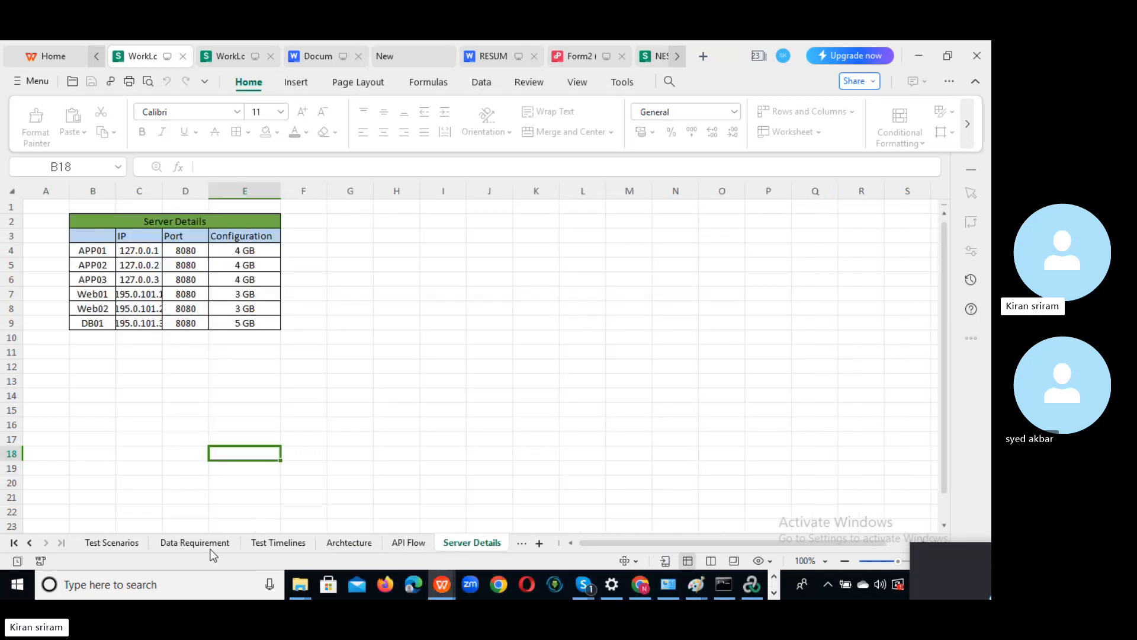
- Enter the label "Peak Load Test" in cell A8 of the Test Scenarios sheet, beside the spike and stress test picture
{"action": "left_click", "coordinate": [112, 542]}
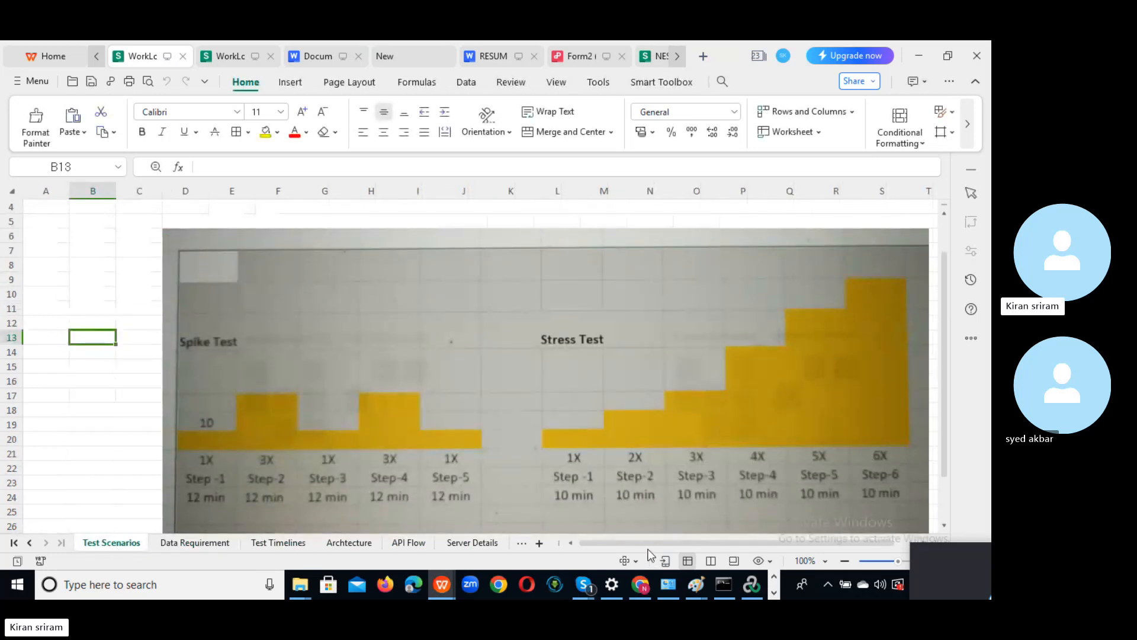
{"action": "left_click_drag", "start_coordinate": [637, 542], "coordinate": [482, 513]}
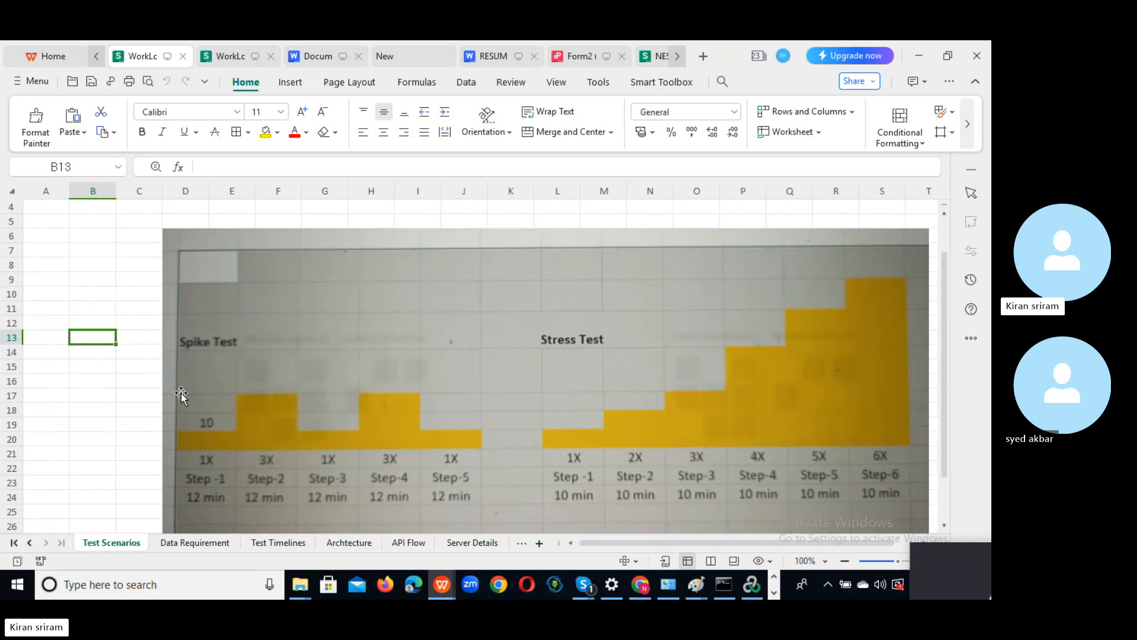
{"action": "left_click", "coordinate": [53, 270]}
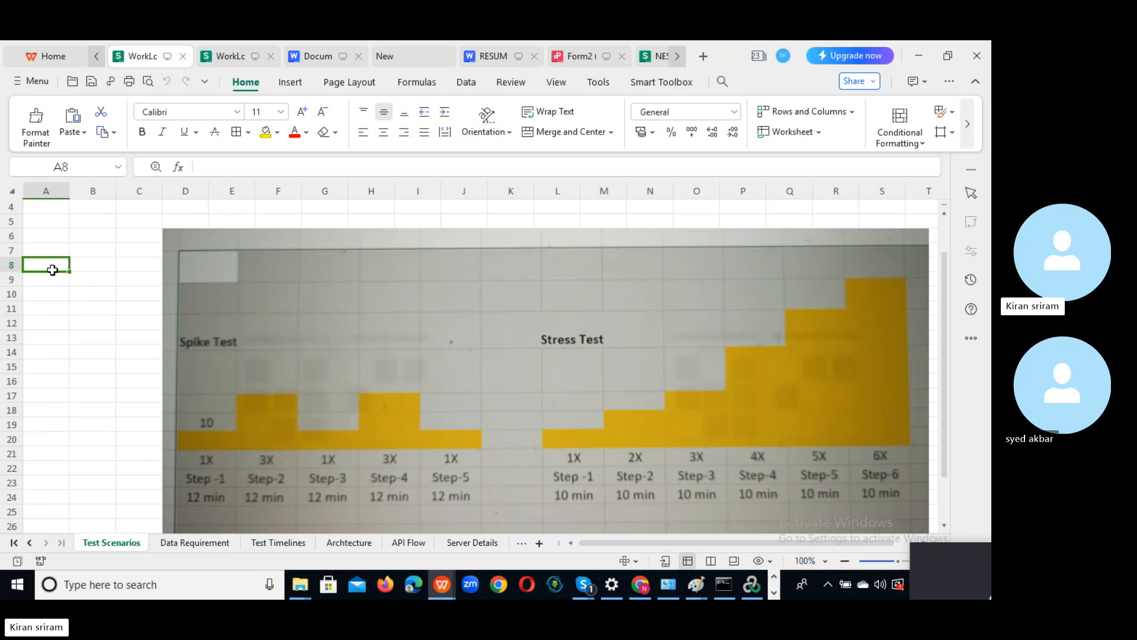
{"action": "type", "text": "Peak"}
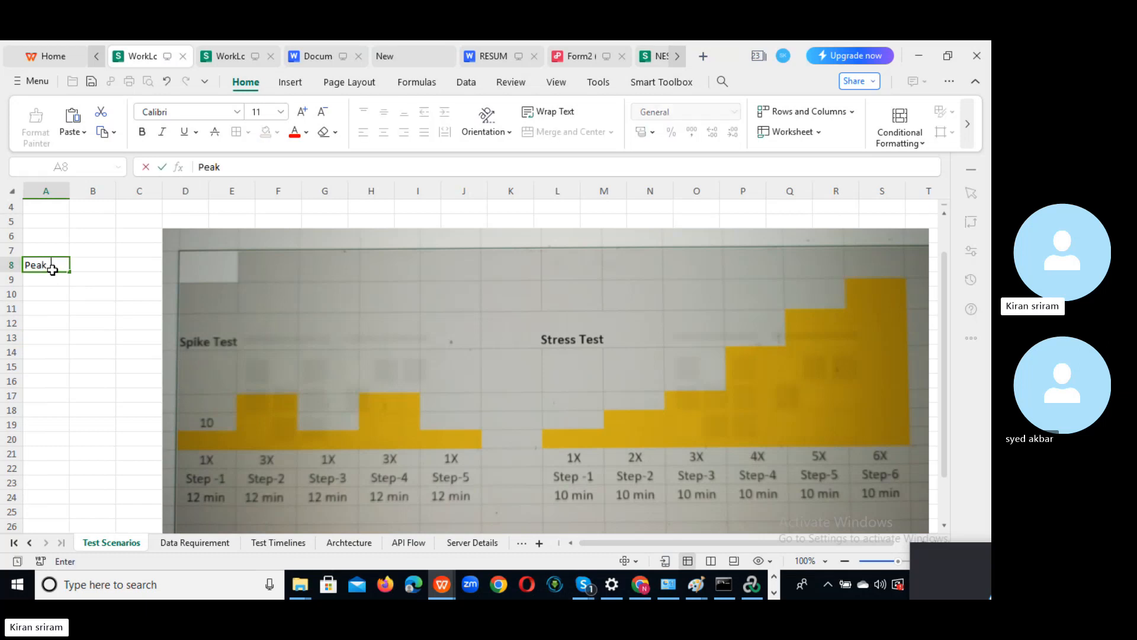
{"action": "type", "text": " Load Test"}
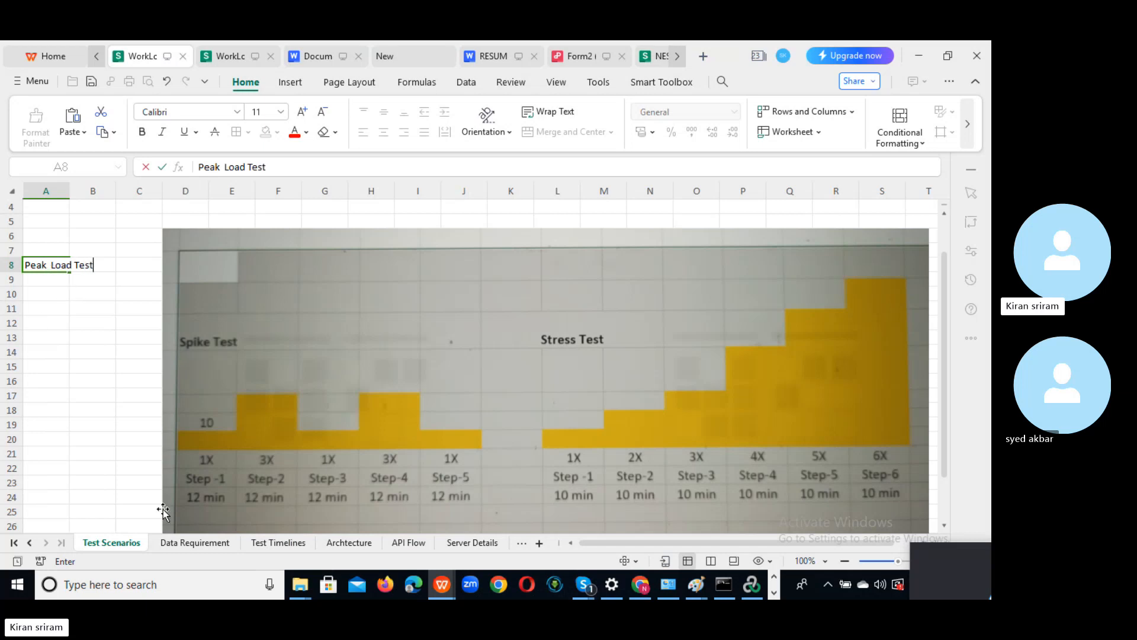
- Look through the data requirement, test timeline, architecture, API flow and server detail sheets, returning to Test Scenarios and Prodution Data
{"action": "left_click", "coordinate": [191, 543]}
{"action": "left_click", "coordinate": [282, 544]}
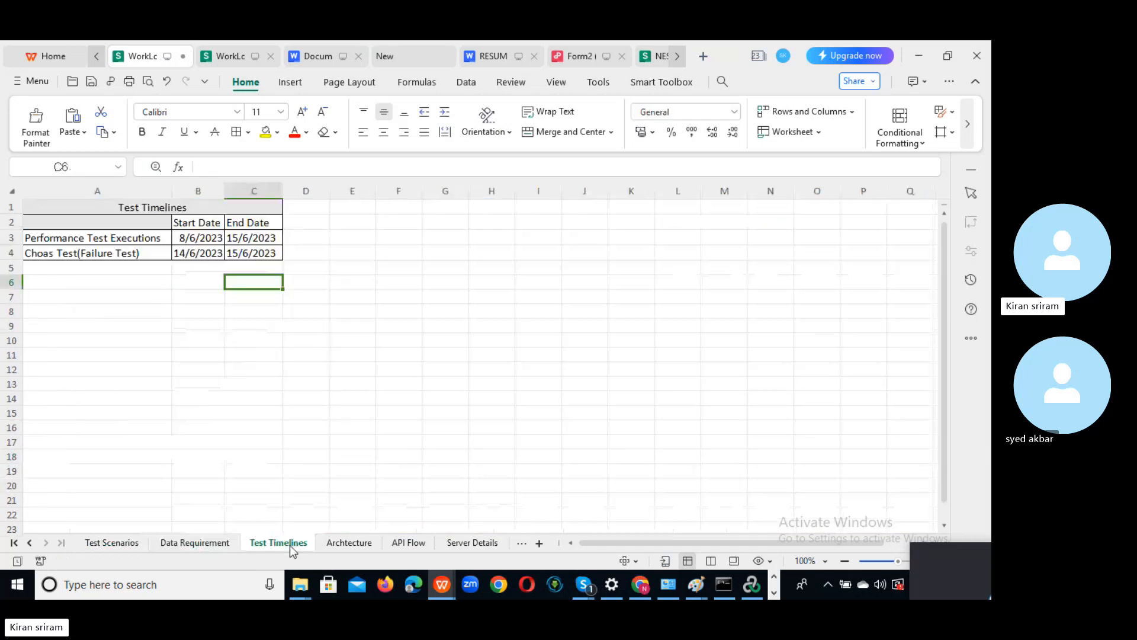
{"action": "left_click", "coordinate": [367, 544]}
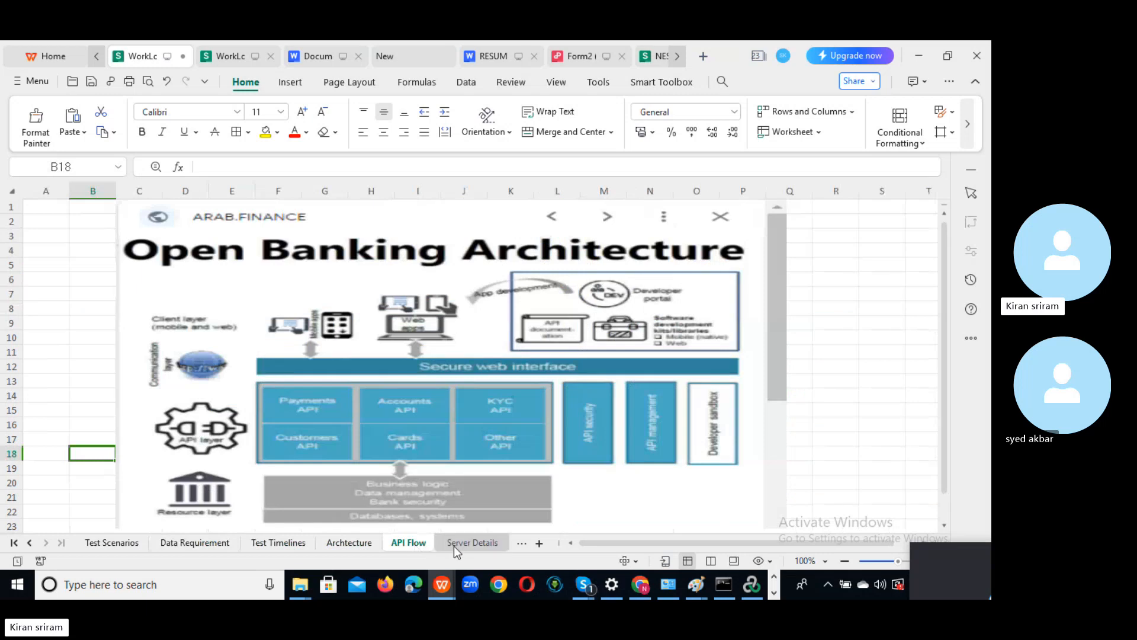
{"action": "left_click", "coordinate": [470, 542]}
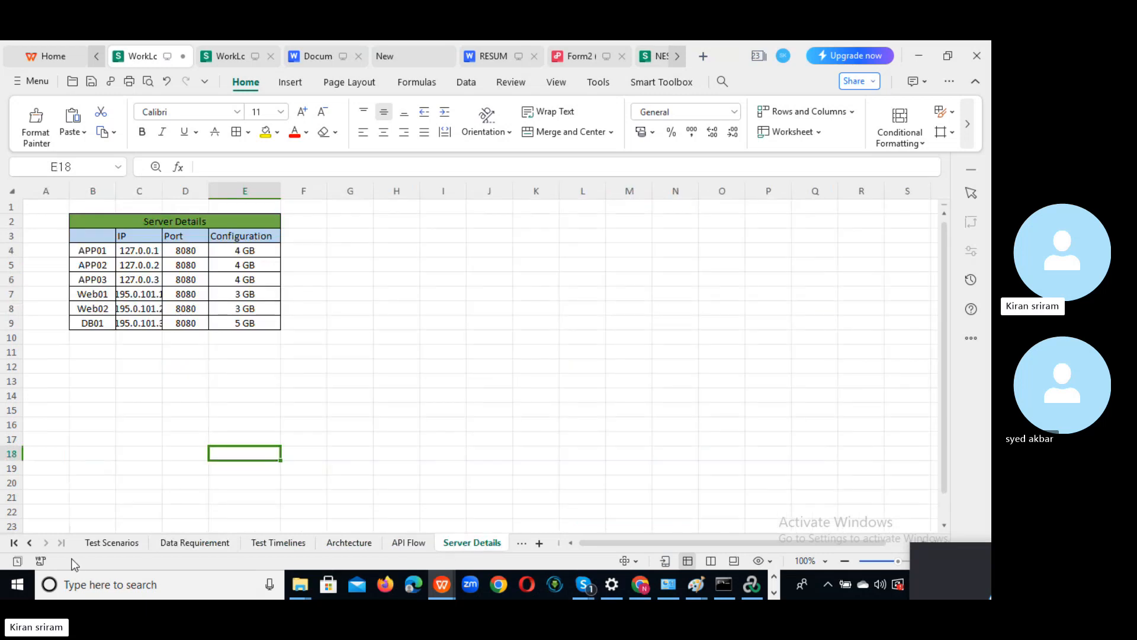
{"action": "left_click", "coordinate": [98, 540]}
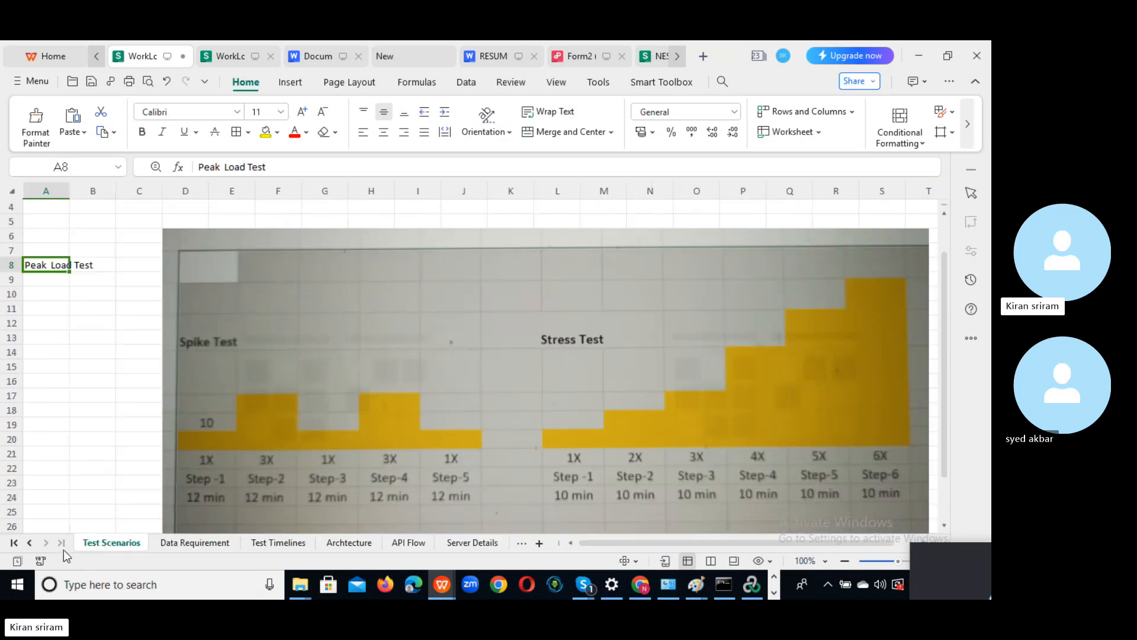
{"action": "left_click", "coordinate": [29, 542]}
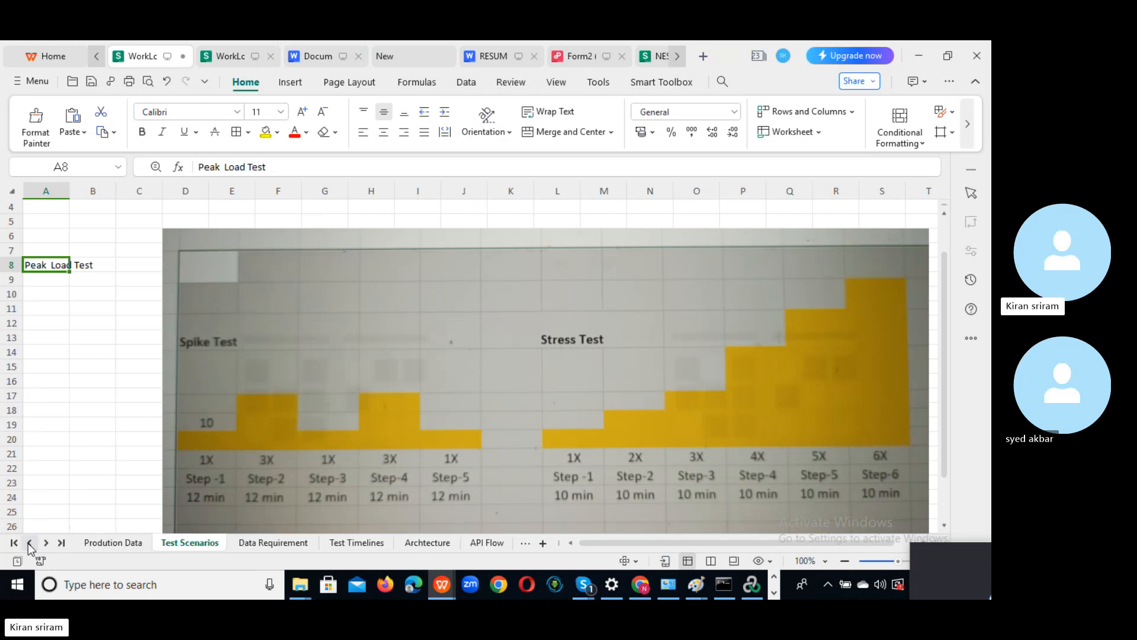
{"action": "left_click", "coordinate": [124, 546]}
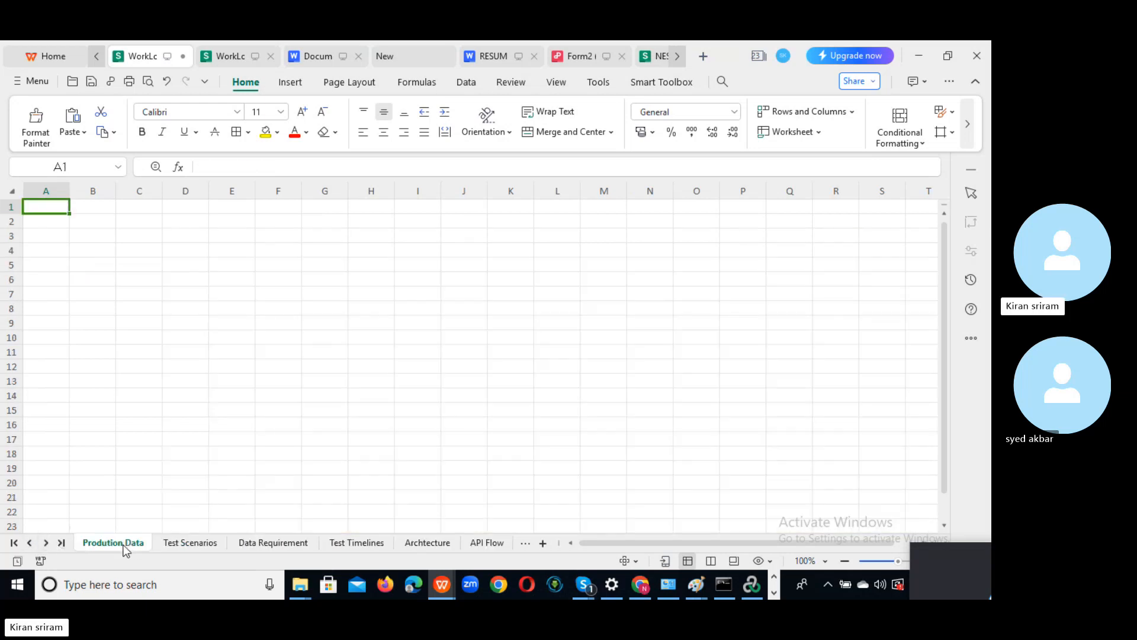
- Examine the high-level model and API's in Scope sheets, and select the Baseline columns with their total in Volume Work Load Model
{"action": "left_click", "coordinate": [15, 543]}
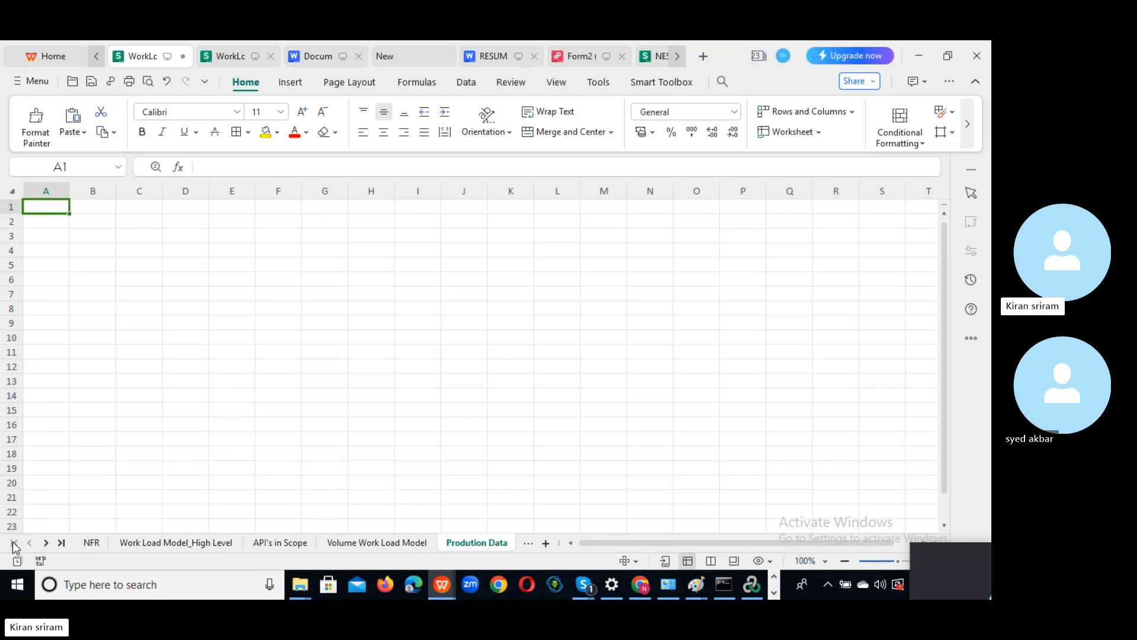
{"action": "left_click", "coordinate": [170, 541]}
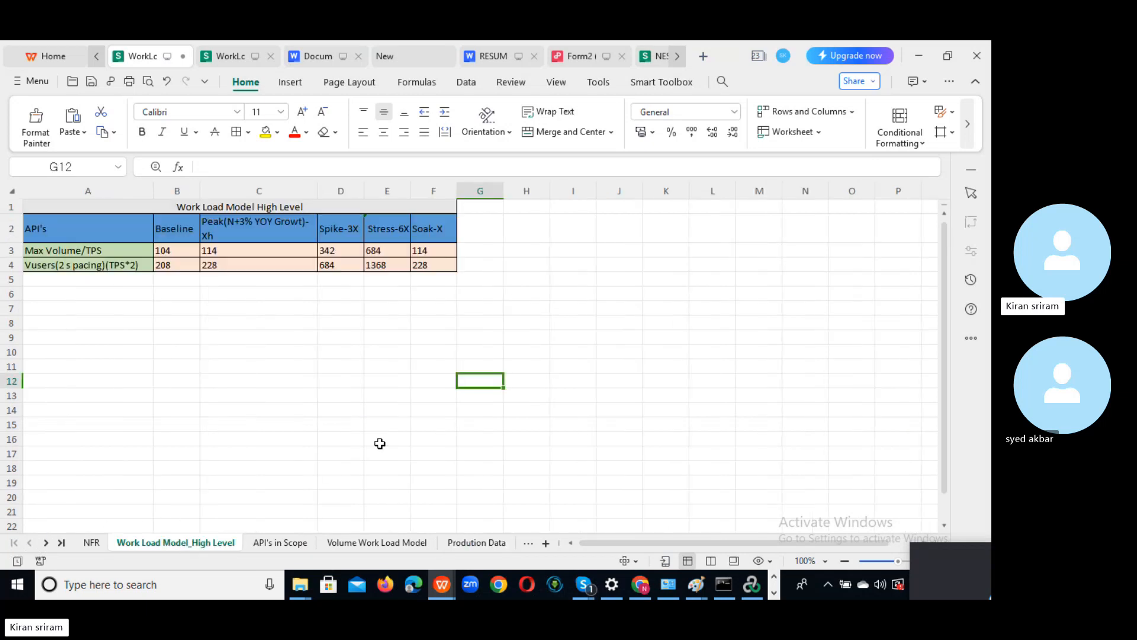
{"action": "left_click", "coordinate": [280, 543]}
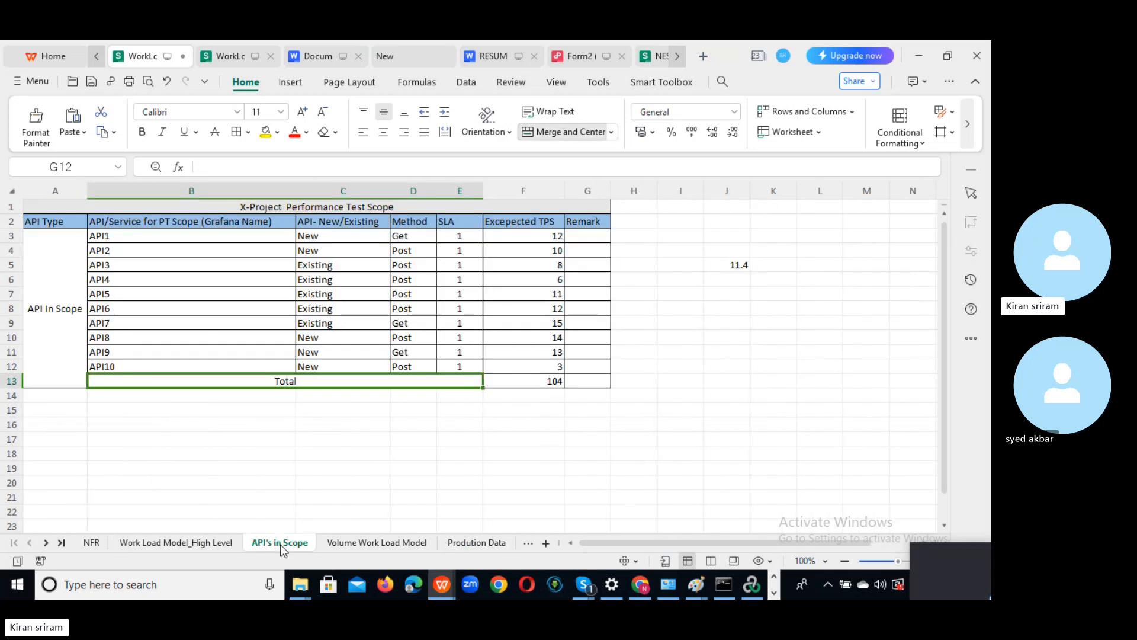
{"action": "left_click", "coordinate": [344, 542]}
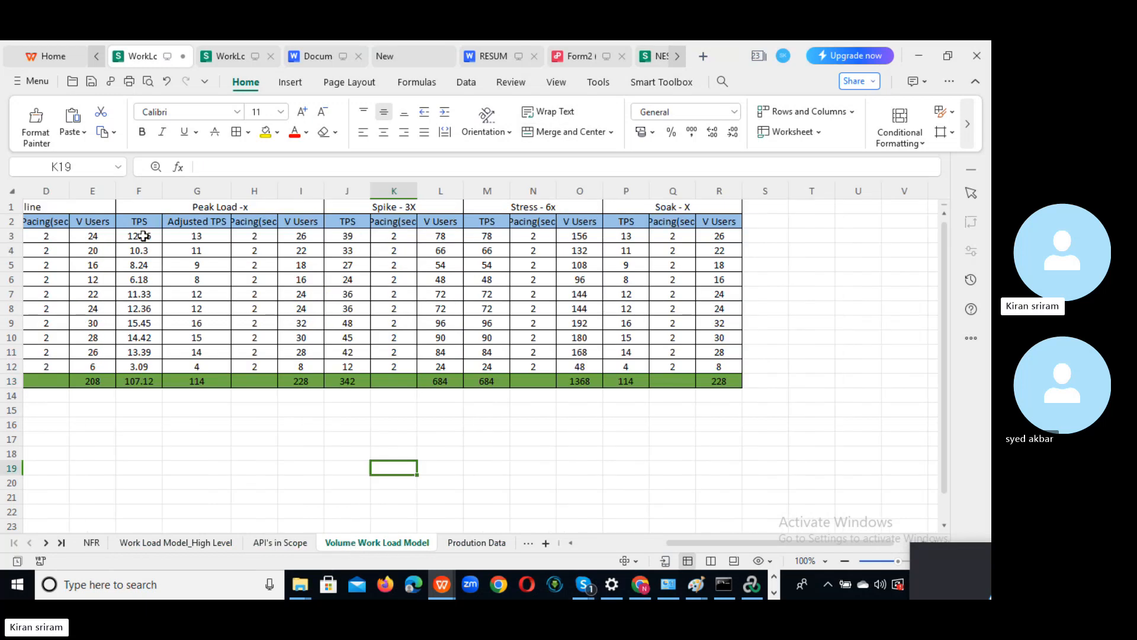
{"action": "left_click_drag", "start_coordinate": [734, 544], "coordinate": [613, 531]}
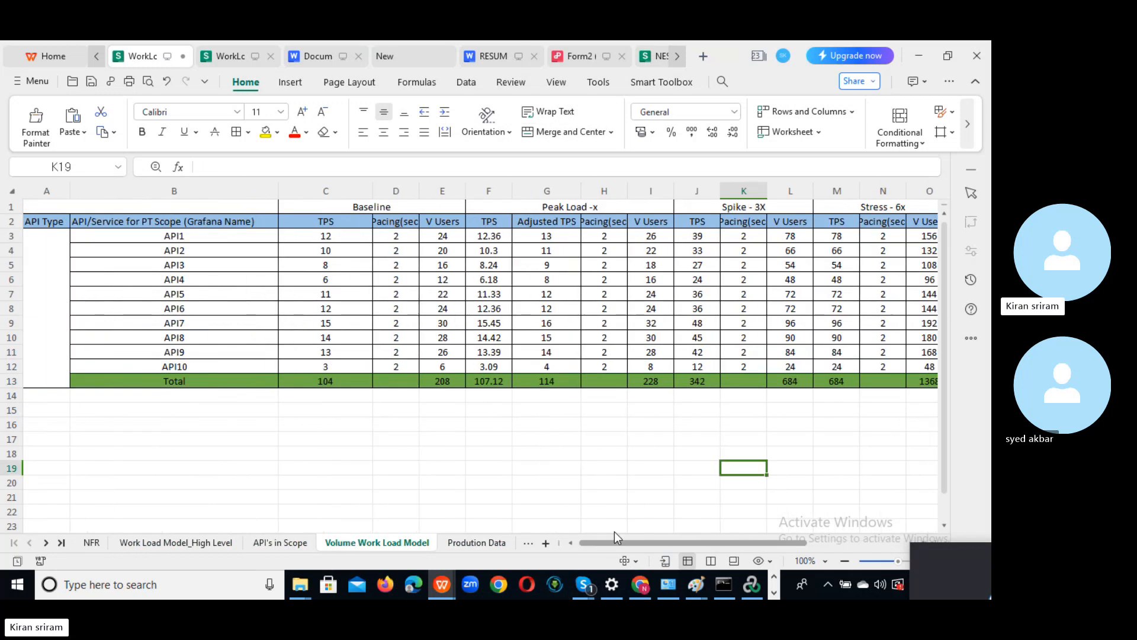
{"action": "left_click", "coordinate": [368, 211]}
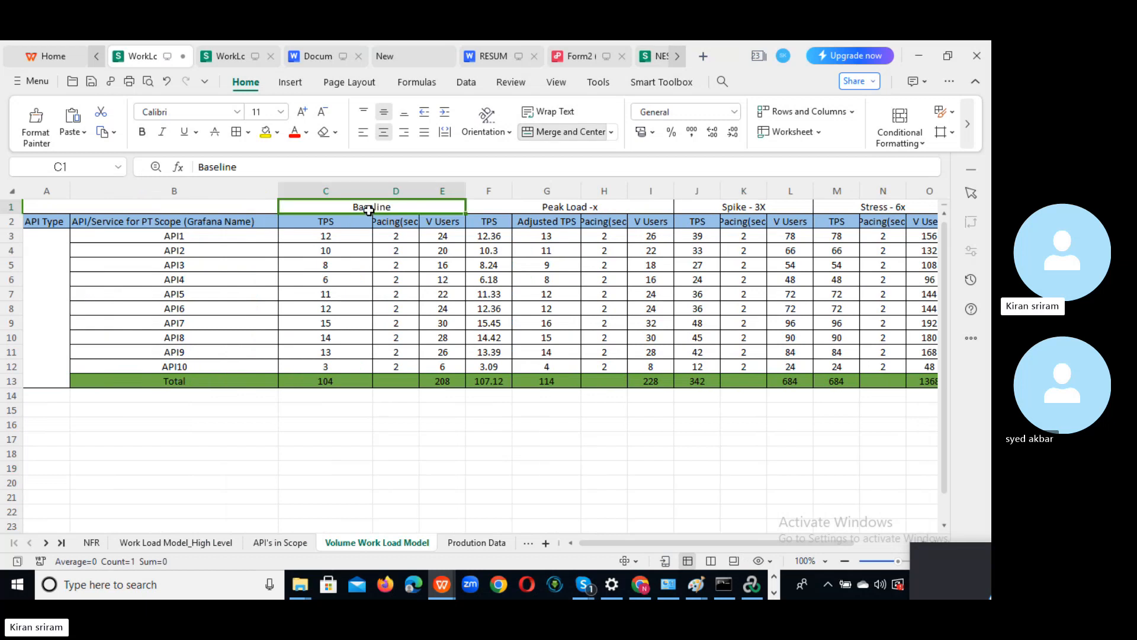
{"action": "left_click_drag", "start_coordinate": [368, 210], "coordinate": [411, 409]}
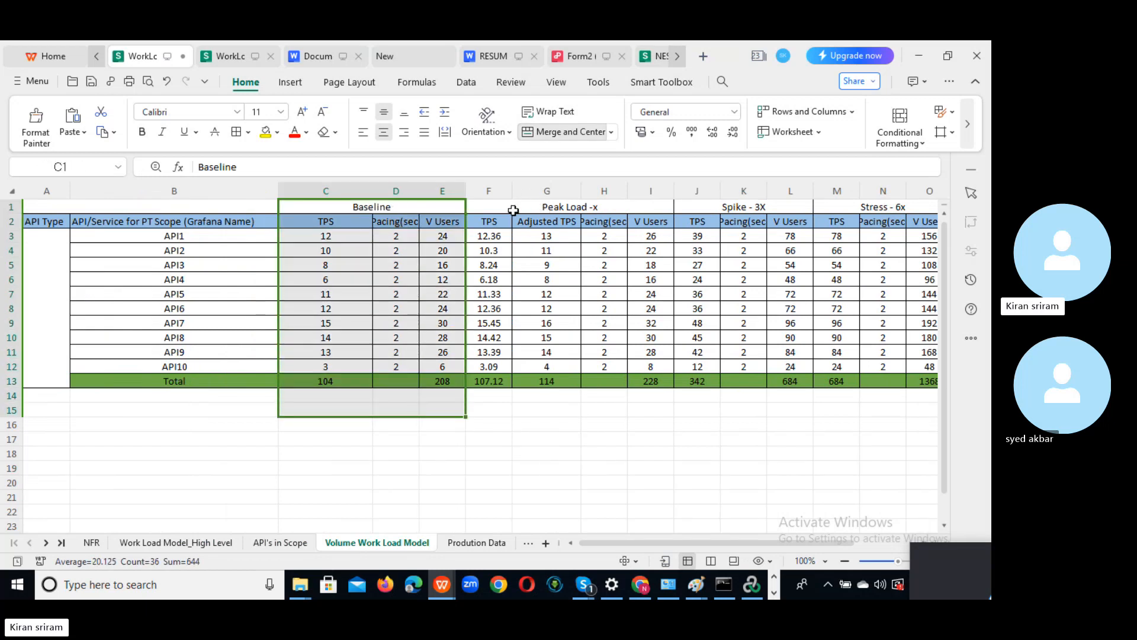
- Examine the Peak Load, Spike, Stress and Soak column blocks of the volume workload table
{"action": "left_click_drag", "start_coordinate": [515, 210], "coordinate": [631, 436]}
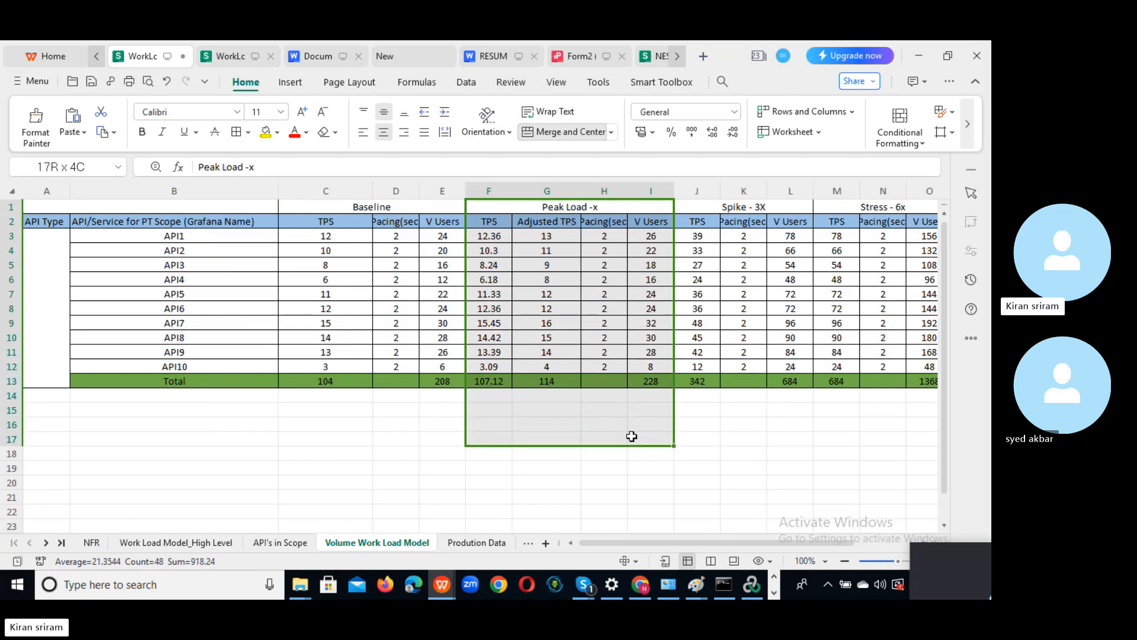
{"action": "left_click_drag", "start_coordinate": [691, 207], "coordinate": [726, 426]}
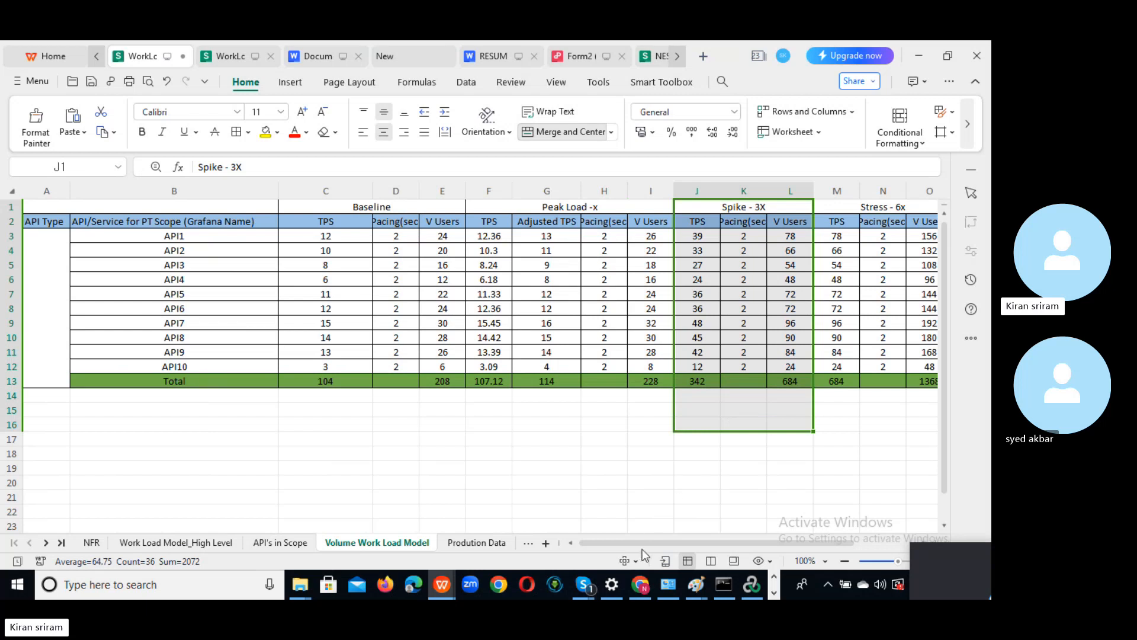
{"action": "left_click_drag", "start_coordinate": [646, 539], "coordinate": [704, 541]}
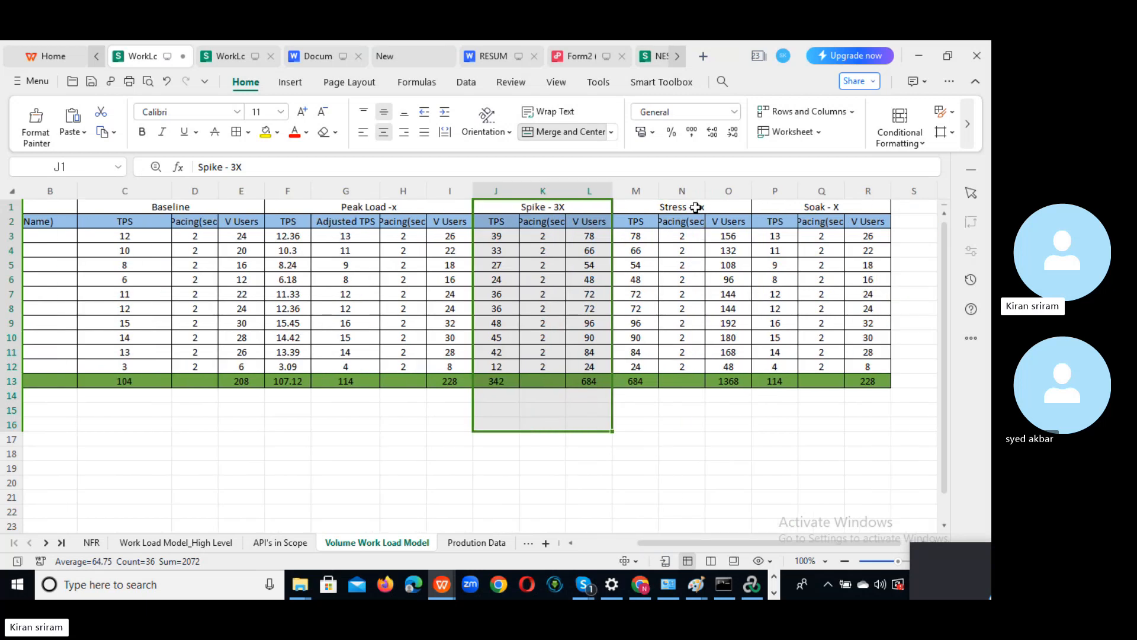
{"action": "left_click_drag", "start_coordinate": [697, 208], "coordinate": [707, 417]}
{"action": "left_click_drag", "start_coordinate": [800, 207], "coordinate": [835, 415]}
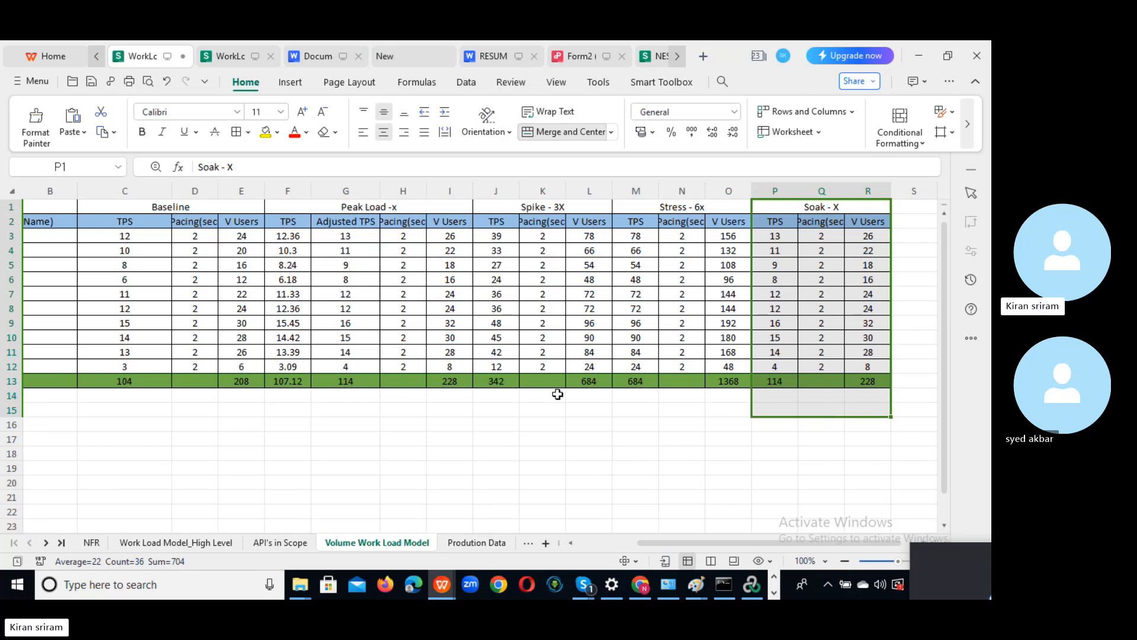
{"action": "left_click_drag", "start_coordinate": [688, 207], "coordinate": [127, 381]}
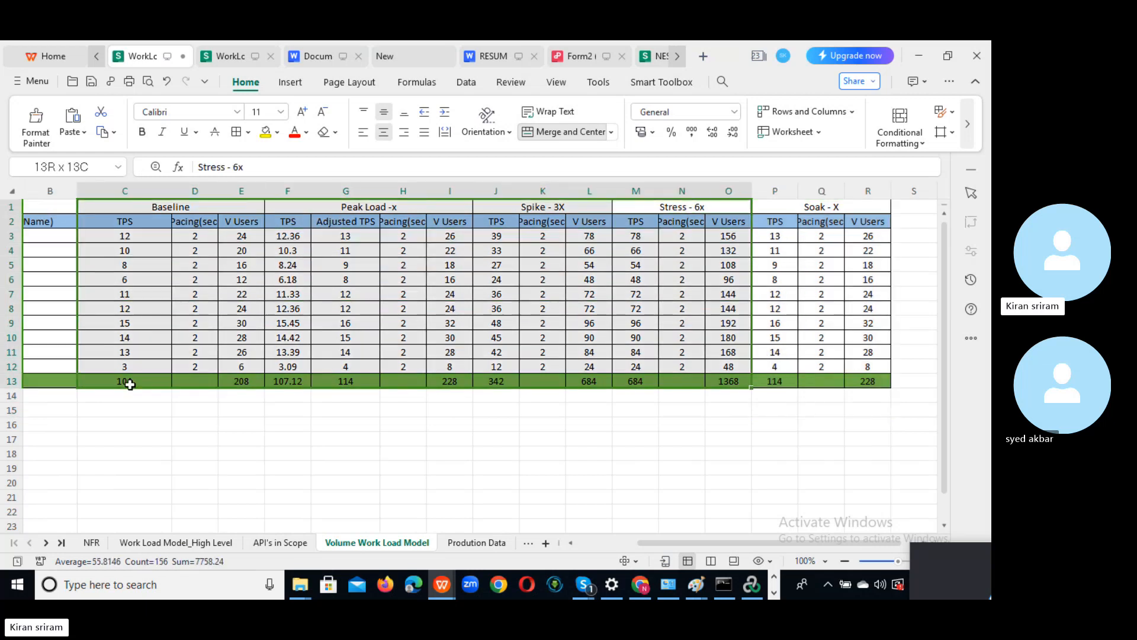
{"action": "left_click", "coordinate": [818, 208]}
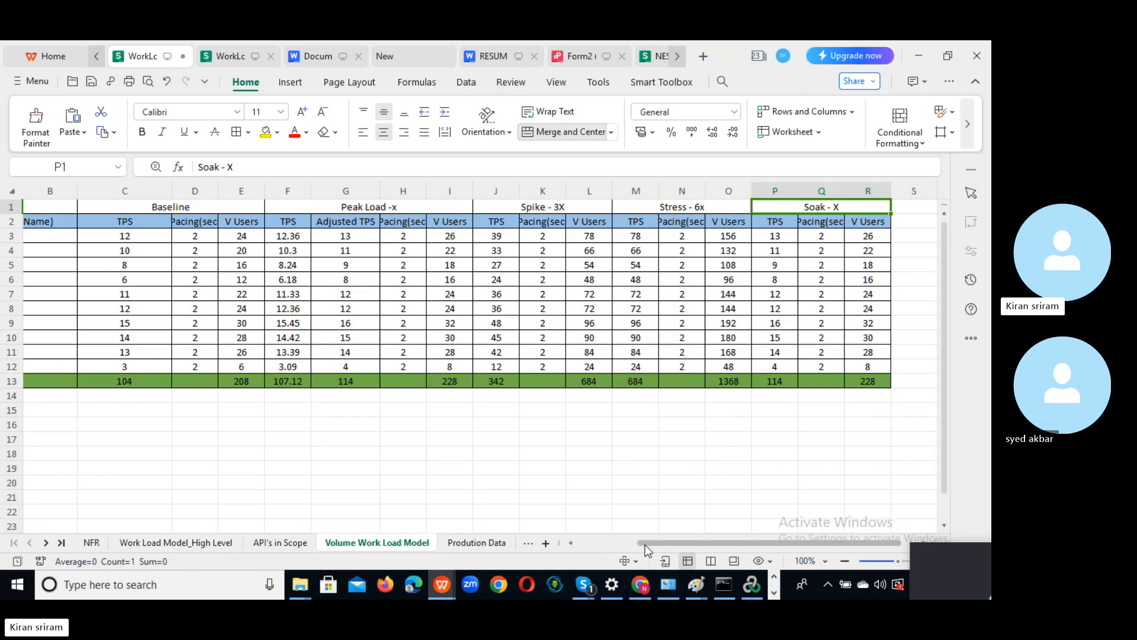
{"action": "left_click_drag", "start_coordinate": [662, 541], "coordinate": [550, 528]}
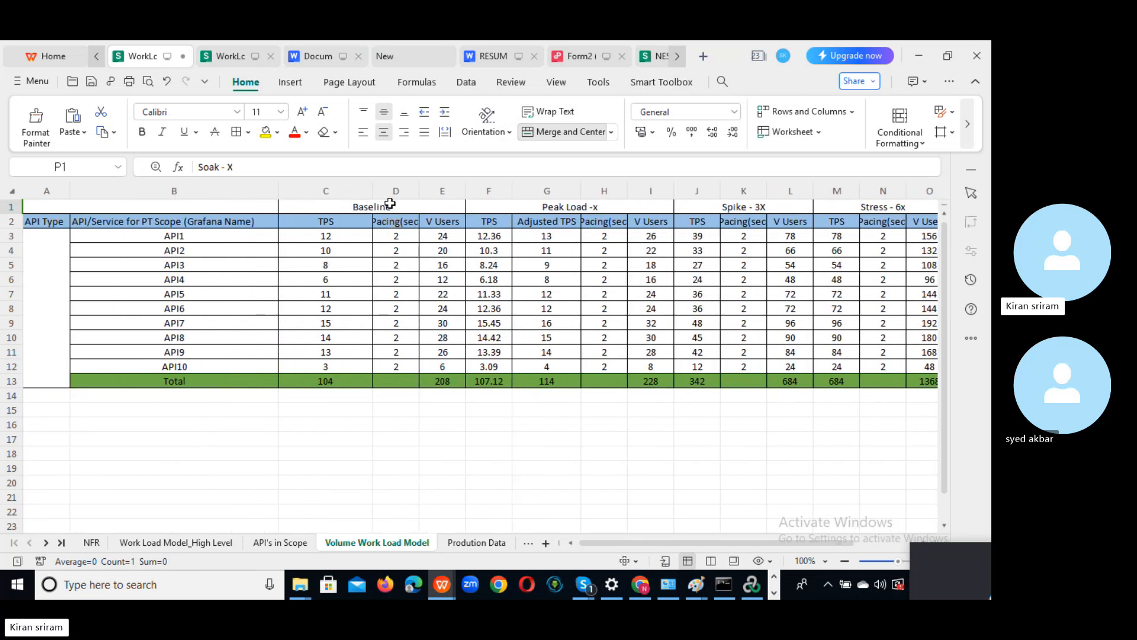
- Review the Baseline and Peak Load blocks and inspect API1's V Users formulas for the Peak Load, Spike, Stress and Soak tests
{"action": "left_click_drag", "start_coordinate": [390, 201], "coordinate": [367, 366]}
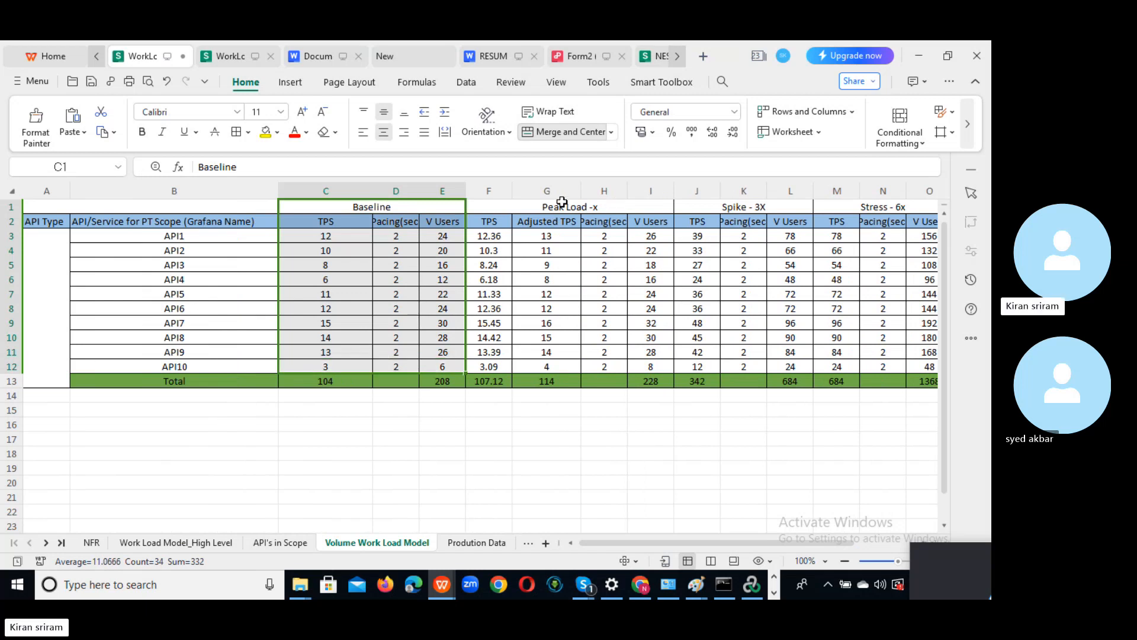
{"action": "left_click_drag", "start_coordinate": [559, 202], "coordinate": [589, 367]}
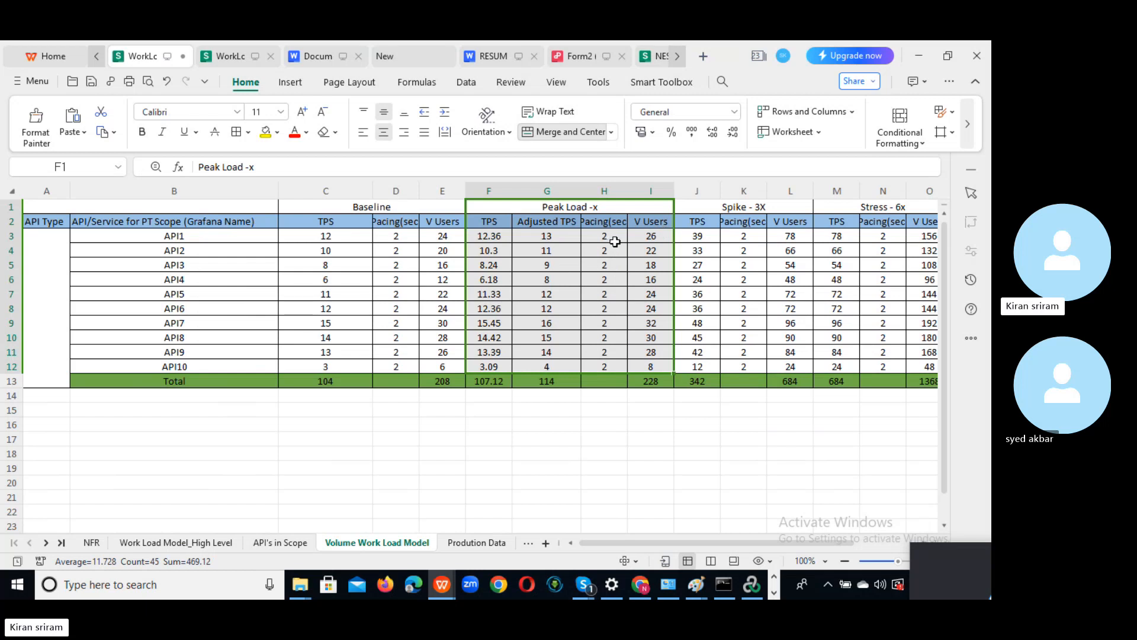
{"action": "left_click", "coordinate": [616, 237]}
{"action": "left_click", "coordinate": [659, 239]}
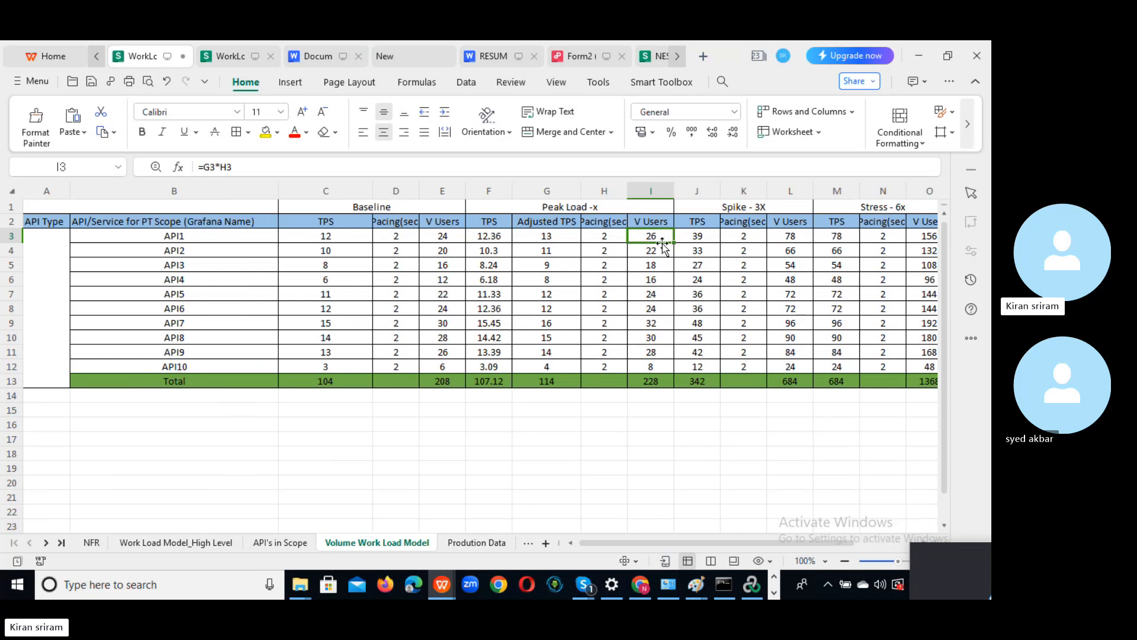
{"action": "left_click", "coordinate": [799, 237]}
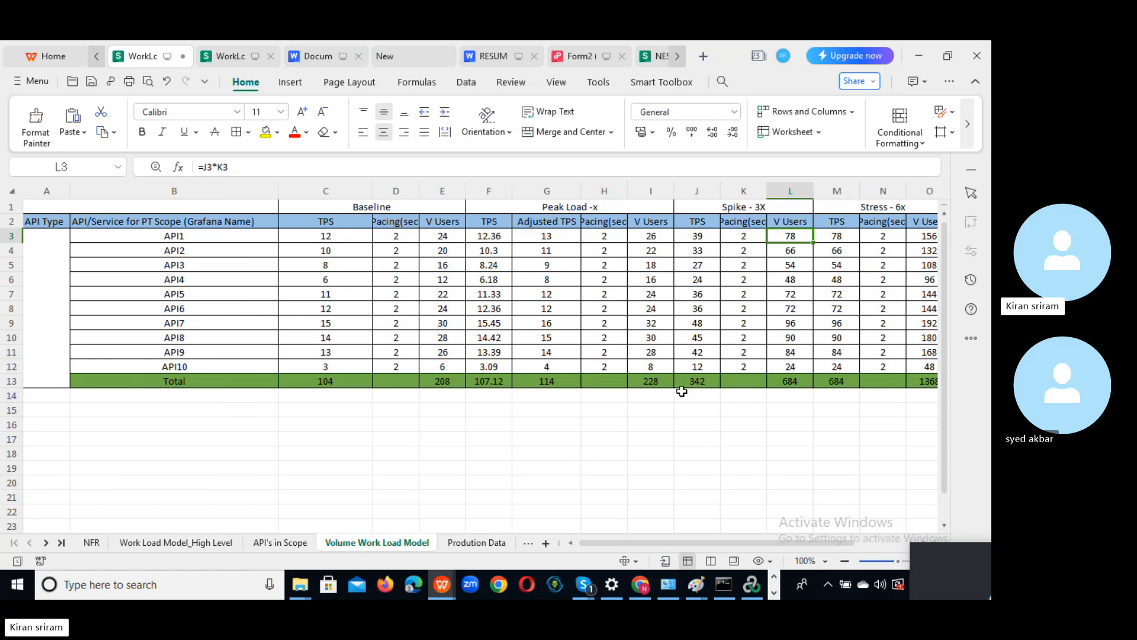
{"action": "left_click_drag", "start_coordinate": [614, 545], "coordinate": [672, 535]}
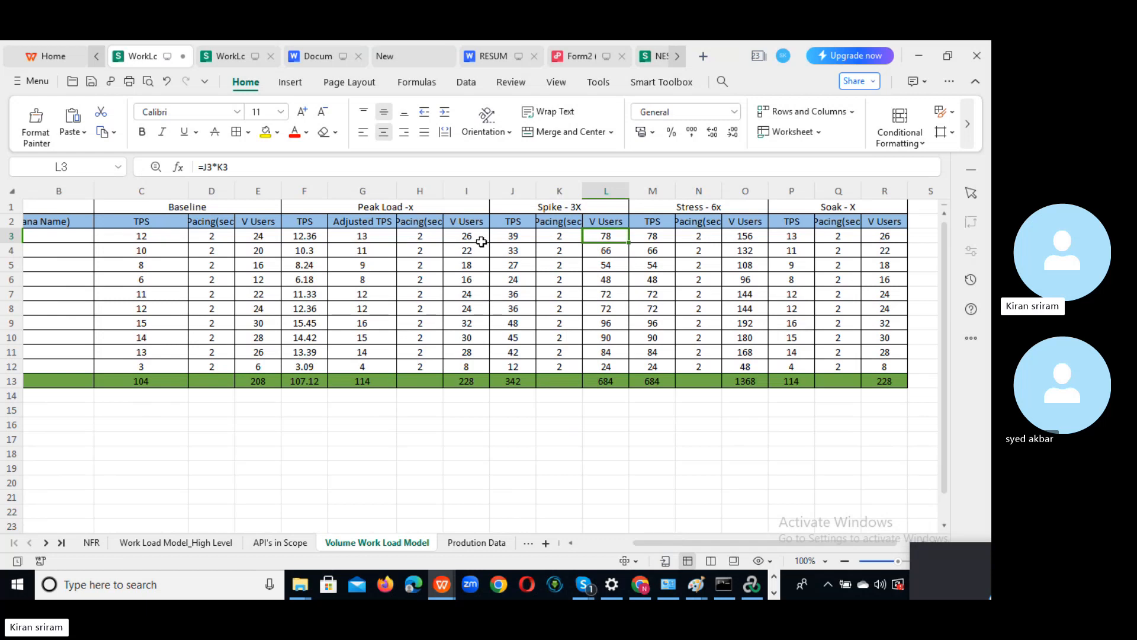
{"action": "left_click", "coordinate": [750, 236]}
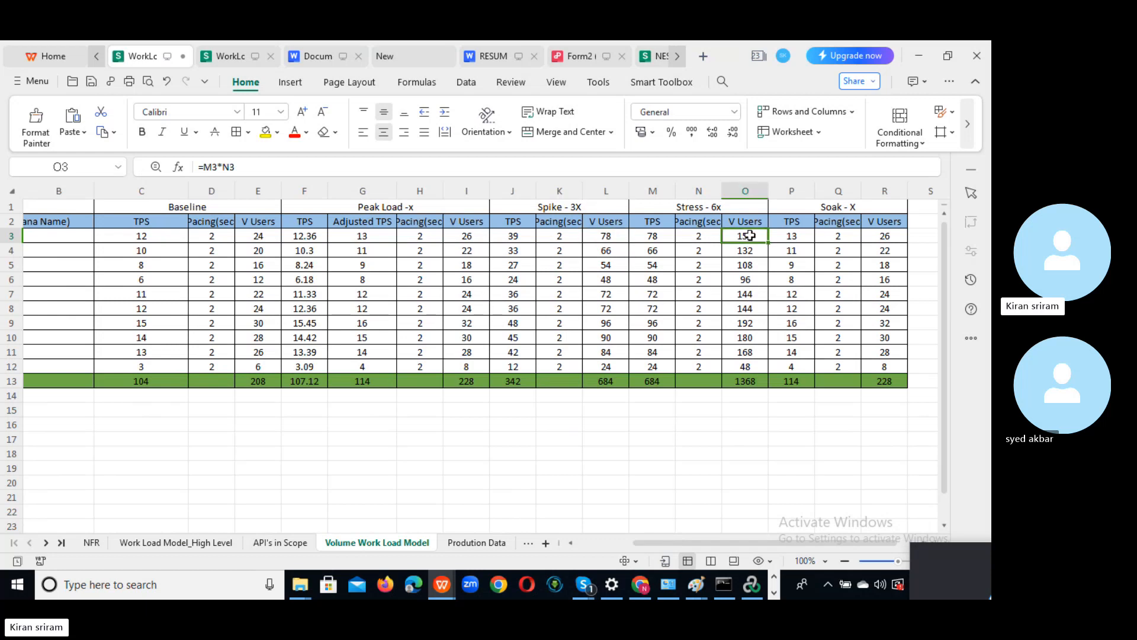
{"action": "left_click", "coordinate": [889, 236]}
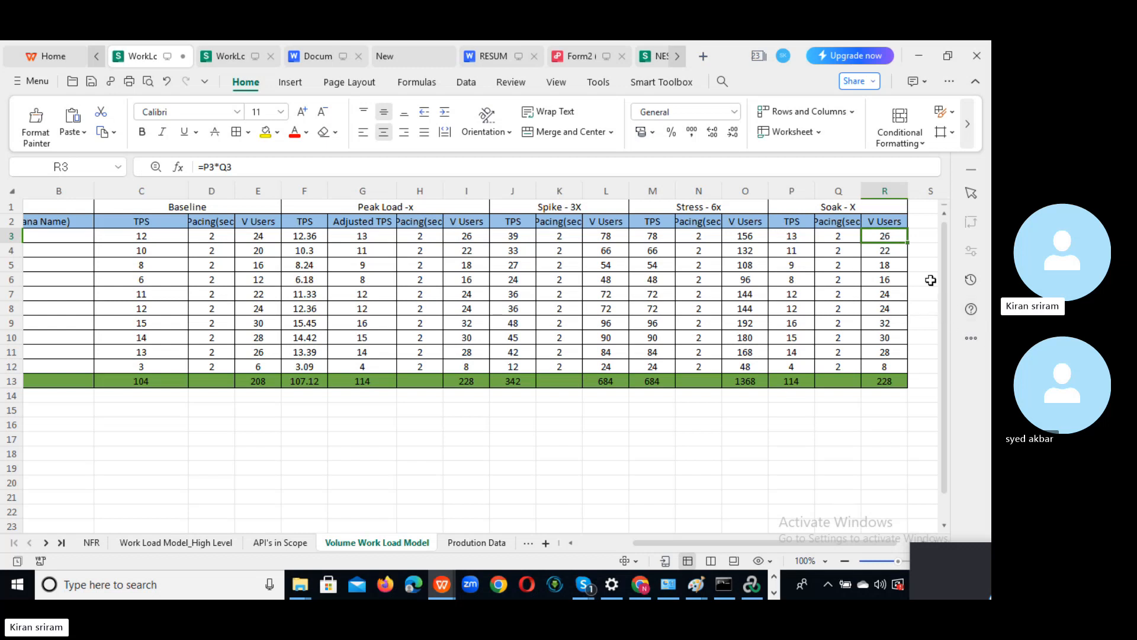
- Inspect API1's TPS, pacing and V Users cells in the Baseline block
{"action": "left_click_drag", "start_coordinate": [944, 237], "coordinate": [585, 448]}
{"action": "left_click", "coordinate": [66, 455]}
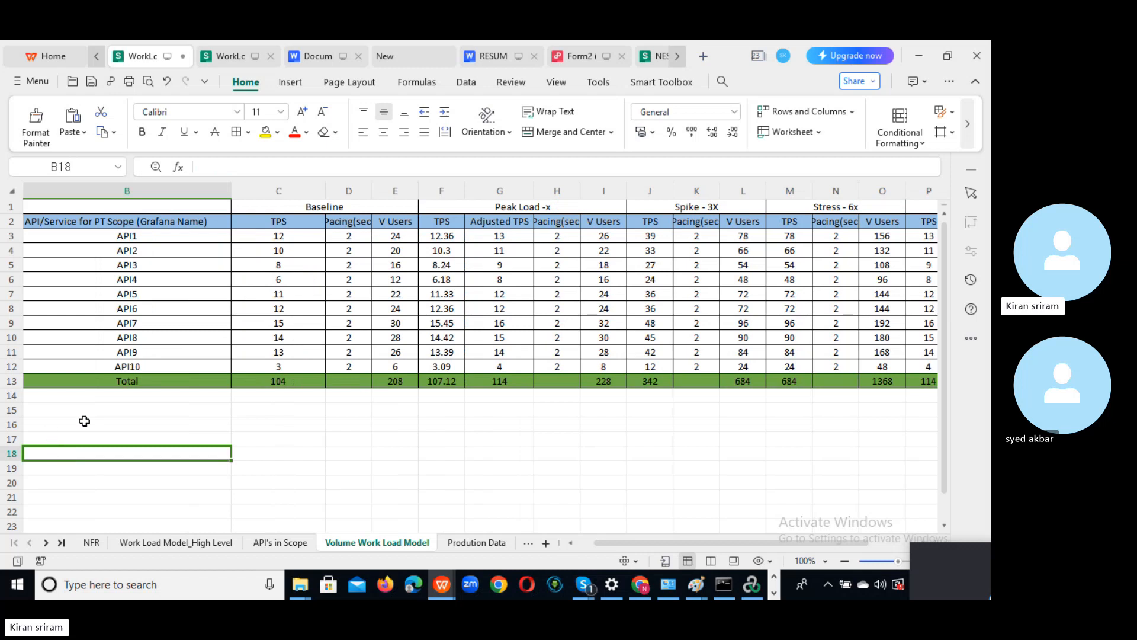
{"action": "left_click_drag", "start_coordinate": [634, 541], "coordinate": [582, 542]}
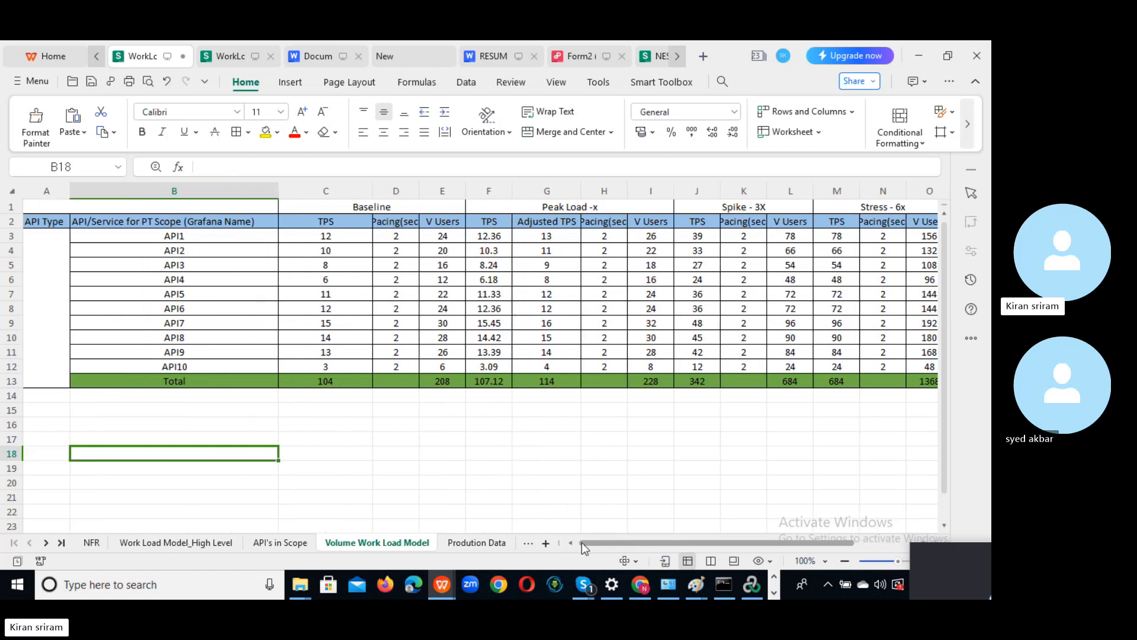
{"action": "left_click", "coordinate": [388, 207]}
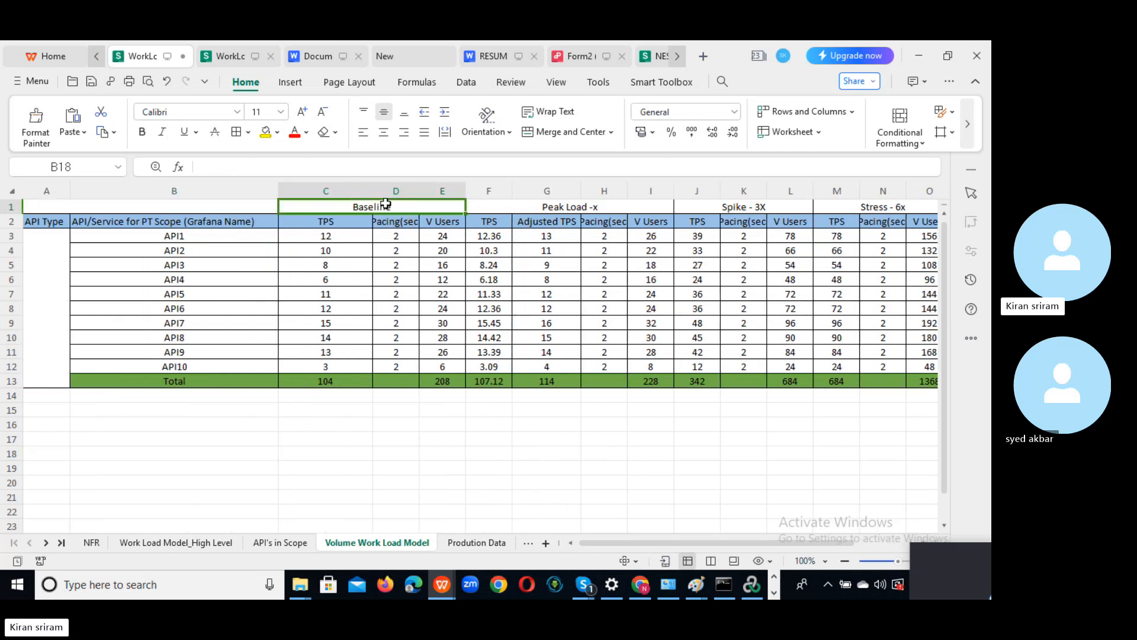
{"action": "left_click", "coordinate": [328, 236]}
{"action": "left_click", "coordinate": [407, 237]}
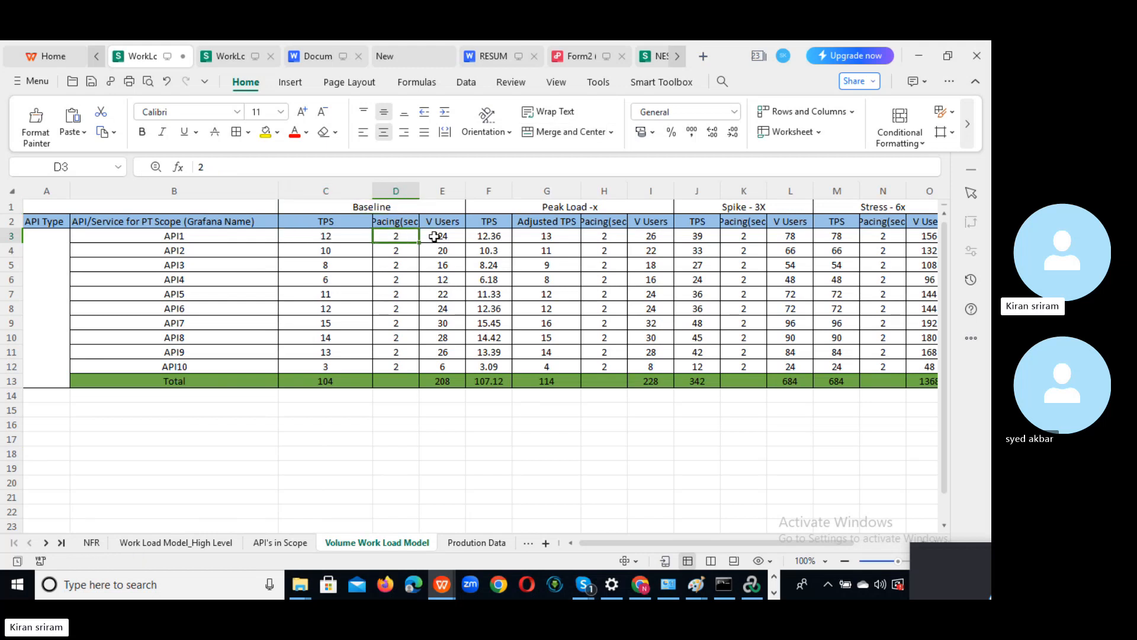
{"action": "left_click", "coordinate": [444, 237]}
{"action": "left_click", "coordinate": [379, 425]}
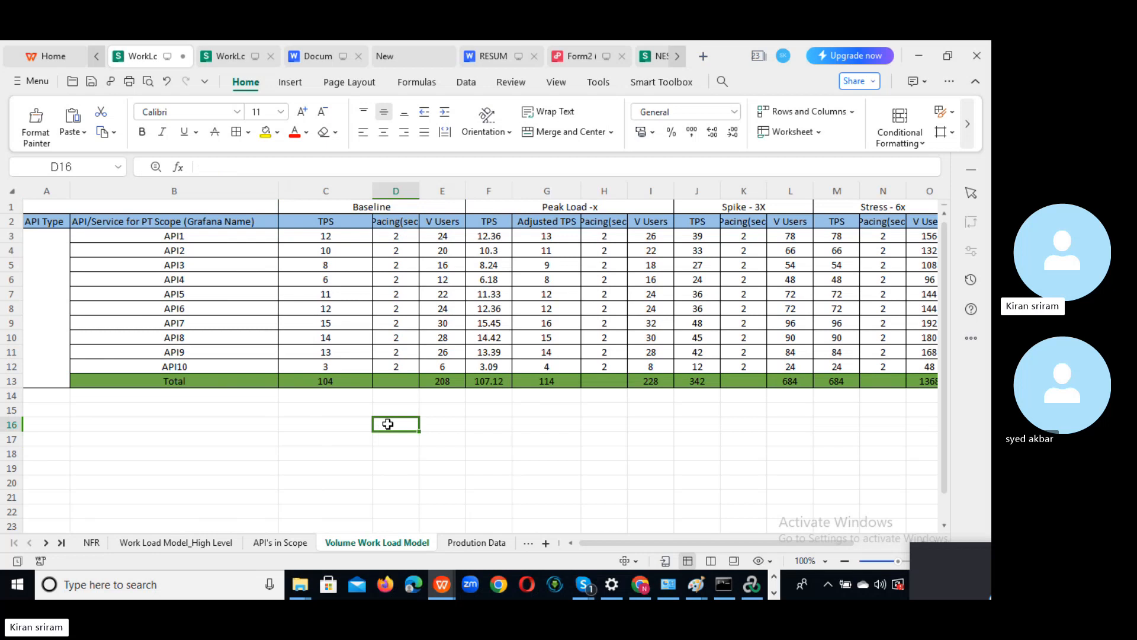
- Add a new worksheet and list Petstore, Webtour and Calculator in cells C3 to C5
{"action": "left_click", "coordinate": [545, 541]}
{"action": "left_click", "coordinate": [140, 235]}
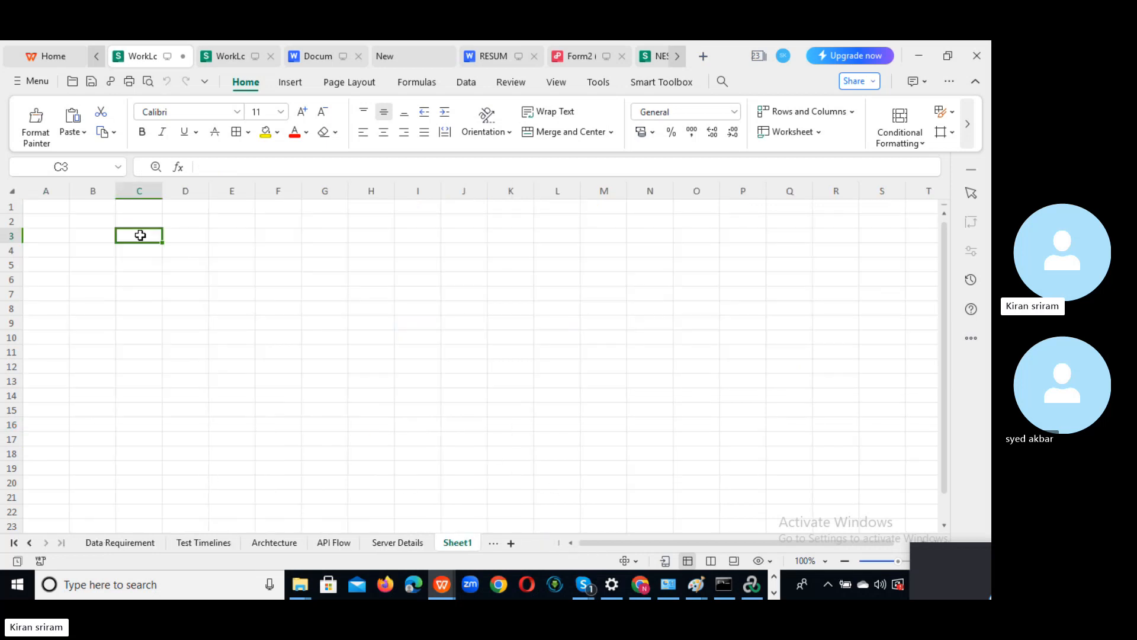
{"action": "type", "text": "Pe"}
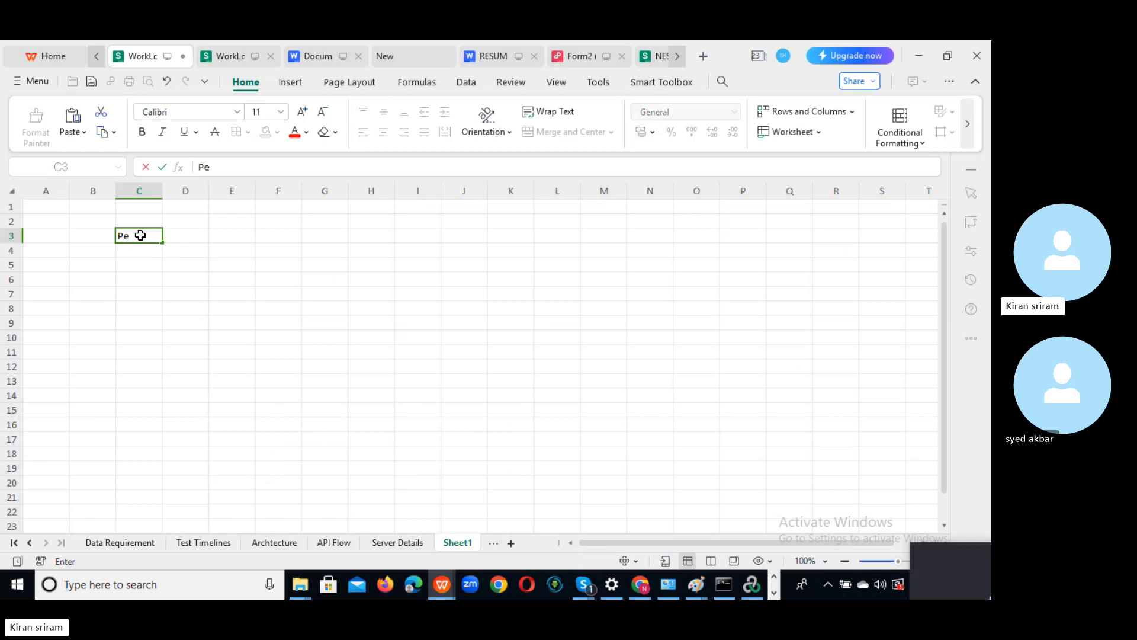
{"action": "type", "text": "tstore"}
{"action": "left_click", "coordinate": [145, 251]}
{"action": "type", "text": "Webtour"}
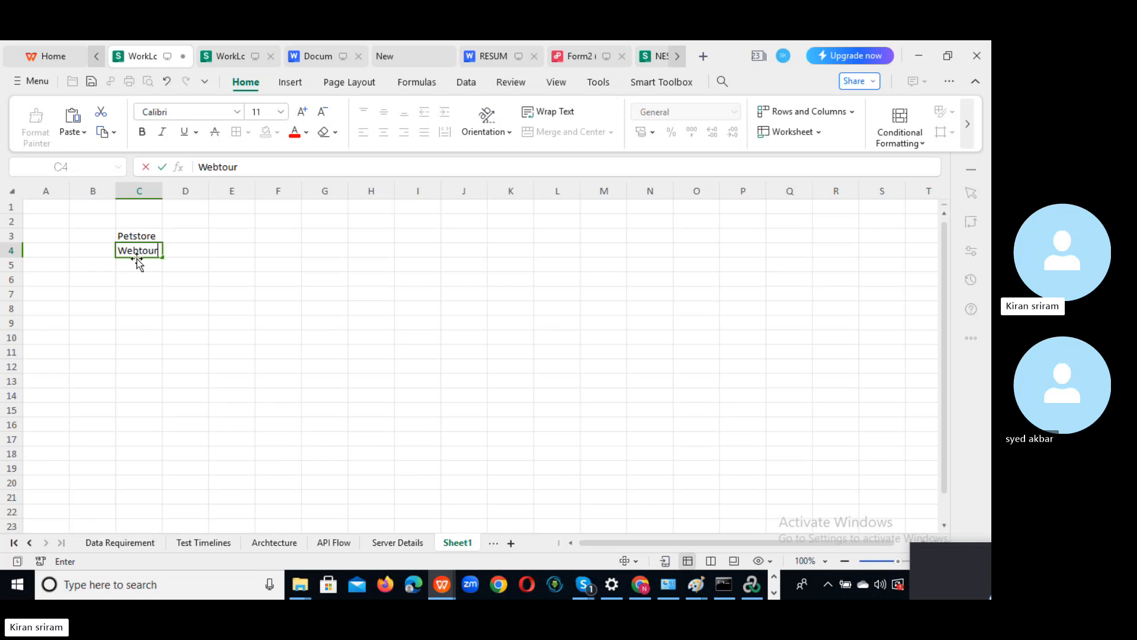
{"action": "left_click", "coordinate": [137, 261]}
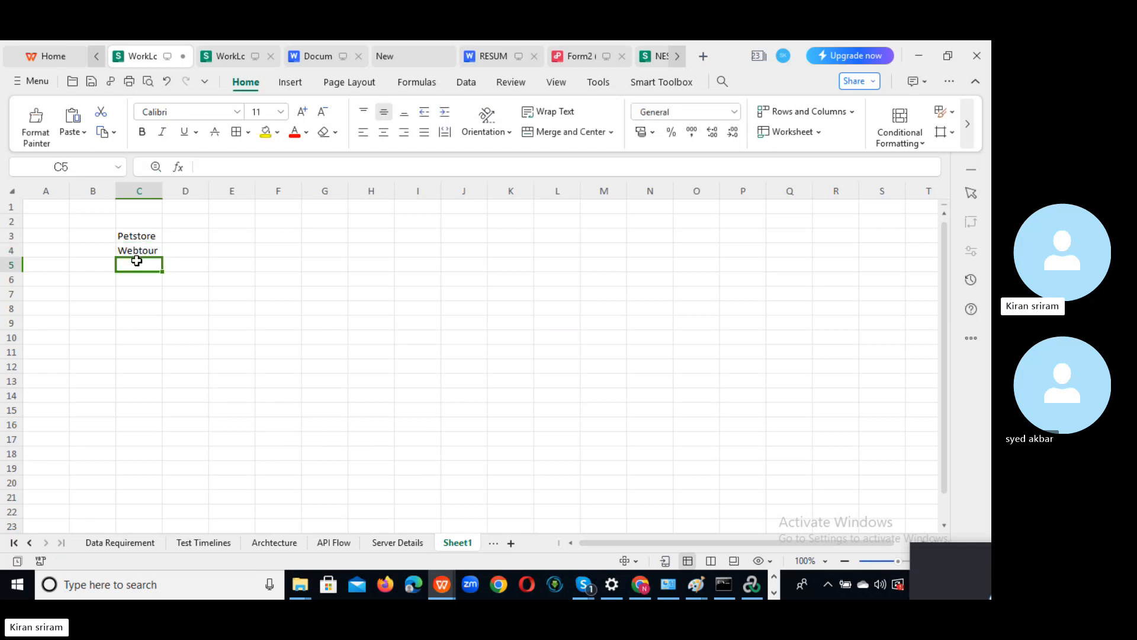
{"action": "type", "text": "Cal"}
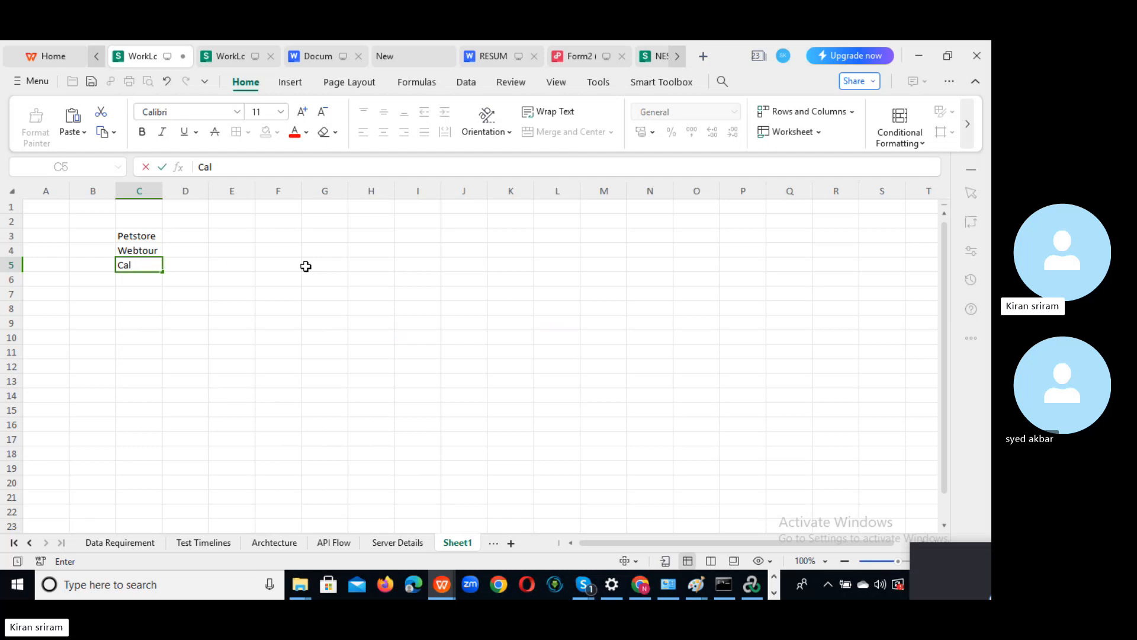
{"action": "type", "text": "culator"}
{"action": "left_click", "coordinate": [248, 378]}
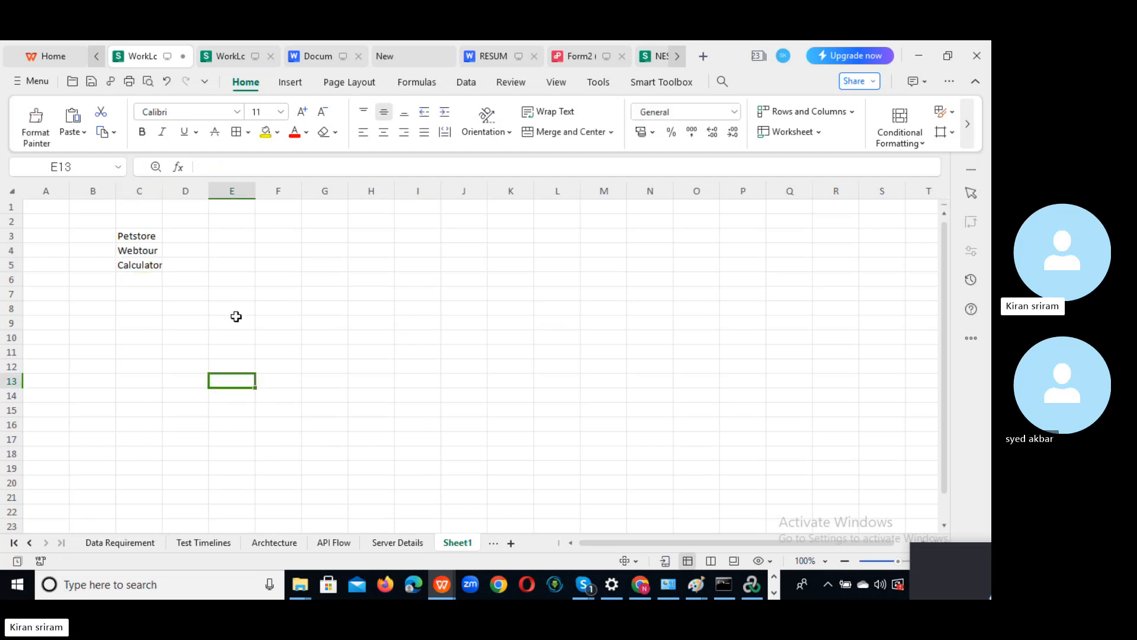
- Enter the column header Baseline in cell D2, above and beside the application list
{"action": "left_click", "coordinate": [181, 221]}
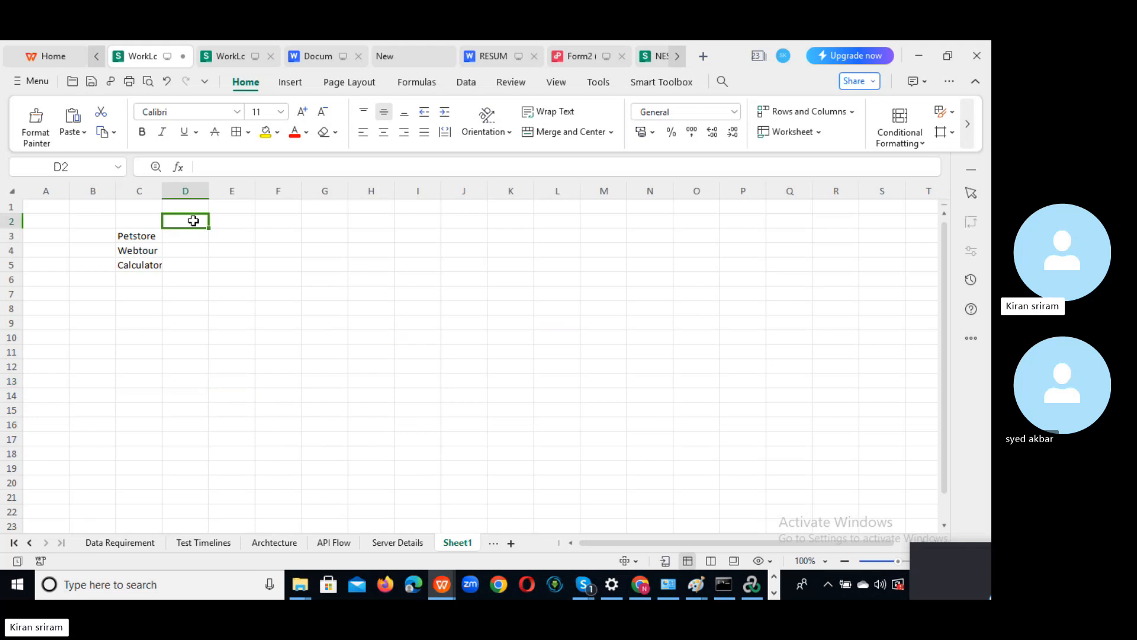
{"action": "type", "text": "Base"}
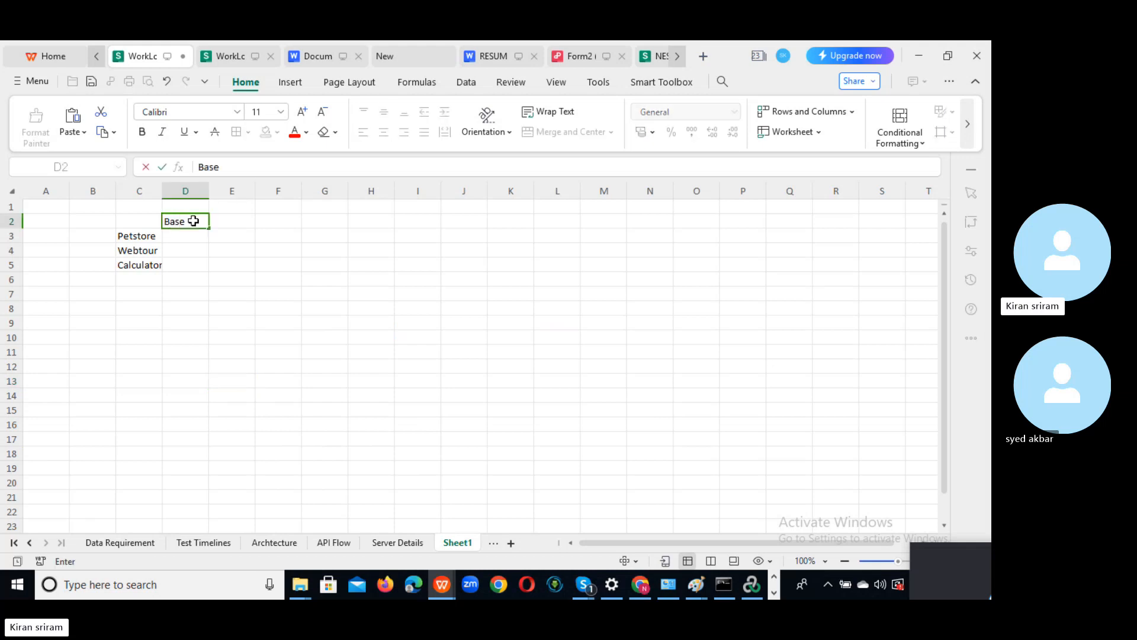
{"action": "type", "text": "line"}
{"action": "left_click", "coordinate": [234, 221]}
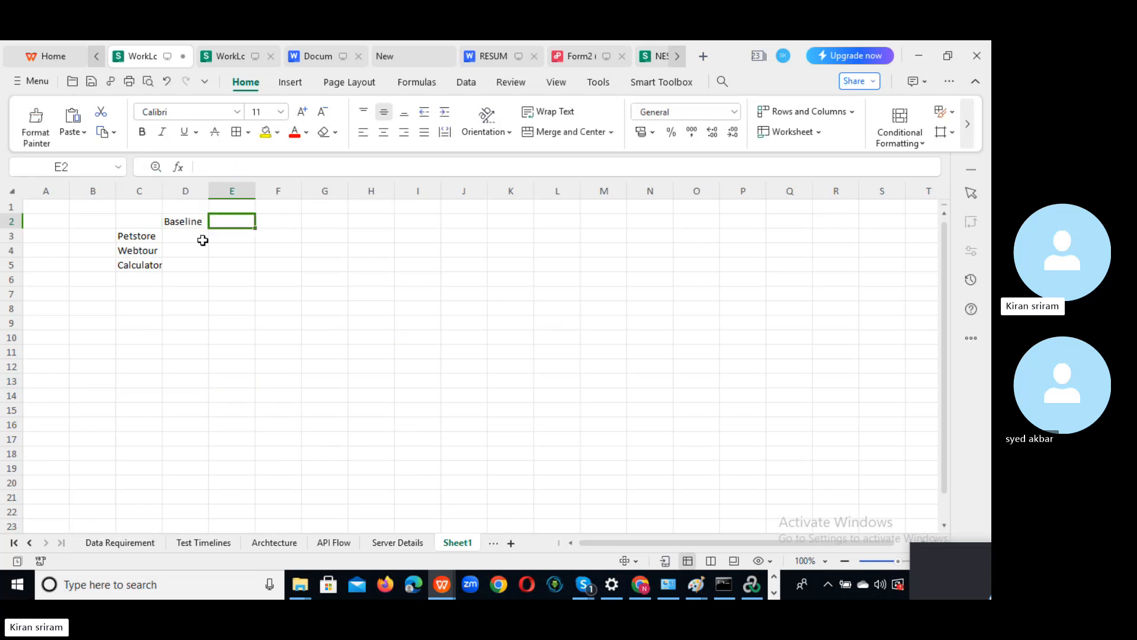
{"action": "left_click", "coordinate": [180, 234]}
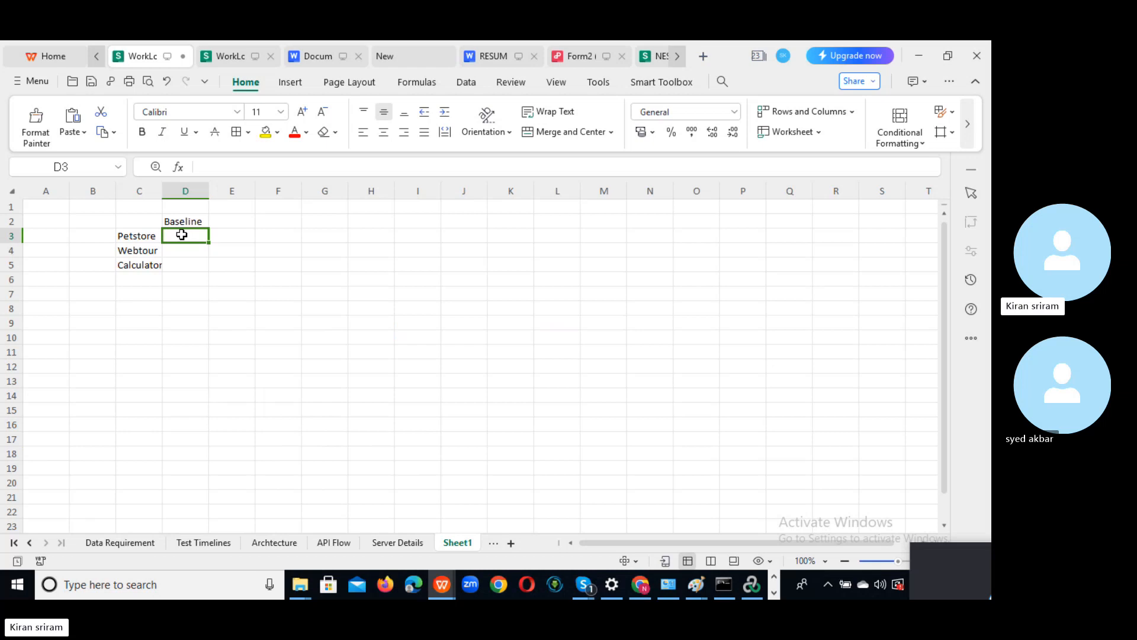
{"action": "left_click", "coordinate": [182, 324]}
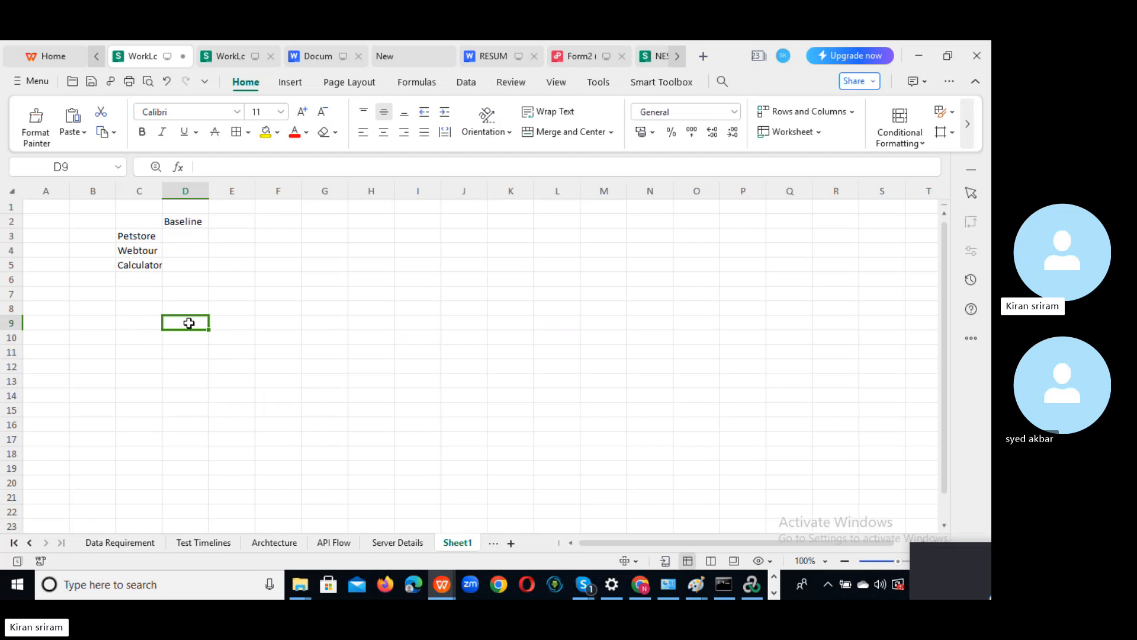
{"action": "left_click", "coordinate": [246, 321]}
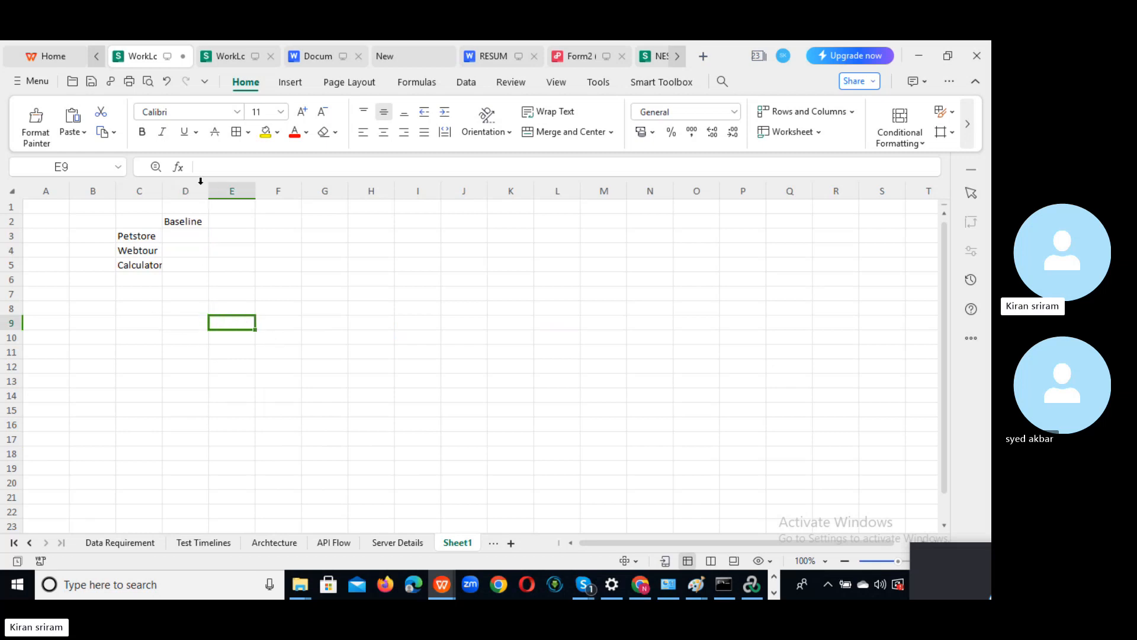
{"action": "left_click", "coordinate": [345, 336]}
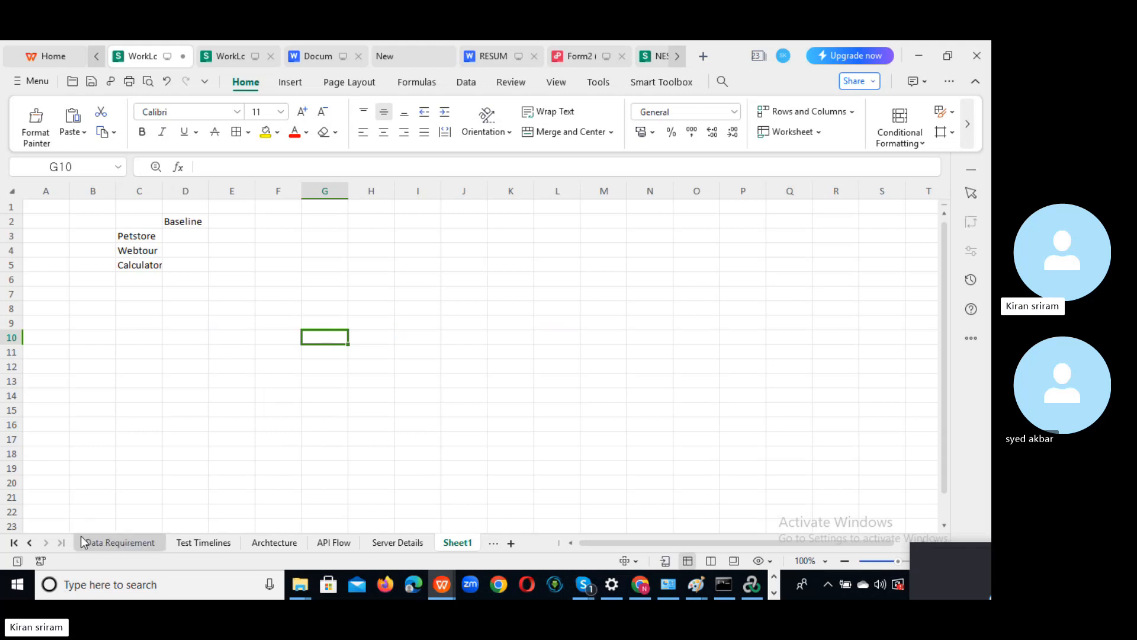
- Return to the Volume Work Load Model sheet and inspect API1's Baseline TPS
{"action": "left_click", "coordinate": [29, 544]}
{"action": "left_click", "coordinate": [30, 544]}
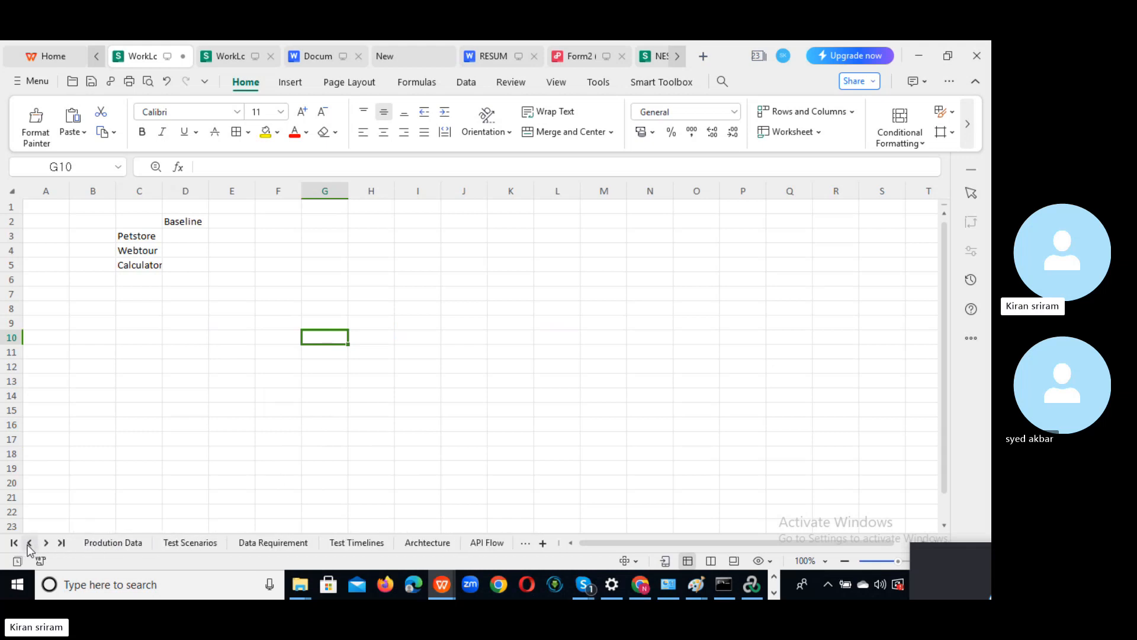
{"action": "left_click", "coordinate": [29, 543]}
{"action": "left_click", "coordinate": [30, 544]}
{"action": "left_click", "coordinate": [194, 540]}
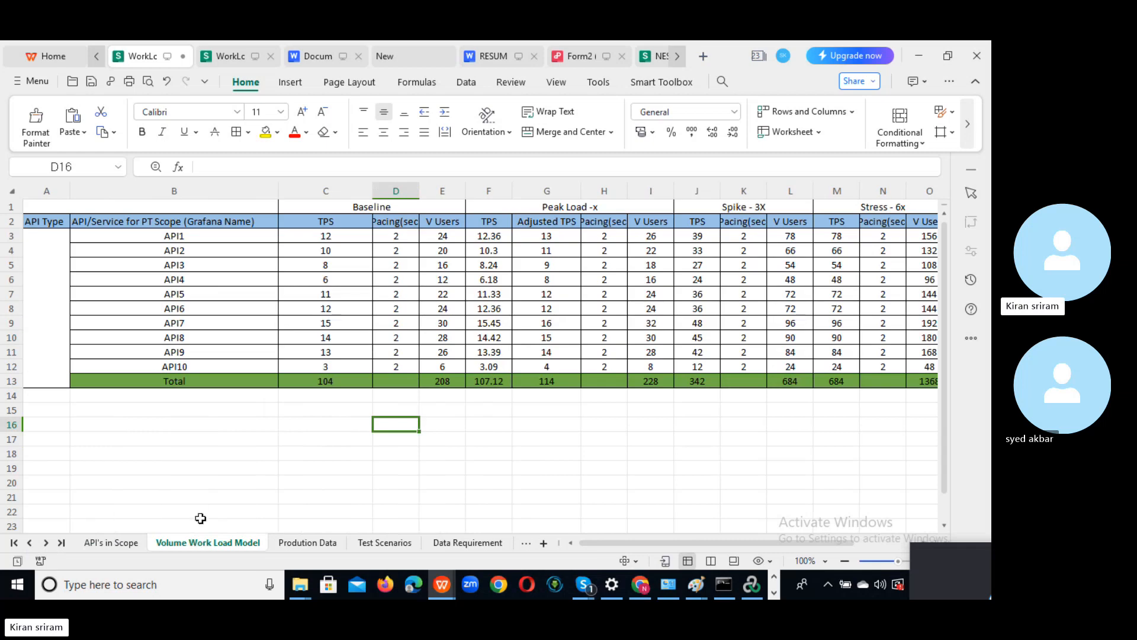
{"action": "left_click", "coordinate": [317, 238]}
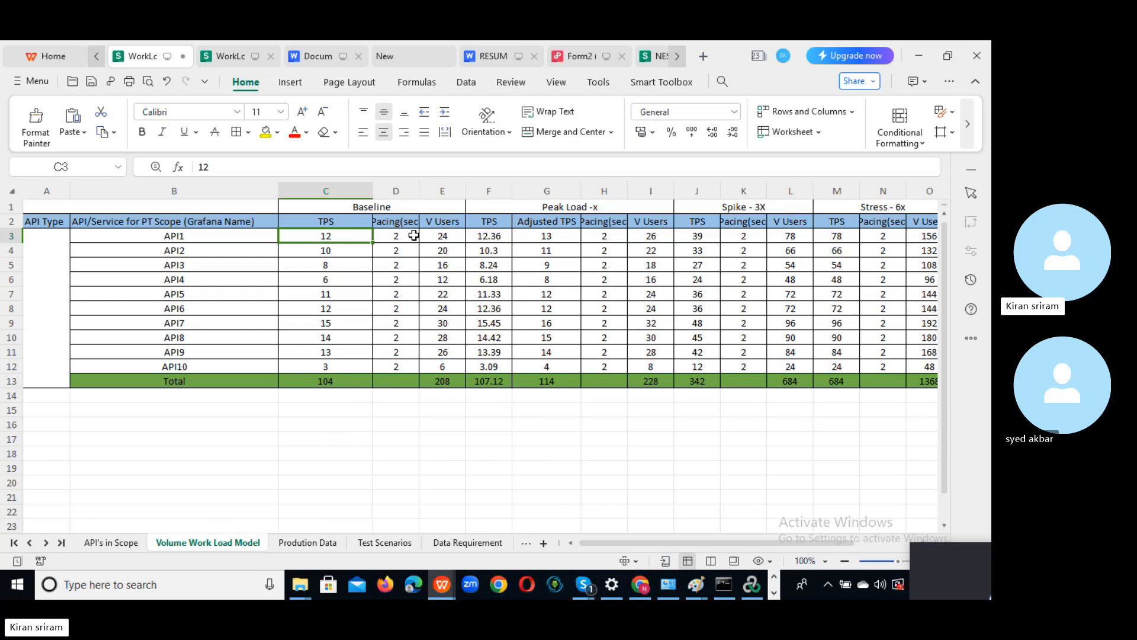
- Enter the note "no of users=TPS*Pacing" in cell E18, below the Volume Work Load Model table
{"action": "left_click", "coordinate": [451, 238]}
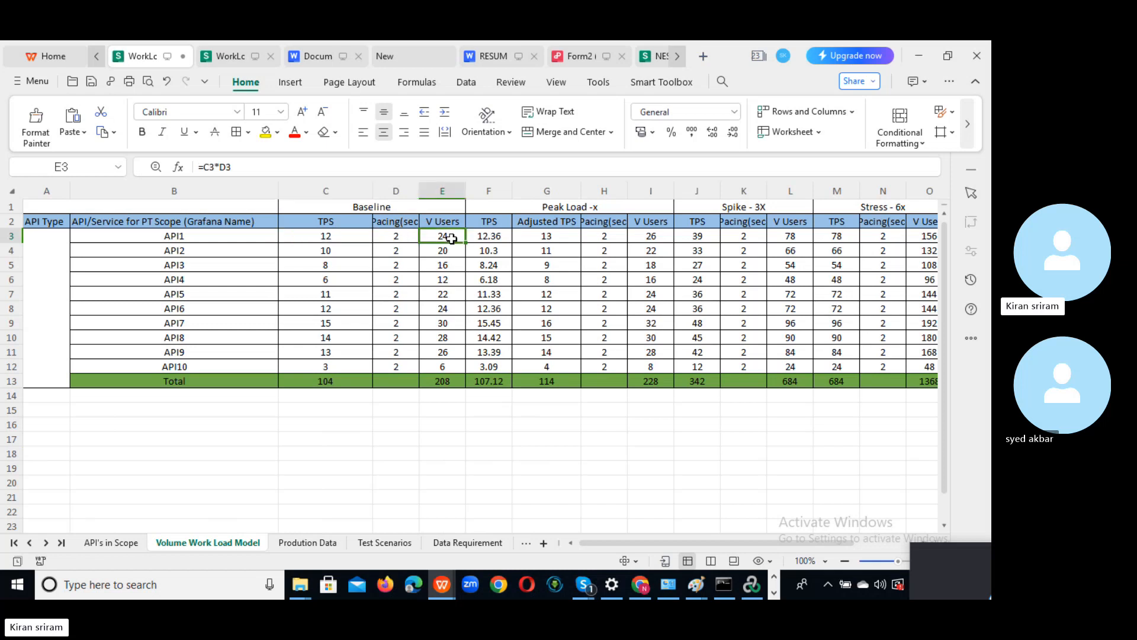
{"action": "left_click", "coordinate": [443, 456]}
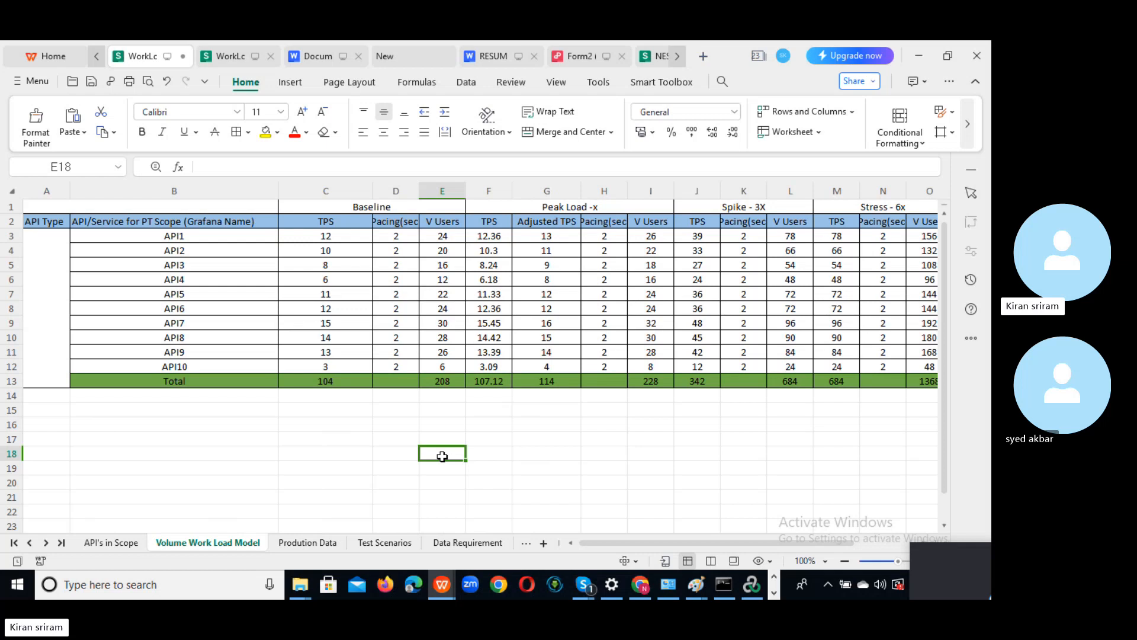
{"action": "type", "text": "no of"}
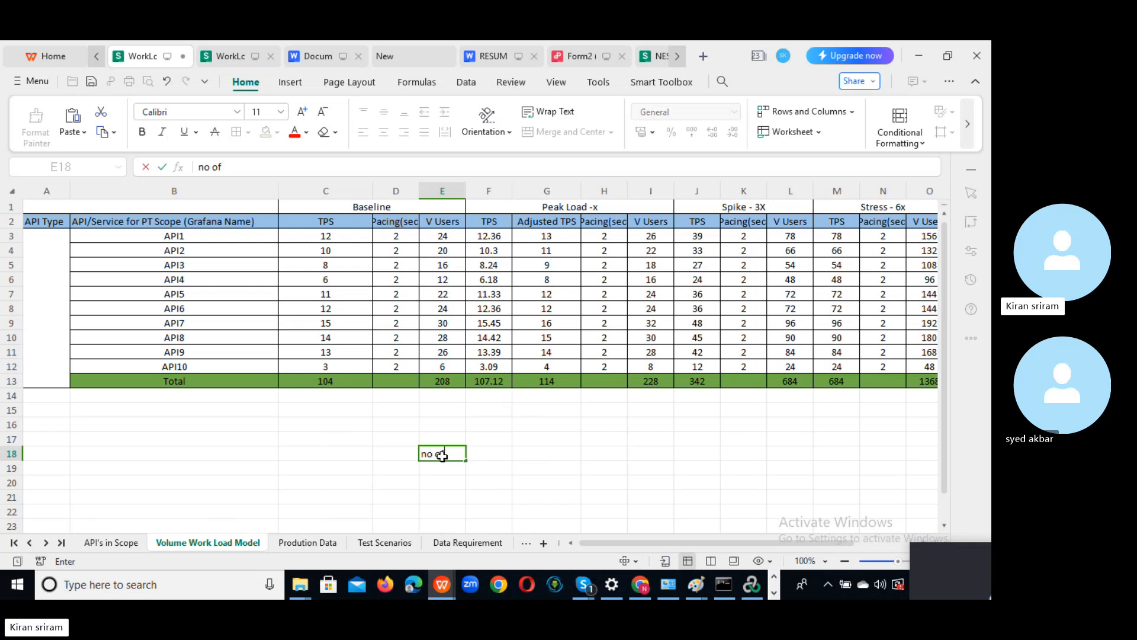
{"action": "type", "text": " users=TPS"}
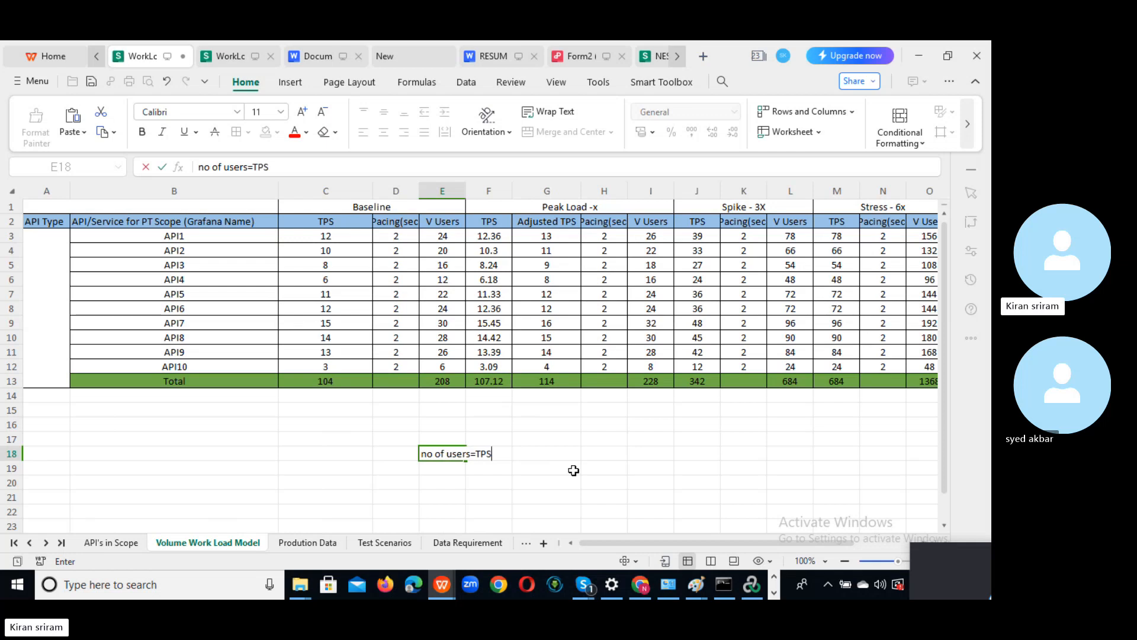
{"action": "type", "text": "*Pacing"}
{"action": "left_click", "coordinate": [504, 482]}
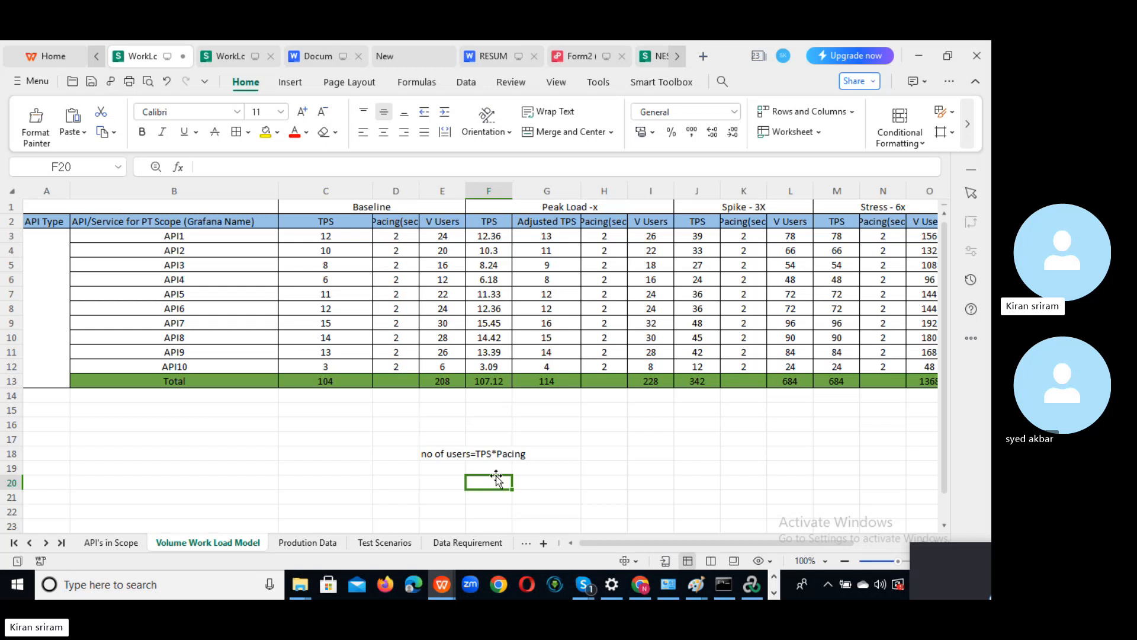
{"action": "left_click", "coordinate": [452, 457]}
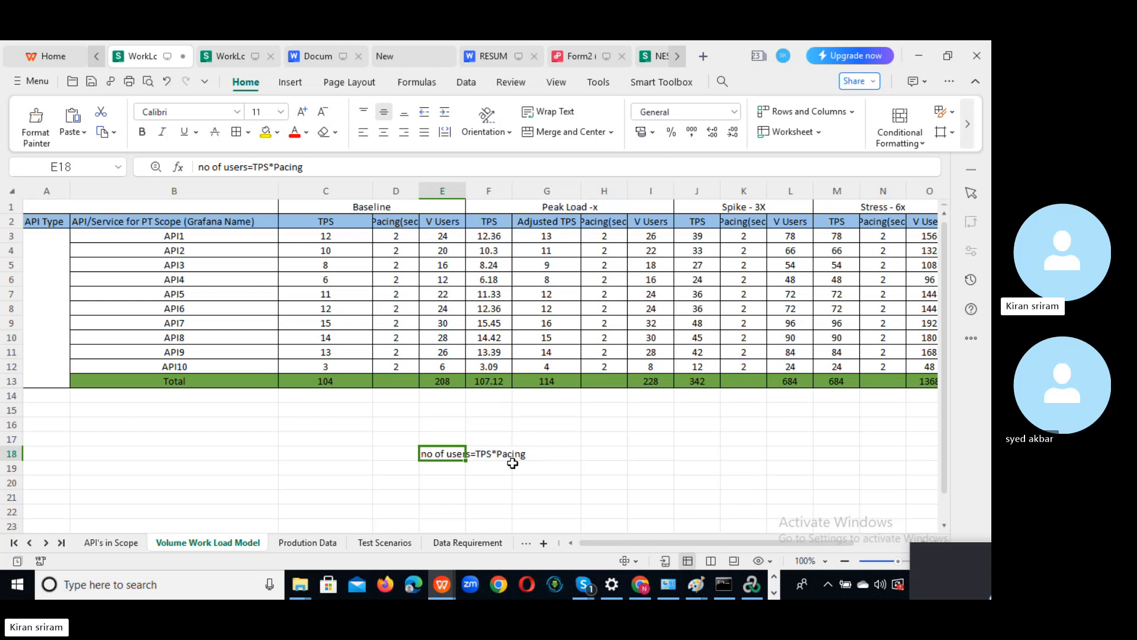
{"action": "left_click", "coordinate": [443, 472]}
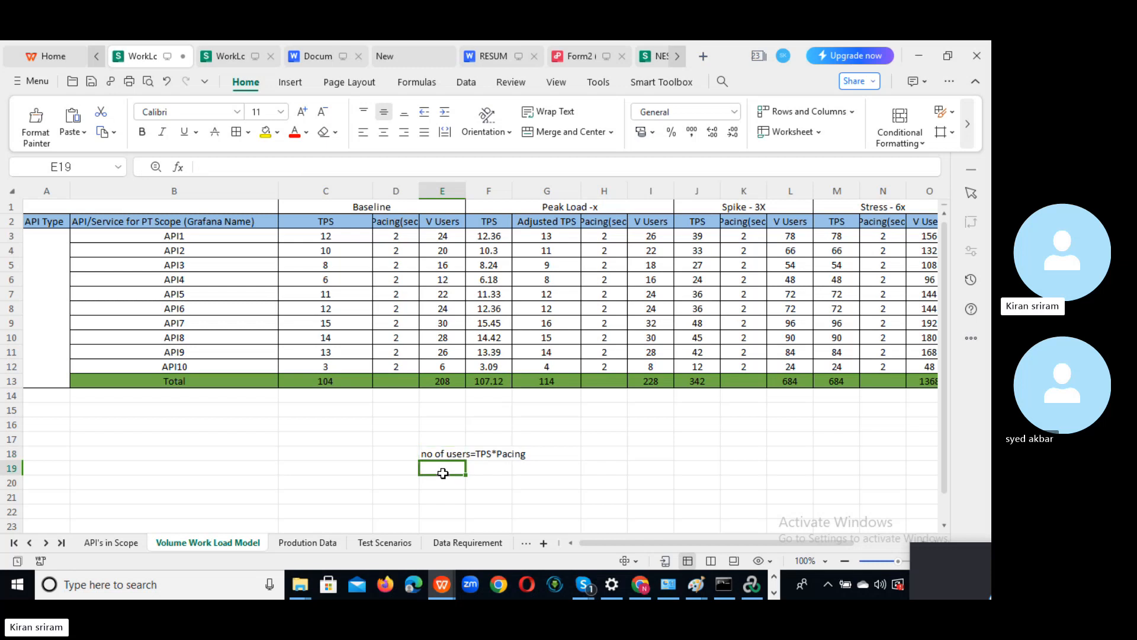
{"action": "left_click", "coordinate": [632, 454]}
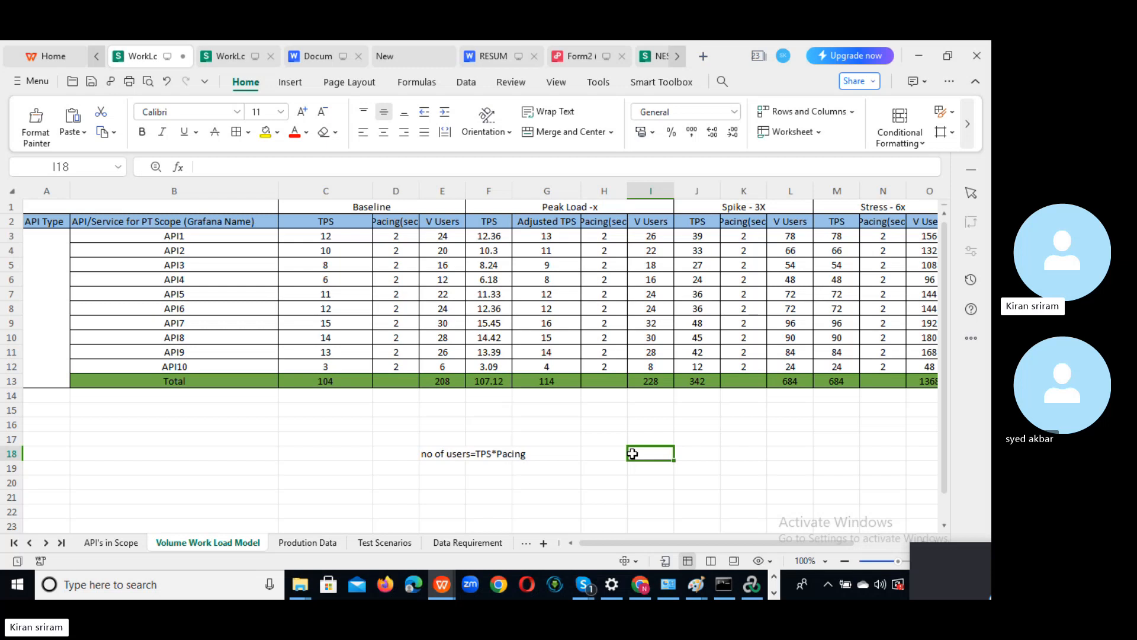
- Copy the "no of users=TPS*Pacing" note from row 18 to cell D13 of Sheet1
{"action": "left_click", "coordinate": [510, 456]}
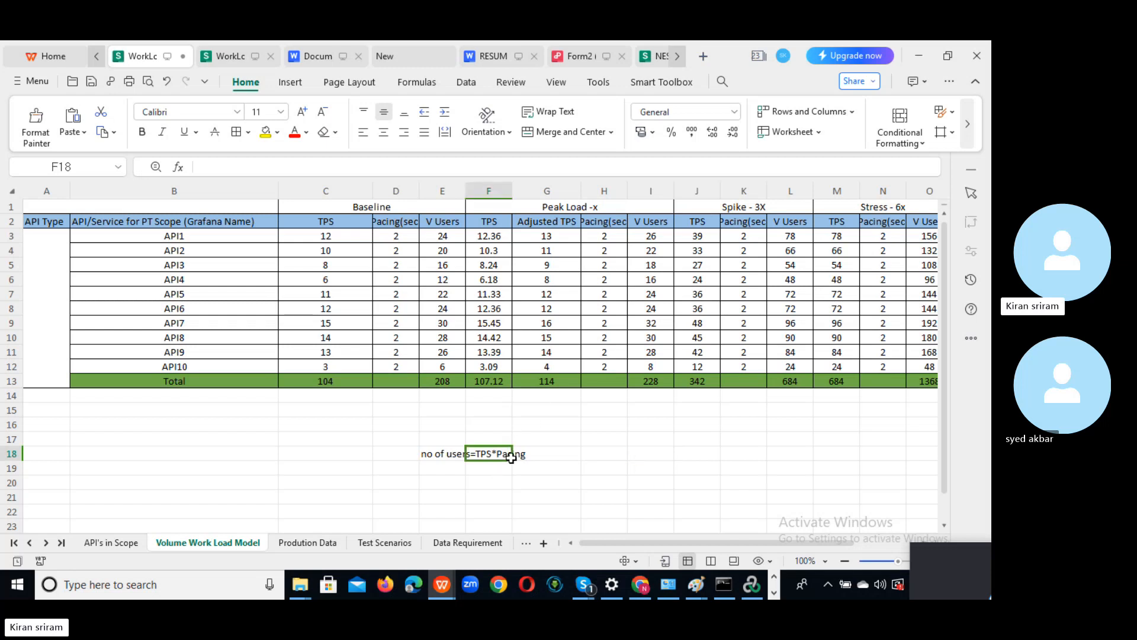
{"action": "left_click_drag", "start_coordinate": [423, 453], "coordinate": [529, 473]}
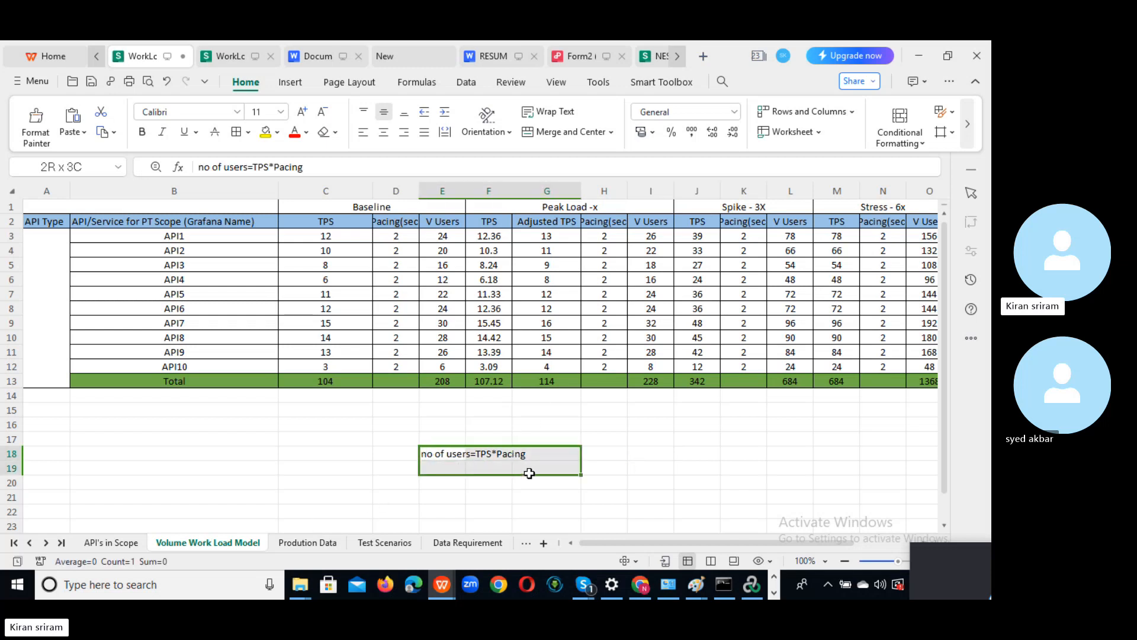
{"action": "left_click", "coordinate": [526, 455]}
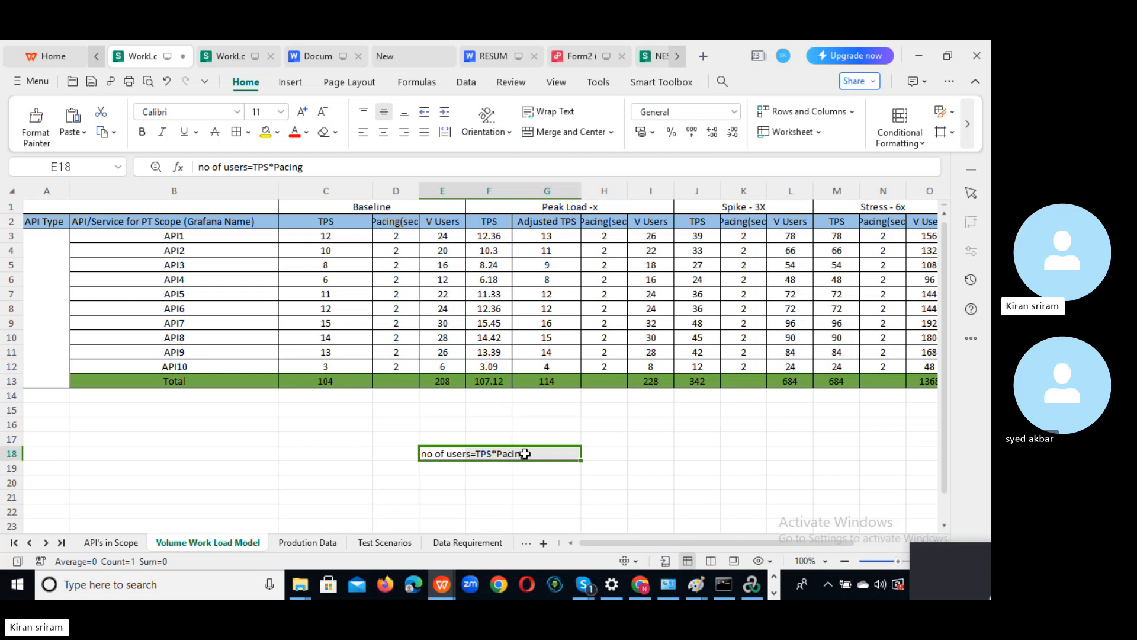
{"action": "key", "text": "ctrl+c"}
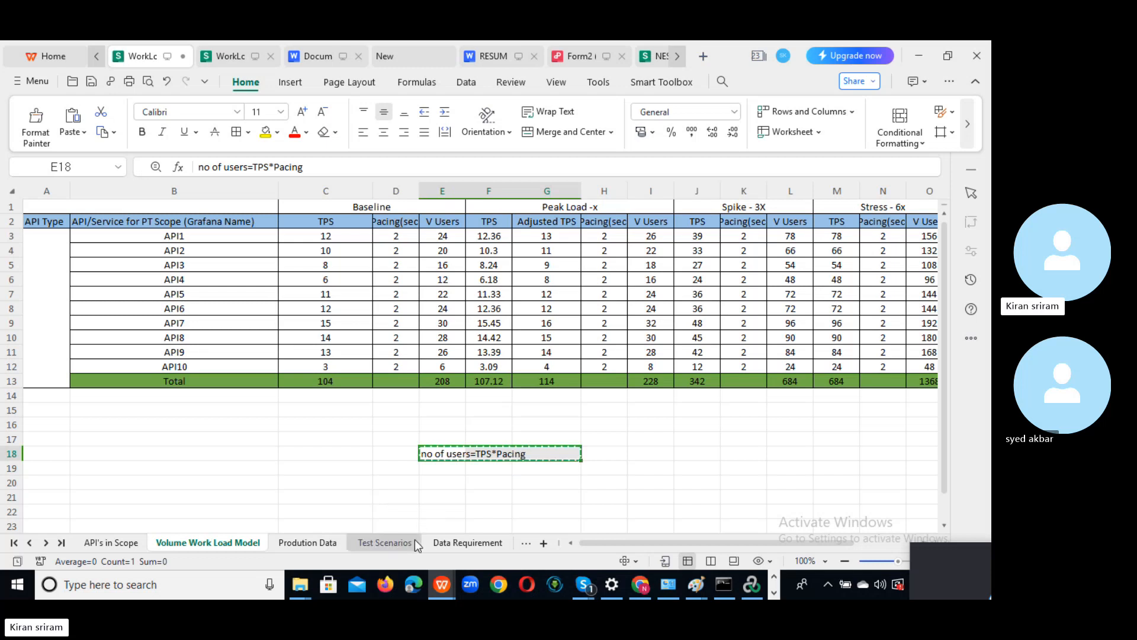
{"action": "left_click", "coordinate": [526, 543]}
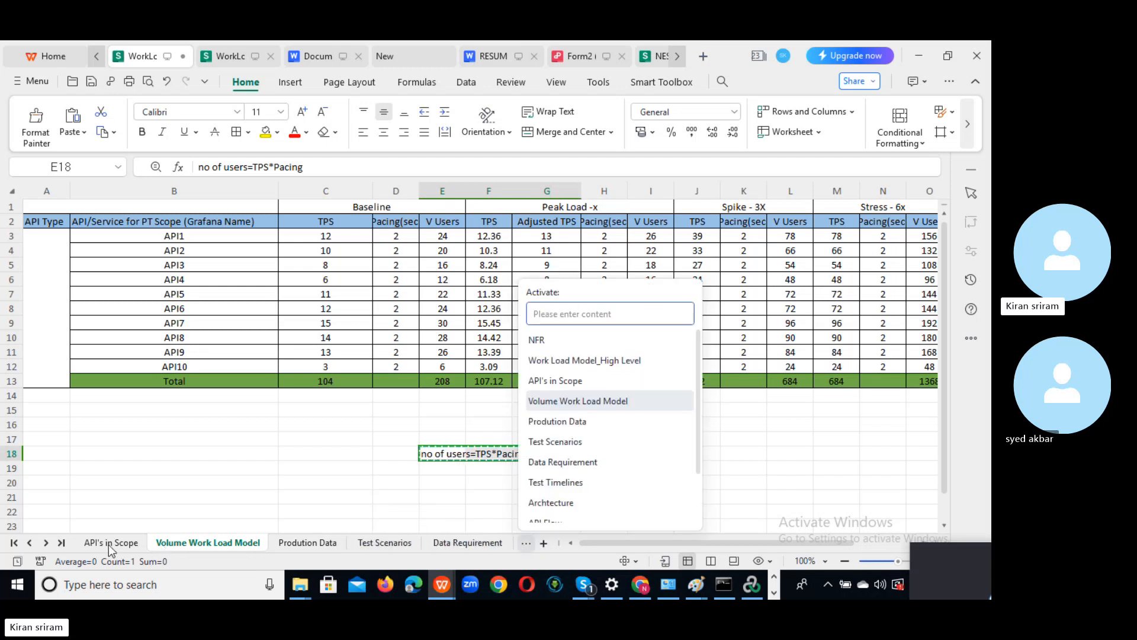
{"action": "left_click", "coordinate": [15, 543]}
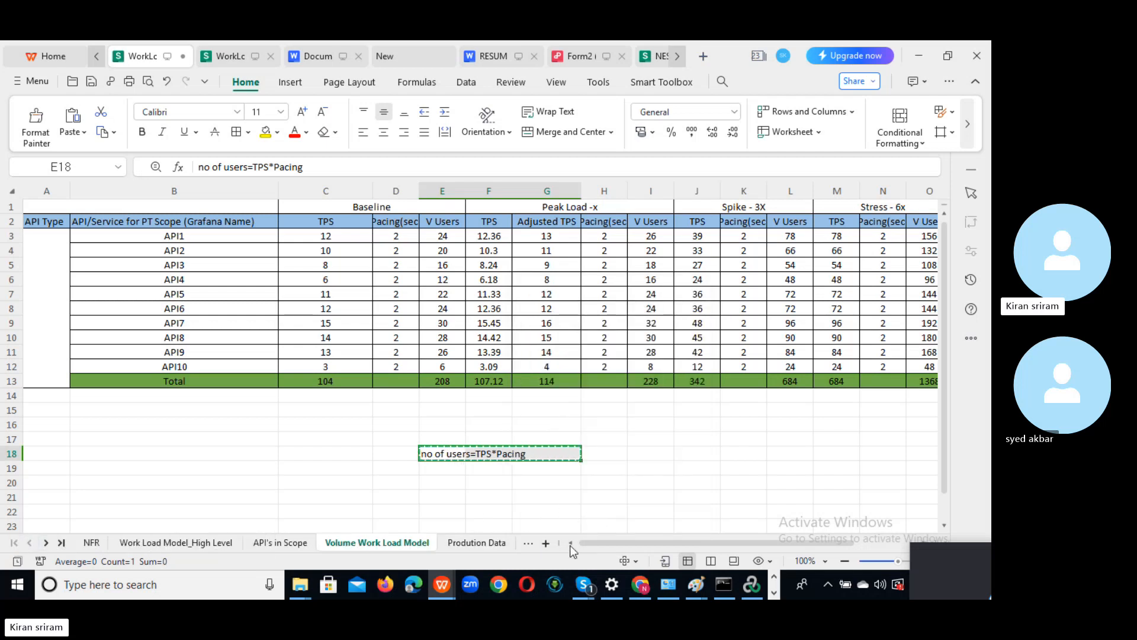
{"action": "left_click", "coordinate": [61, 543]}
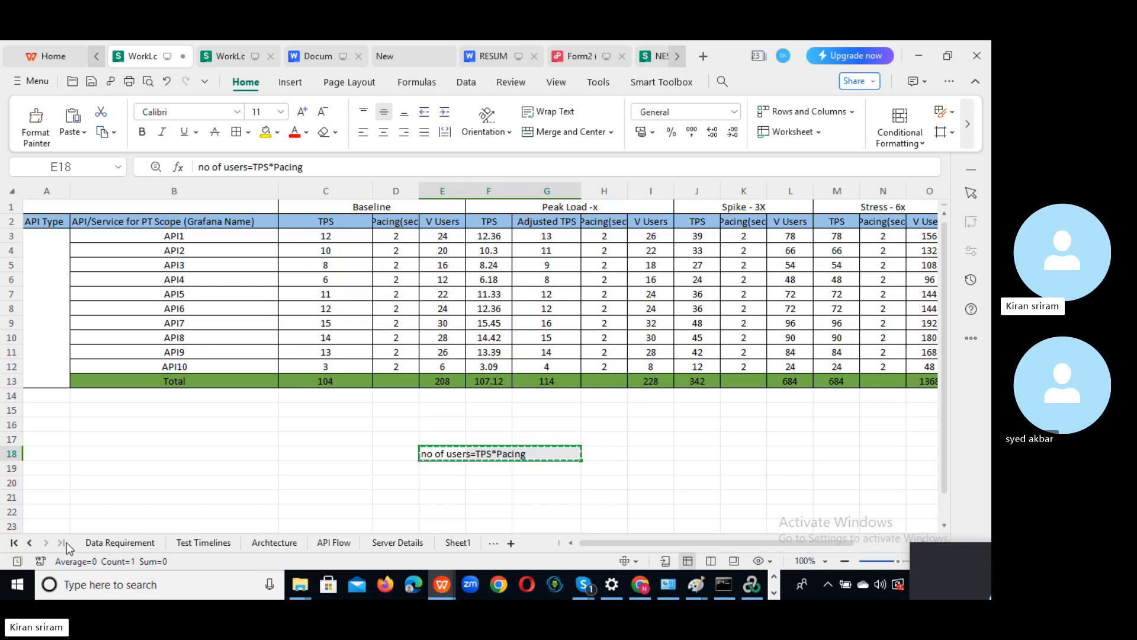
{"action": "left_click", "coordinate": [456, 543]}
{"action": "left_click", "coordinate": [194, 378]}
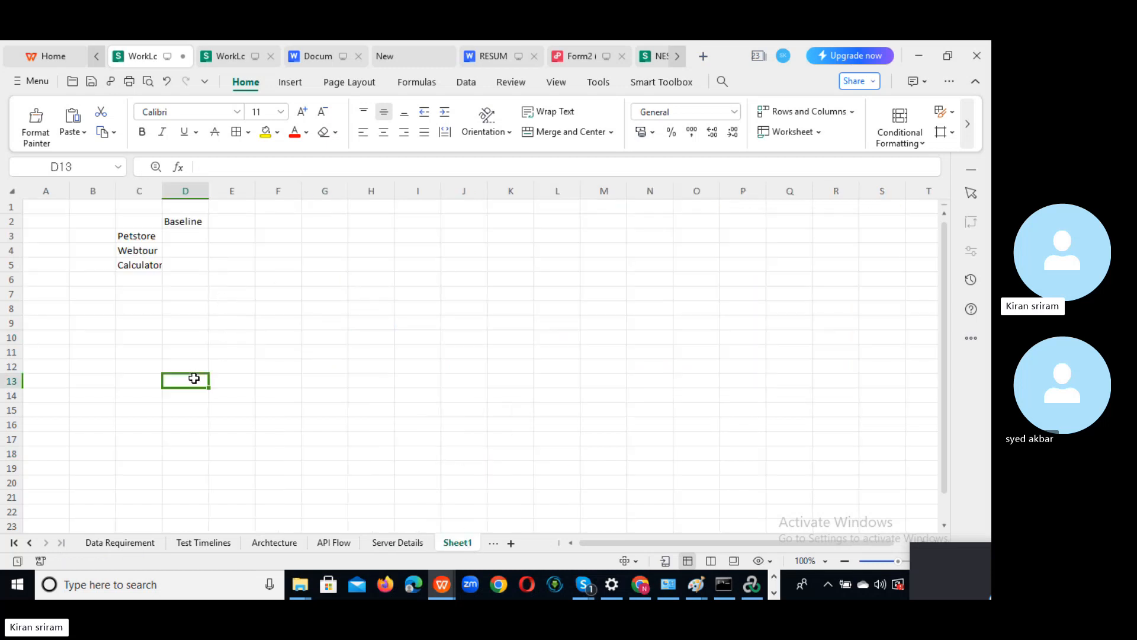
{"action": "key", "text": "ctrl+v"}
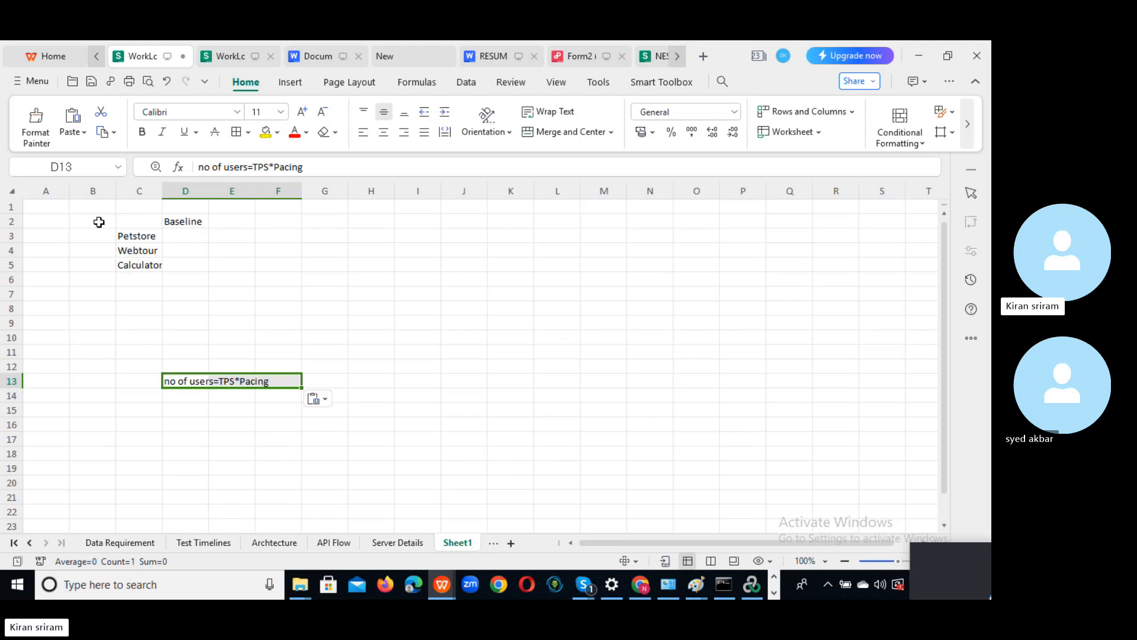
- Insert one row above the Baseline header row and move the Baseline header up into cell D2
{"action": "left_click", "coordinate": [9, 221]}
{"action": "right_click", "coordinate": [9, 220]}
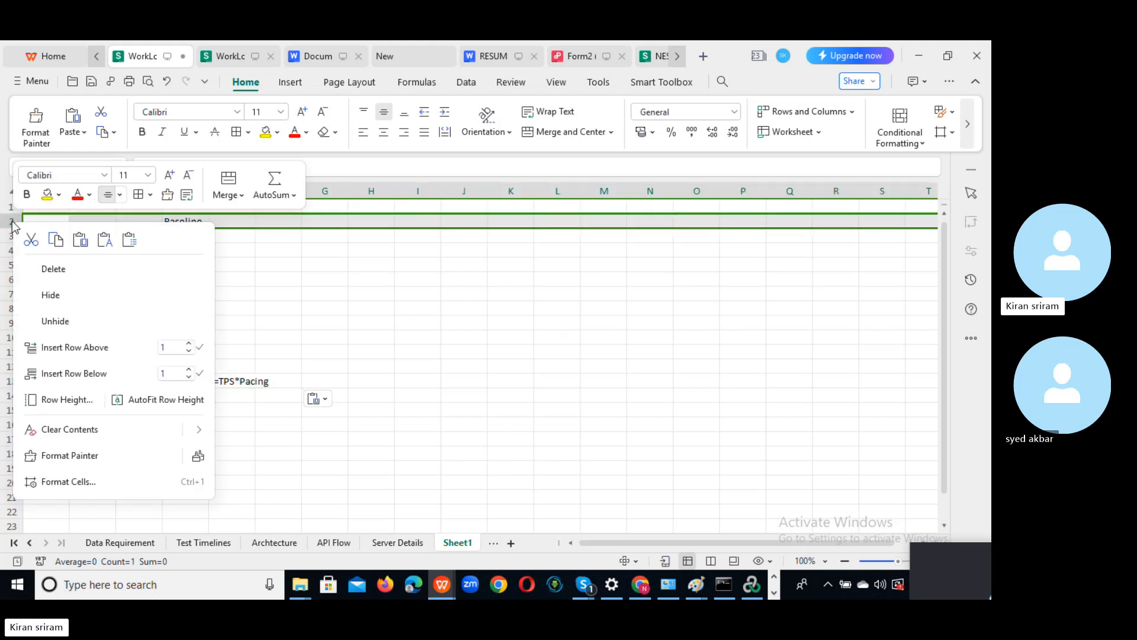
{"action": "left_click", "coordinate": [119, 350]}
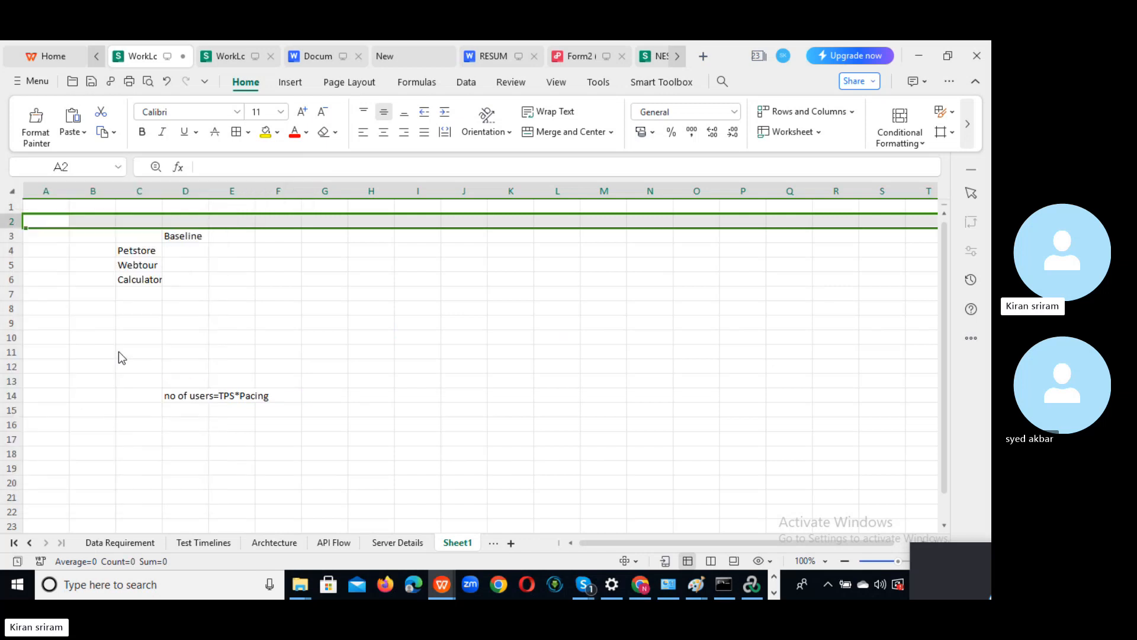
{"action": "left_click", "coordinate": [187, 237]}
{"action": "key", "text": "ctrl+c"}
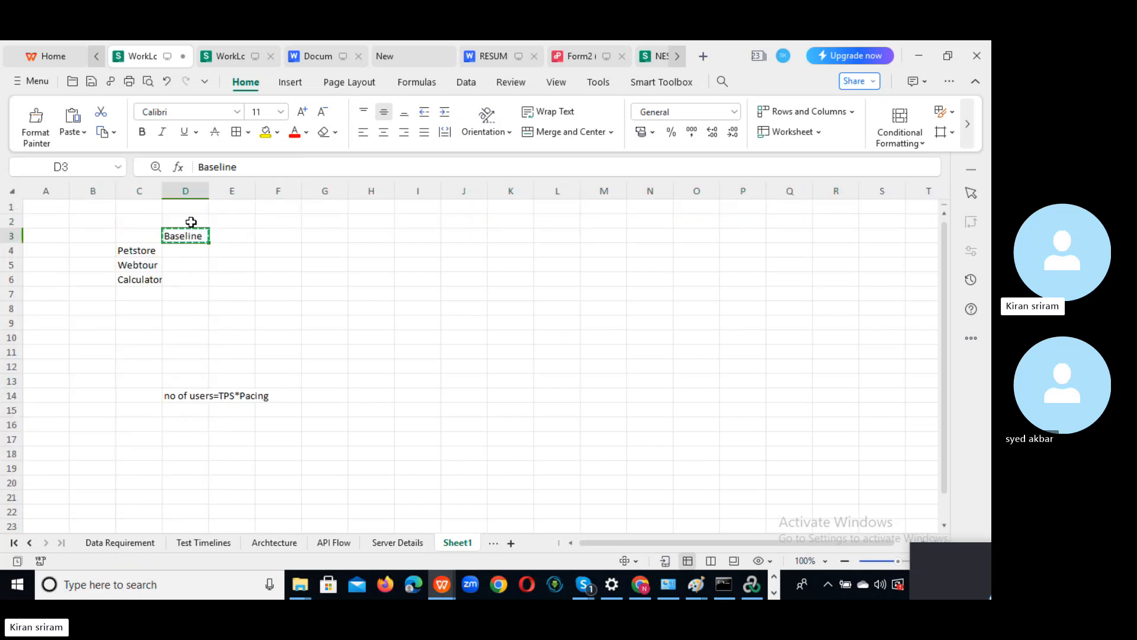
{"action": "left_click", "coordinate": [191, 221]}
{"action": "key", "text": "ctrl+v"}
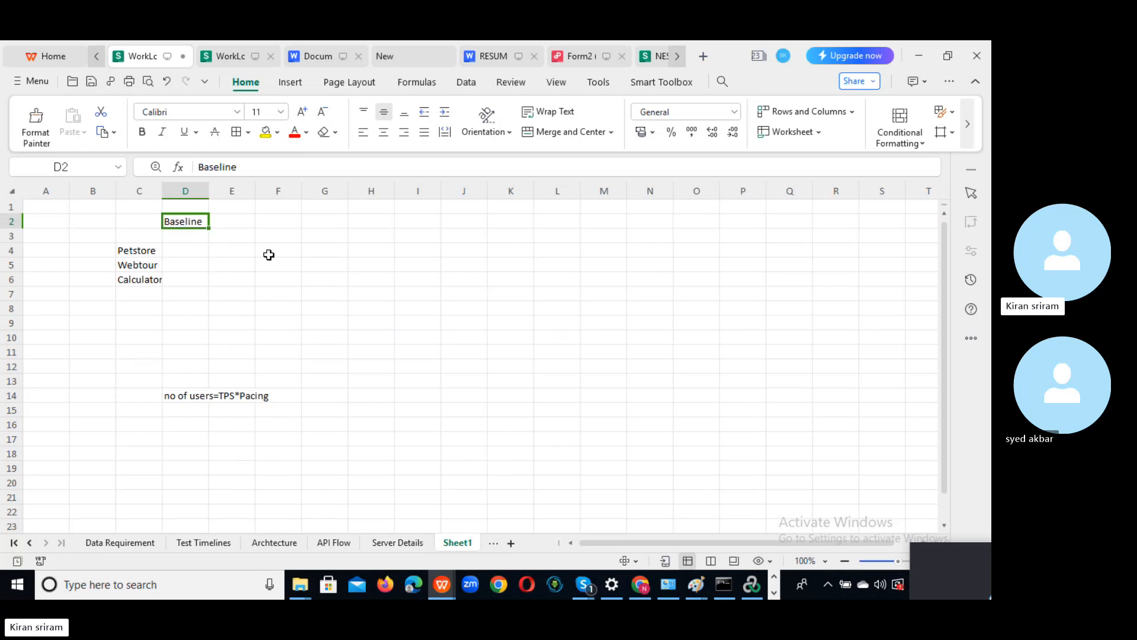
{"action": "left_click_drag", "start_coordinate": [266, 254], "coordinate": [234, 251]}
- Enter the subheaders TPS, Pacing 2 sec and VUsers in cells D3 to F3 under Baseline
{"action": "left_click", "coordinate": [178, 236]}
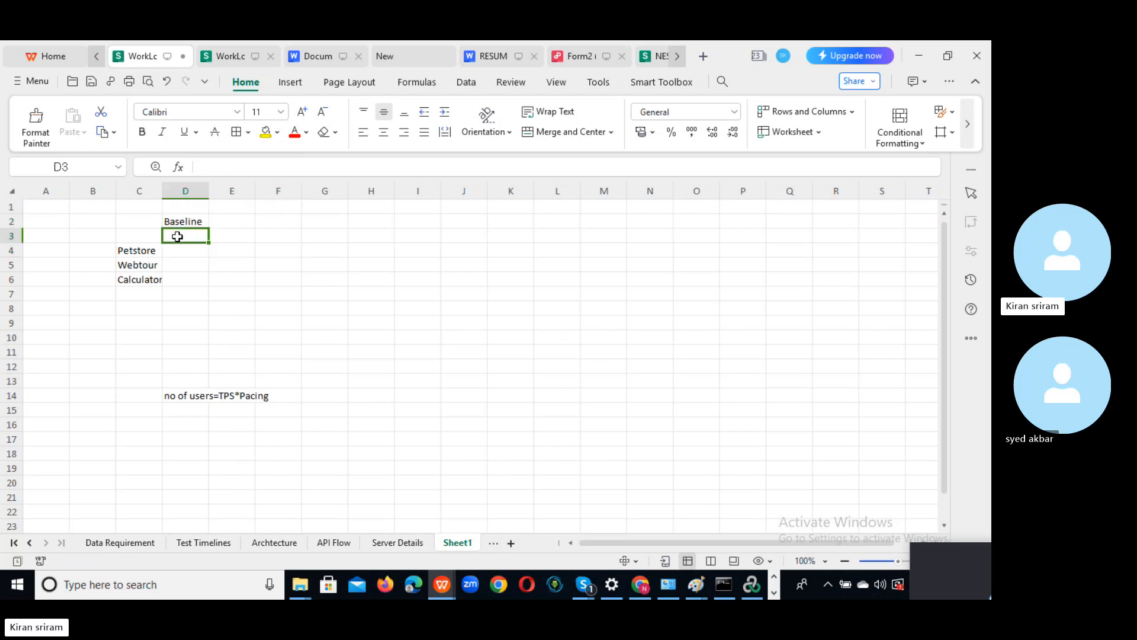
{"action": "type", "text": "T"}
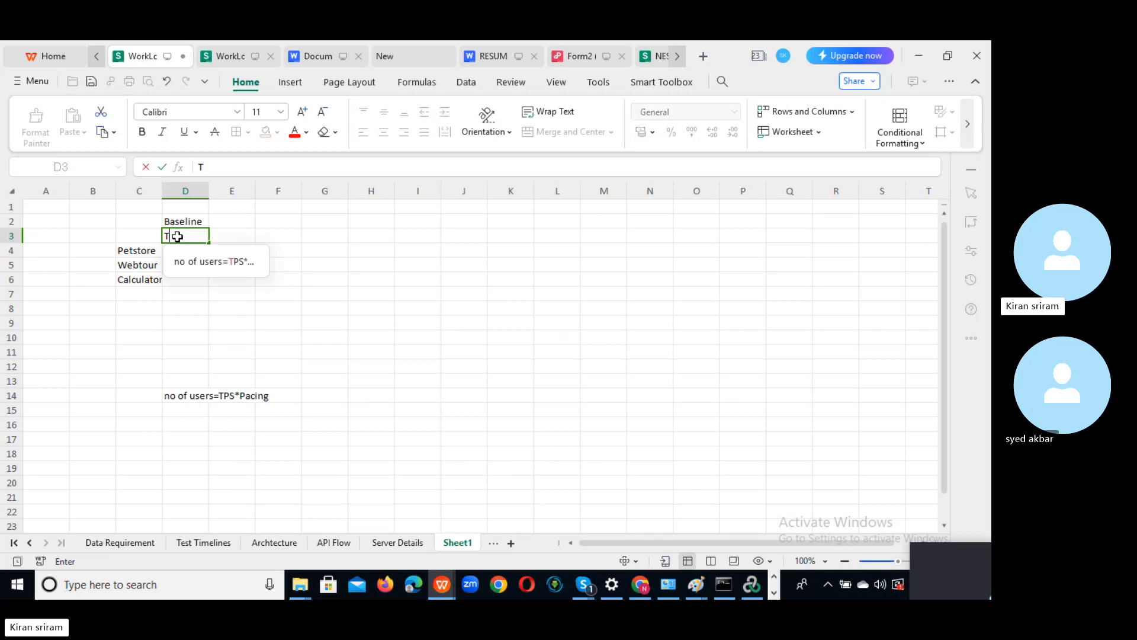
{"action": "type", "text": "PS"}
{"action": "left_click", "coordinate": [224, 234]}
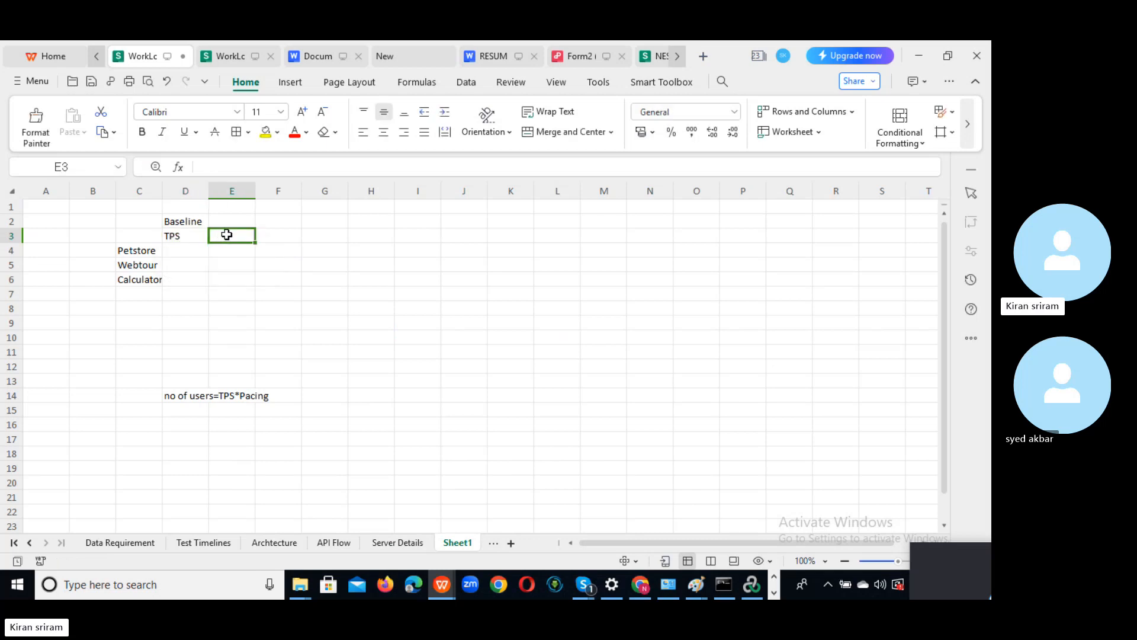
{"action": "type", "text": "Pacing"}
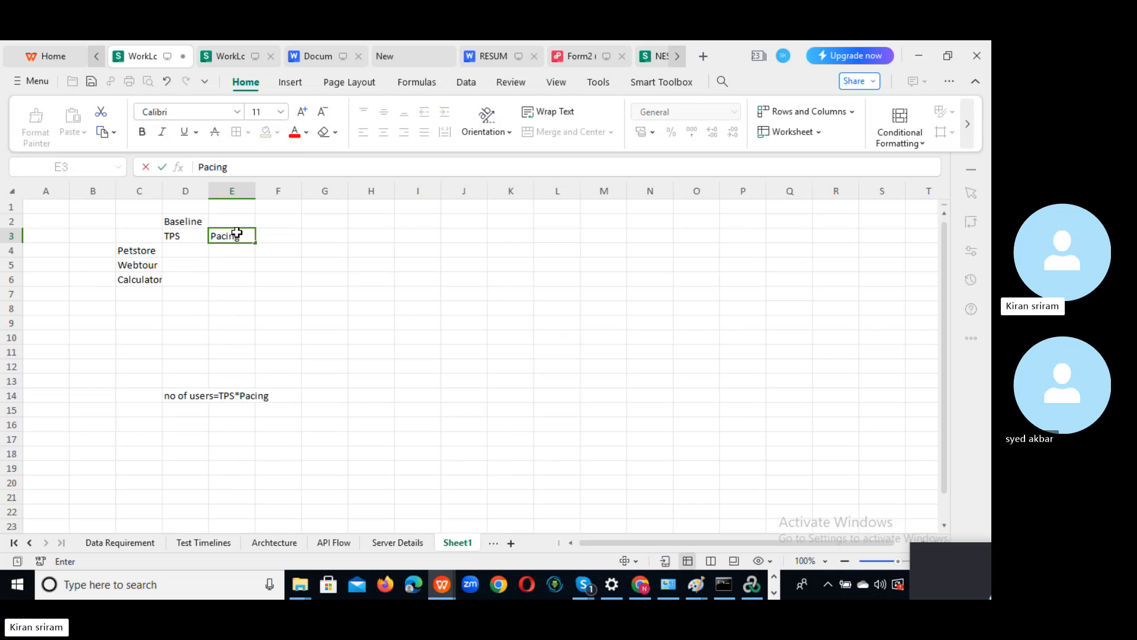
{"action": "type", "text": " 2 sec"}
{"action": "left_click", "coordinate": [375, 265]}
{"action": "left_click", "coordinate": [288, 233]}
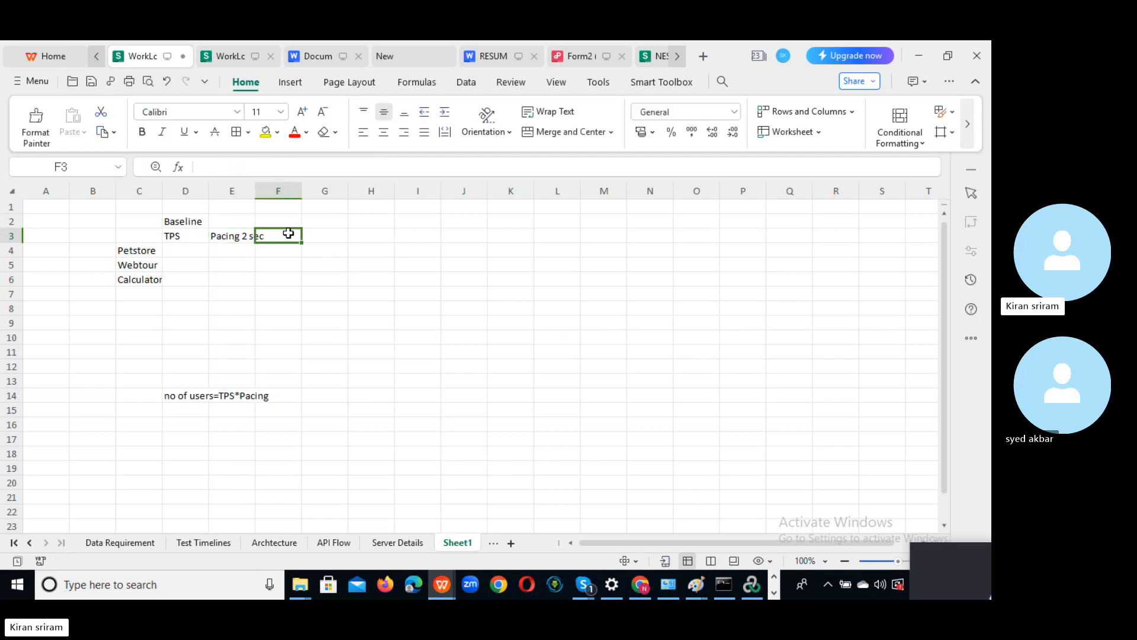
{"action": "type", "text": "VUsers"}
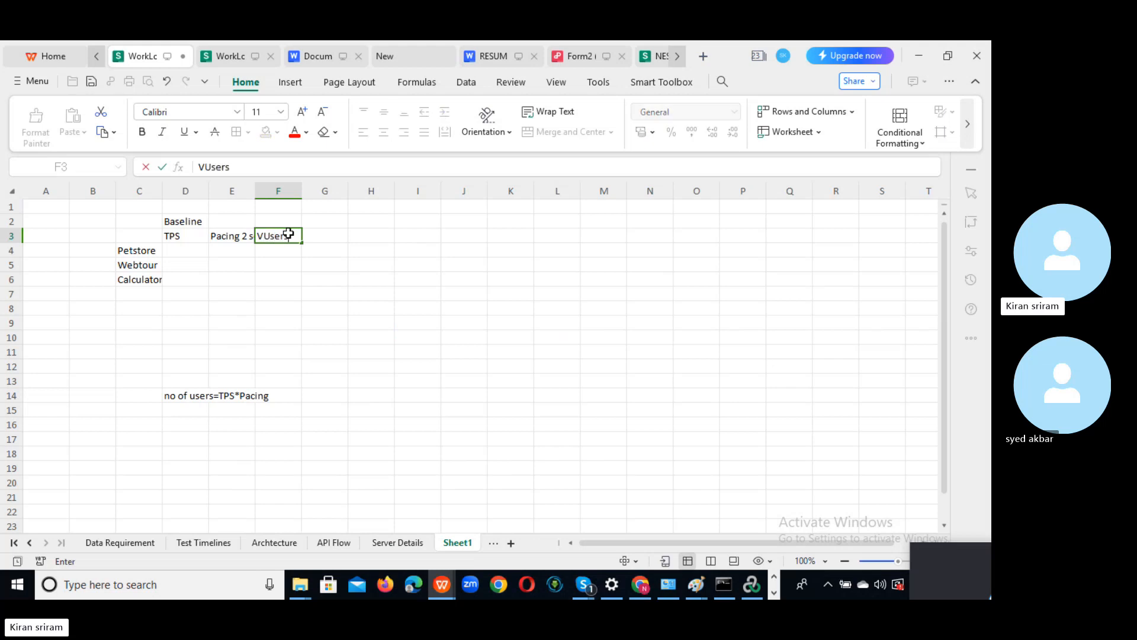
{"action": "left_click", "coordinate": [372, 331]}
- Enter the baseline VUsers in column F: 15 for Petstore, 10 for Webtour and 20 for Calculator
{"action": "left_click", "coordinate": [182, 249]}
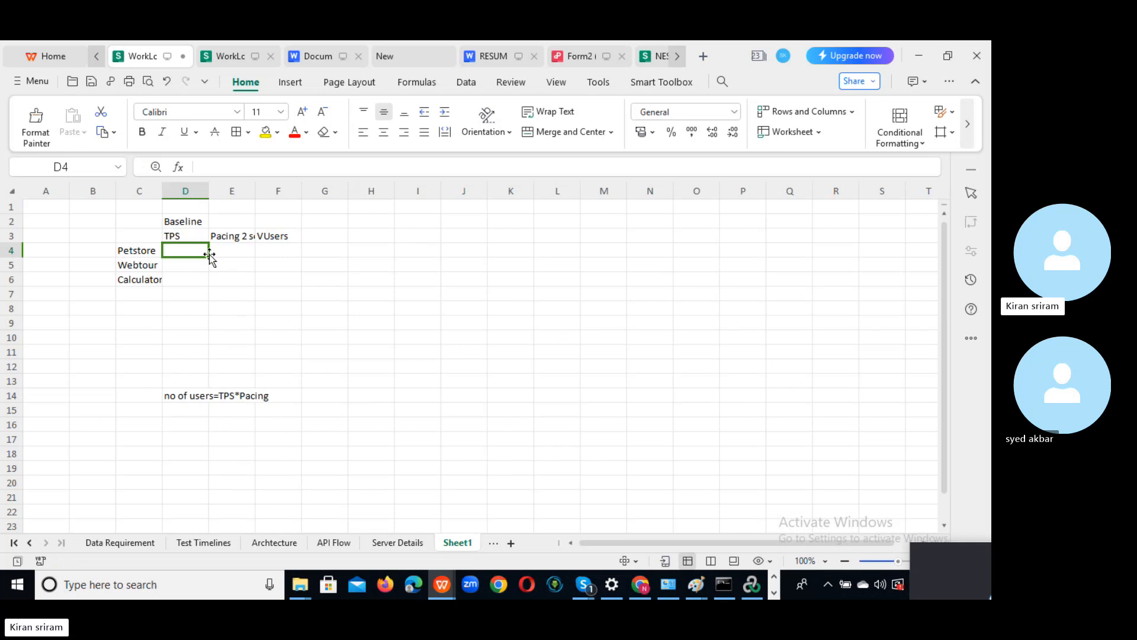
{"action": "left_click", "coordinate": [273, 249]}
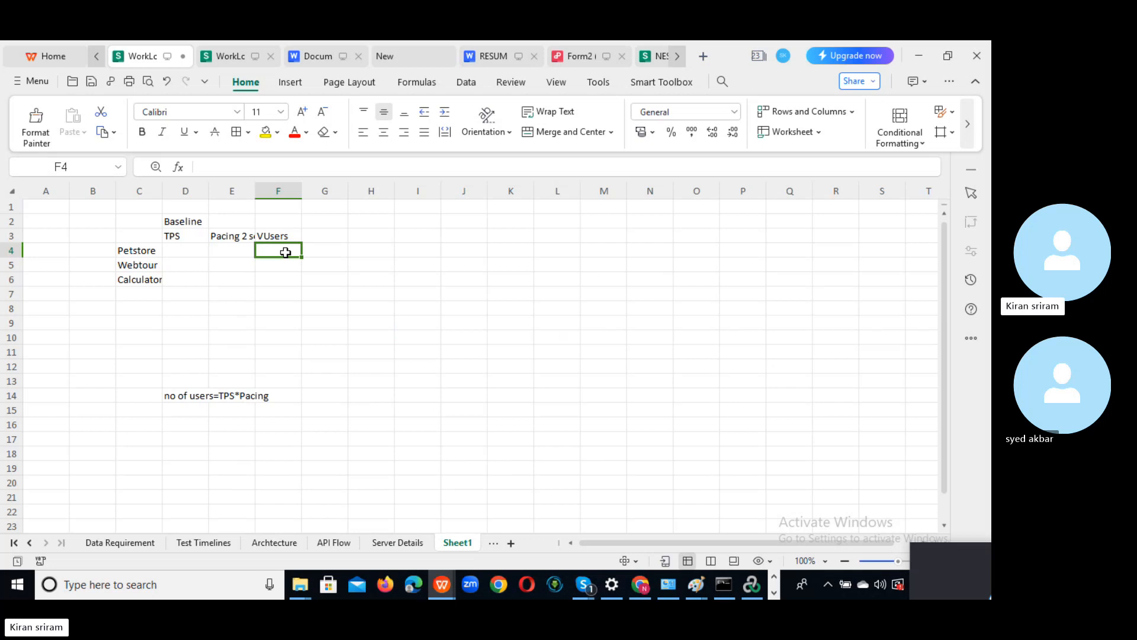
{"action": "type", "text": "15"}
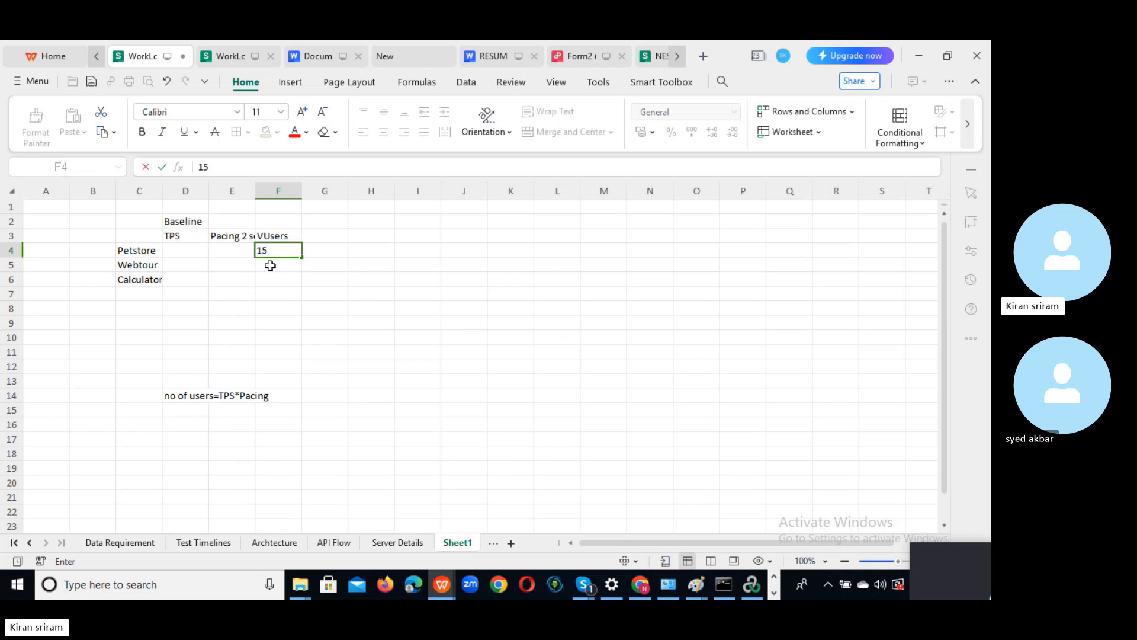
{"action": "left_click", "coordinate": [270, 264]}
{"action": "type", "text": "0"}
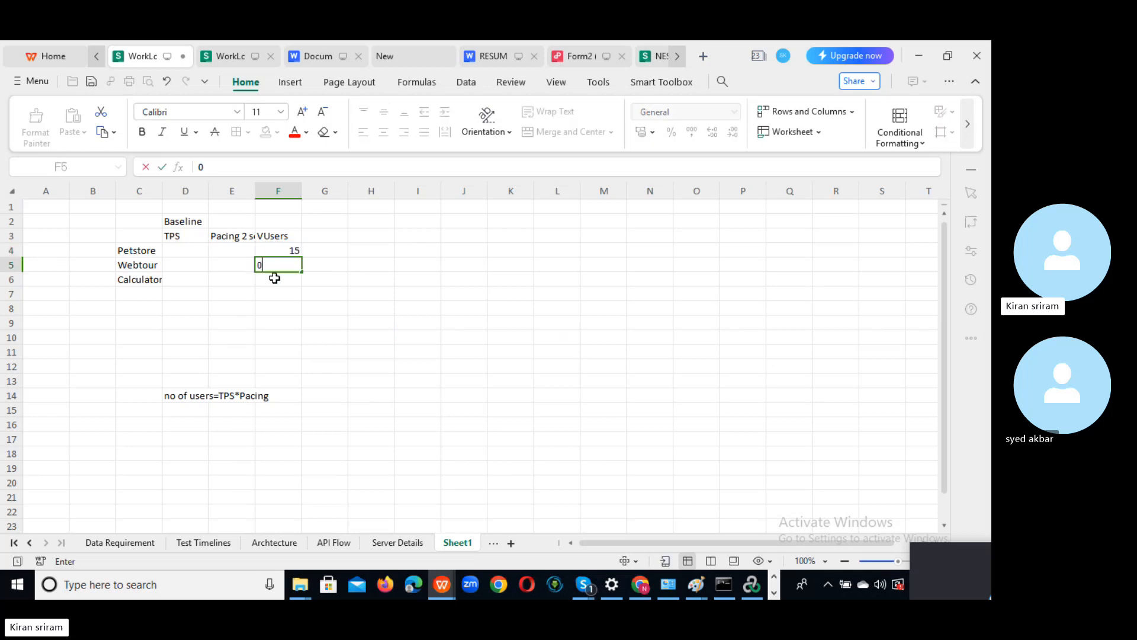
{"action": "key", "text": "Return"}
{"action": "left_click", "coordinate": [274, 266]}
{"action": "double_click", "coordinate": [274, 267]}
{"action": "type", "text": "1"}
{"action": "left_click", "coordinate": [272, 280]}
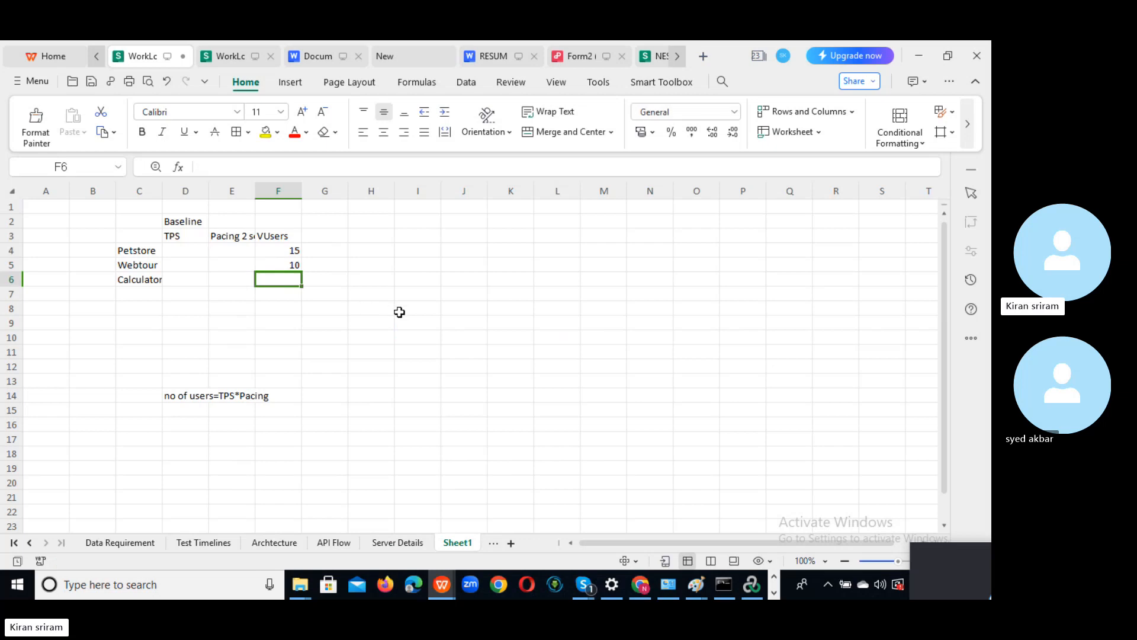
{"action": "type", "text": "1"}
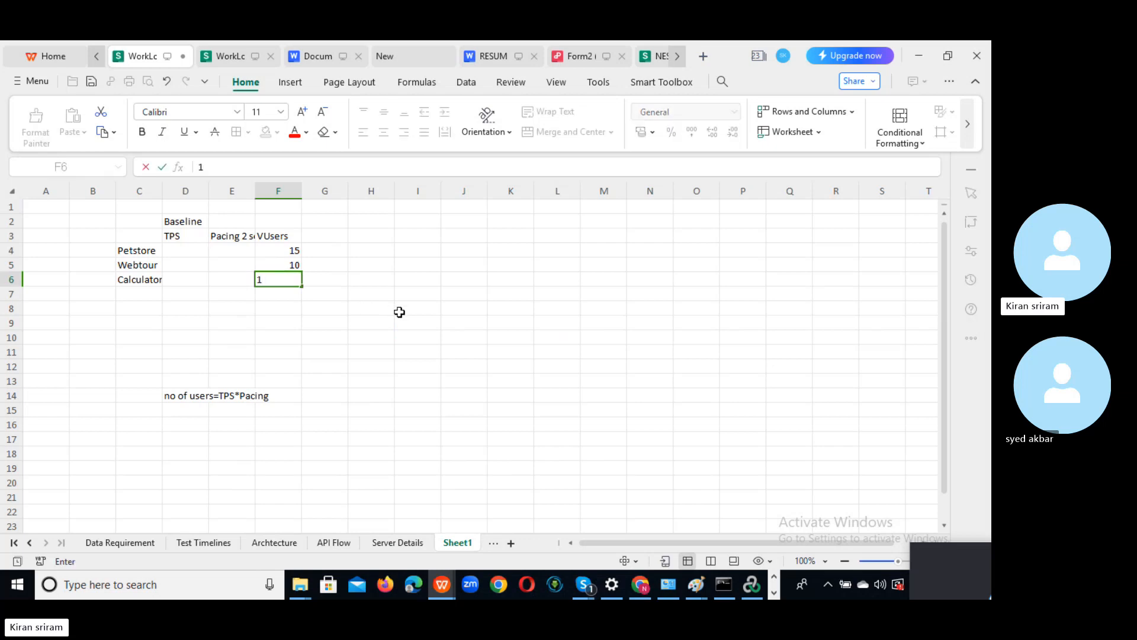
{"action": "key", "text": "BackSpace"}
{"action": "type", "text": "20"}
{"action": "left_click", "coordinate": [475, 365]}
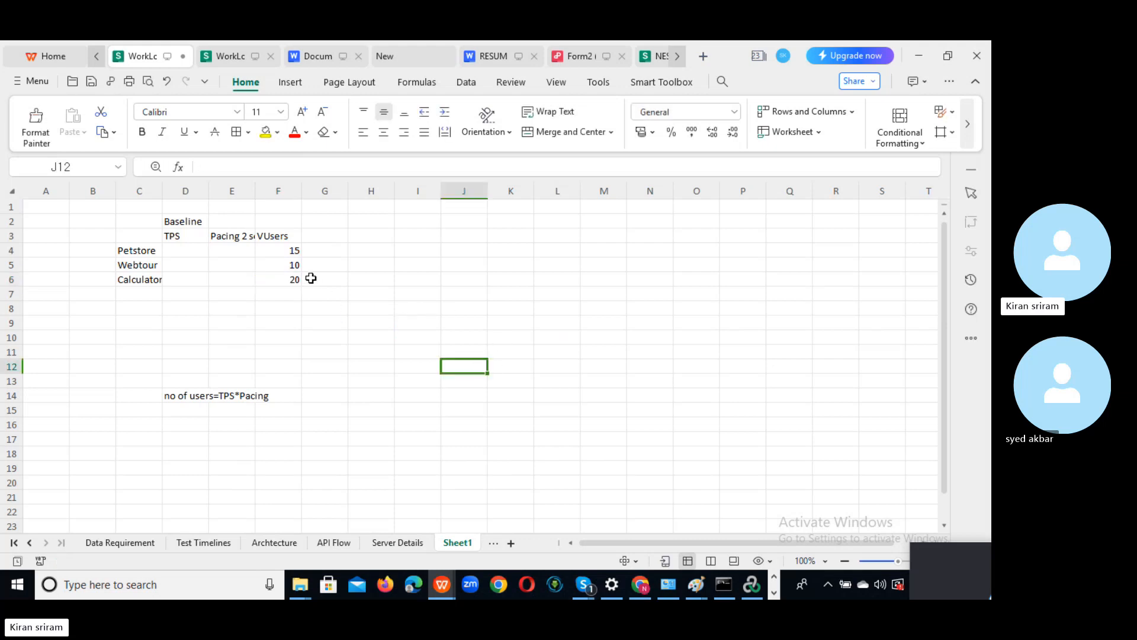
{"action": "left_click", "coordinate": [402, 322]}
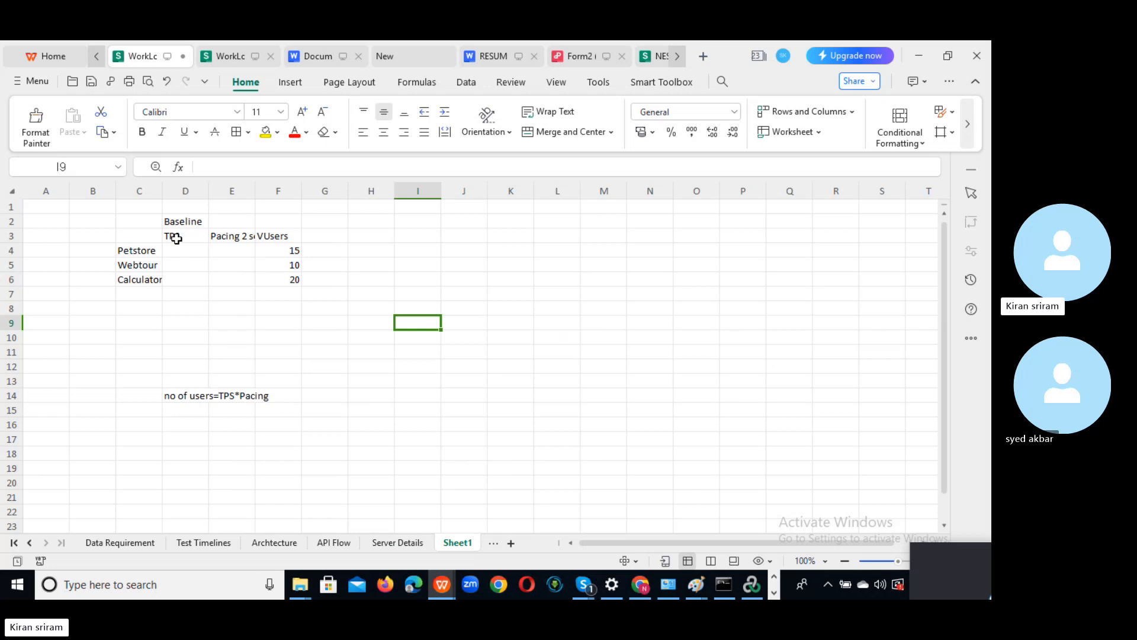
- Enter a pacing of 2 in cell E4 for Petstore and fill it down to Webtour and Calculator
{"action": "left_click", "coordinate": [308, 338]}
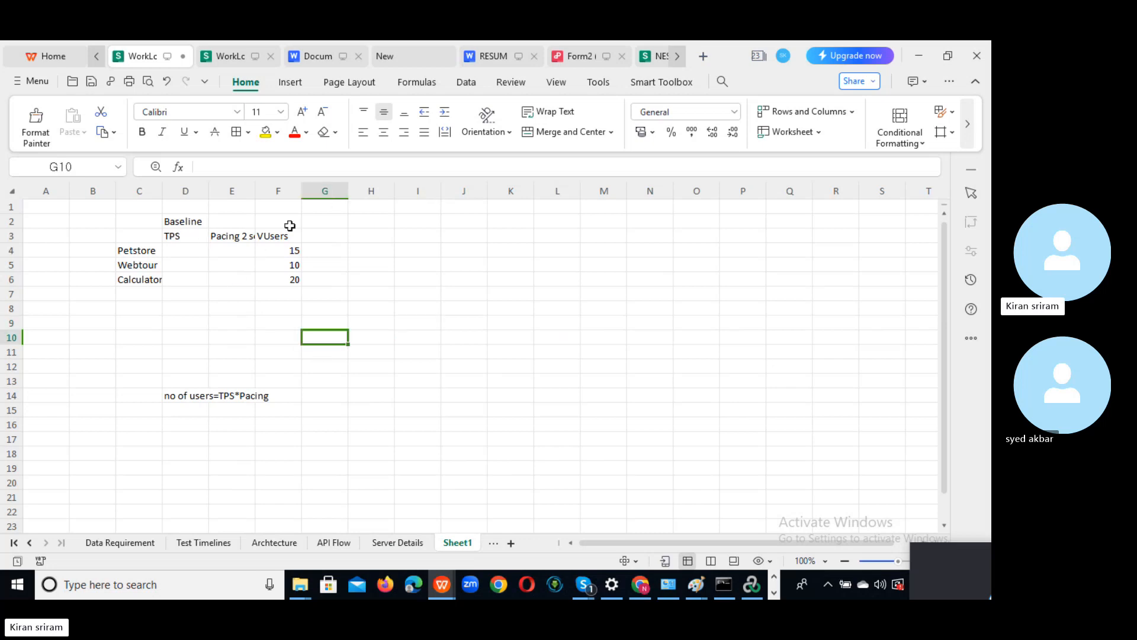
{"action": "left_click", "coordinate": [232, 253]}
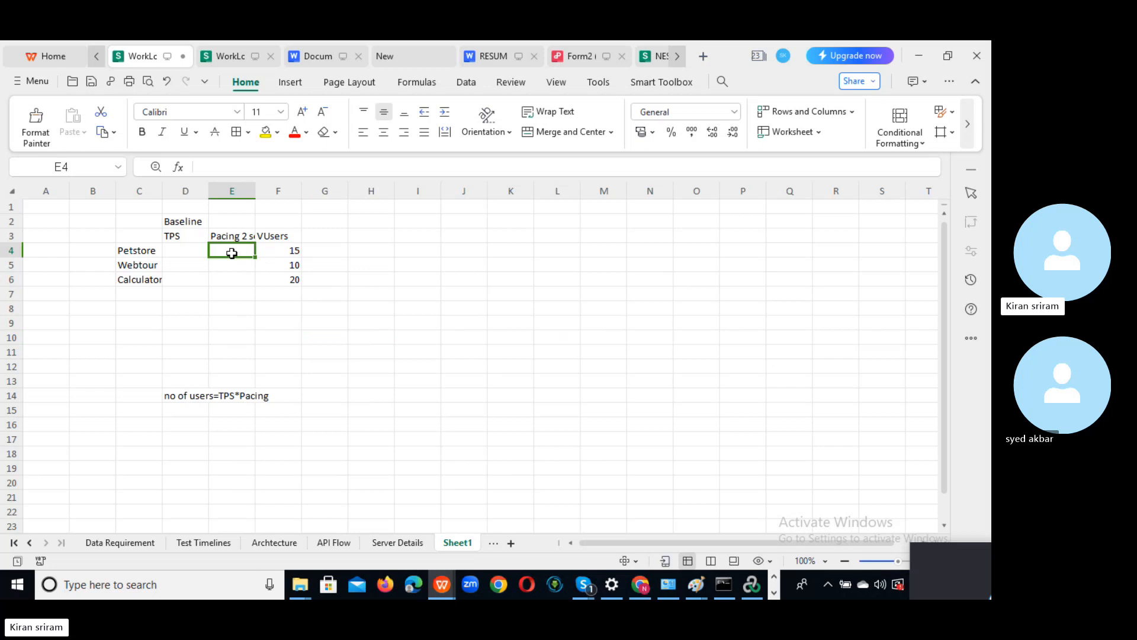
{"action": "type", "text": "2"}
{"action": "left_click", "coordinate": [230, 380]}
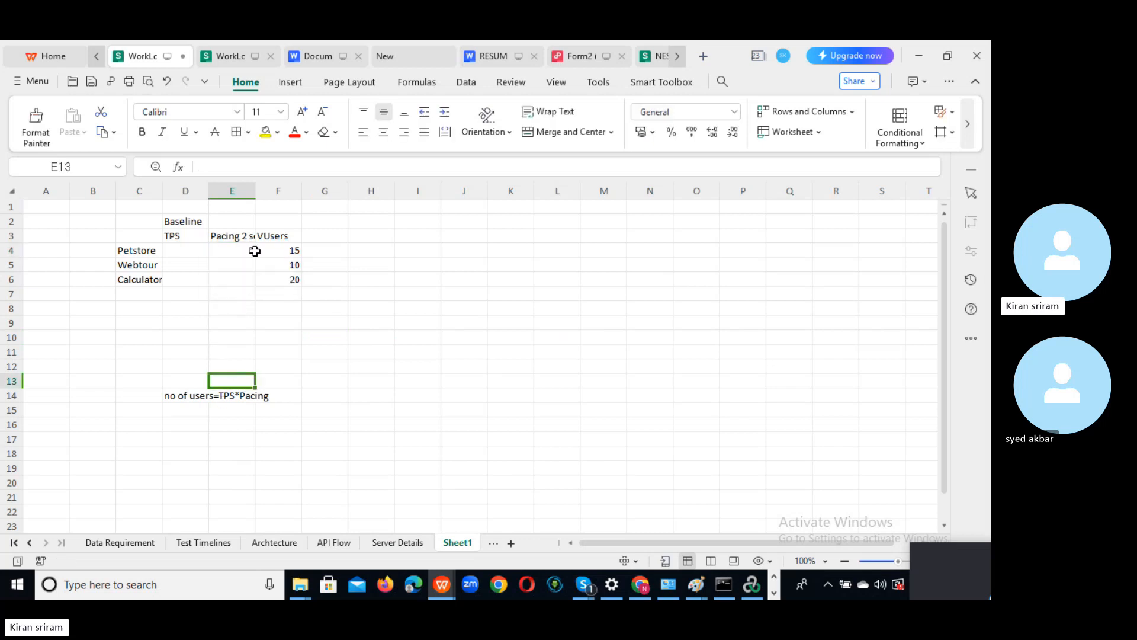
{"action": "left_click_drag", "start_coordinate": [240, 251], "coordinate": [236, 286]}
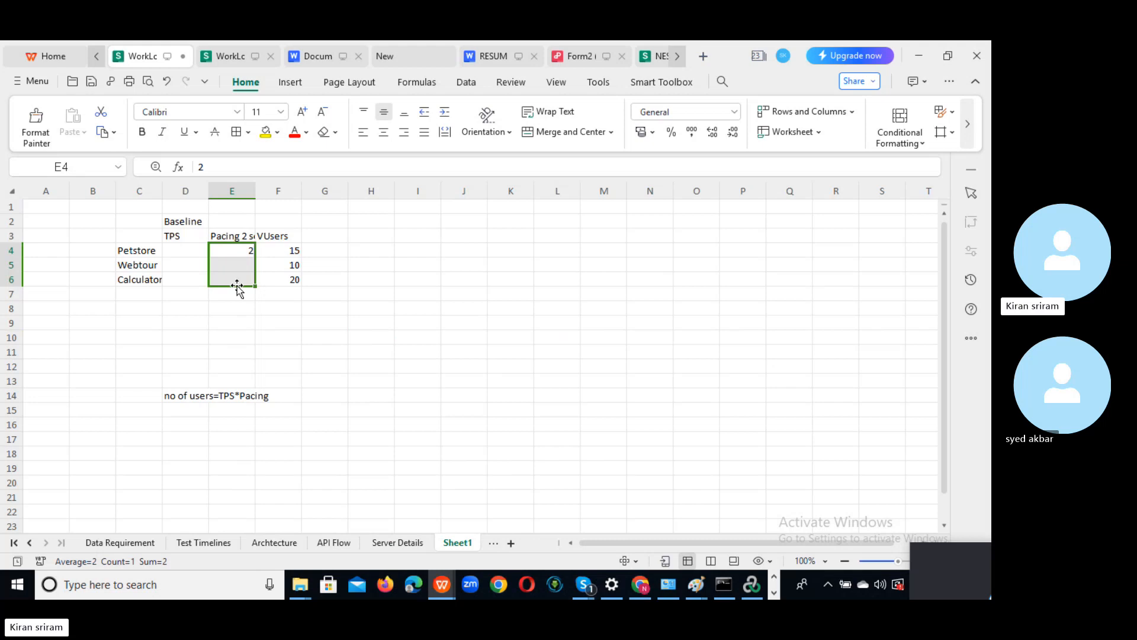
{"action": "key", "text": "ctrl+d"}
- Enter the Baseline TPS values in column D: 7.5 for Petstore, 5 for Webtour and 110 for Calculator
{"action": "left_click", "coordinate": [183, 251]}
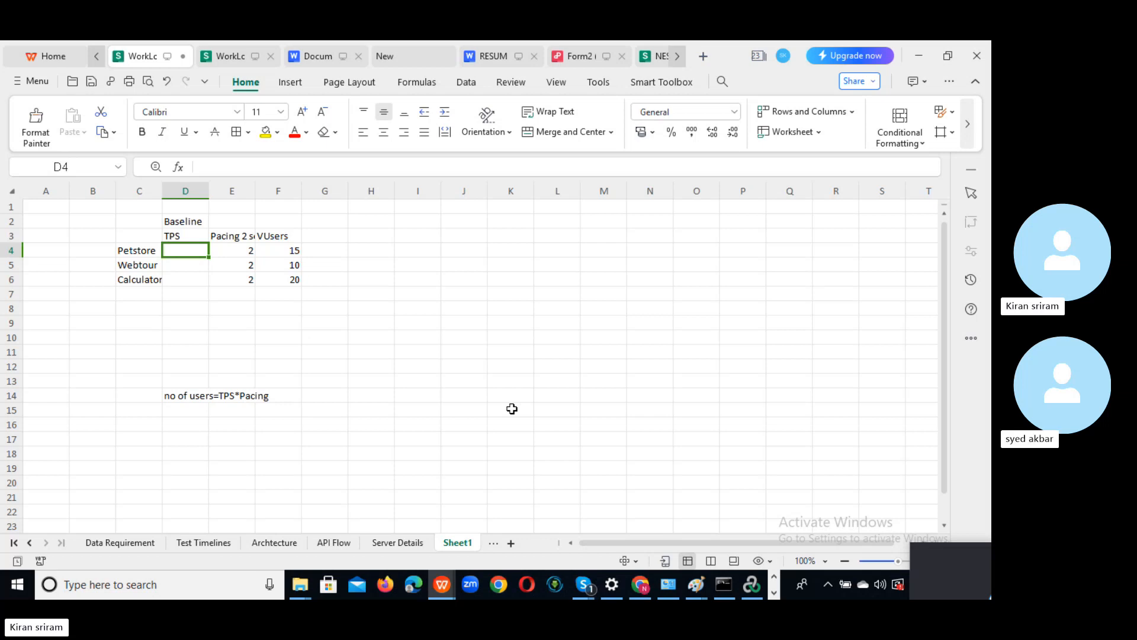
{"action": "type", "text": "7.5"}
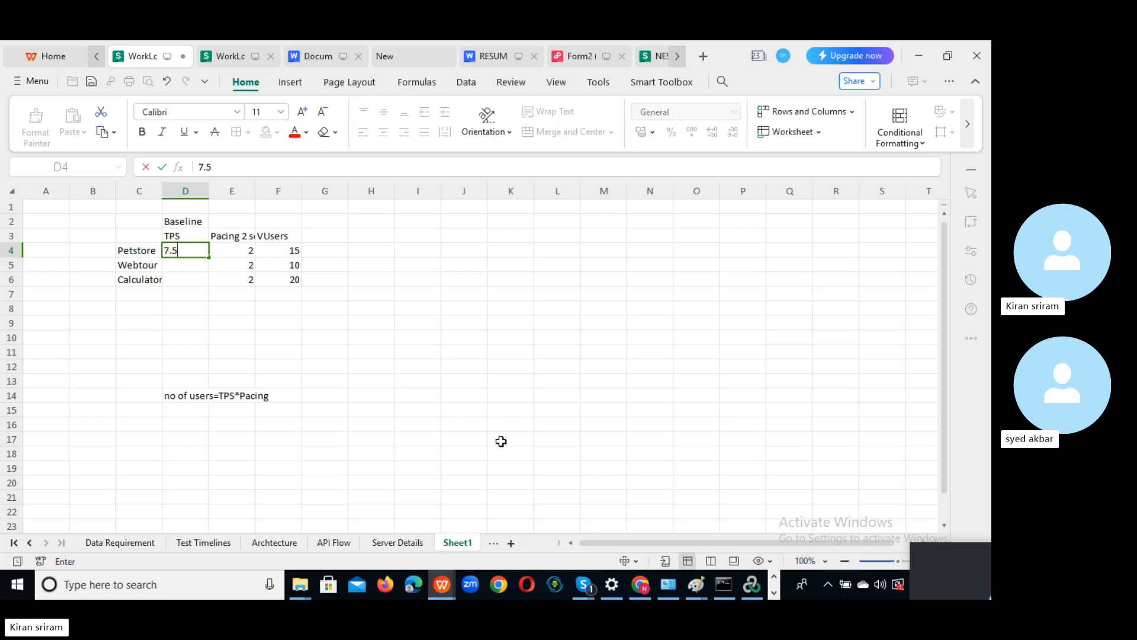
{"action": "left_click", "coordinate": [198, 268]}
{"action": "type", "text": "5"}
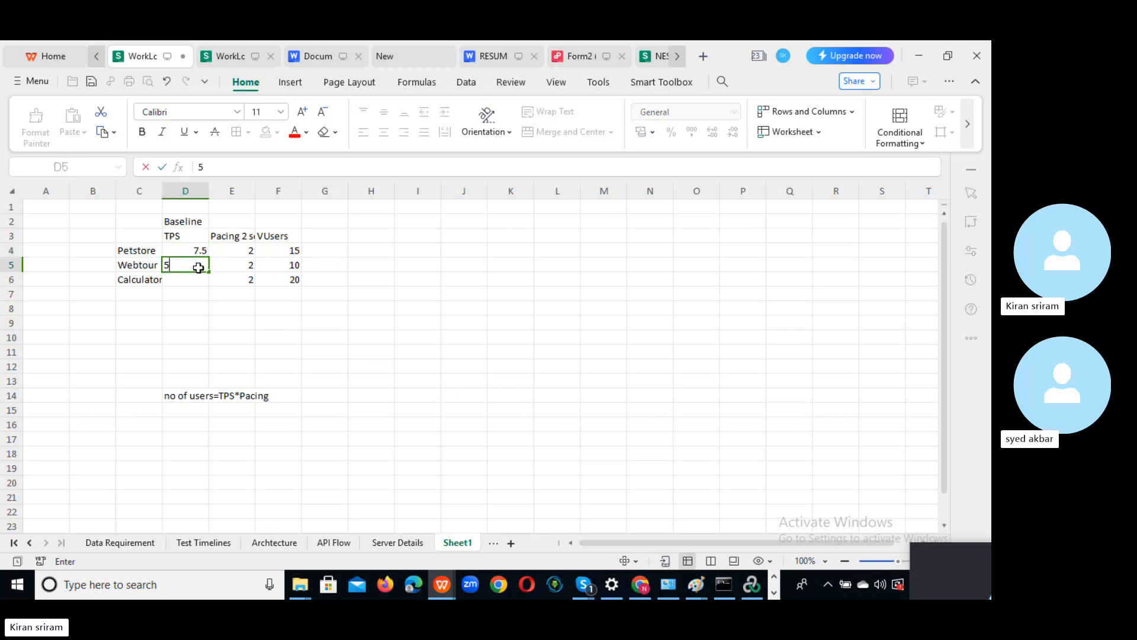
{"action": "left_click", "coordinate": [194, 277]}
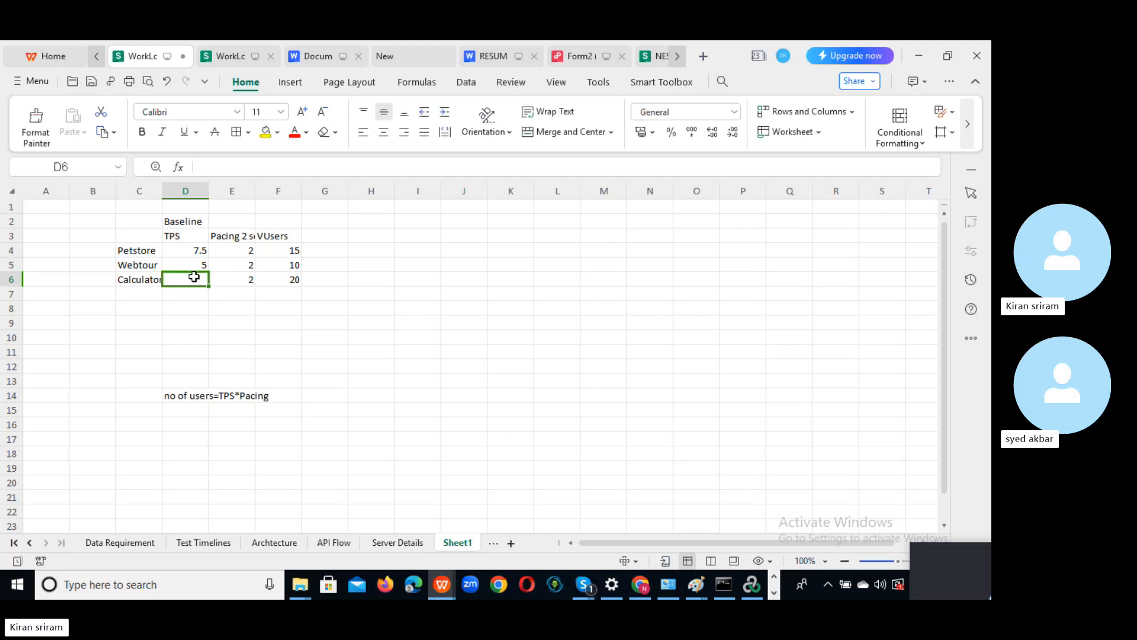
{"action": "type", "text": "110"}
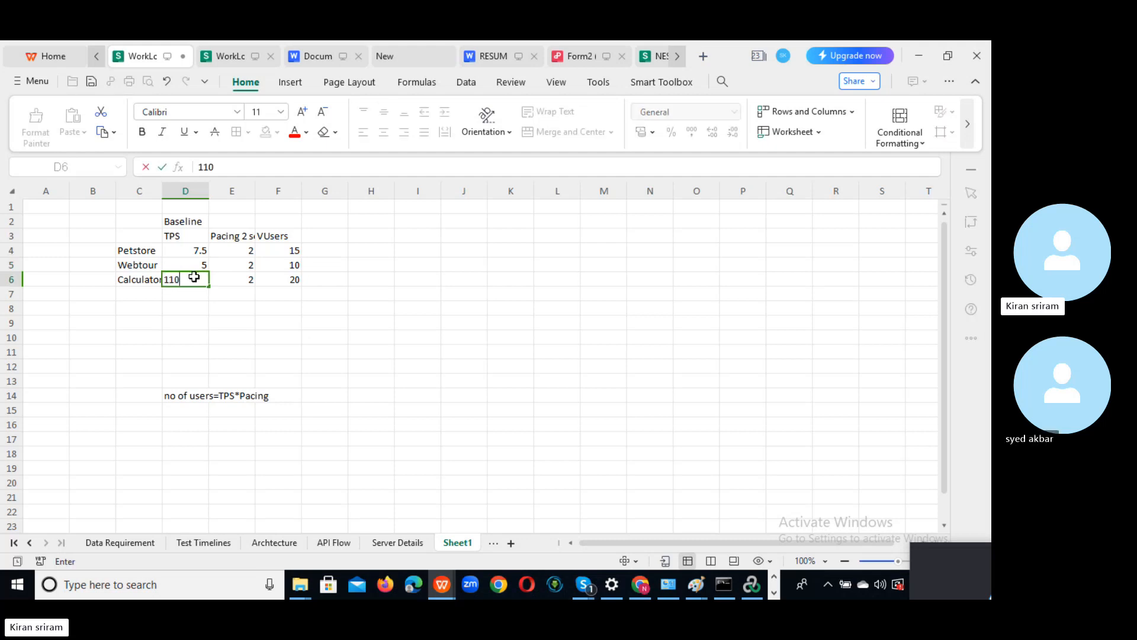
{"action": "left_click", "coordinate": [358, 347]}
- Merge and center the Baseline header across cells D2 to F2
{"action": "left_click_drag", "start_coordinate": [183, 219], "coordinate": [282, 220]}
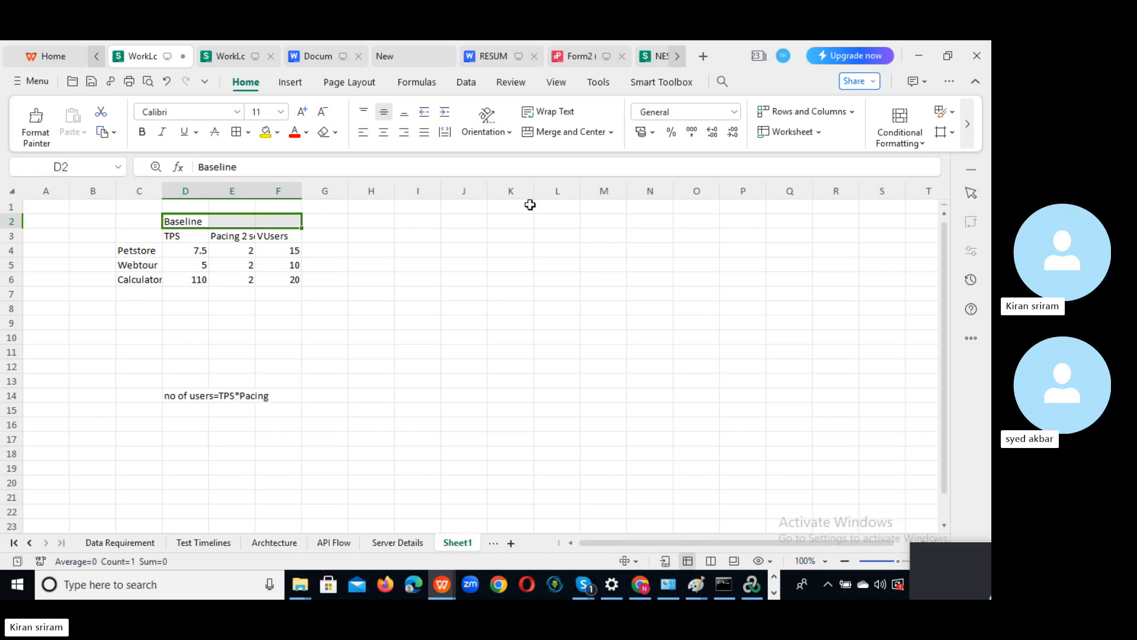
{"action": "left_click", "coordinate": [572, 134]}
{"action": "left_click", "coordinate": [386, 339]}
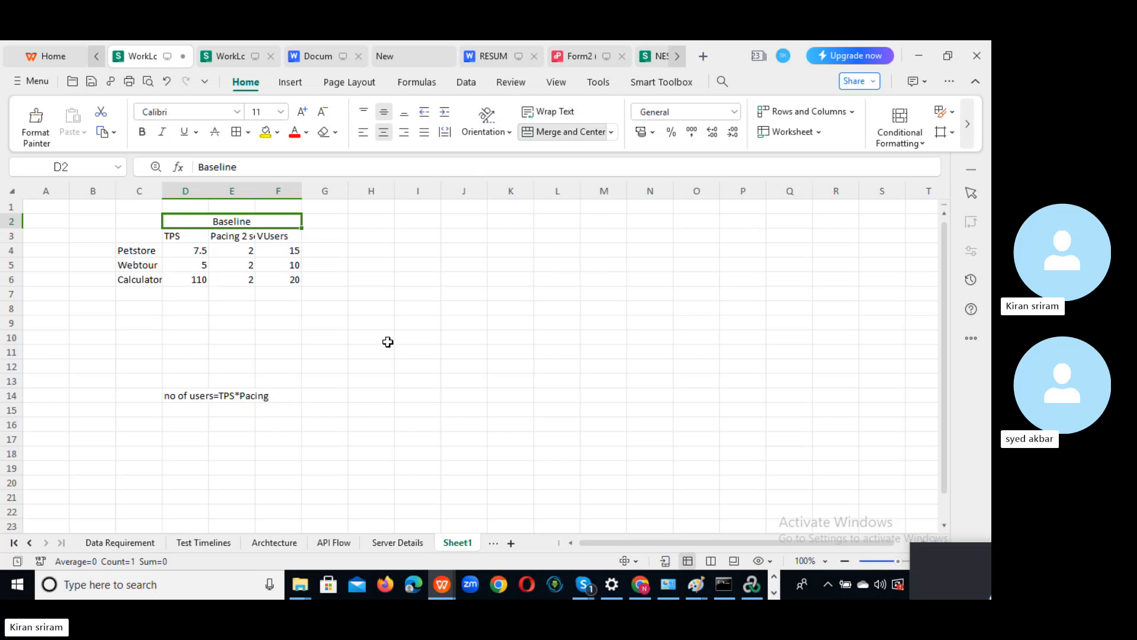
- Enter the header "Peak Load" in cell G2, beside the Baseline header
{"action": "left_click", "coordinate": [322, 221]}
{"action": "type", "text": "Pe"}
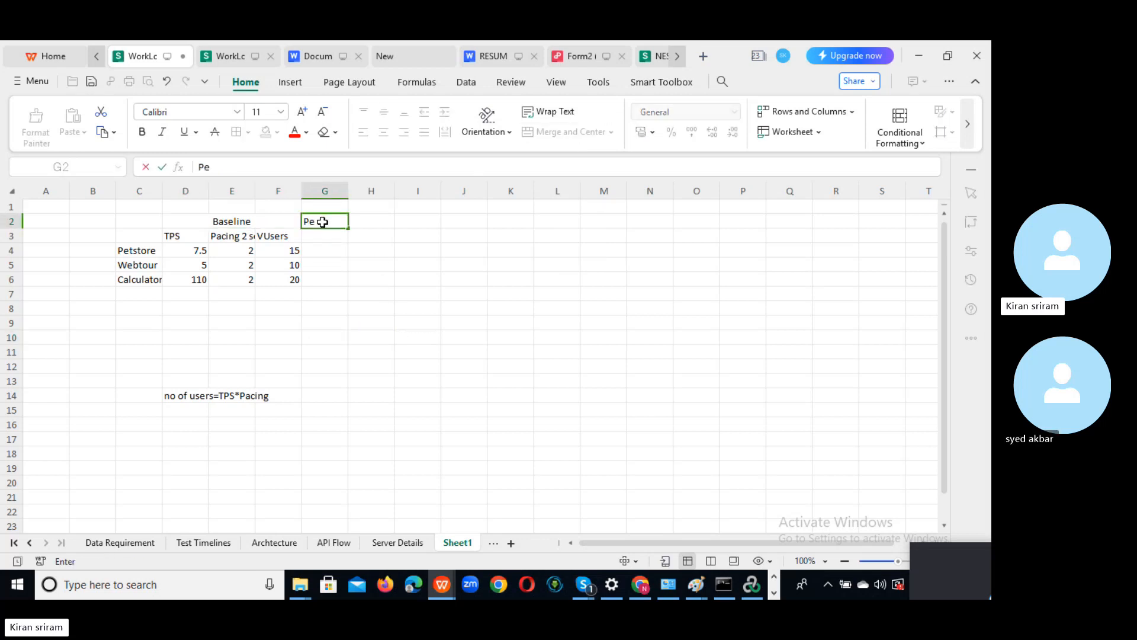
{"action": "type", "text": "ak Load"}
{"action": "left_click", "coordinate": [415, 336]}
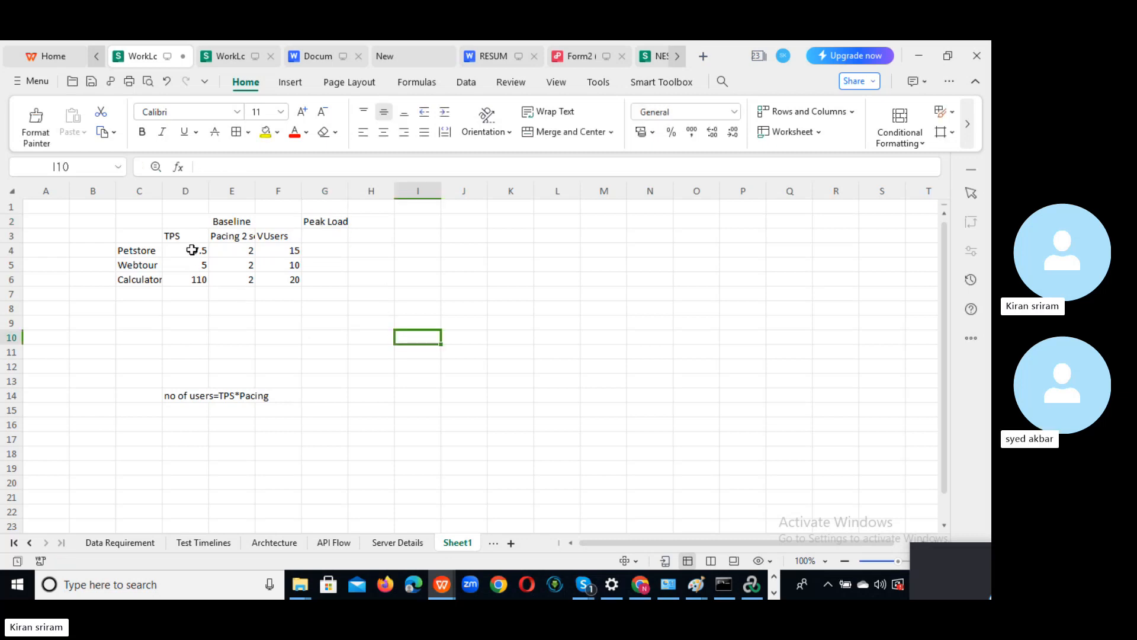
- Copy the TPS, Pacing 2 sec and VUsers subheaders from D3:F3 to the cells starting at G3
{"action": "left_click_drag", "start_coordinate": [191, 252], "coordinate": [286, 241]}
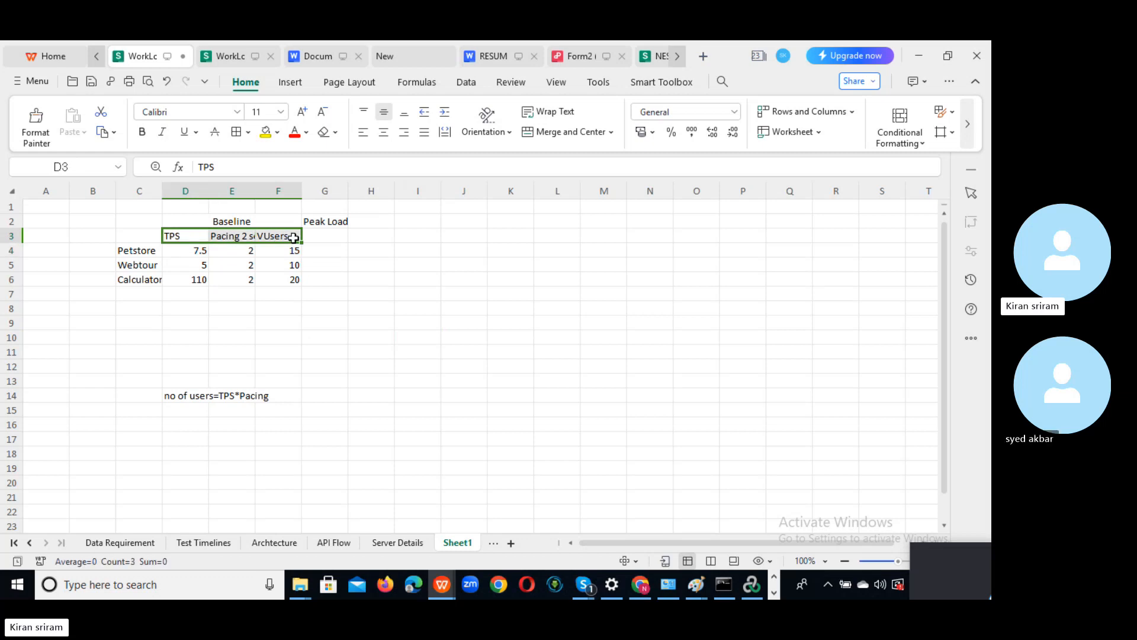
{"action": "key", "text": "ctrl+c"}
{"action": "left_click", "coordinate": [330, 233]}
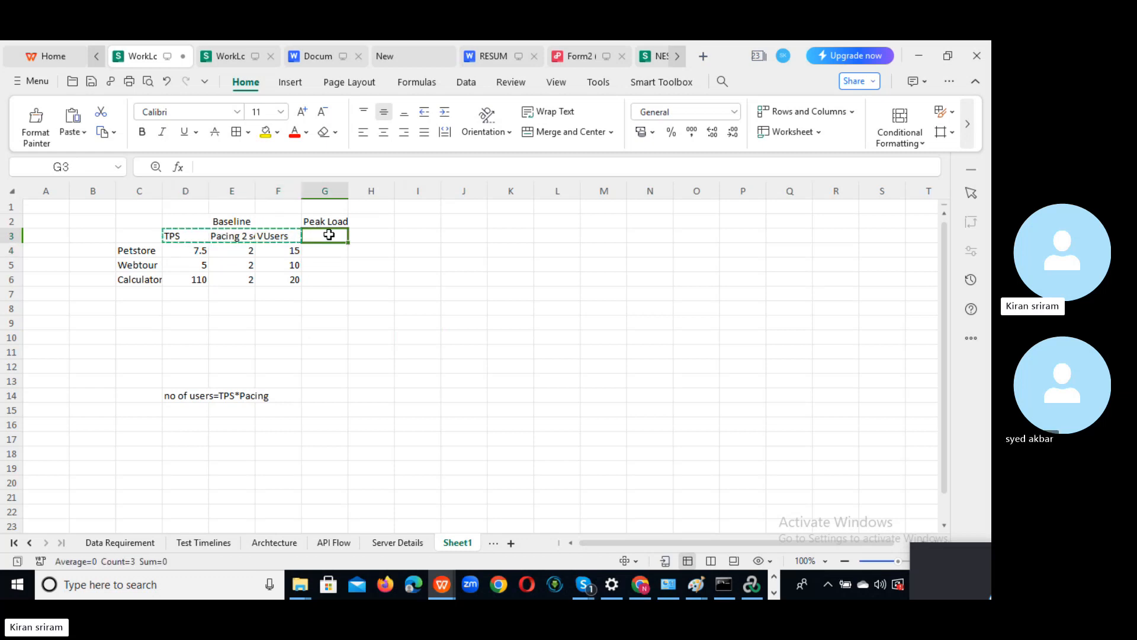
{"action": "key", "text": "ctrl+v"}
- Merge and center the Peak Load header across cells G2 to I2
{"action": "left_click_drag", "start_coordinate": [326, 222], "coordinate": [436, 219]}
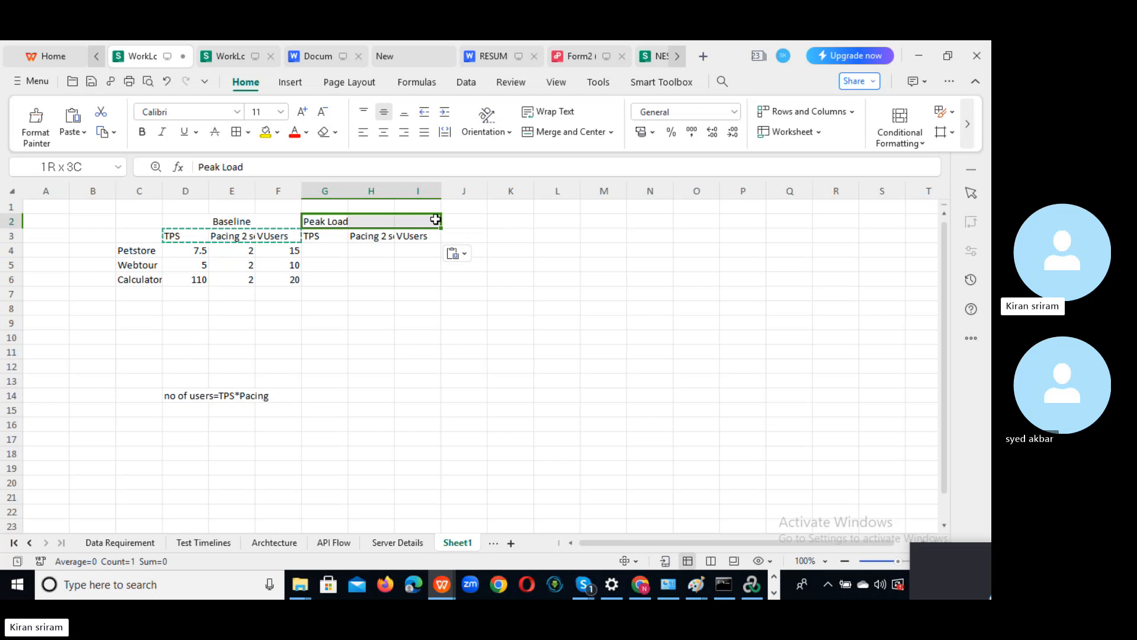
{"action": "left_click", "coordinate": [566, 130]}
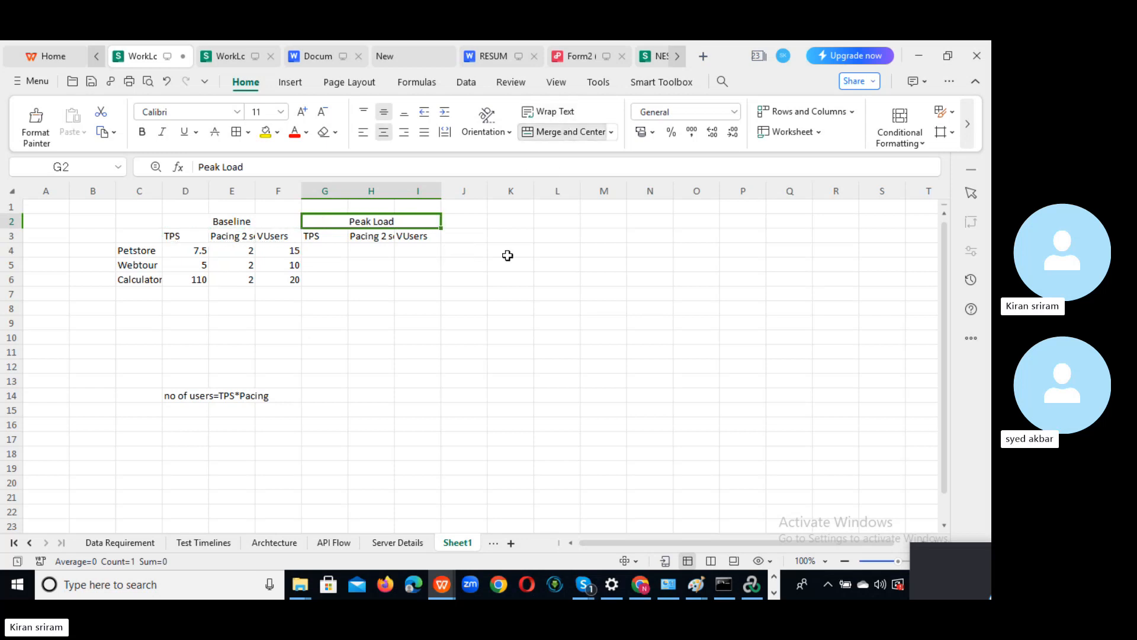
{"action": "left_click", "coordinate": [435, 294]}
- Enter a Peak Load pacing of 2 in cell H4 and fill it down to H6
{"action": "left_click", "coordinate": [332, 251]}
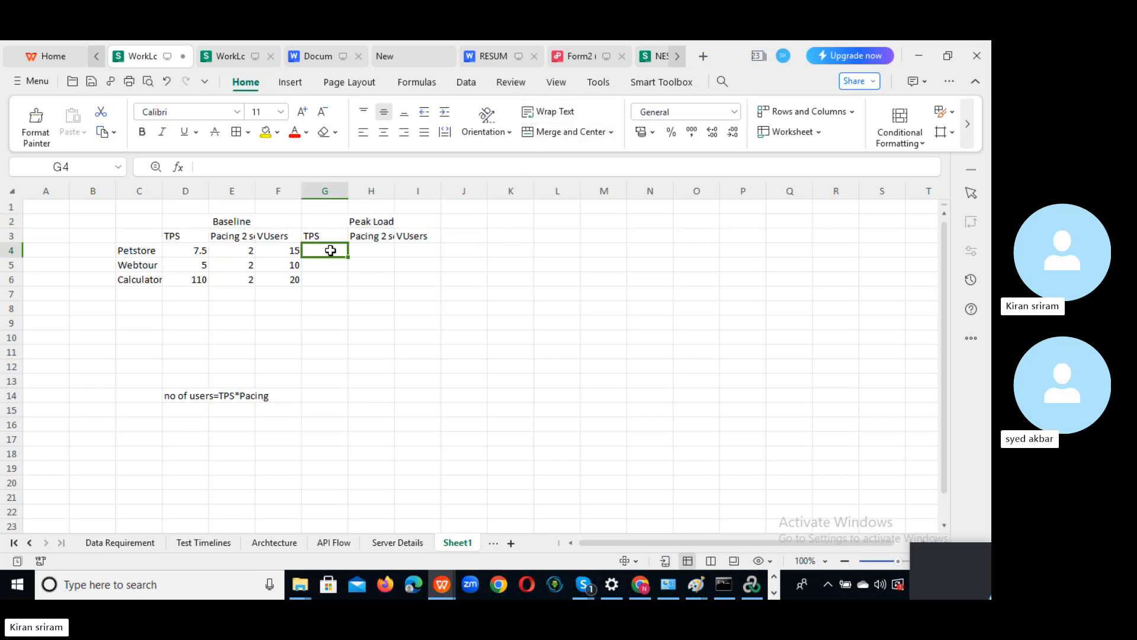
{"action": "left_click", "coordinate": [372, 250]}
{"action": "left_click", "coordinate": [408, 250]}
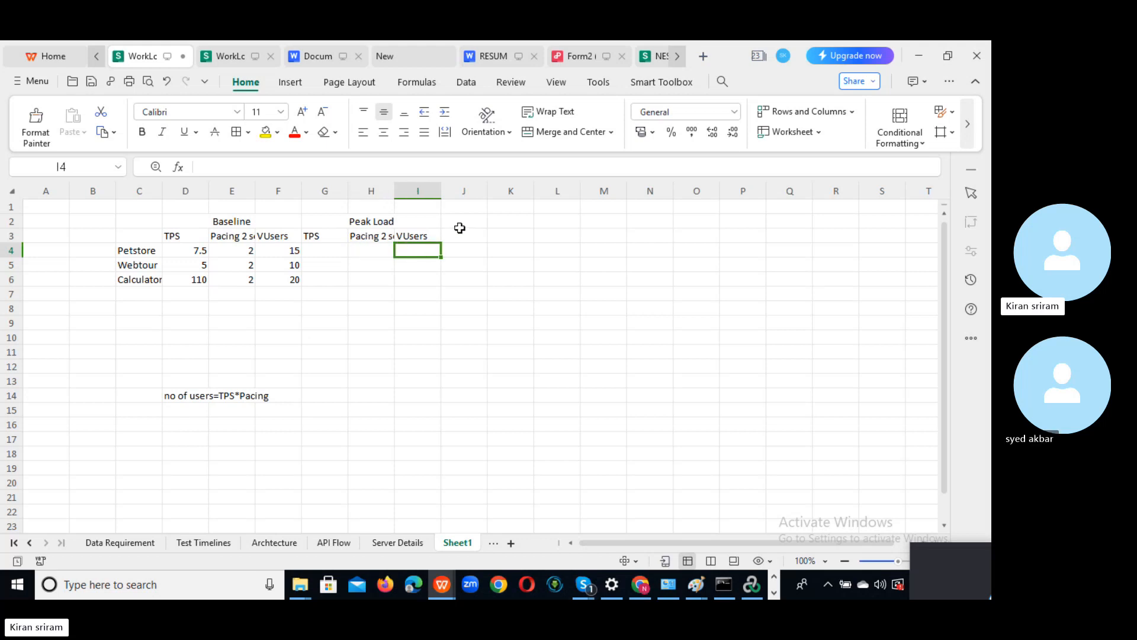
{"action": "left_click", "coordinate": [329, 249]}
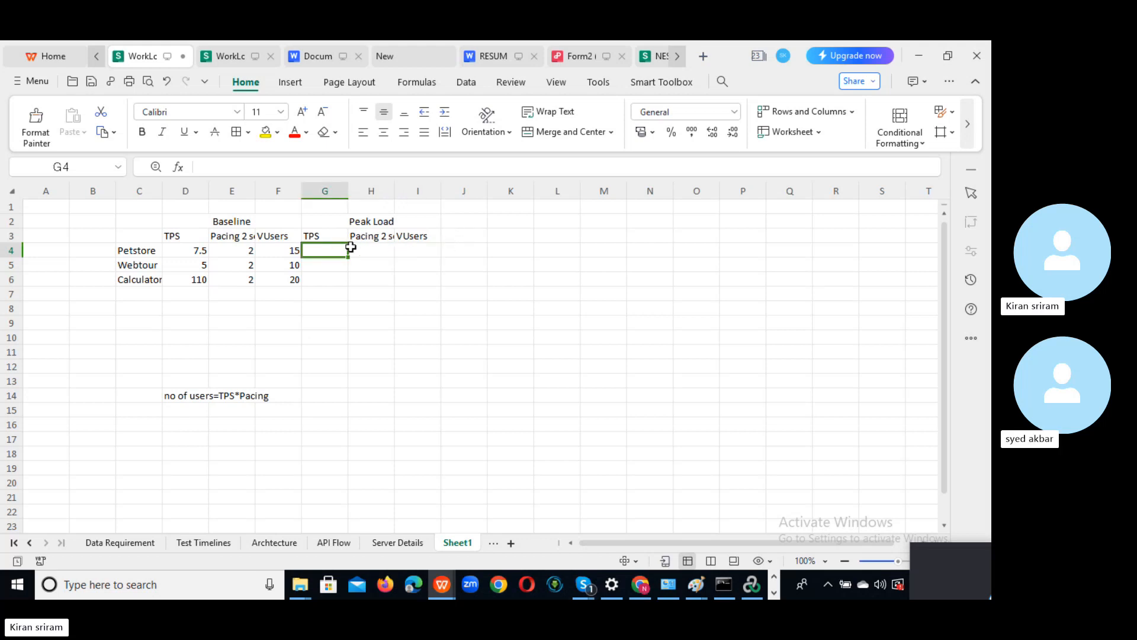
{"action": "left_click", "coordinate": [379, 248]}
{"action": "type", "text": "2"}
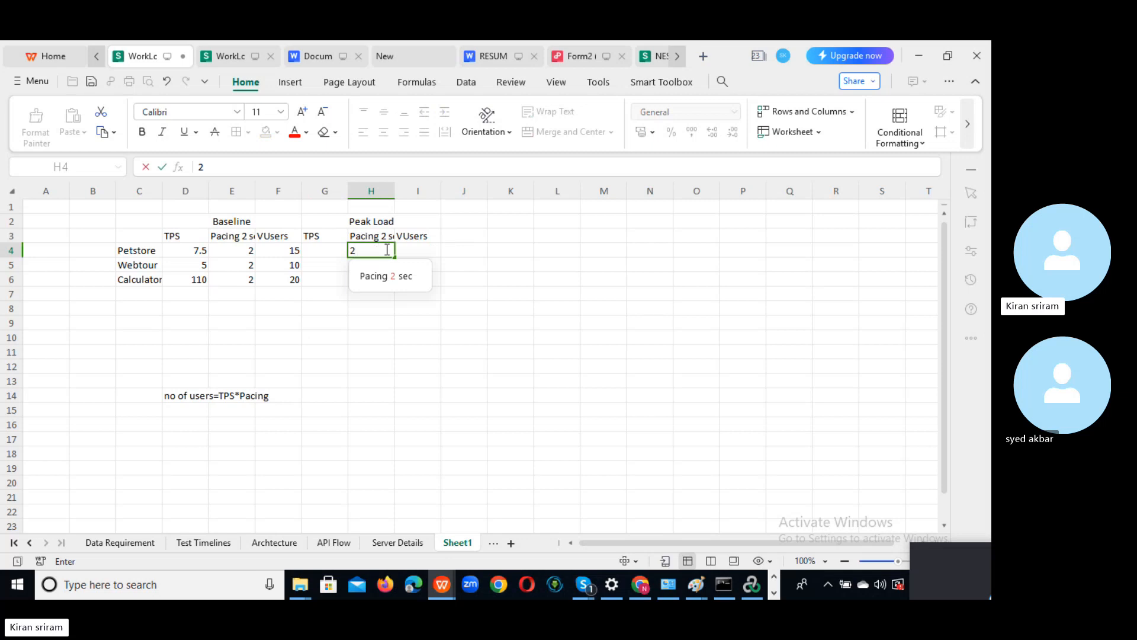
{"action": "left_click", "coordinate": [497, 293]}
{"action": "left_click_drag", "start_coordinate": [375, 249], "coordinate": [374, 281]}
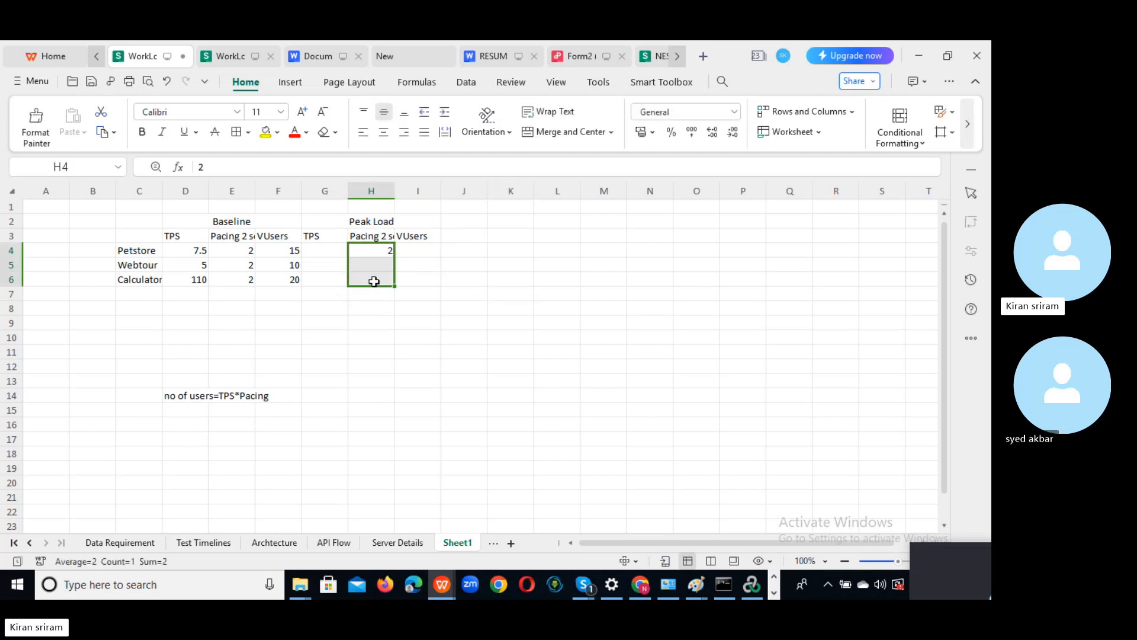
{"action": "key", "text": "ctrl+d"}
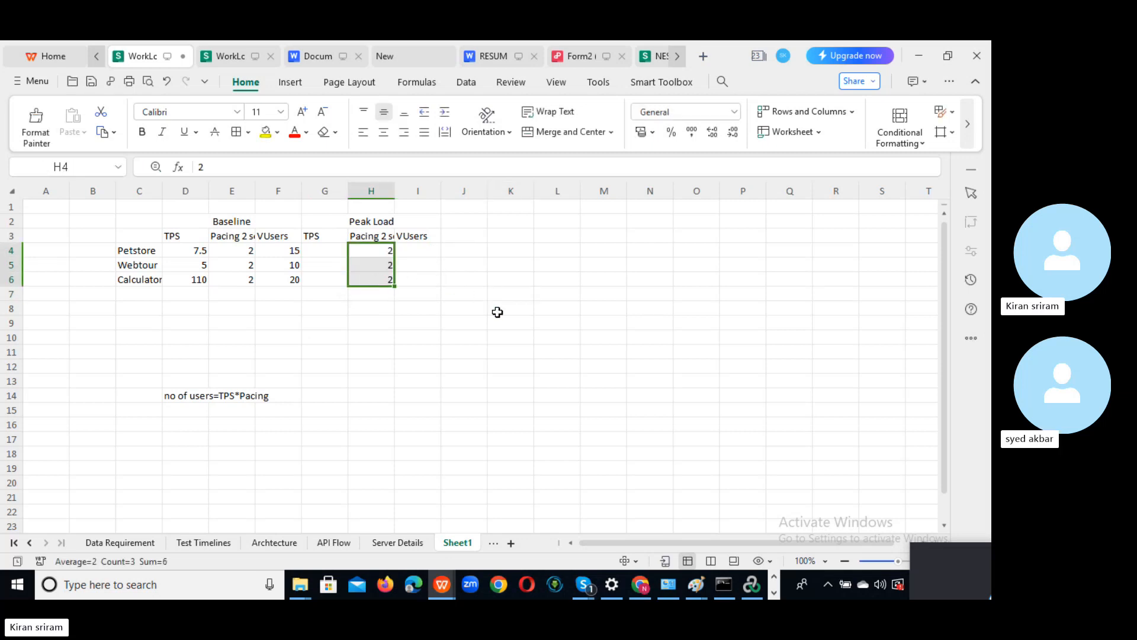
{"action": "left_click", "coordinate": [513, 349]}
- Extend the merged Peak Load header to read "Peak Load N3*YOY 10%"
{"action": "left_click", "coordinate": [417, 251]}
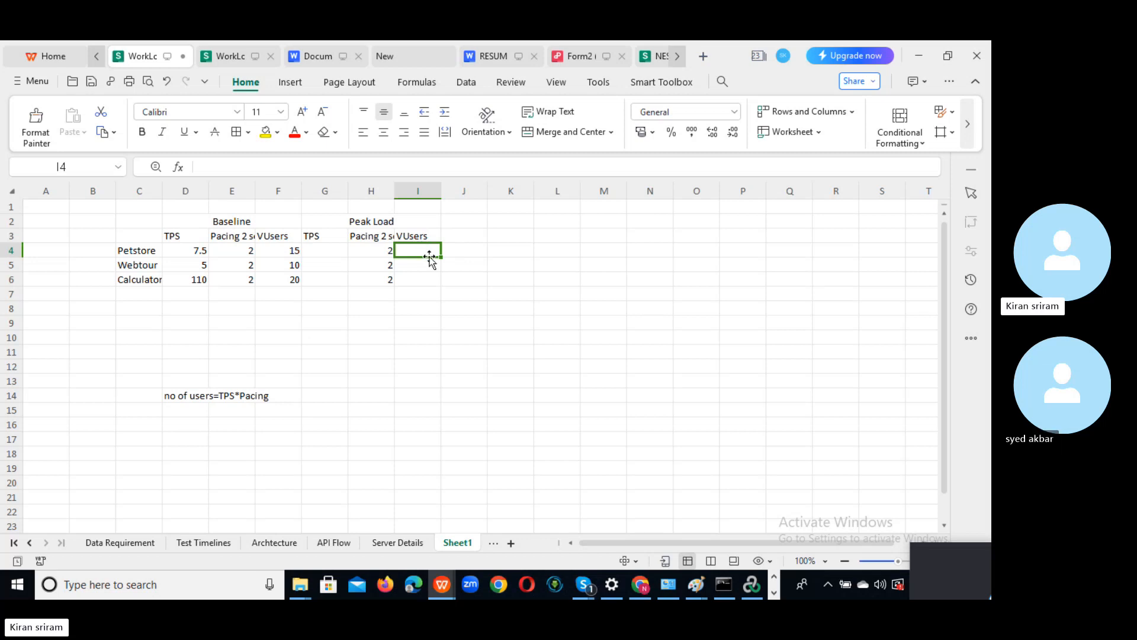
{"action": "left_click", "coordinate": [417, 222]}
{"action": "double_click", "coordinate": [417, 222]}
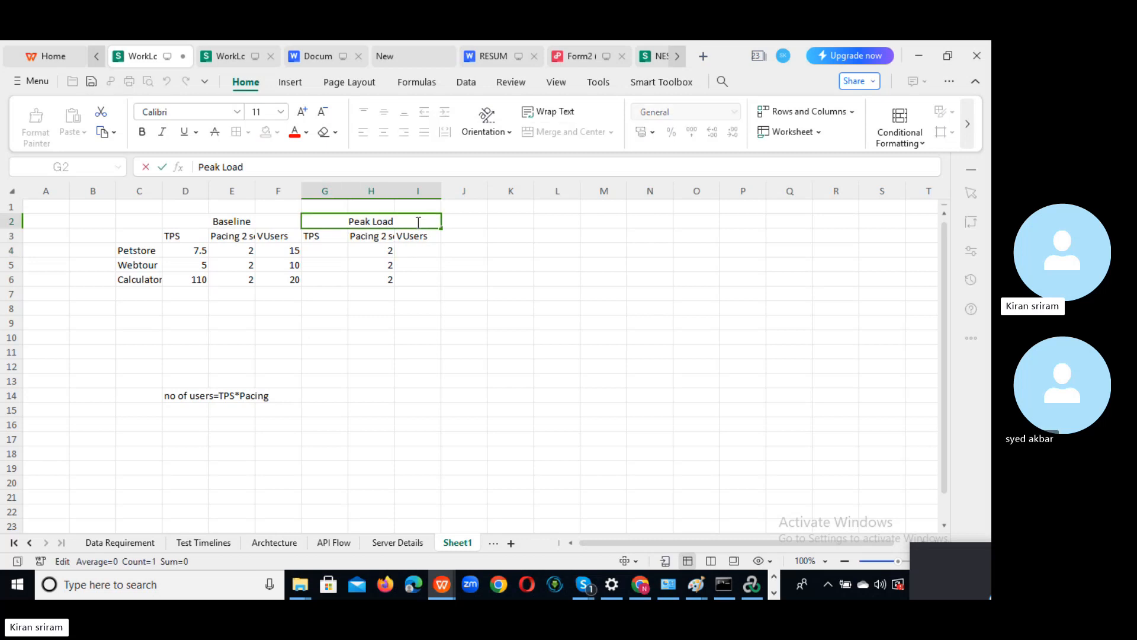
{"action": "type", "text": "N3*YO"}
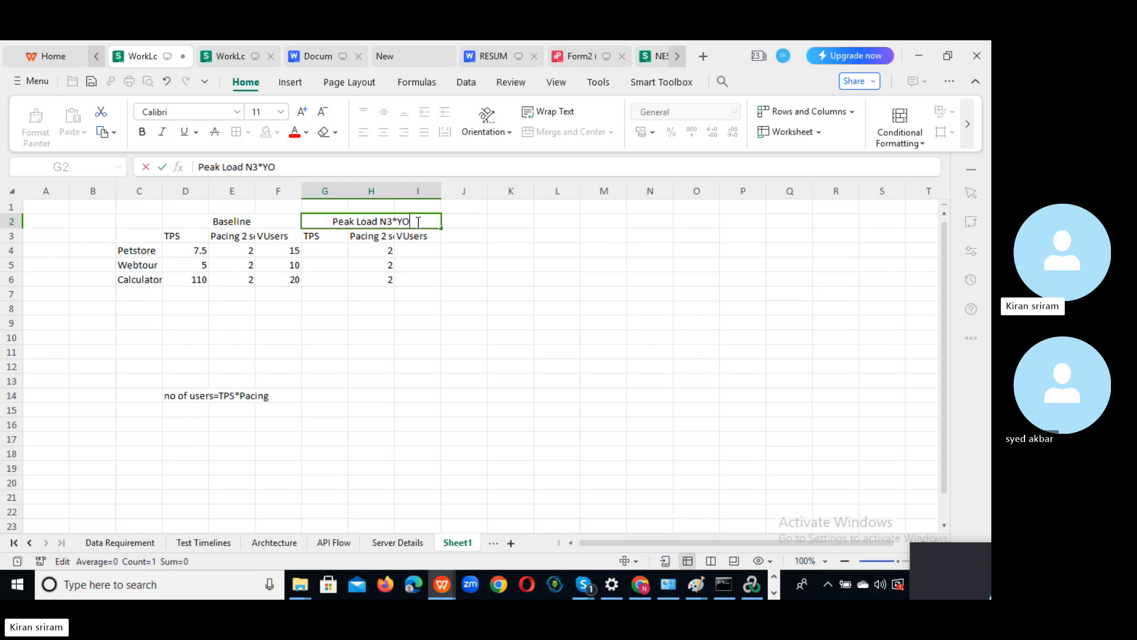
{"action": "type", "text": "Y 10"}
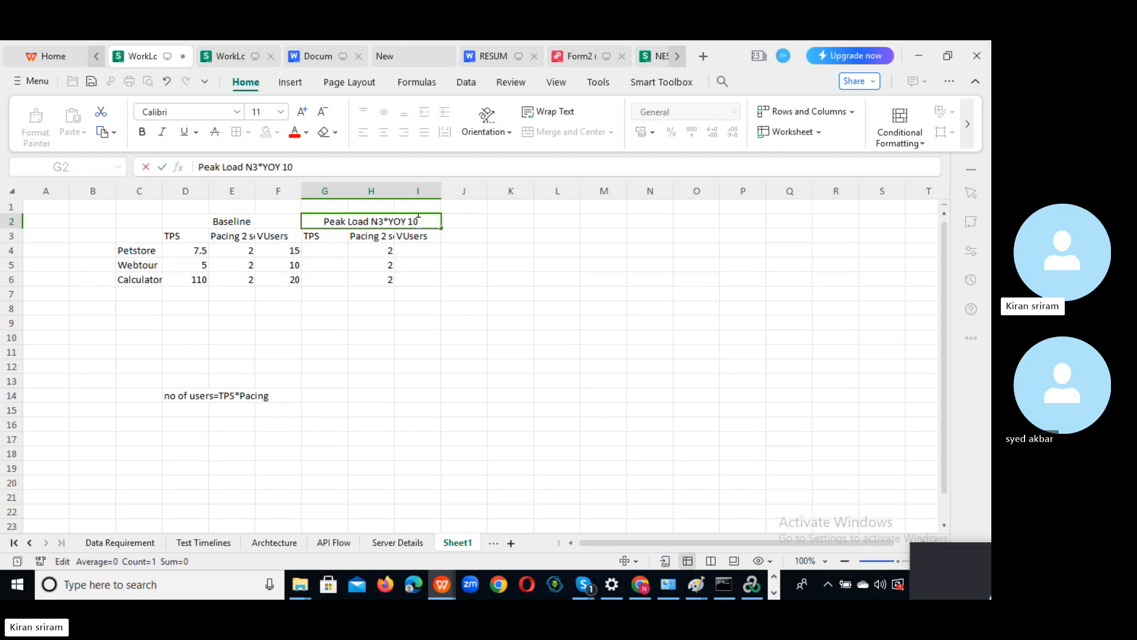
{"action": "type", "text": "%"}
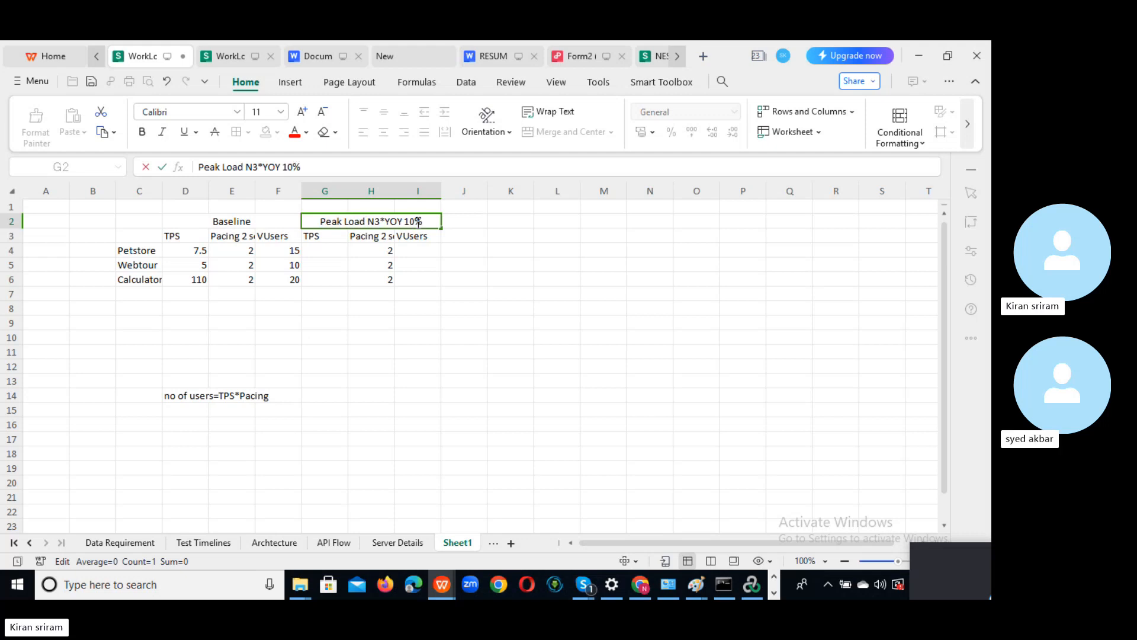
{"action": "left_click", "coordinate": [510, 321]}
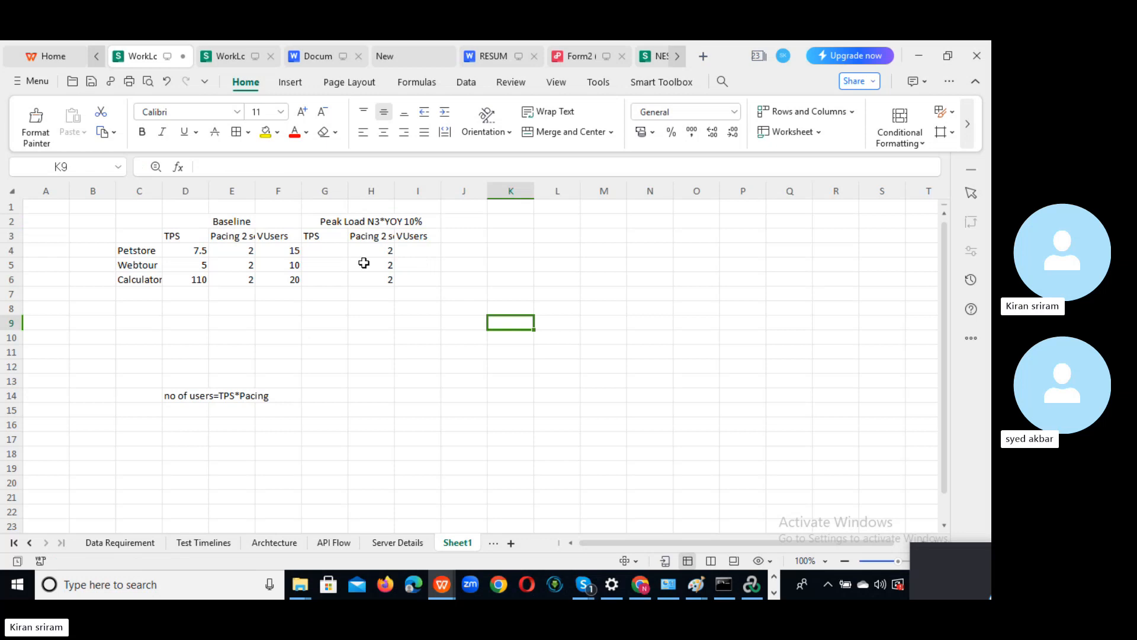
- Enter the formula =F4*10/100 in I4 to calculate 10% of Petstore's Baseline VUsers
{"action": "left_click", "coordinate": [335, 252]}
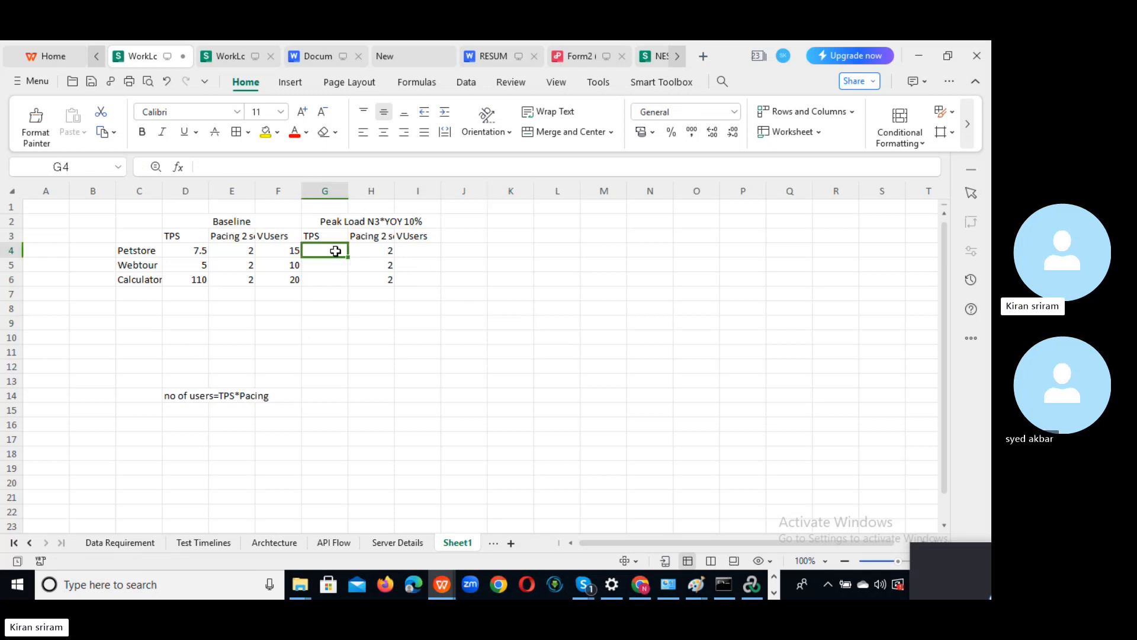
{"action": "left_click", "coordinate": [424, 251]}
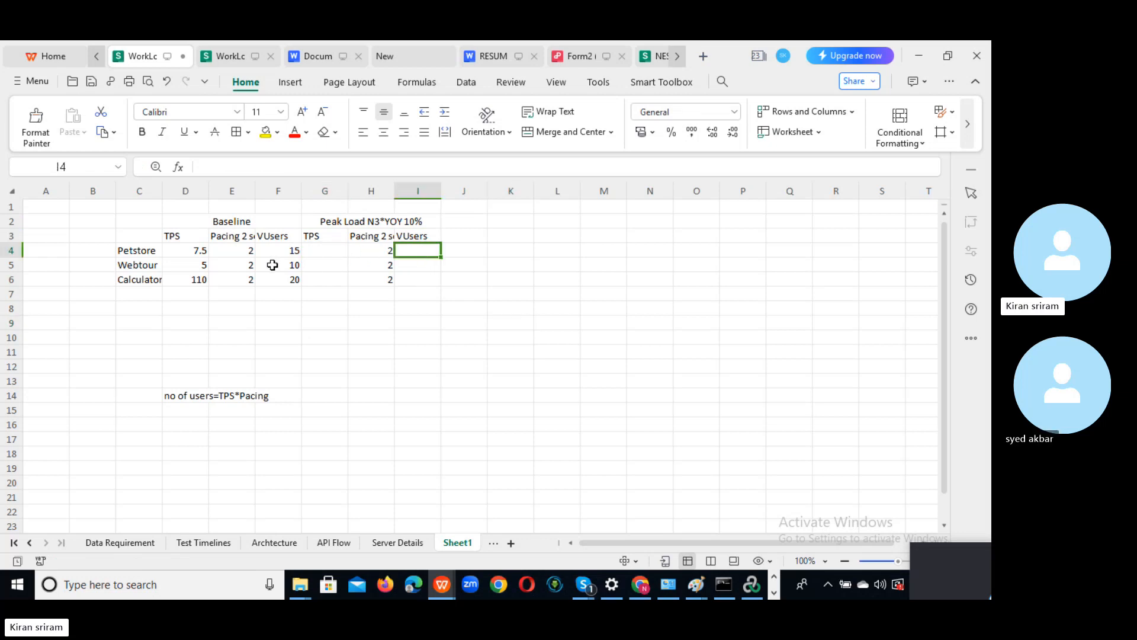
{"action": "left_click", "coordinate": [337, 250]}
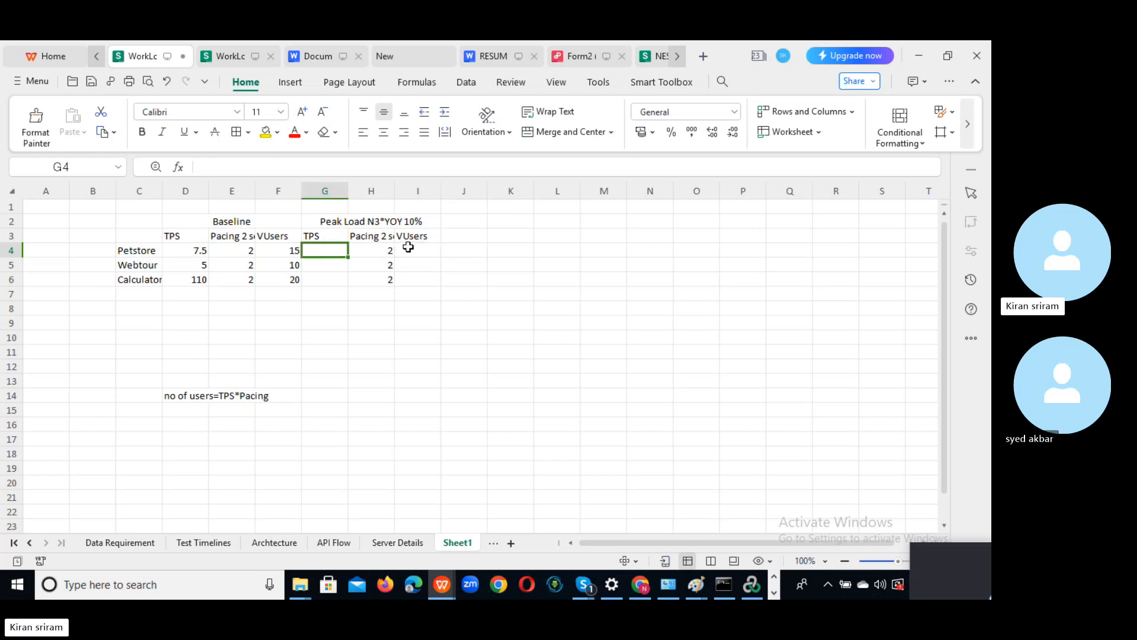
{"action": "left_click", "coordinate": [411, 249]}
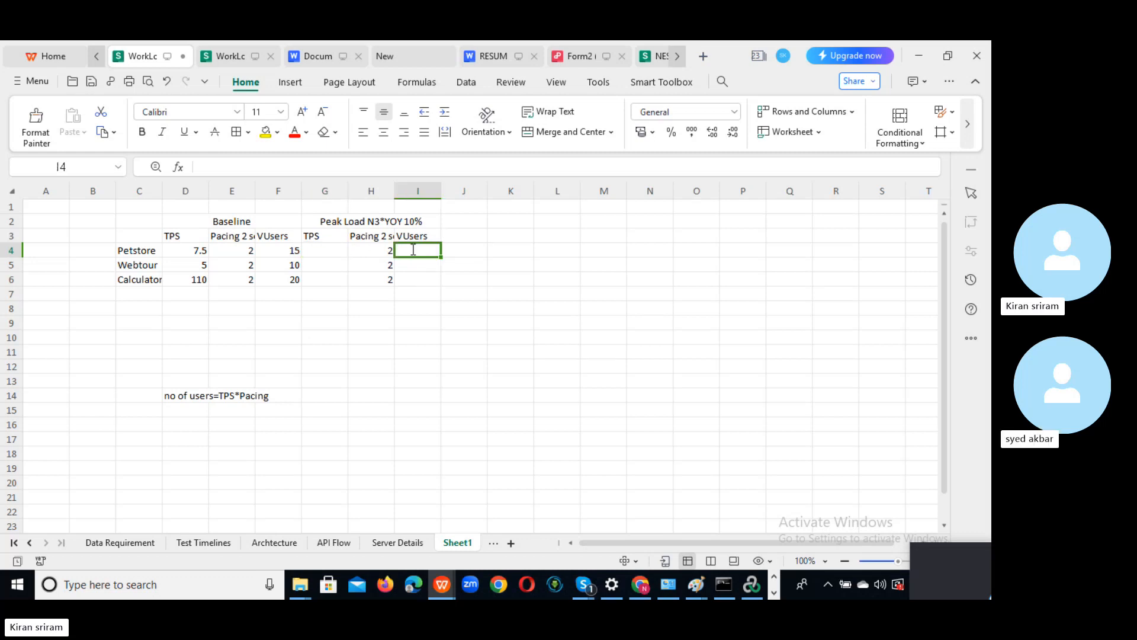
{"action": "type", "text": "="}
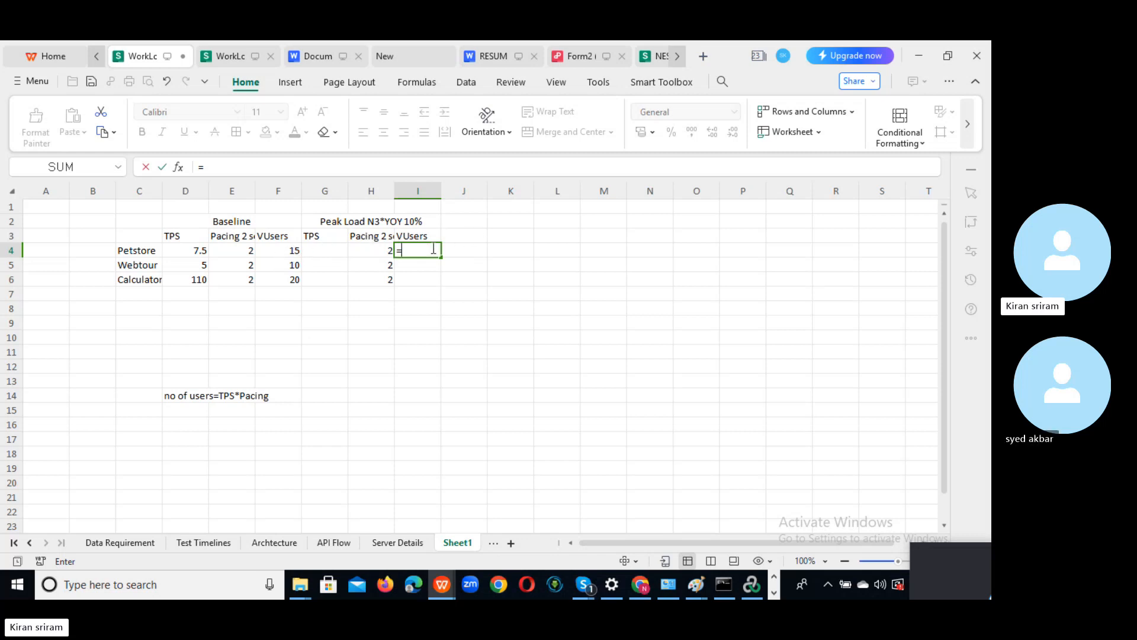
{"action": "left_click", "coordinate": [285, 251]}
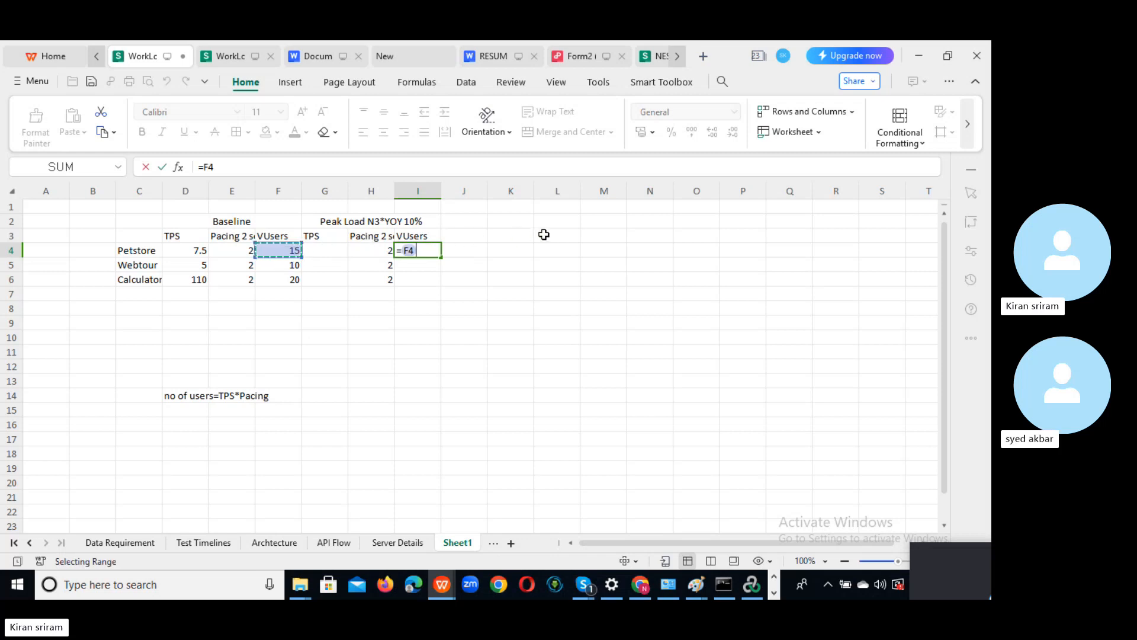
{"action": "type", "text": "*10"}
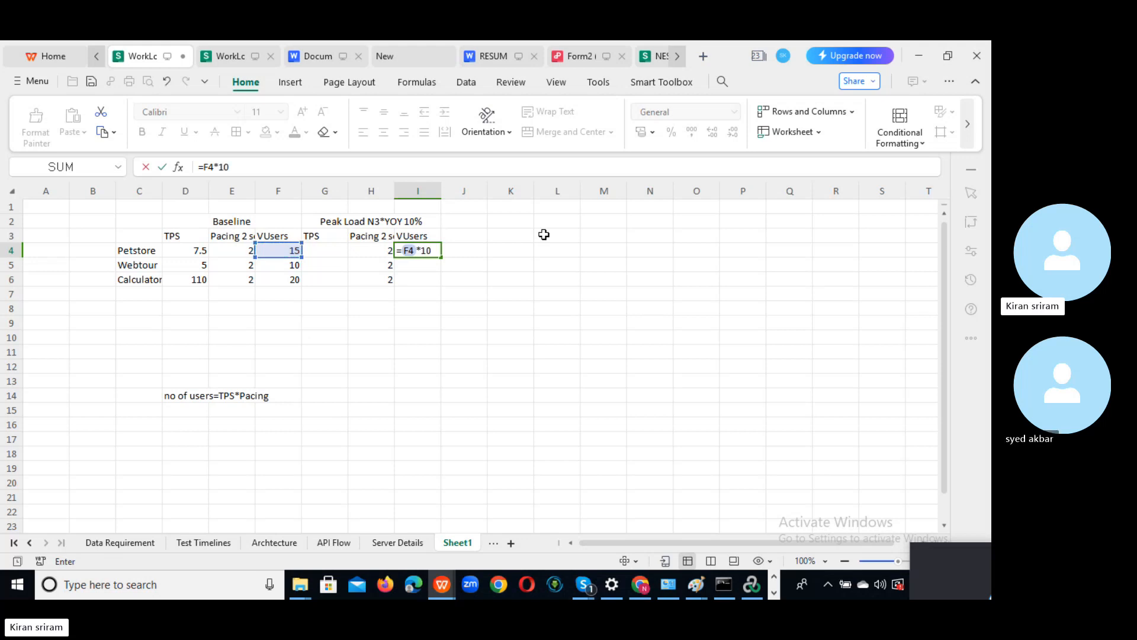
{"action": "type", "text": "/100"}
{"action": "left_click", "coordinate": [567, 332]}
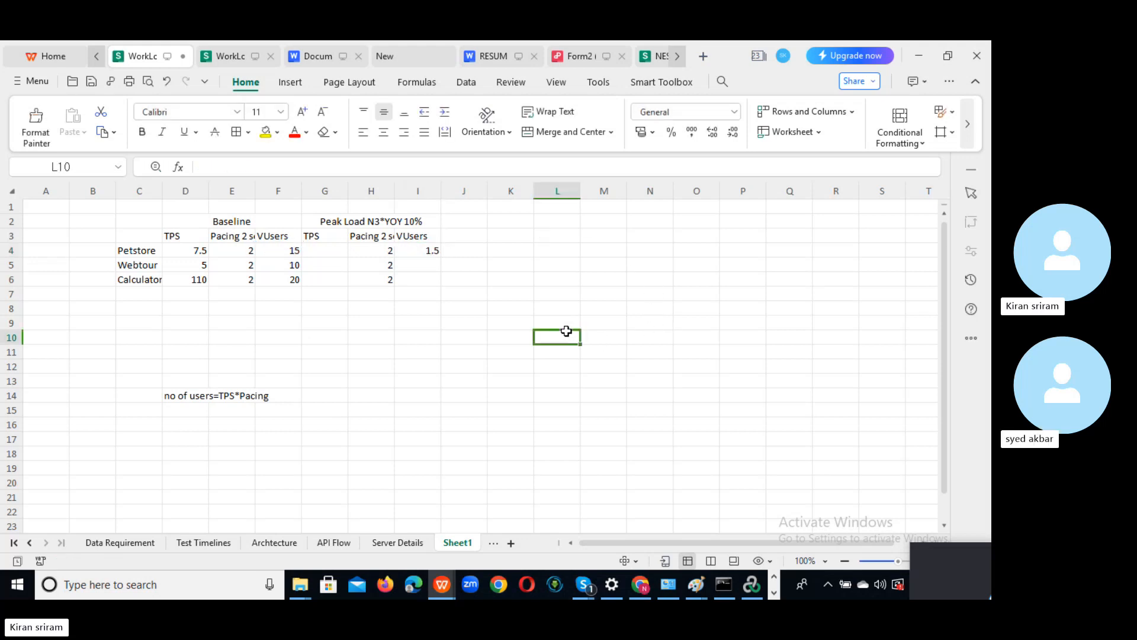
- Extend the Petstore Peak Load VUsers formula in I4 to =F4*10/100+F4
{"action": "left_click", "coordinate": [424, 252]}
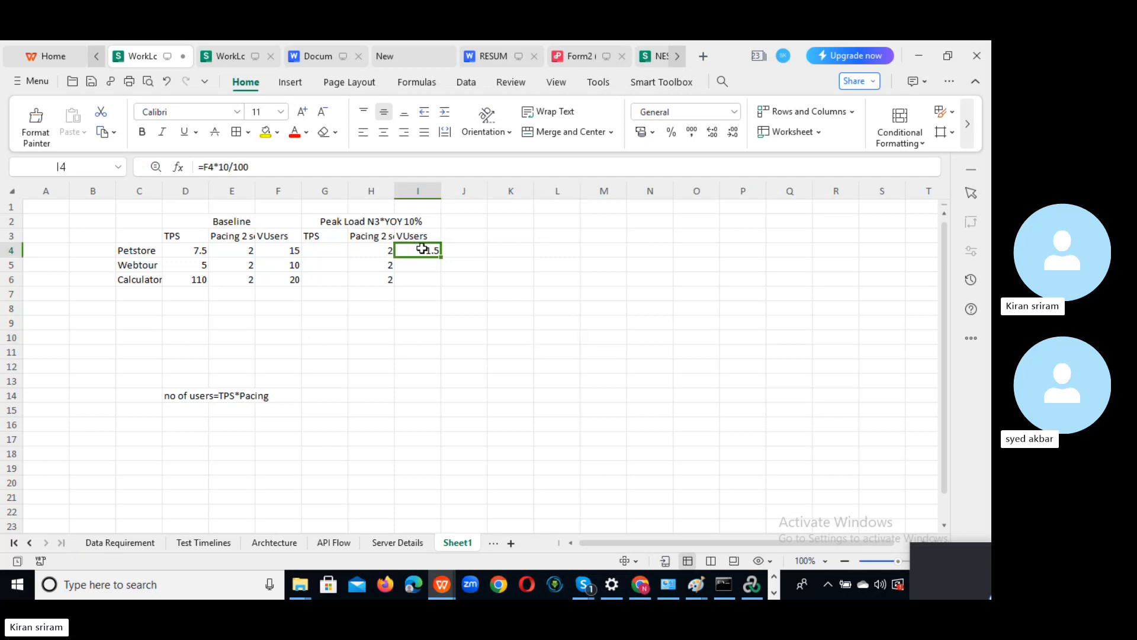
{"action": "left_click", "coordinate": [288, 167]}
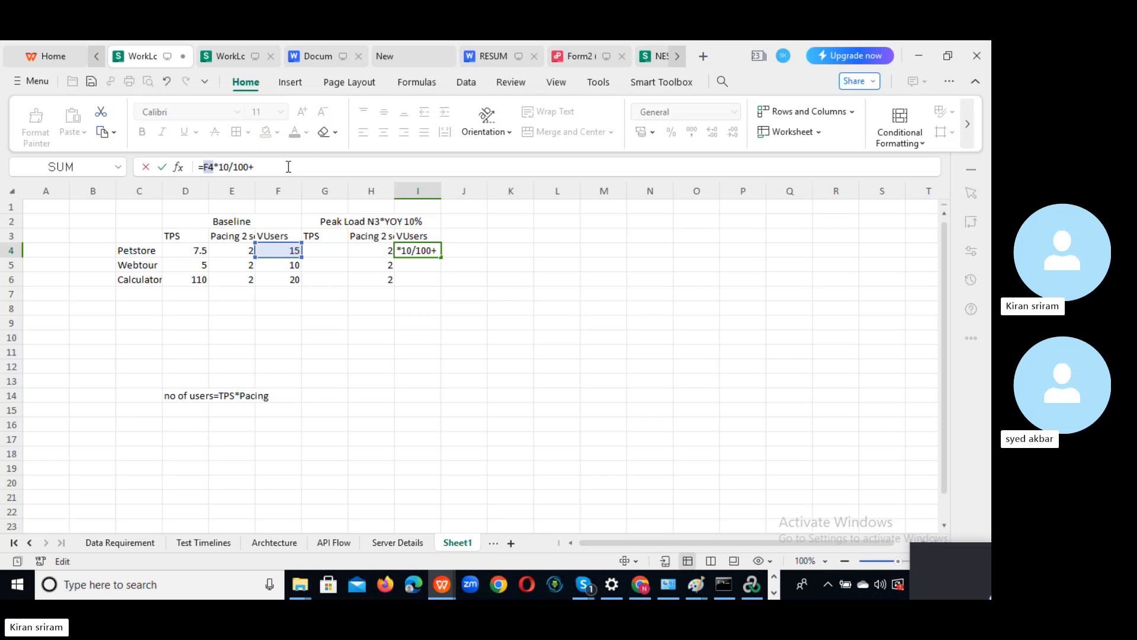
{"action": "left_click", "coordinate": [277, 253]}
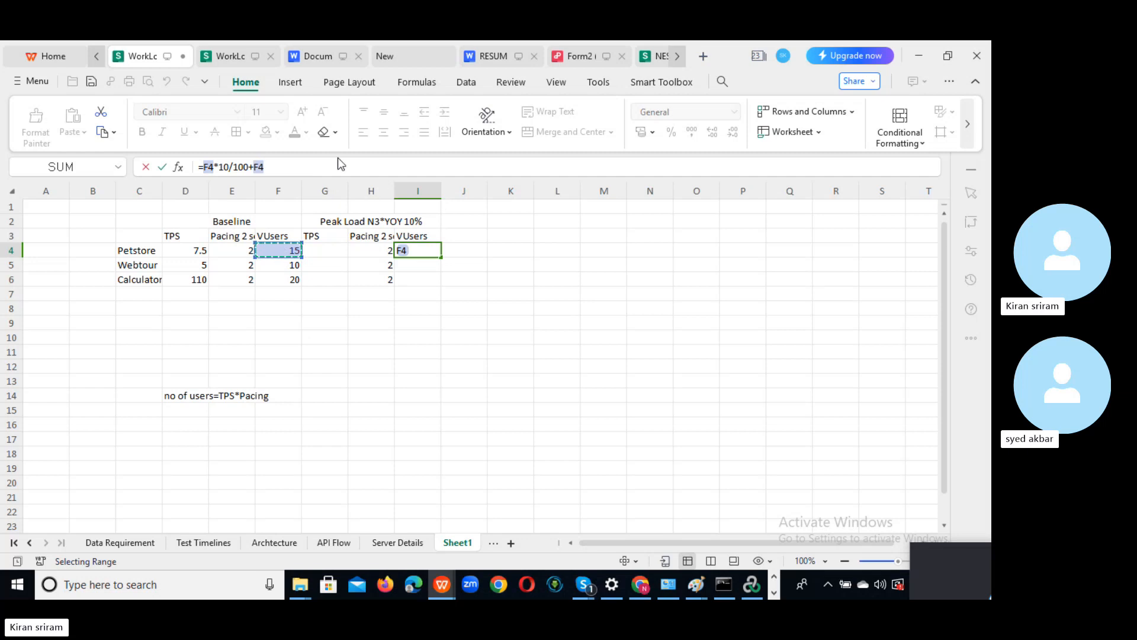
{"action": "left_click", "coordinate": [305, 165]}
{"action": "key", "text": "Tab"}
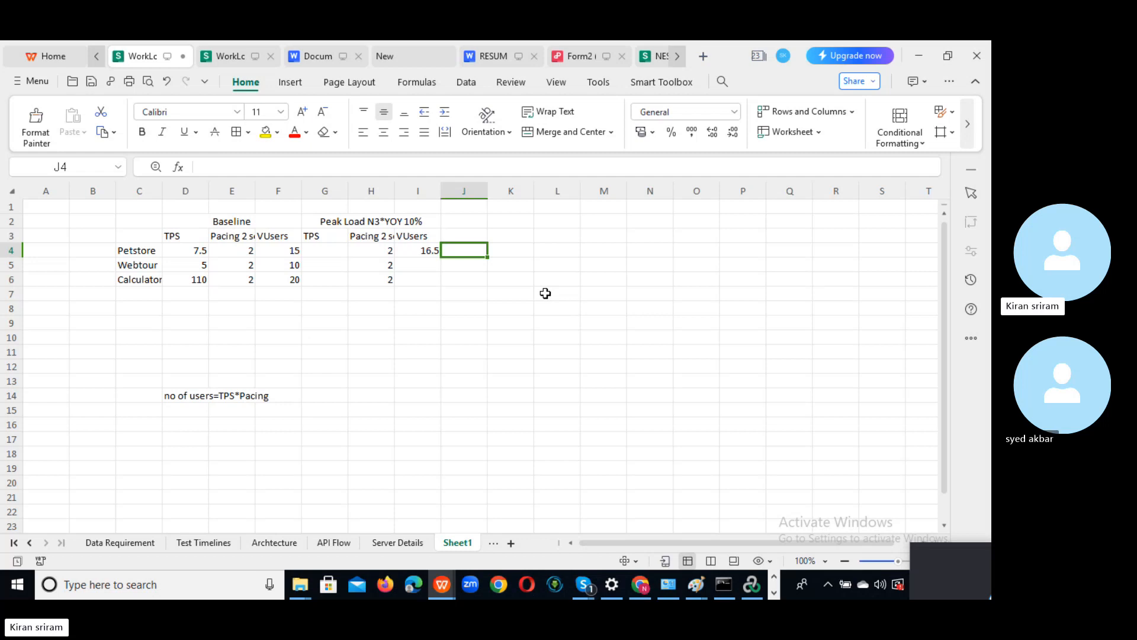
- Fill the Peak Load VUsers formula from I4 down to I6 and check the copied formulas for Webtour and Calculator
{"action": "left_click", "coordinate": [434, 253]}
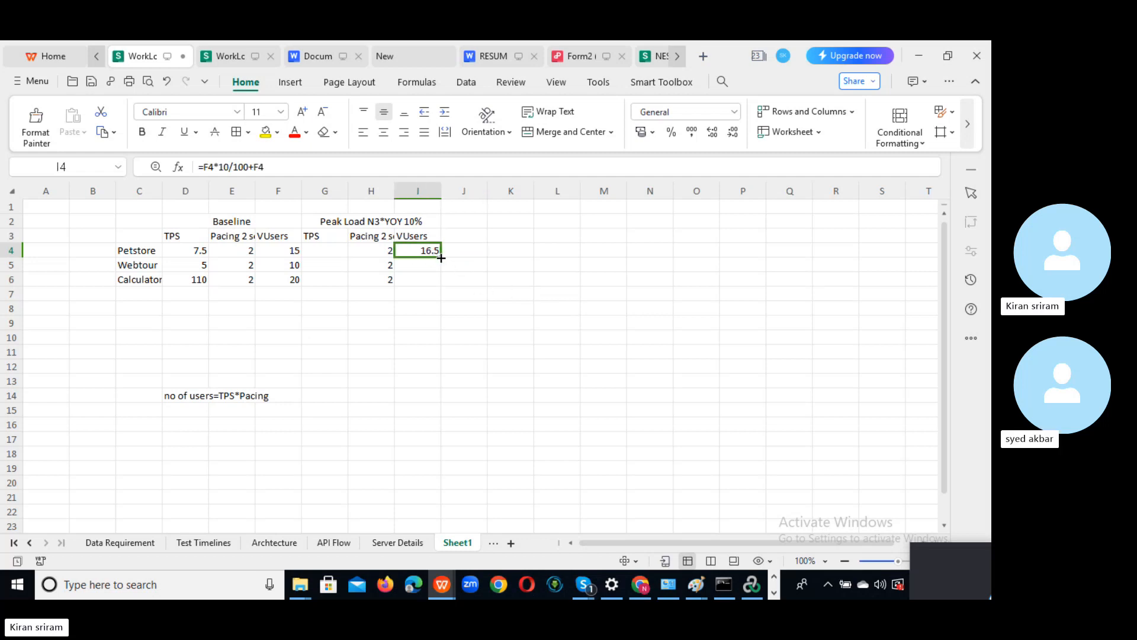
{"action": "left_click_drag", "start_coordinate": [442, 255], "coordinate": [443, 283]}
{"action": "left_click", "coordinate": [539, 327]}
{"action": "left_click", "coordinate": [424, 267]}
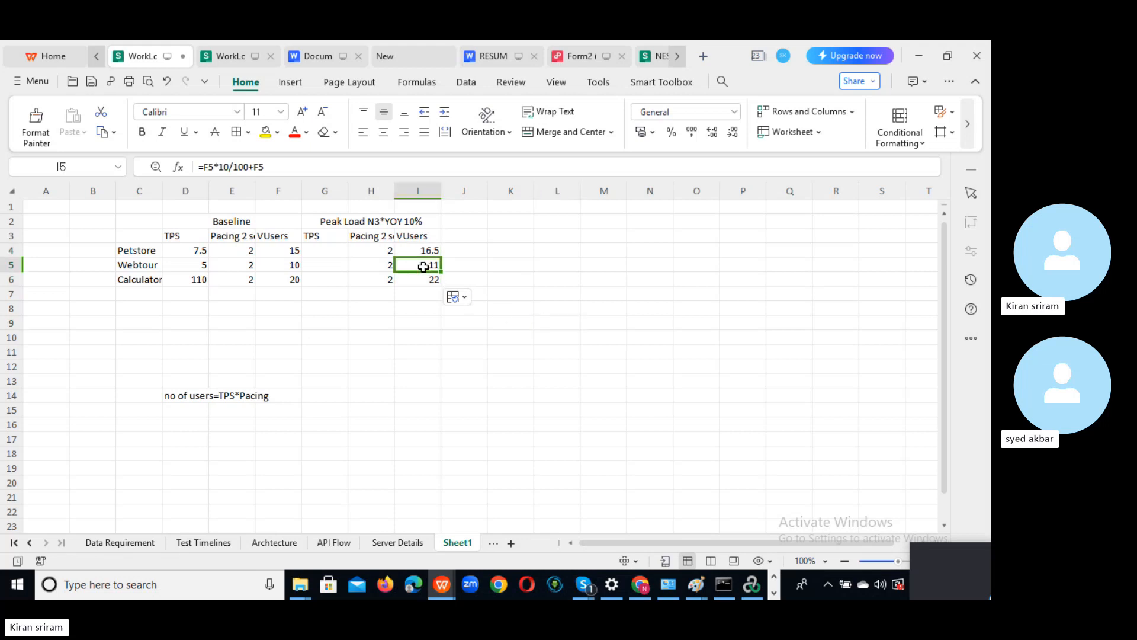
{"action": "left_click", "coordinate": [425, 281]}
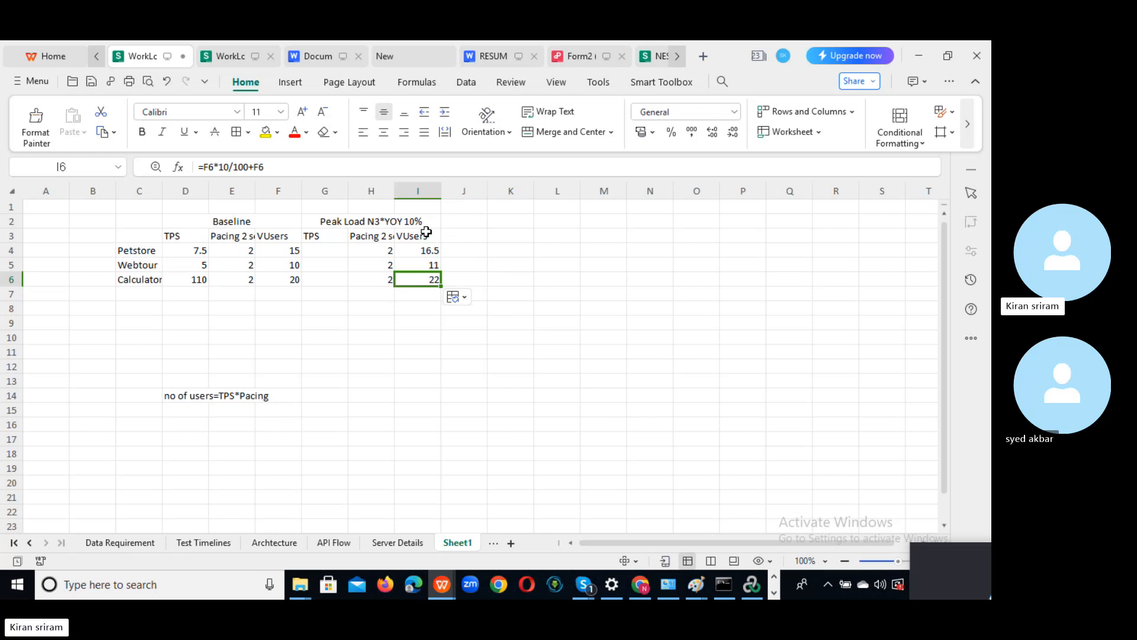
- Add the column header "Adjested V users" in cell J3 beside the Peak Load VUsers
{"action": "left_click", "coordinate": [461, 235]}
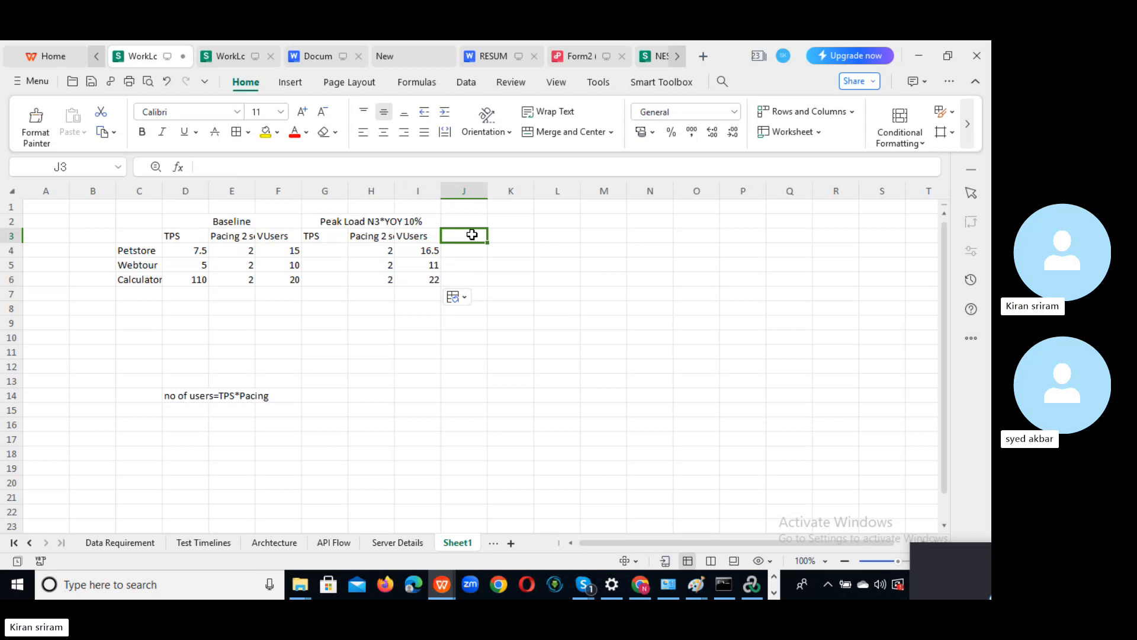
{"action": "type", "text": "A"}
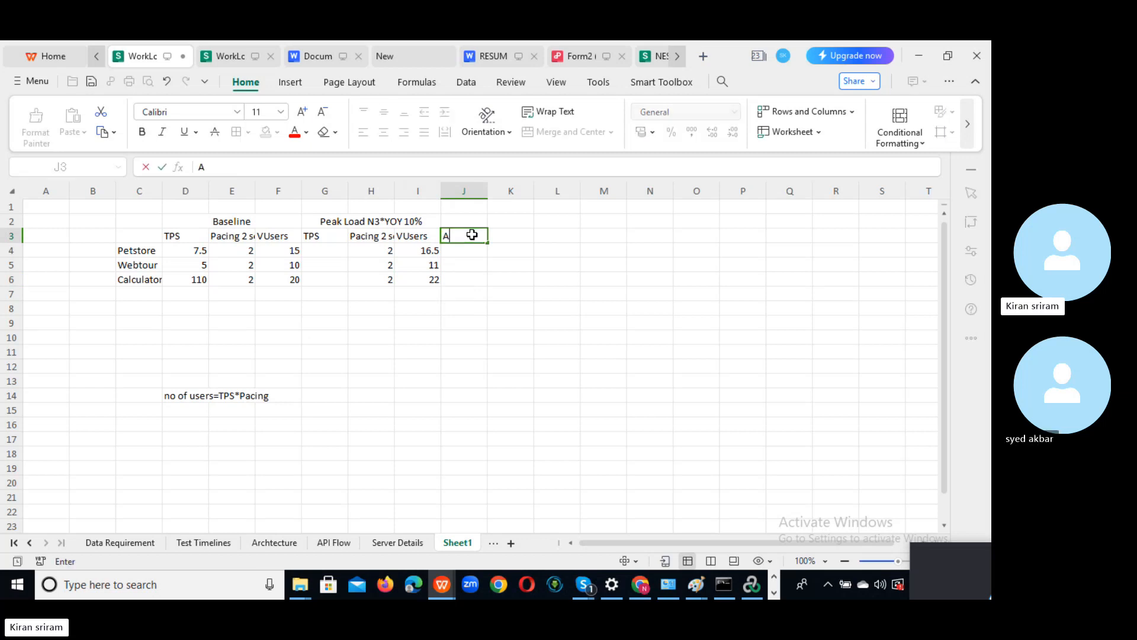
{"action": "type", "text": "djested V us"}
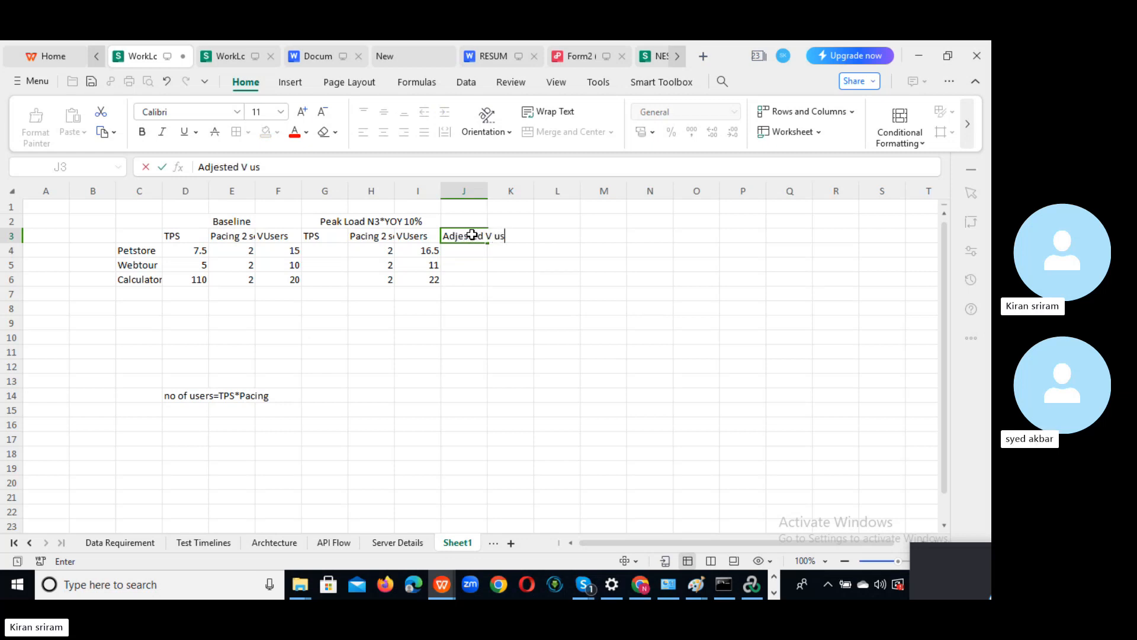
{"action": "type", "text": "ers"}
{"action": "left_click", "coordinate": [472, 267]}
- Enter adjusted user counts of 17 for Petstore, 11 for Webtour and 22 for Calculator in J4 to J6
{"action": "left_click", "coordinate": [466, 249]}
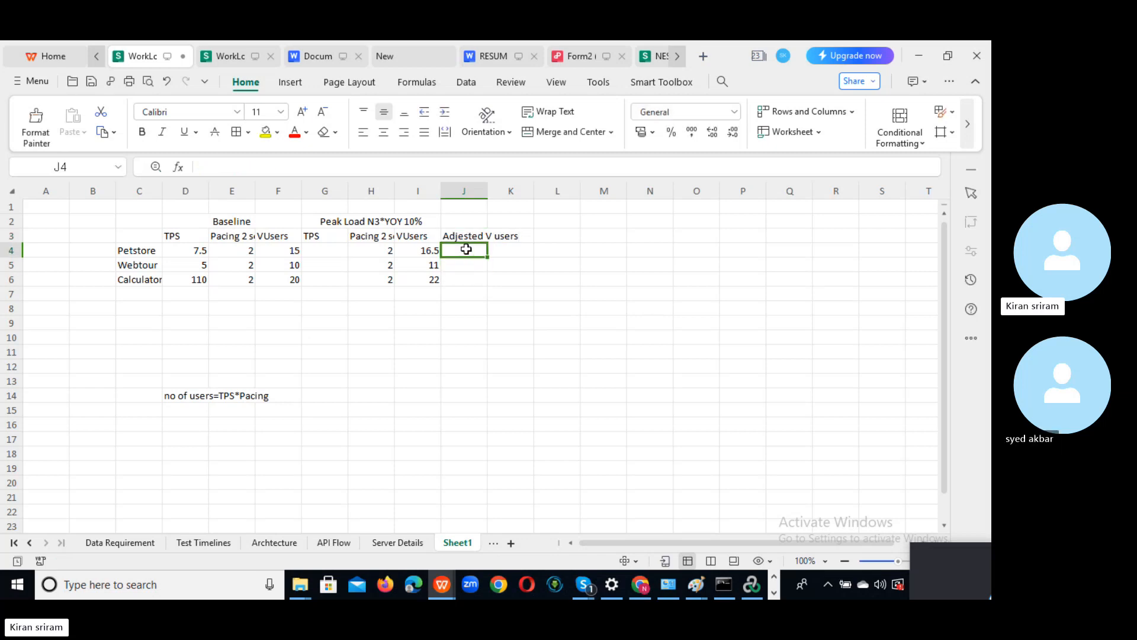
{"action": "type", "text": "17"}
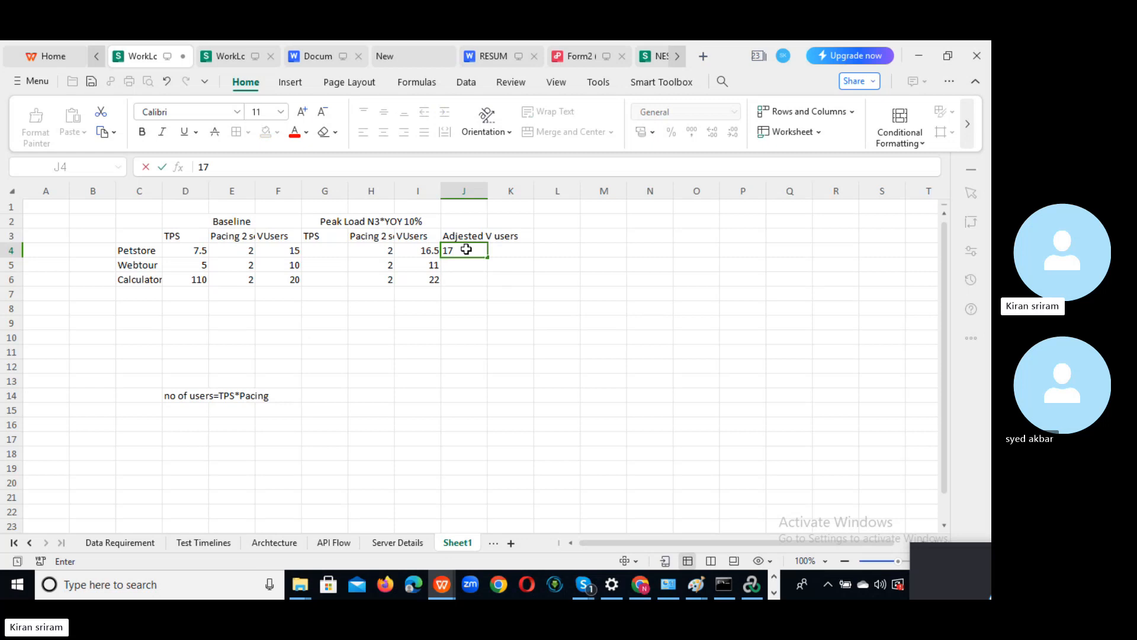
{"action": "left_click", "coordinate": [460, 265]}
{"action": "type", "text": "11"}
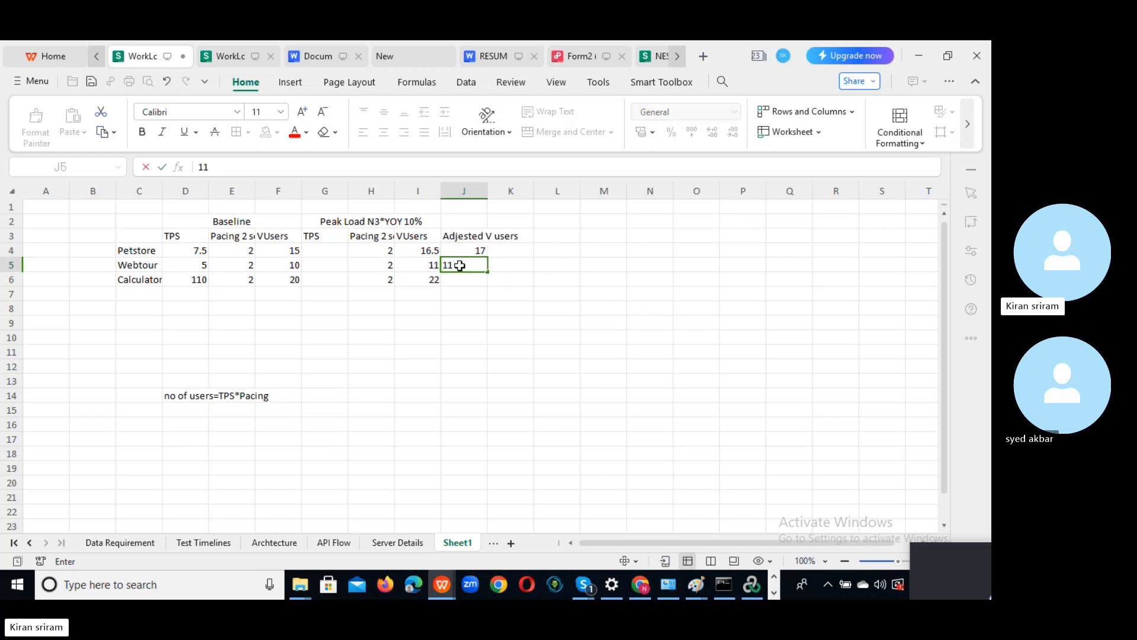
{"action": "left_click", "coordinate": [457, 279]}
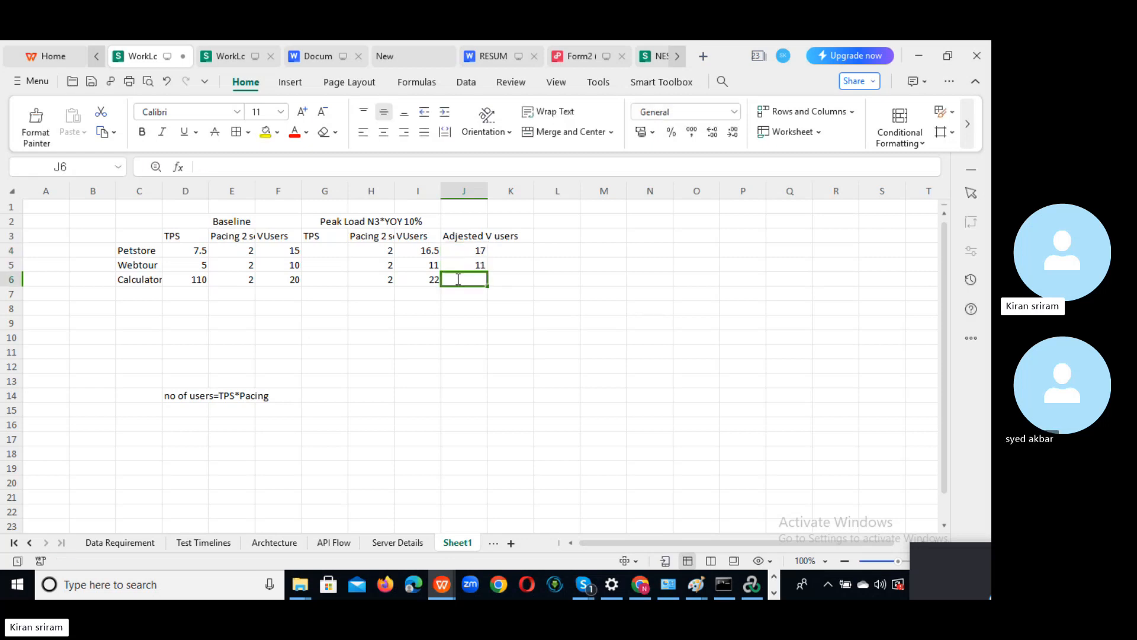
{"action": "type", "text": "22"}
{"action": "left_click", "coordinate": [539, 335]}
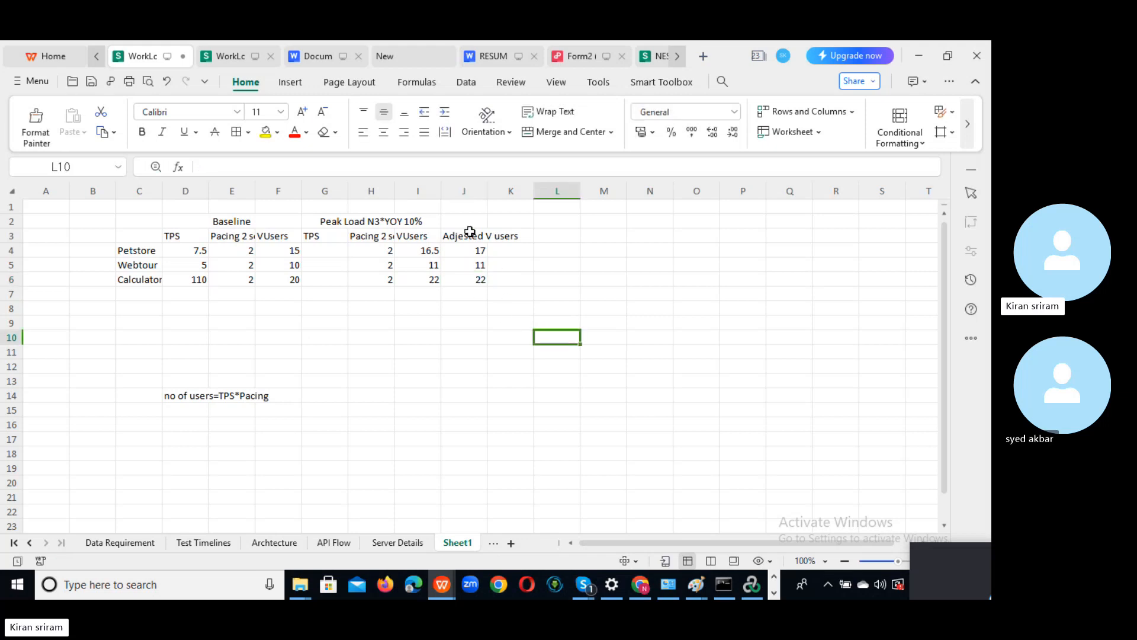
- Enter Peak Load TPS values of 8.5 for Petstore, 5.5 for Webtour and 11 for Calculator in G4 to G6
{"action": "left_click", "coordinate": [380, 249]}
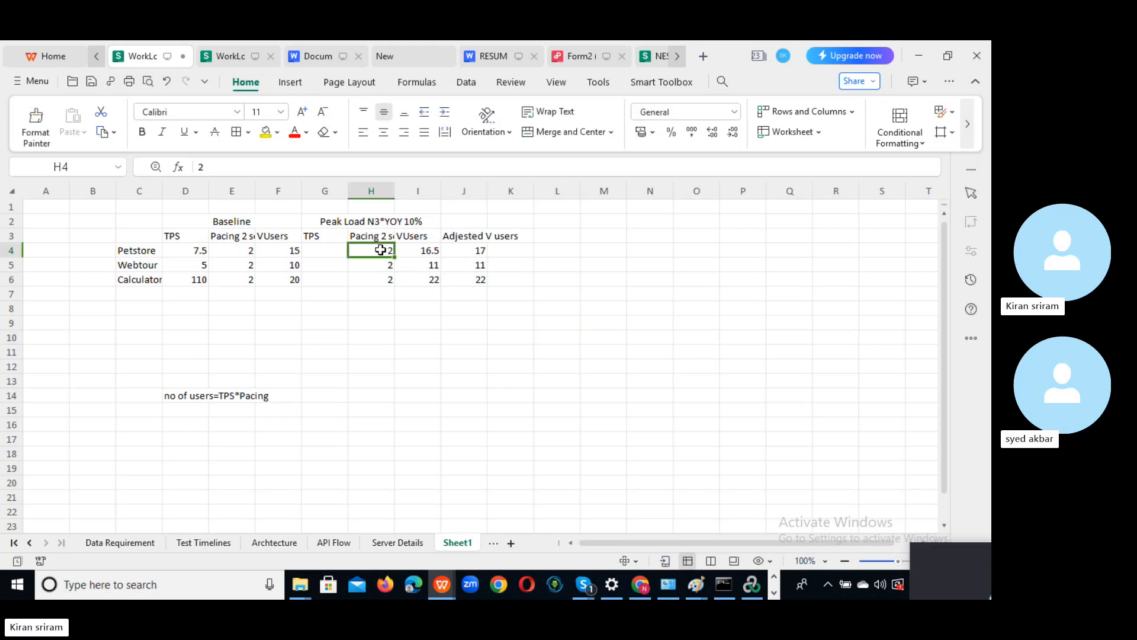
{"action": "left_click", "coordinate": [482, 248]}
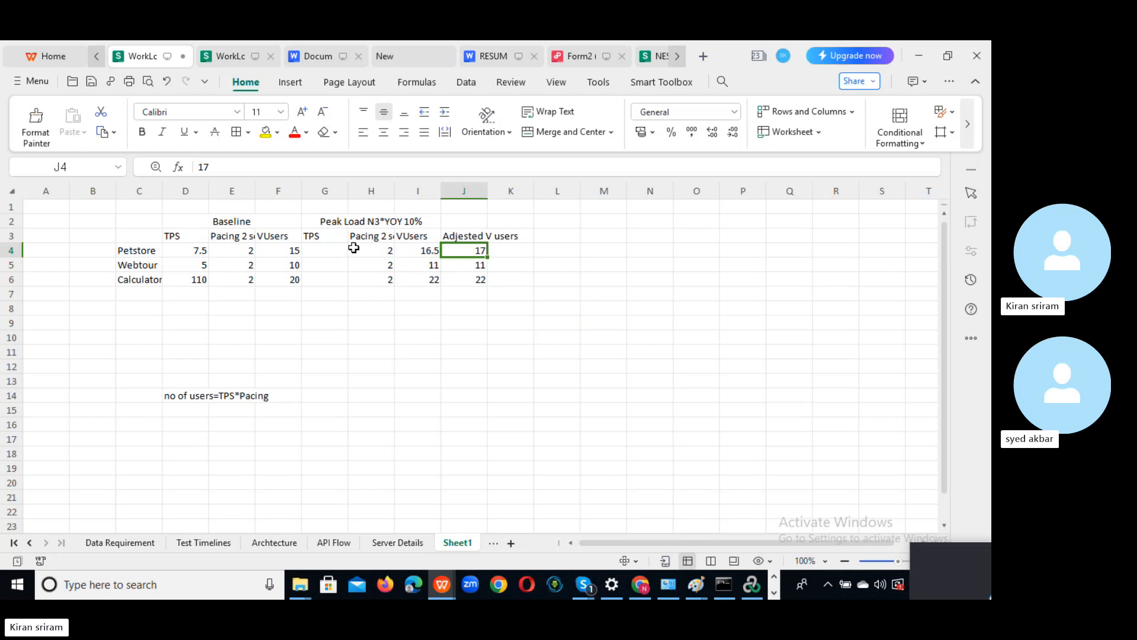
{"action": "left_click", "coordinate": [322, 251]}
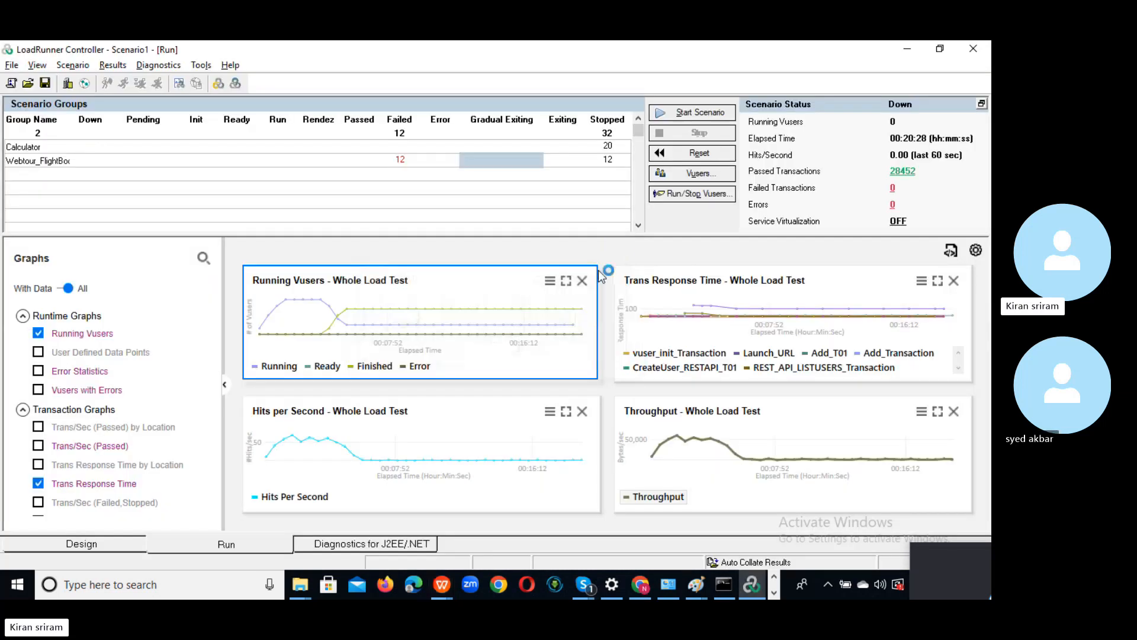
{"action": "key", "text": "alt+Tab"}
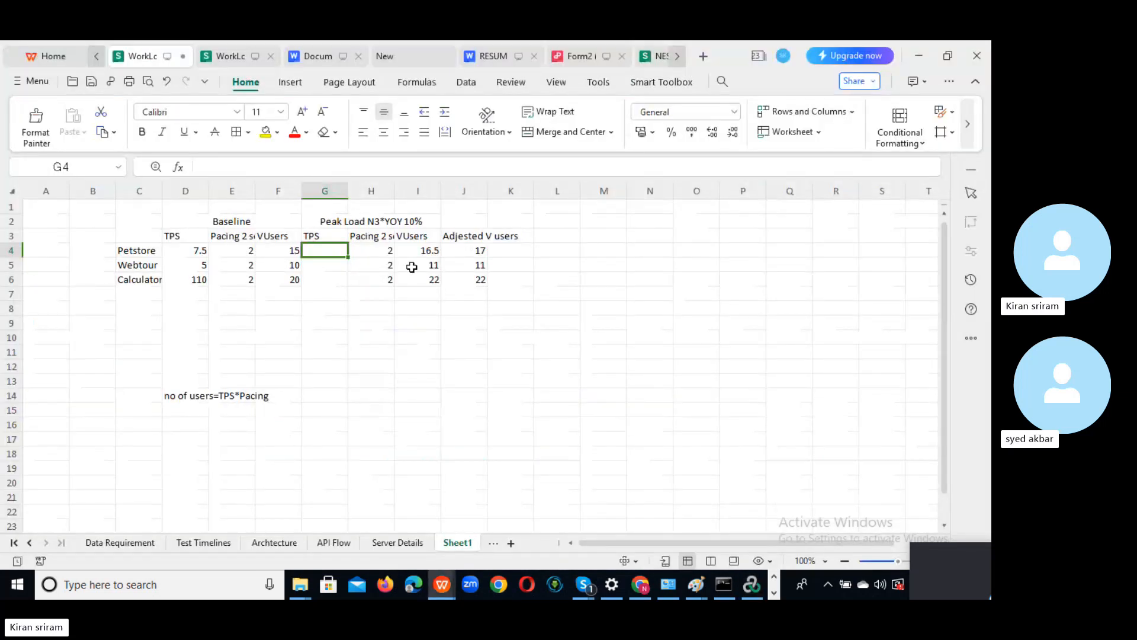
{"action": "type", "text": "8.5"}
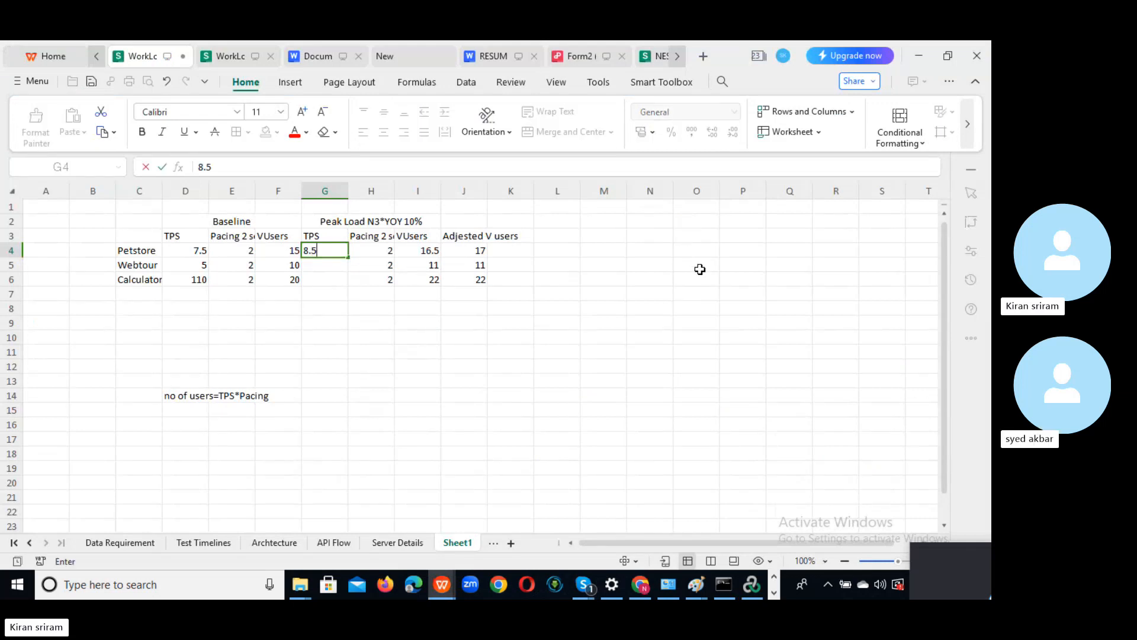
{"action": "left_click", "coordinate": [334, 264]}
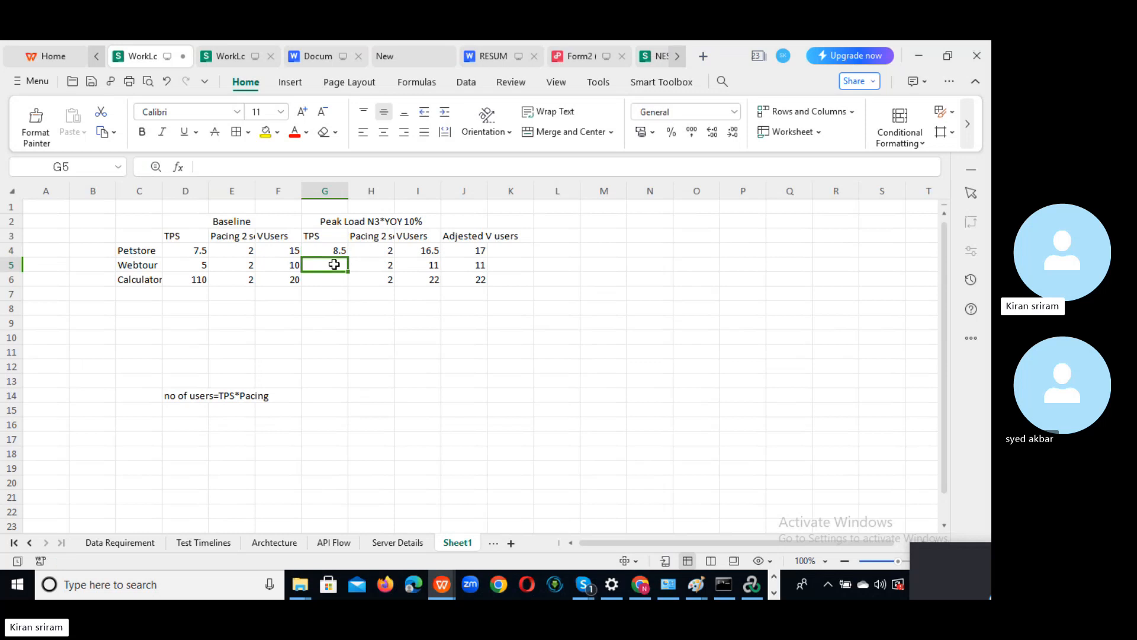
{"action": "type", "text": "5.5"}
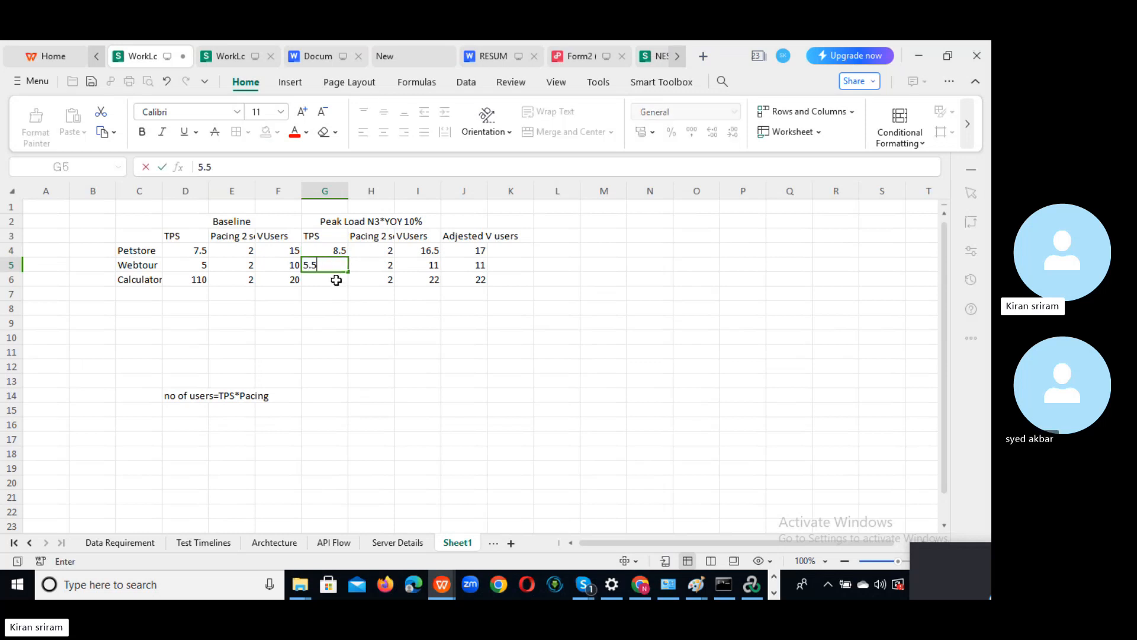
{"action": "left_click", "coordinate": [337, 280]}
{"action": "type", "text": "11"}
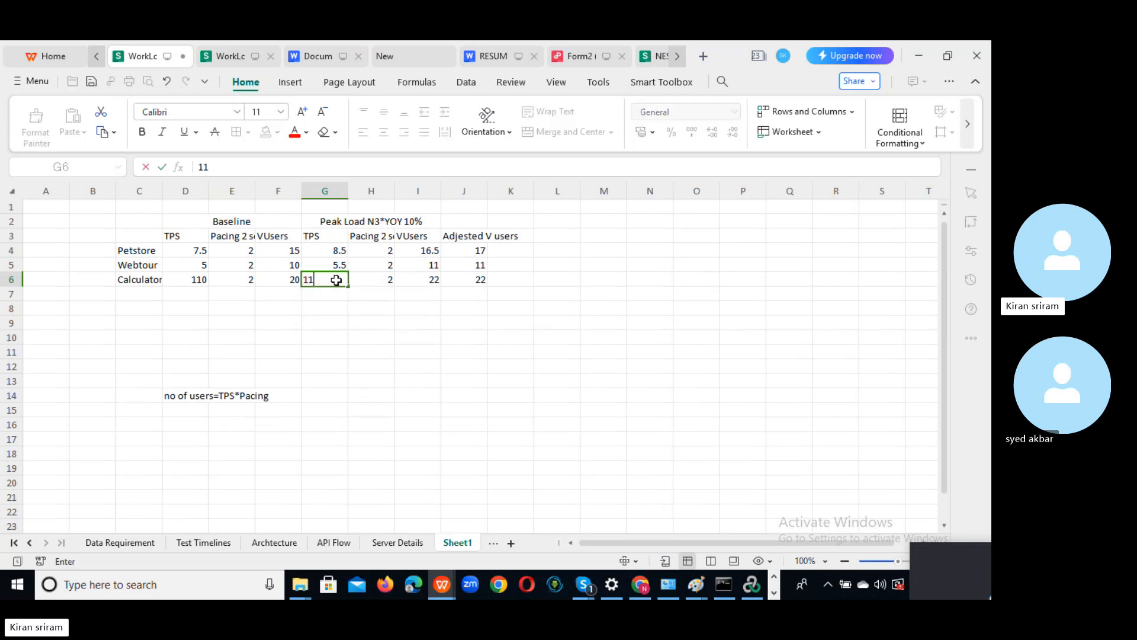
{"action": "left_click", "coordinate": [508, 339]}
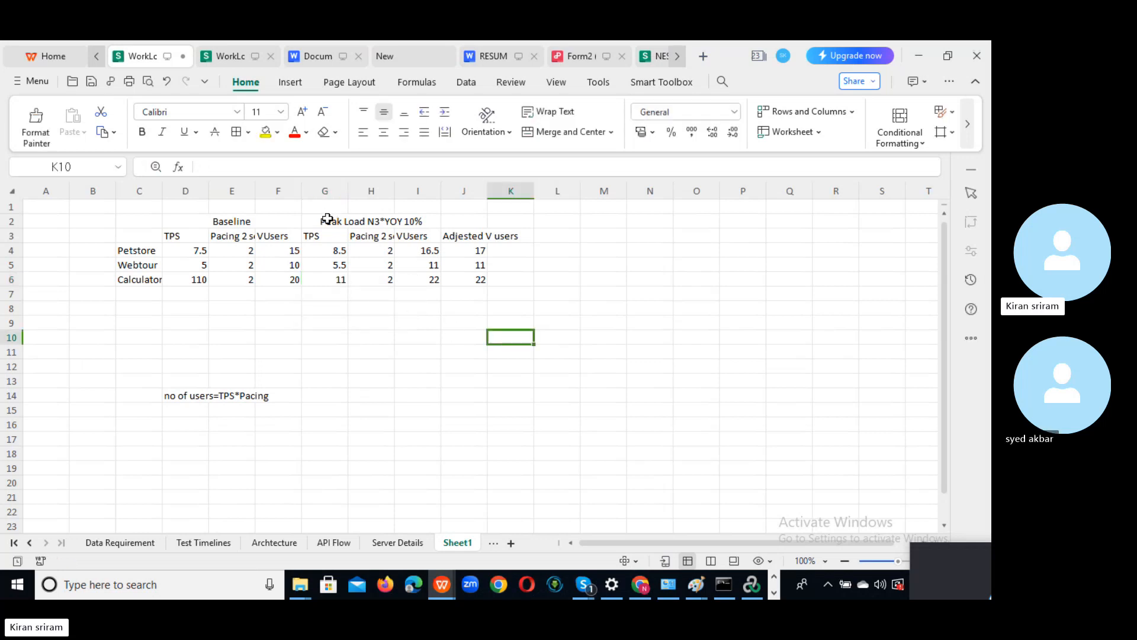
- Re-merge and center the Peak Load header across G2 to J2 so it spans the adjusted users column
{"action": "left_click", "coordinate": [424, 221]}
{"action": "left_click_drag", "start_coordinate": [424, 221], "coordinate": [483, 224]}
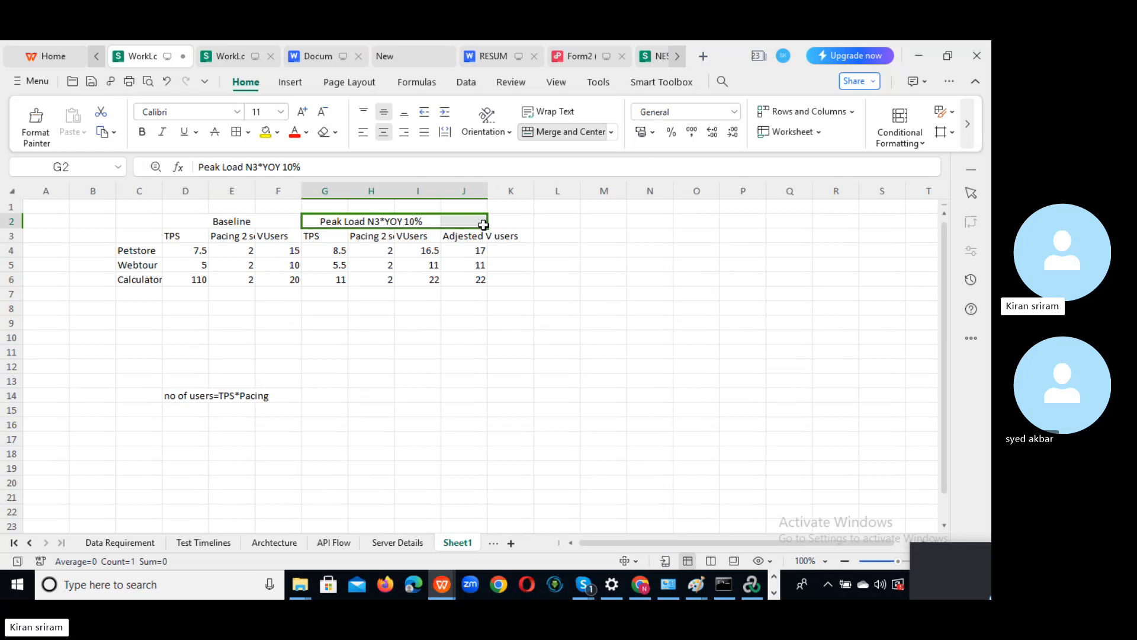
{"action": "left_click", "coordinate": [565, 137]}
{"action": "left_click", "coordinate": [565, 136]}
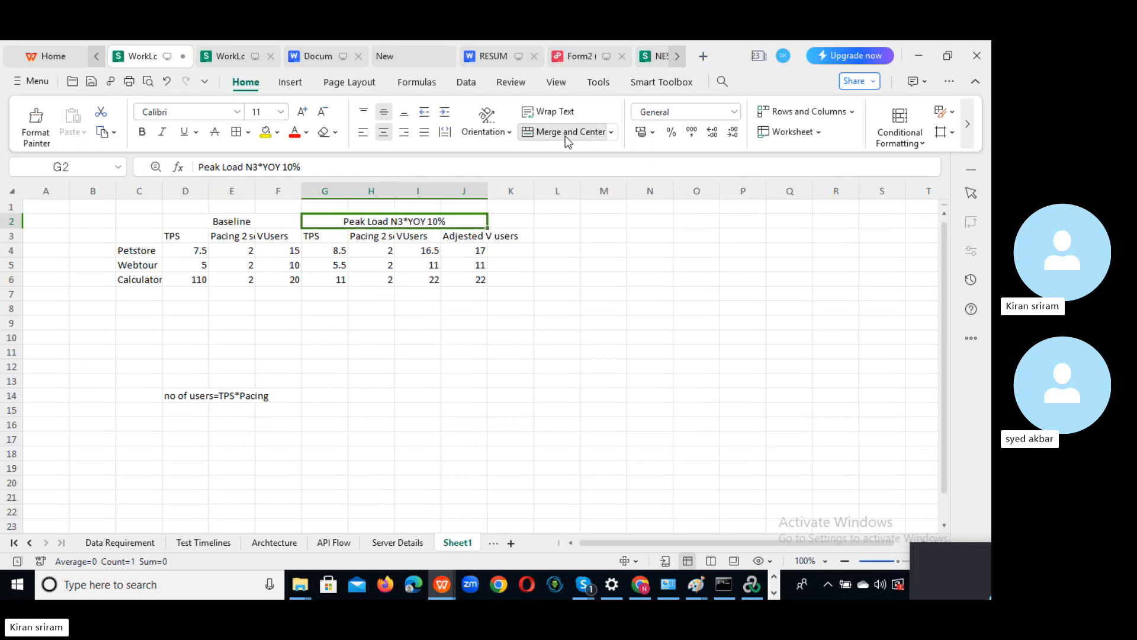
{"action": "left_click", "coordinate": [576, 362]}
{"action": "left_click", "coordinate": [513, 220]}
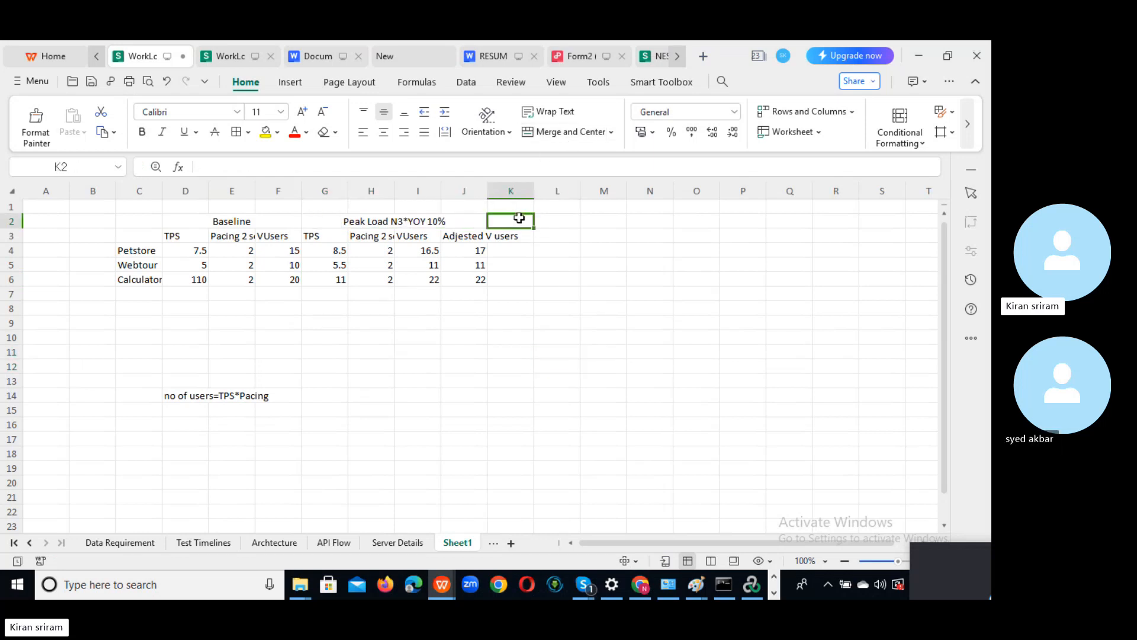
- AutoFit all column widths of the sheet to their contents
{"action": "left_click", "coordinate": [9, 190]}
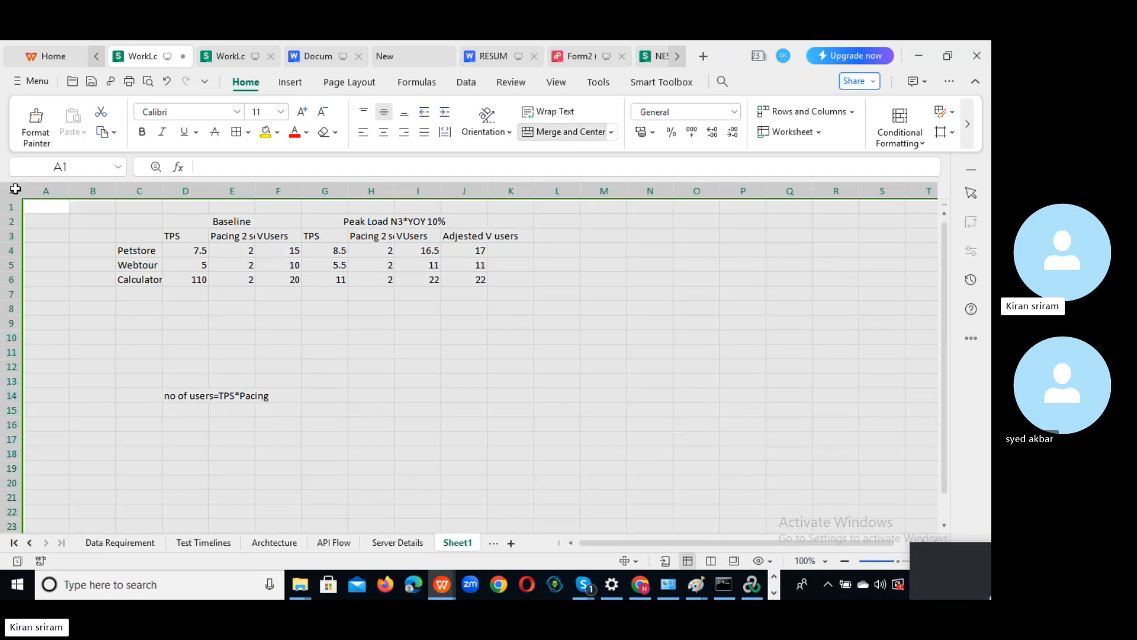
{"action": "double_click", "coordinate": [71, 192]}
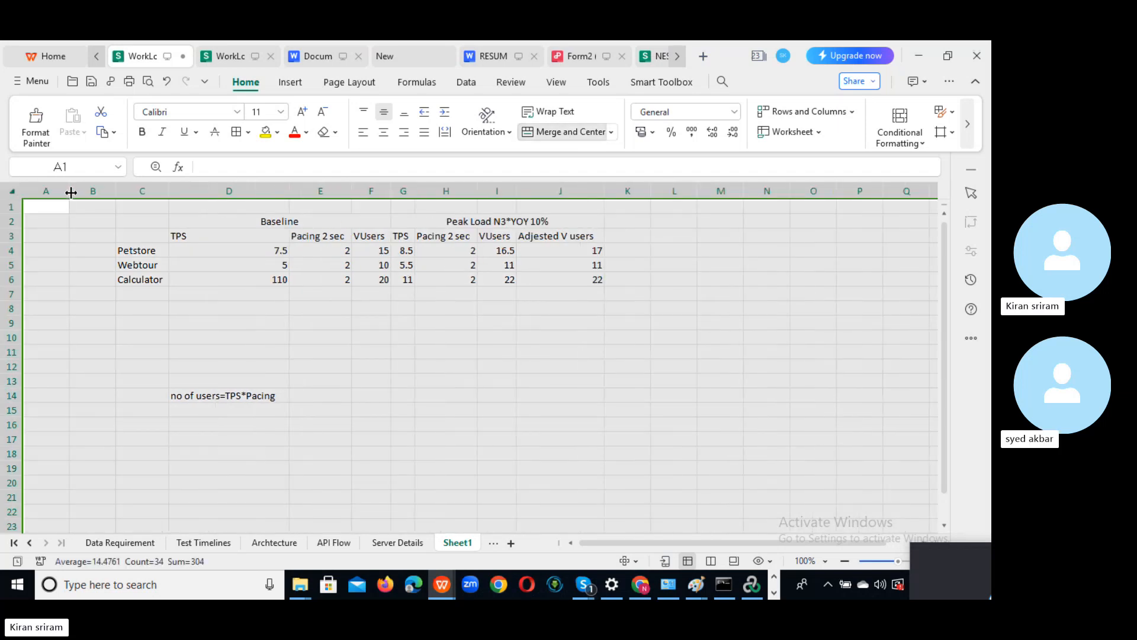
{"action": "left_click", "coordinate": [538, 394]}
- Fill the merged Baseline and Peak Load header cells in row 2 with yellow
{"action": "left_click", "coordinate": [264, 222]}
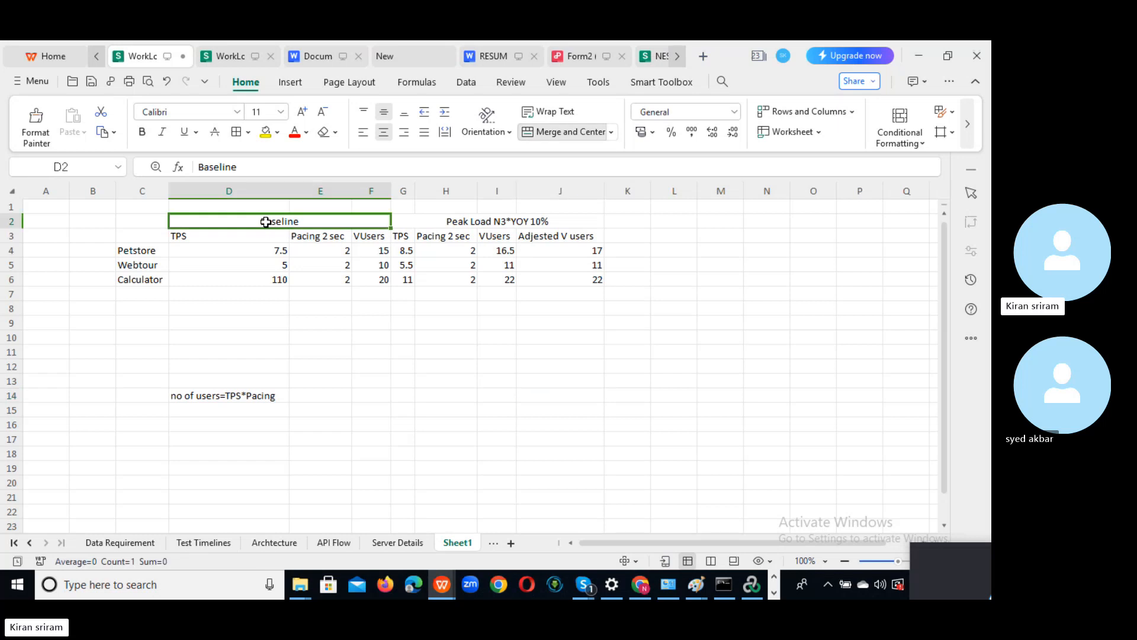
{"action": "left_click", "coordinate": [265, 132]}
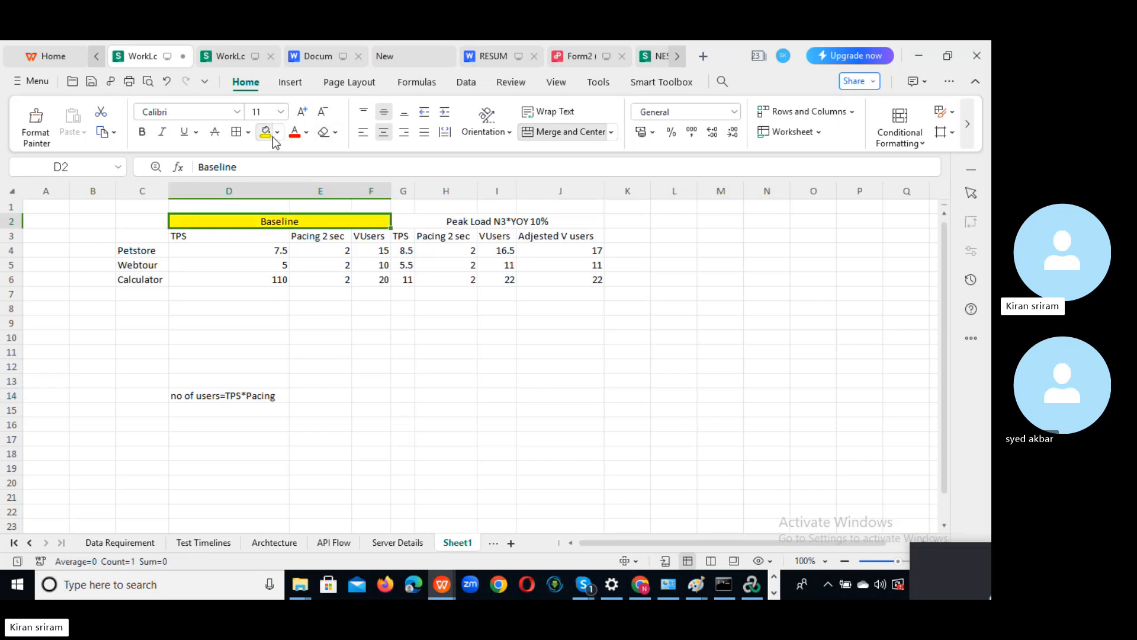
{"action": "left_click", "coordinate": [447, 222]}
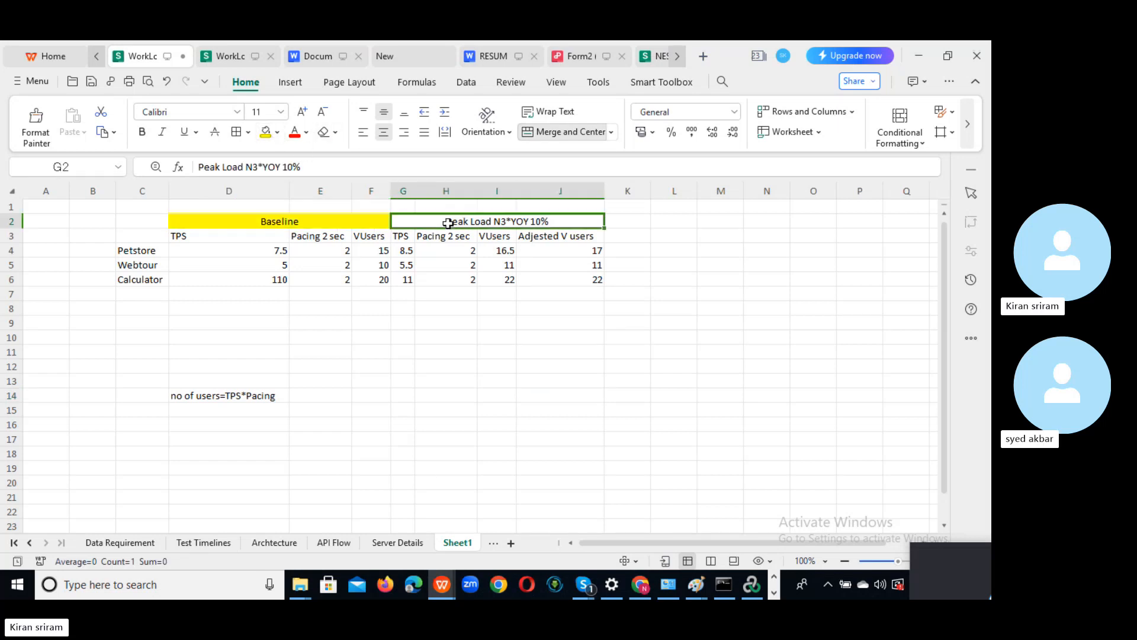
{"action": "left_click", "coordinate": [265, 133]}
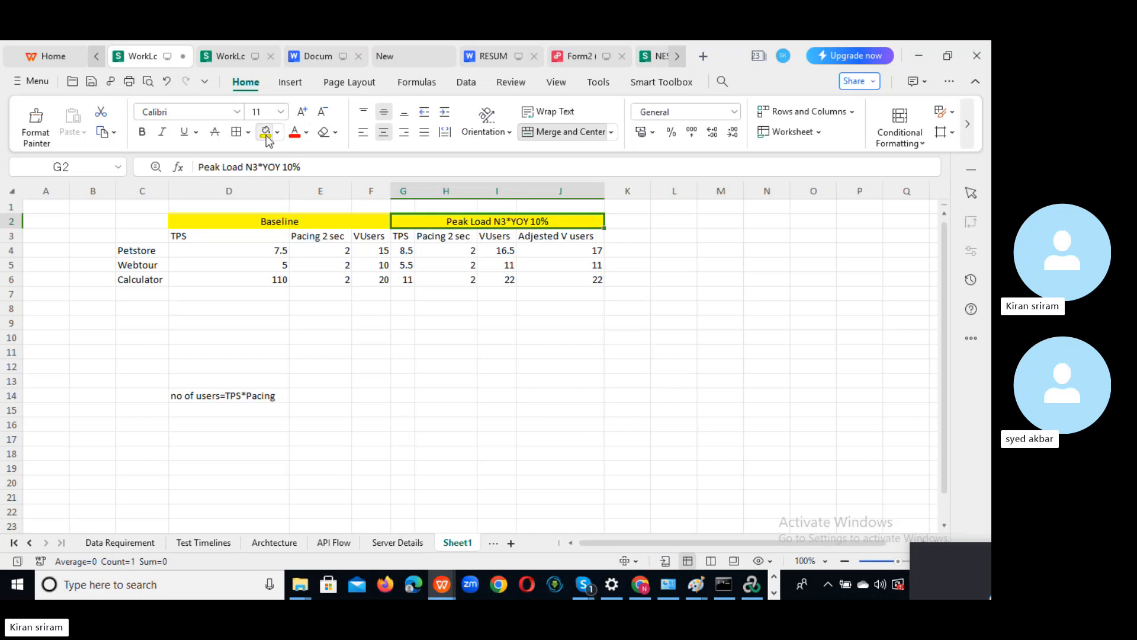
- Add the header "Spike Test" in cell K2 beside the Peak Load header
{"action": "left_click", "coordinate": [633, 219]}
{"action": "type", "text": "S"}
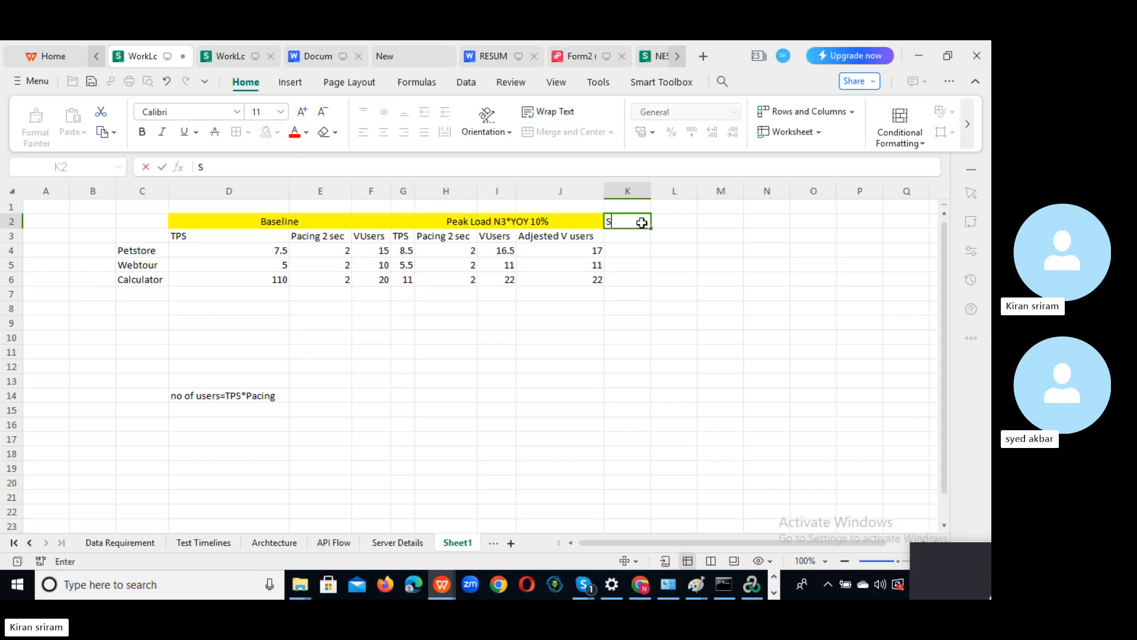
{"action": "type", "text": "pike Test"}
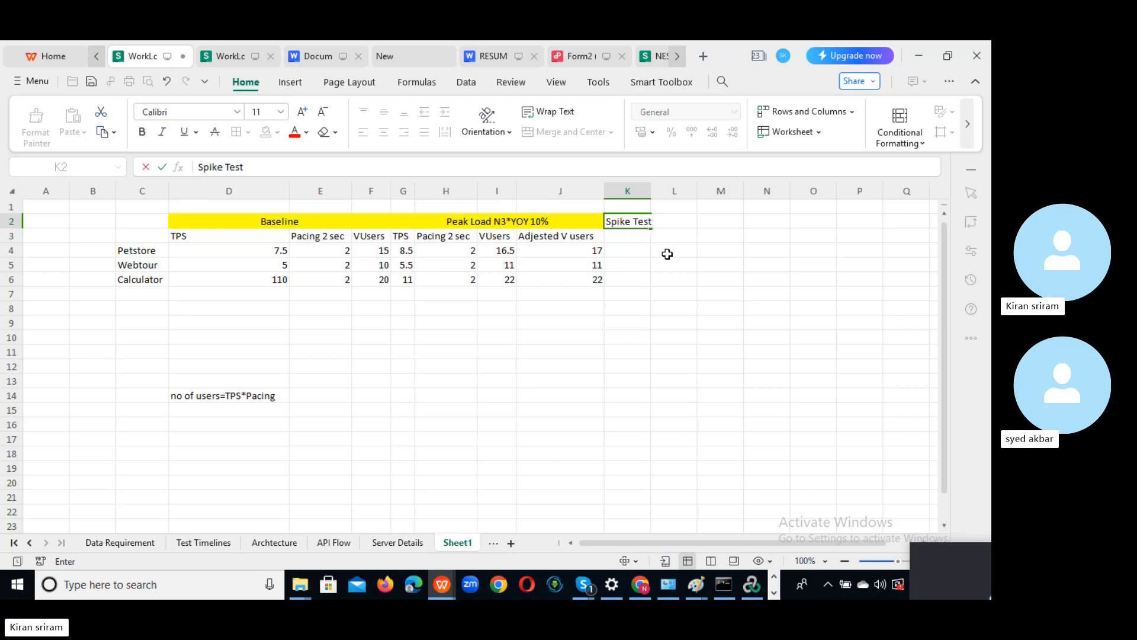
{"action": "left_click", "coordinate": [669, 252]}
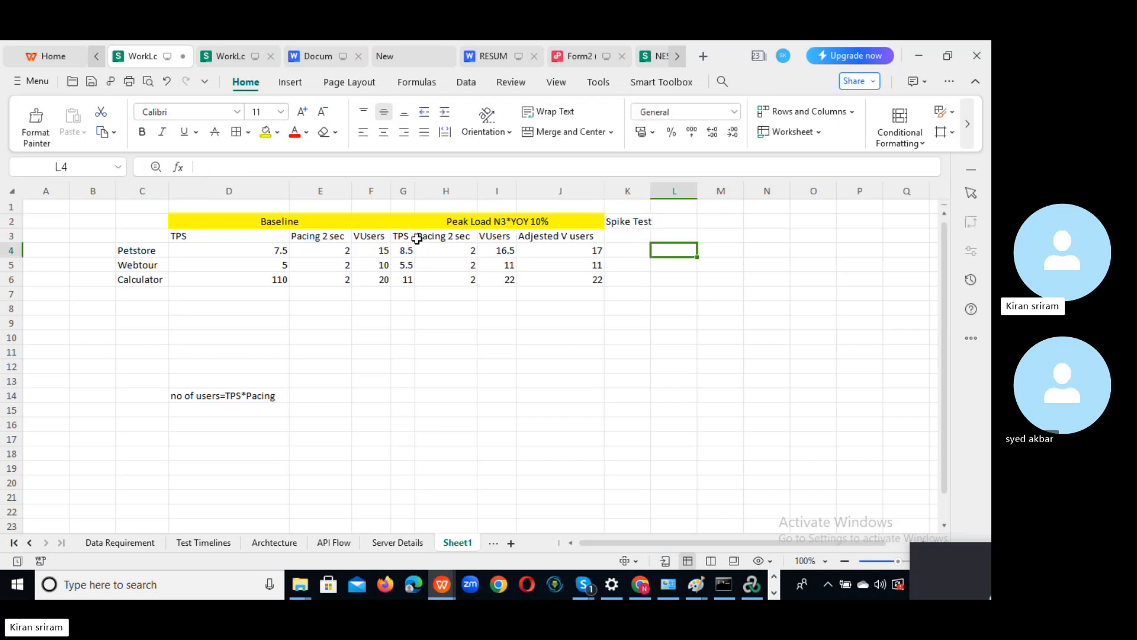
- Append "1 x" to the Peak Load header so it reads "Peak Load N3*YOY 10% 1 x"
{"action": "double_click", "coordinate": [575, 222]}
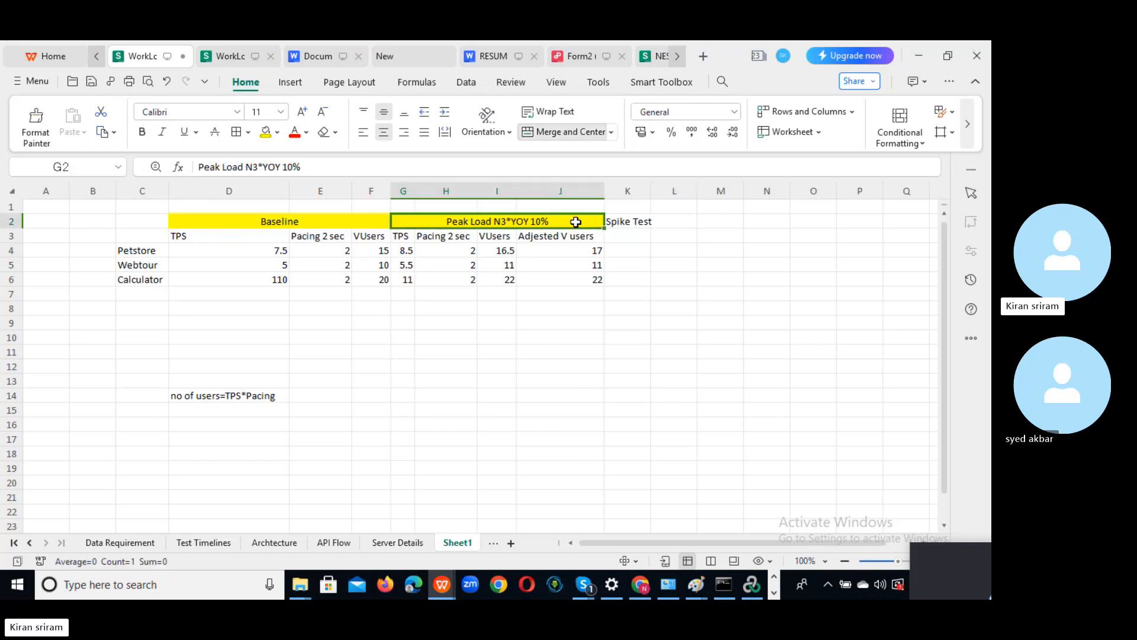
{"action": "type", "text": "1 x"}
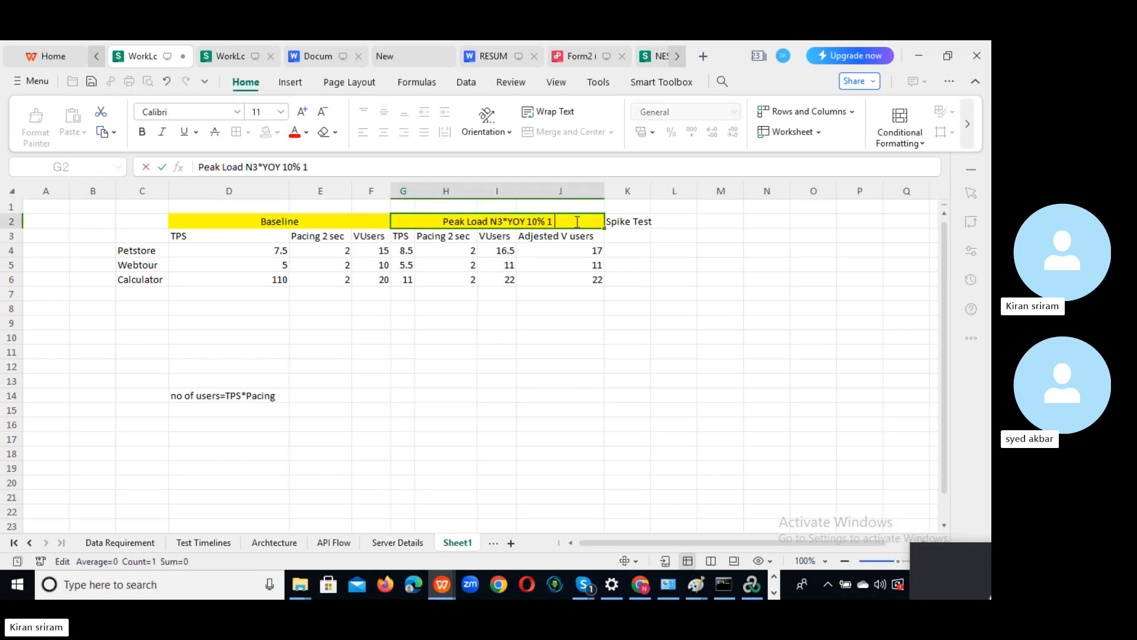
{"action": "left_click", "coordinate": [628, 231]}
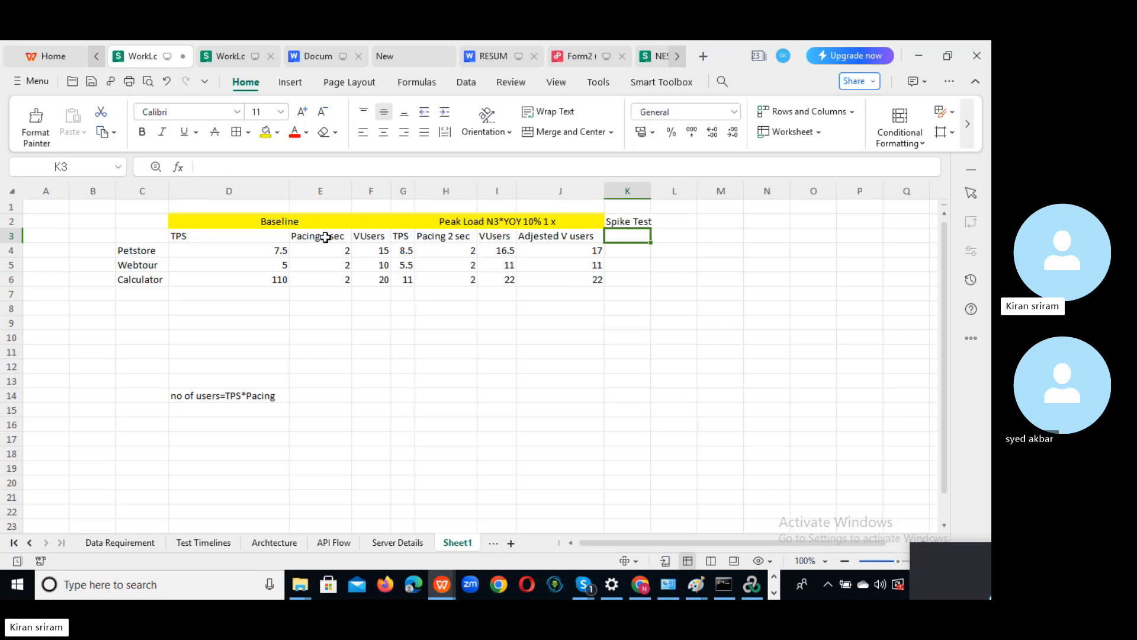
- Copy the Baseline column headers TPS, Pacing 2 sec and VUsers from D3 to F3 into K3 to M3 under Spike Test
{"action": "left_click_drag", "start_coordinate": [203, 237], "coordinate": [357, 236]}
{"action": "key", "text": "ctrl+c"}
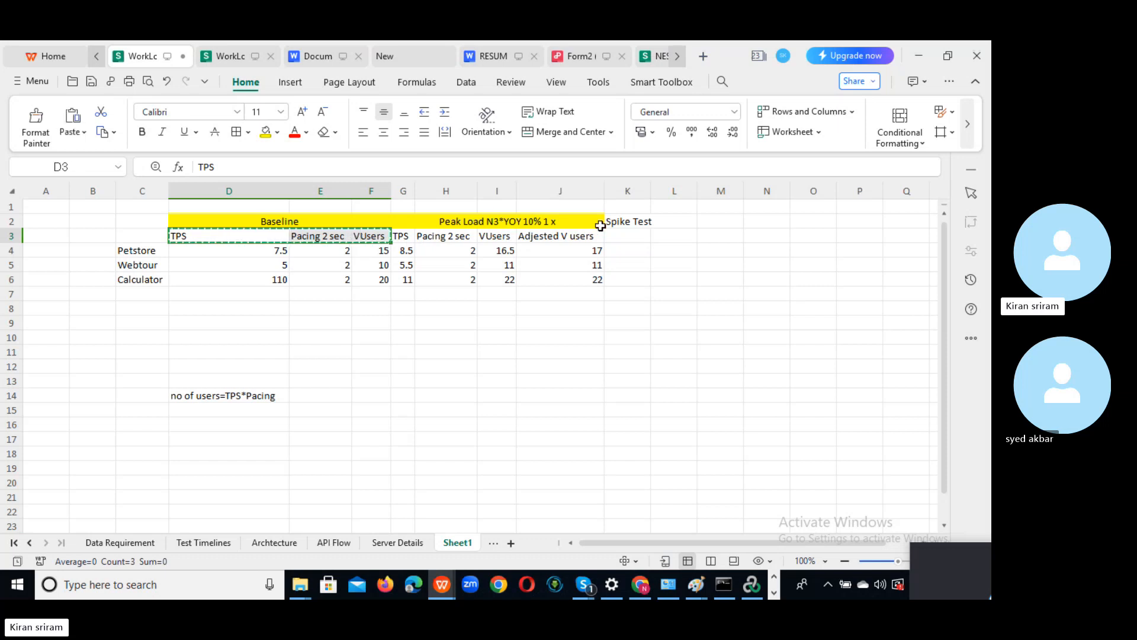
{"action": "left_click", "coordinate": [639, 235]}
{"action": "key", "text": "ctrl+v"}
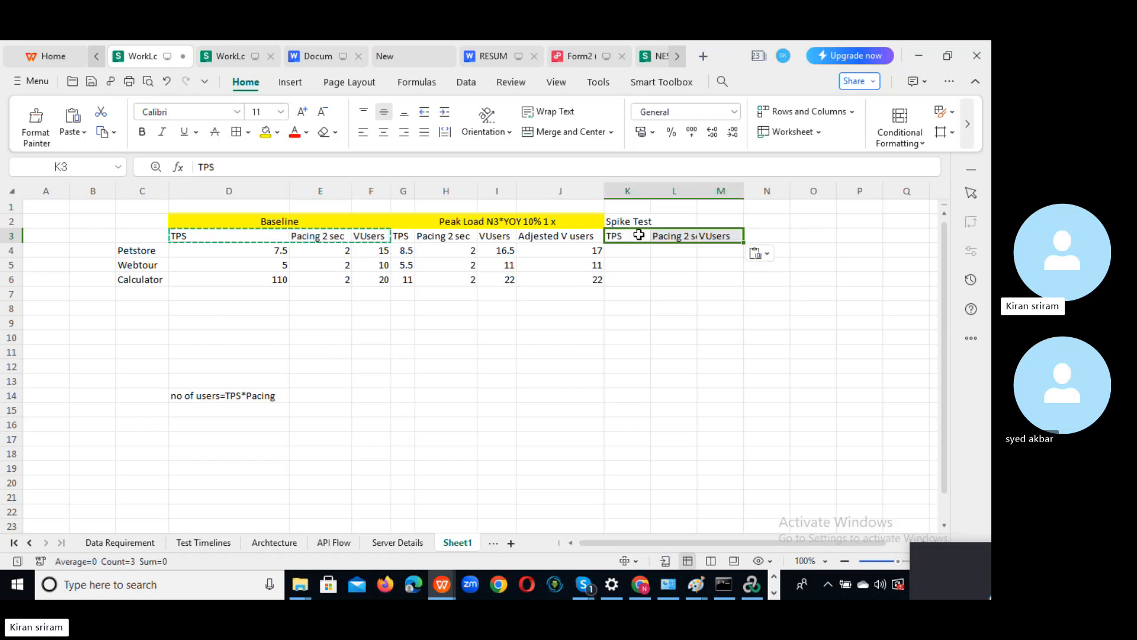
{"action": "left_click", "coordinate": [728, 252]}
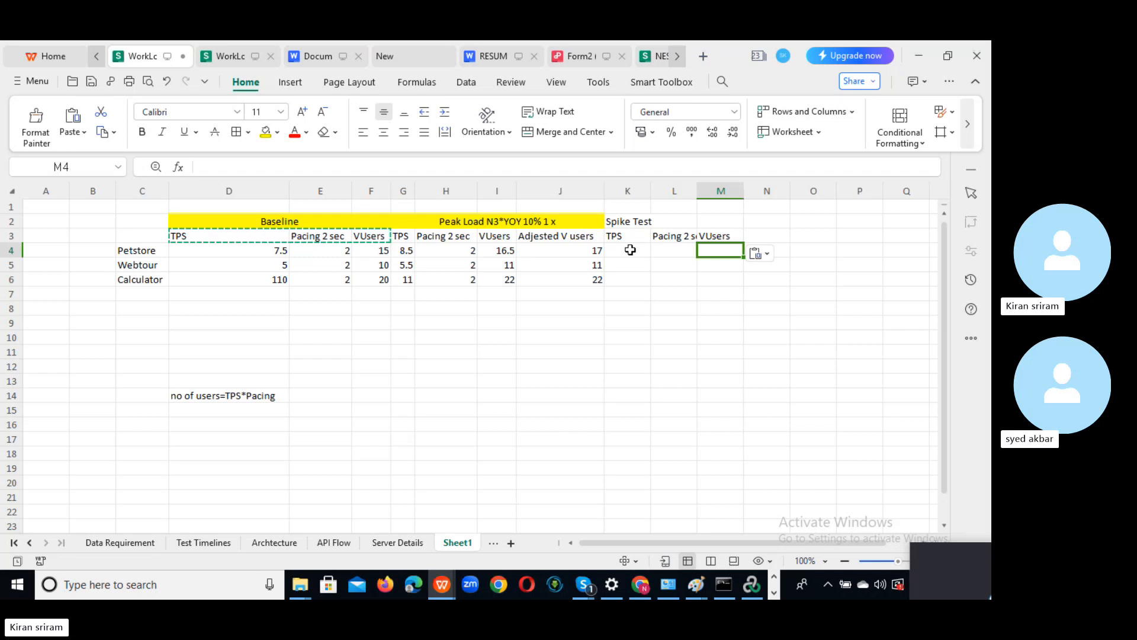
{"action": "left_click", "coordinate": [629, 250]}
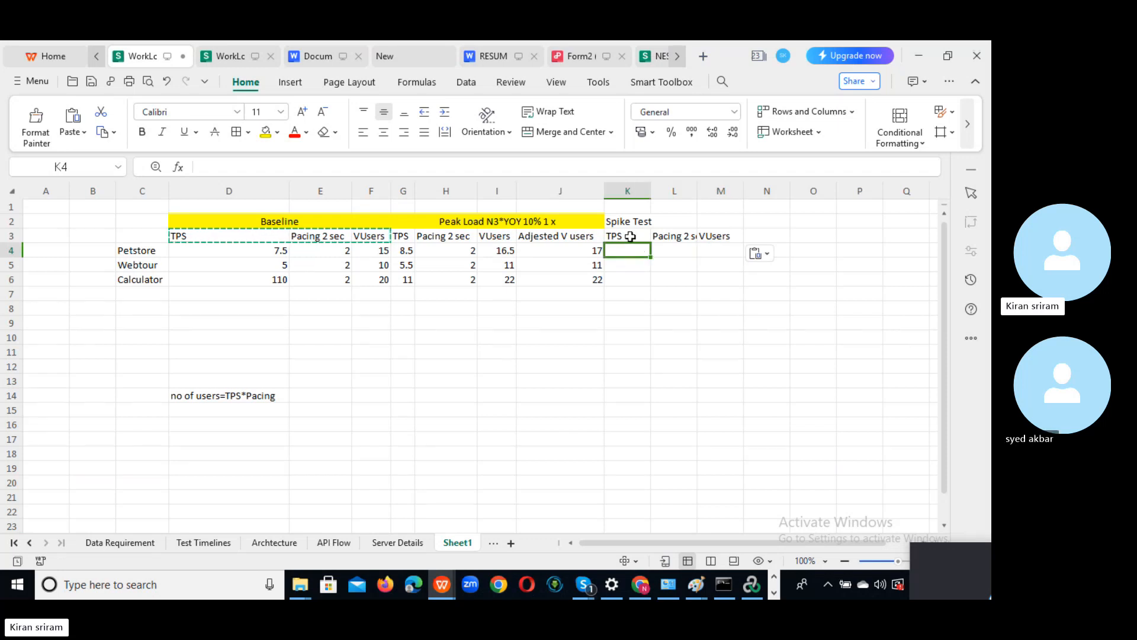
{"action": "double_click", "coordinate": [635, 235]}
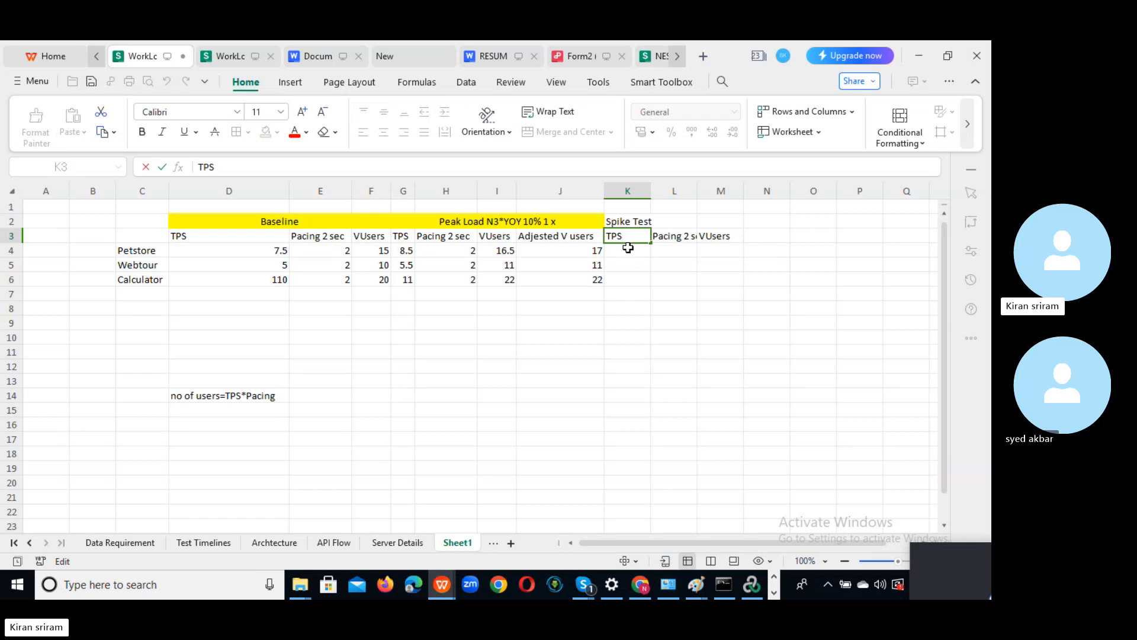
{"action": "left_click", "coordinate": [628, 250]}
- Extend the header in K2 to read "Spike Test - 3x"
{"action": "left_click", "coordinate": [644, 221]}
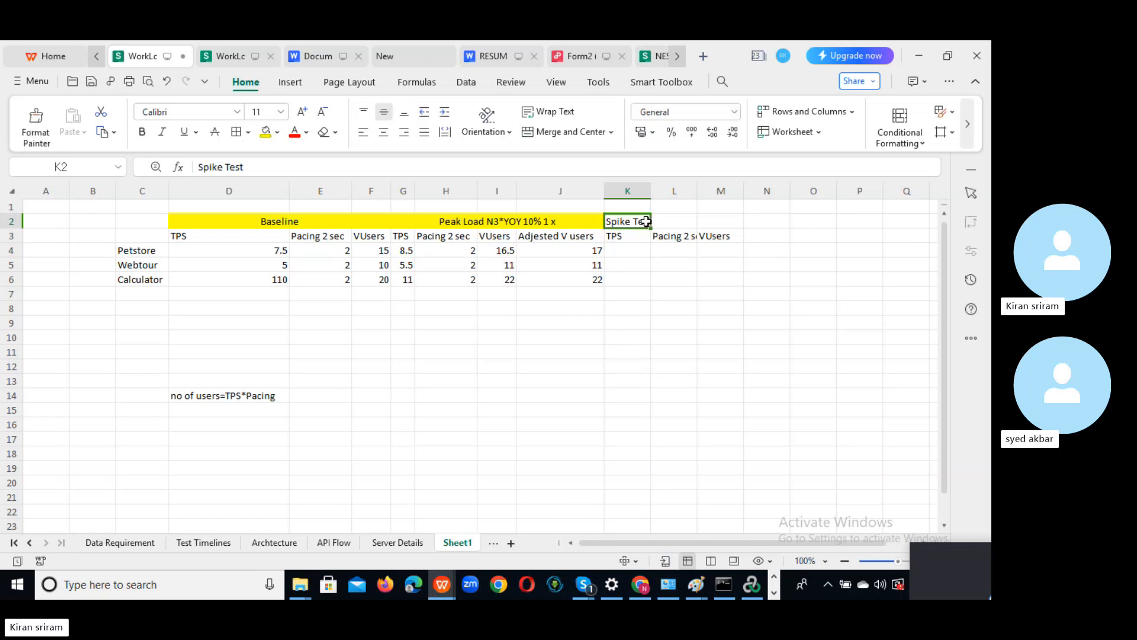
{"action": "left_click", "coordinate": [284, 168]}
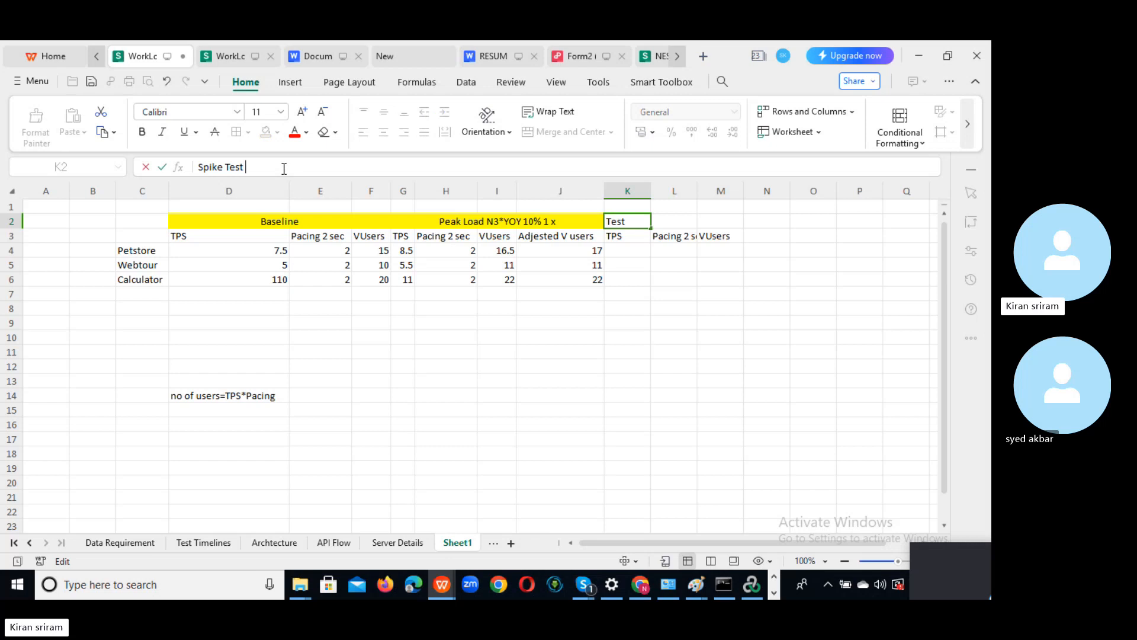
{"action": "type", "text": "- 3x"}
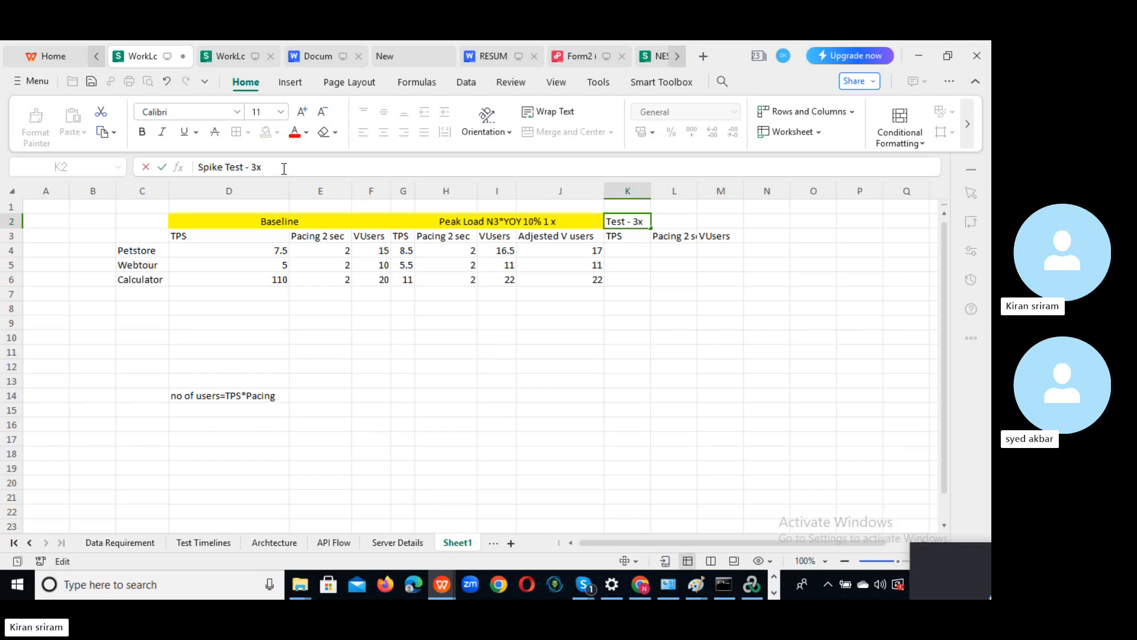
{"action": "left_click", "coordinate": [629, 249]}
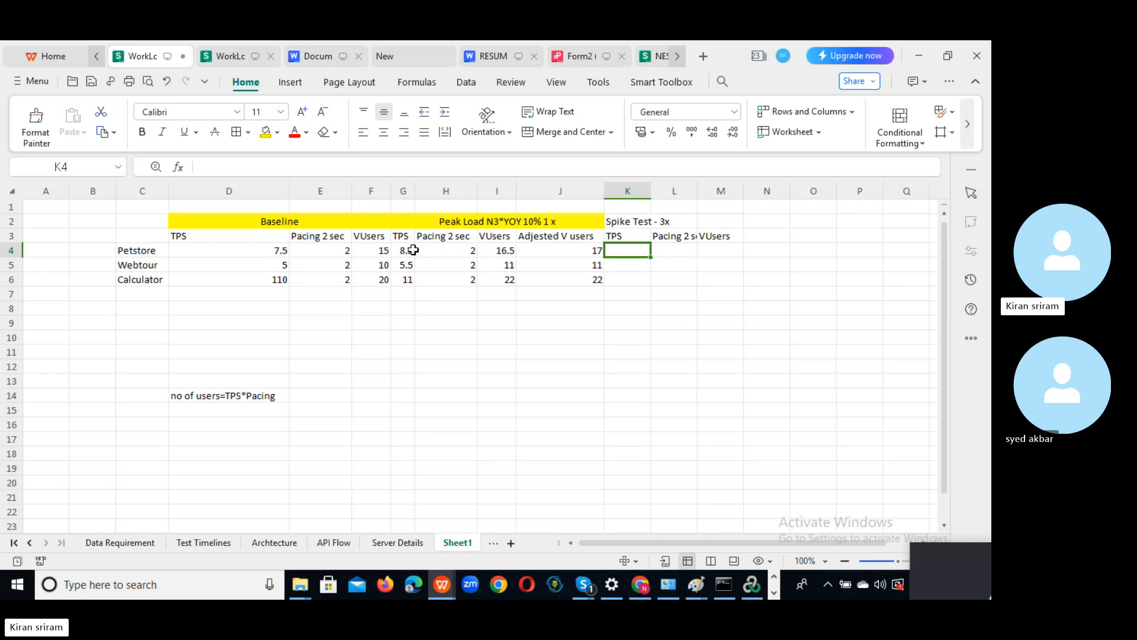
- Calculate the Spike Test TPS with the formula =G4*3 in K4 and fill it down to K6
{"action": "left_click_drag", "start_coordinate": [405, 251], "coordinate": [410, 284]}
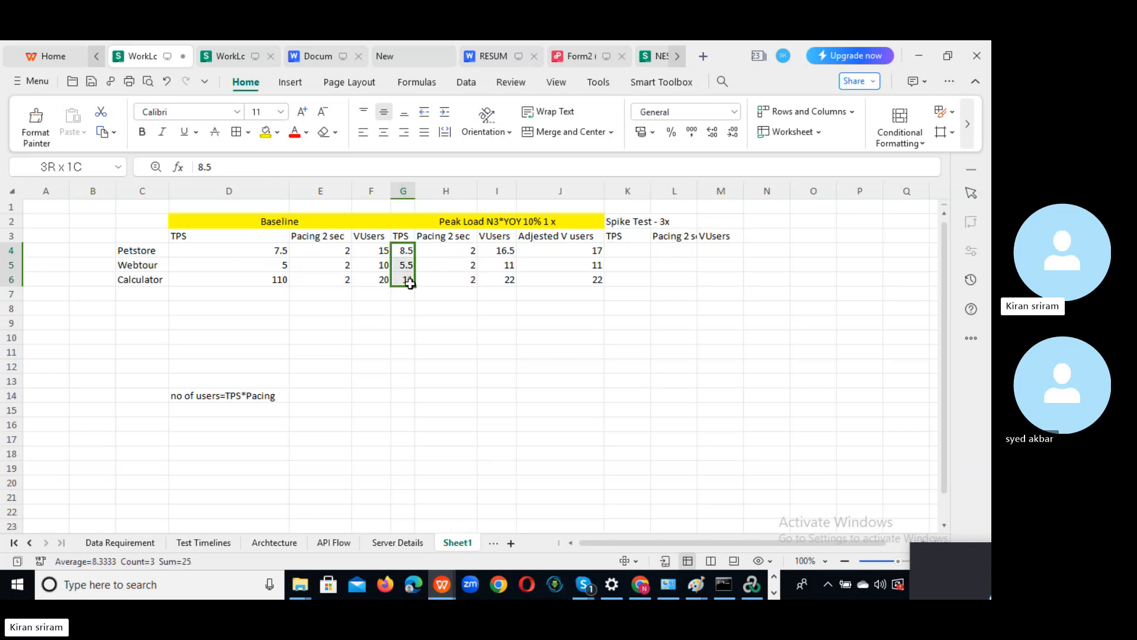
{"action": "left_click", "coordinate": [616, 250]}
{"action": "type", "text": "="}
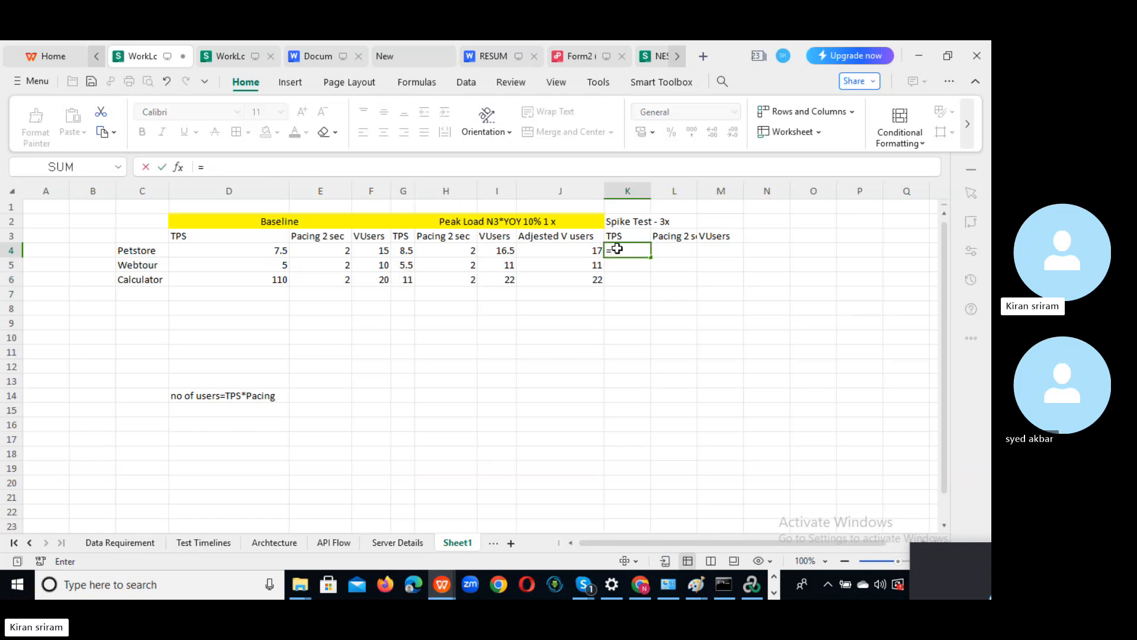
{"action": "left_click", "coordinate": [406, 251]}
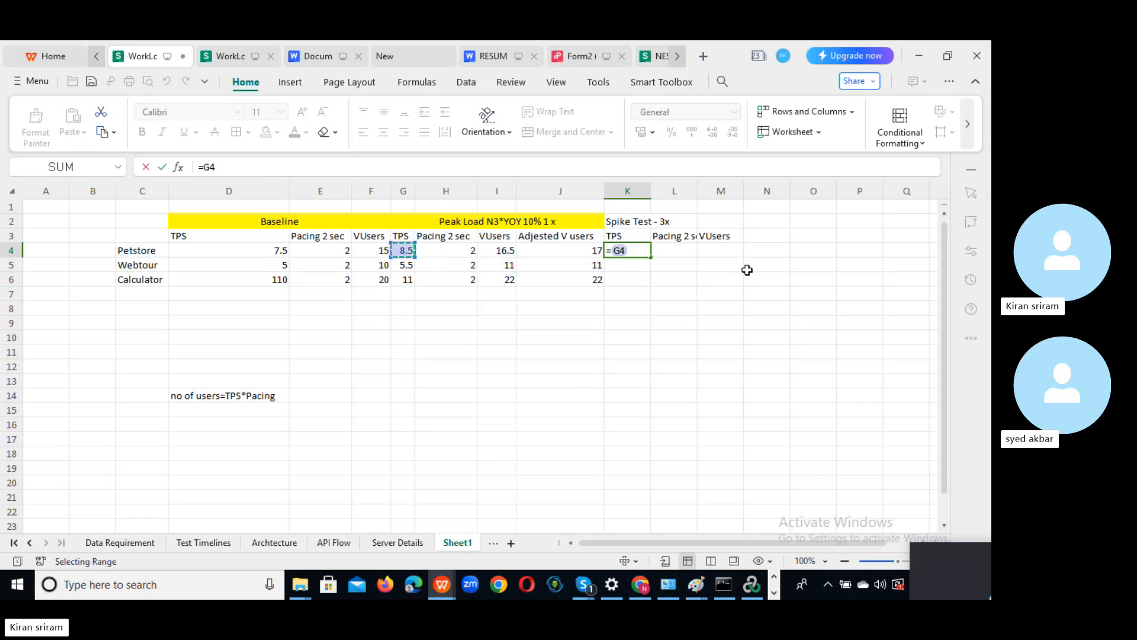
{"action": "type", "text": "*"}
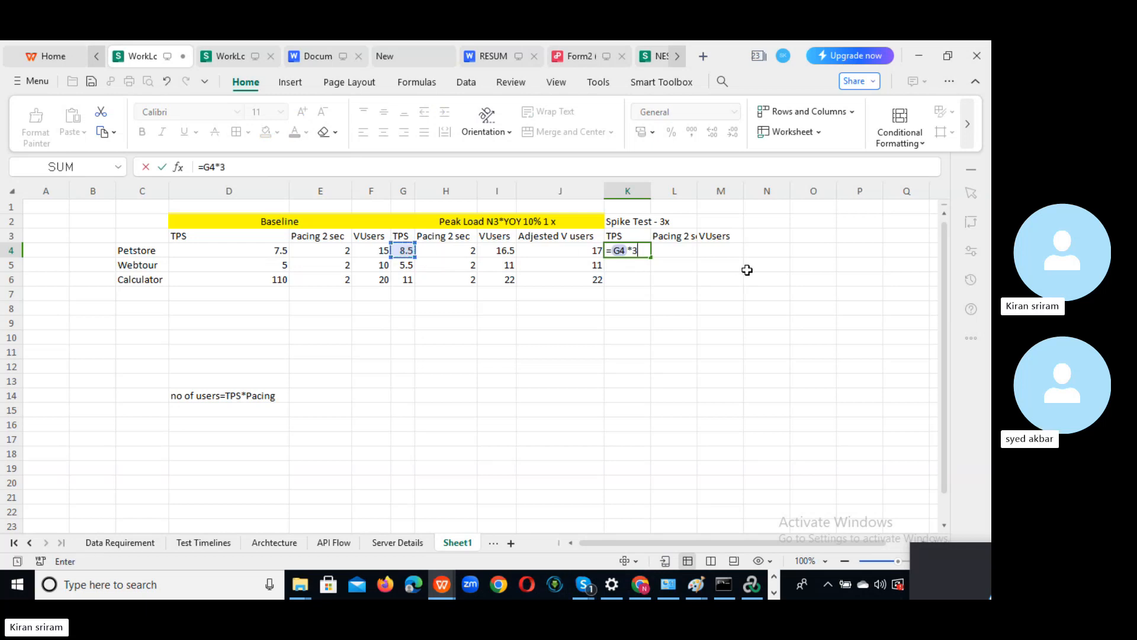
{"action": "left_click", "coordinate": [708, 320]}
{"action": "left_click", "coordinate": [640, 250]}
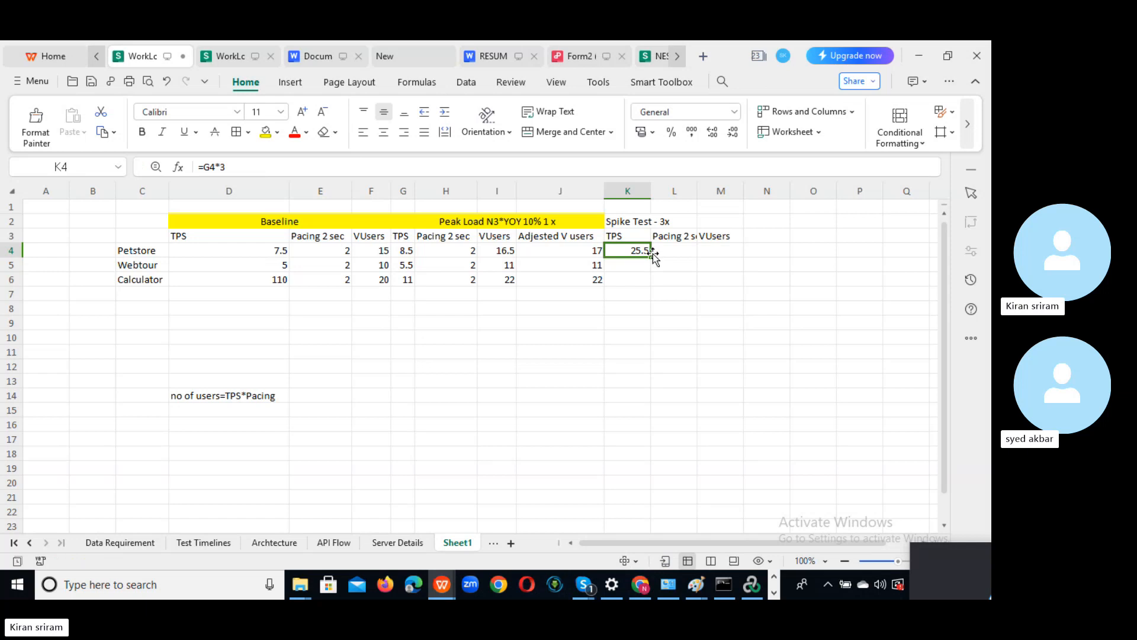
{"action": "double_click", "coordinate": [650, 255]}
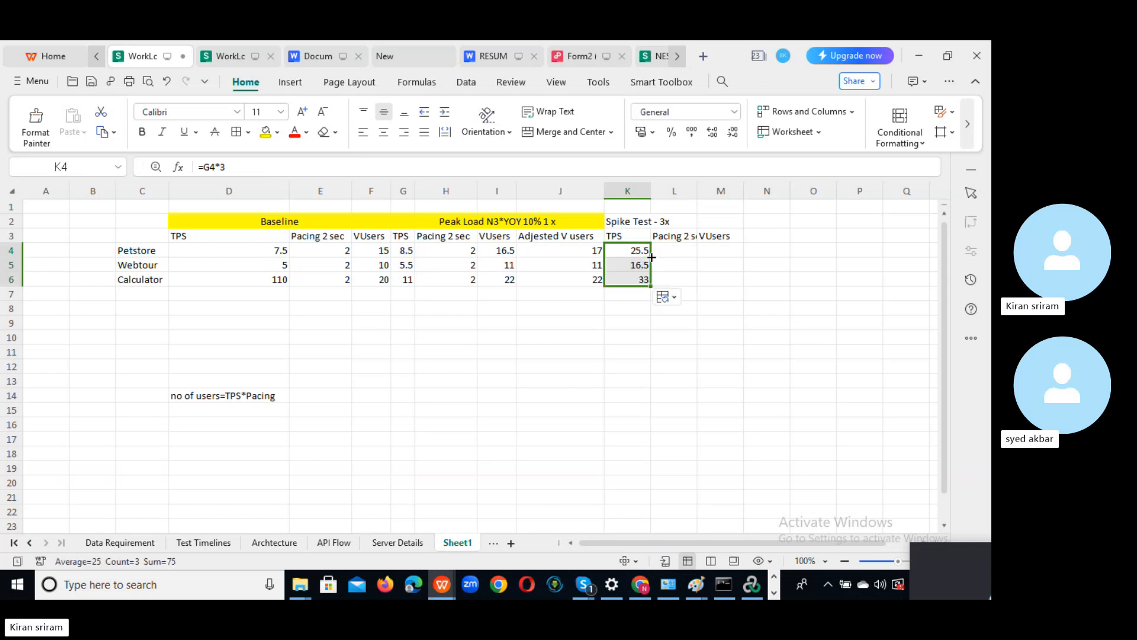
- Enter a pacing of 2 for Petstore, Webtour and Calculator in L4 to L6
{"action": "left_click", "coordinate": [676, 246]}
{"action": "type", "text": "2"}
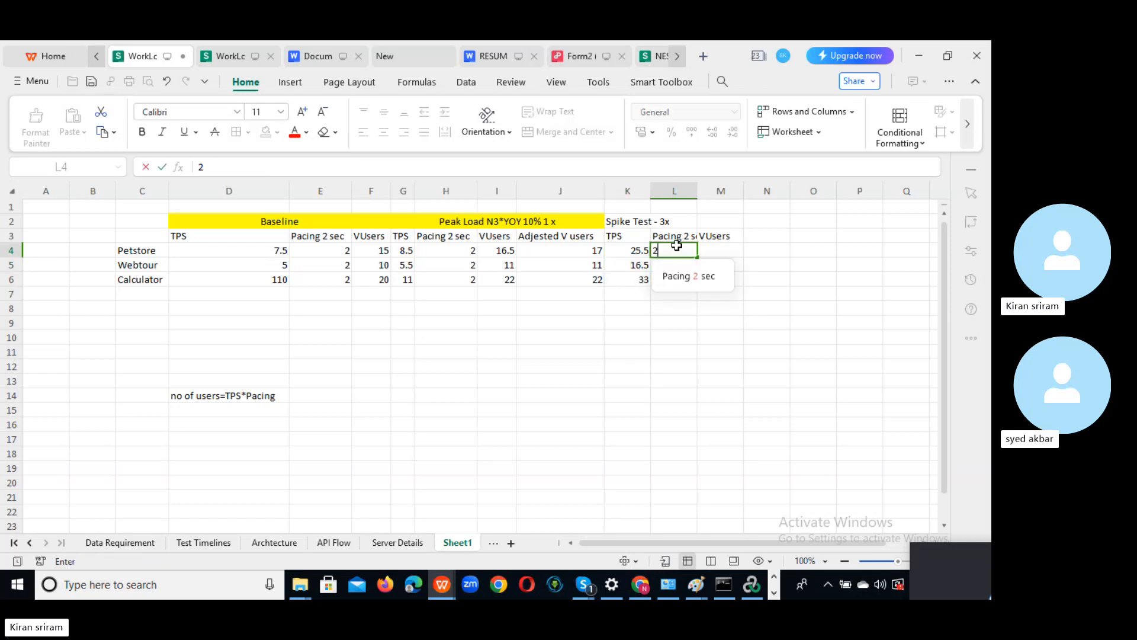
{"action": "left_click", "coordinate": [749, 255]}
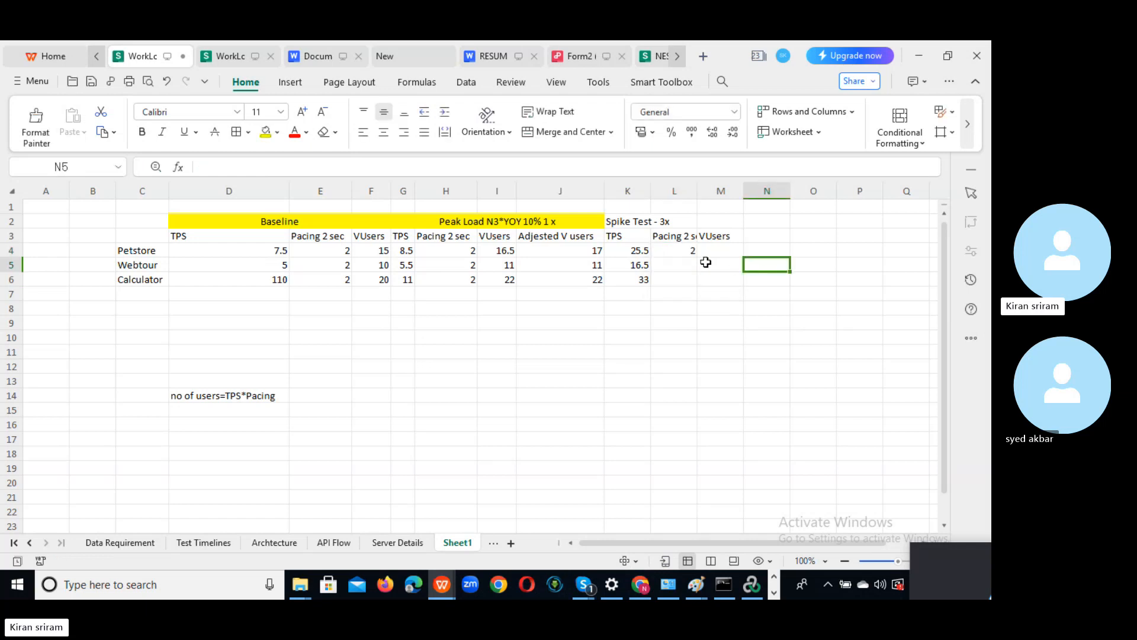
{"action": "left_click", "coordinate": [676, 265]}
{"action": "type", "text": "2"}
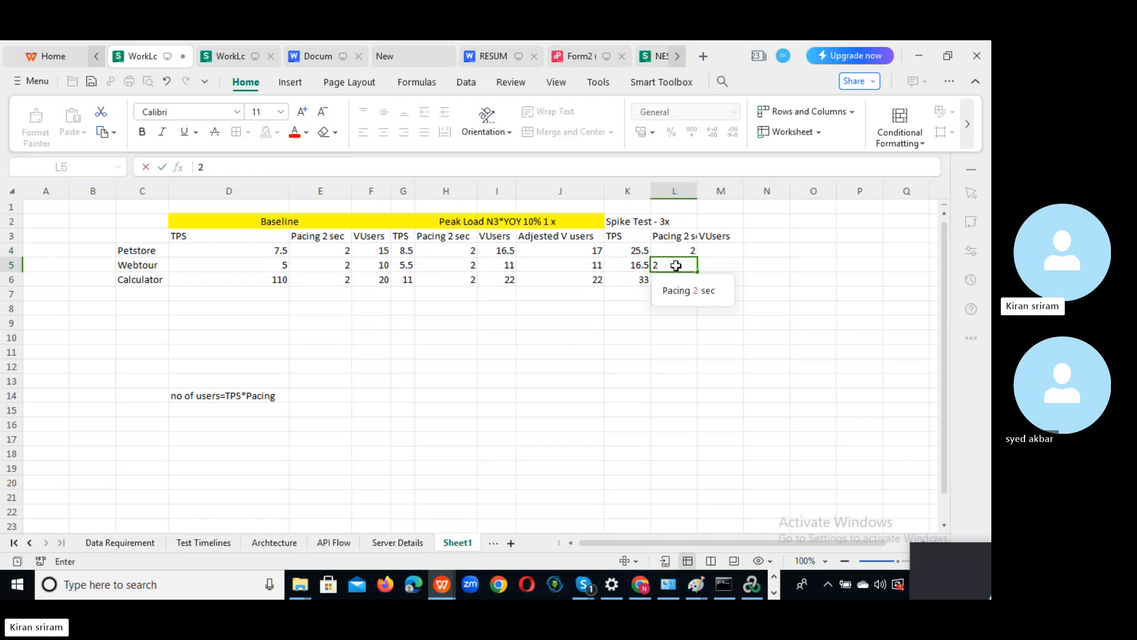
{"action": "left_click", "coordinate": [796, 278]}
{"action": "left_click", "coordinate": [690, 282]}
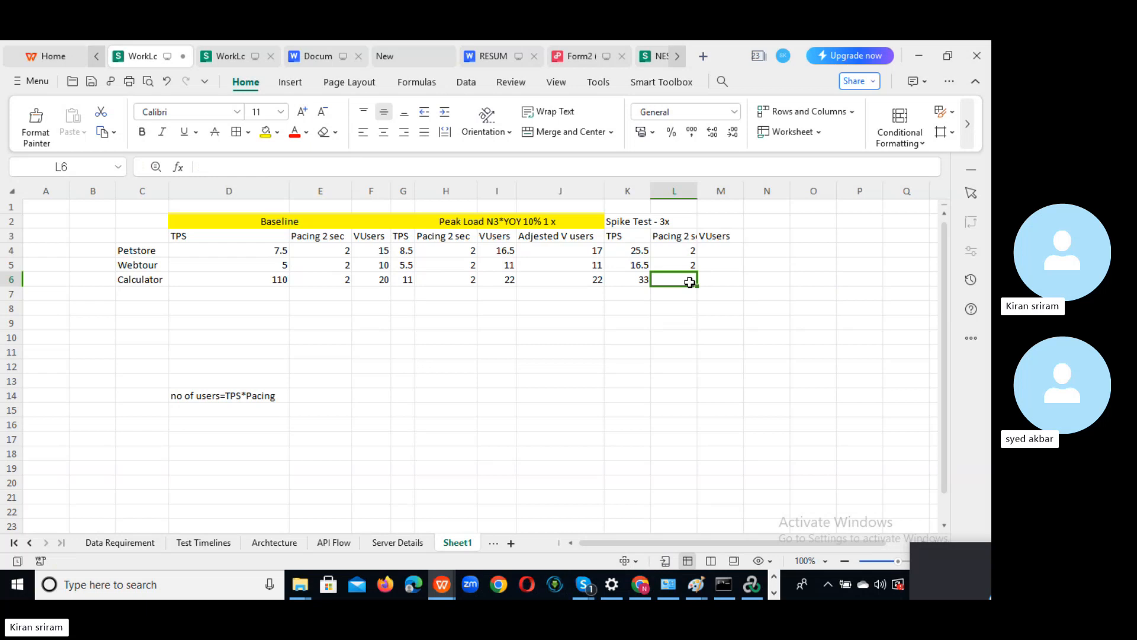
{"action": "type", "text": "2"}
{"action": "left_click", "coordinate": [811, 380]}
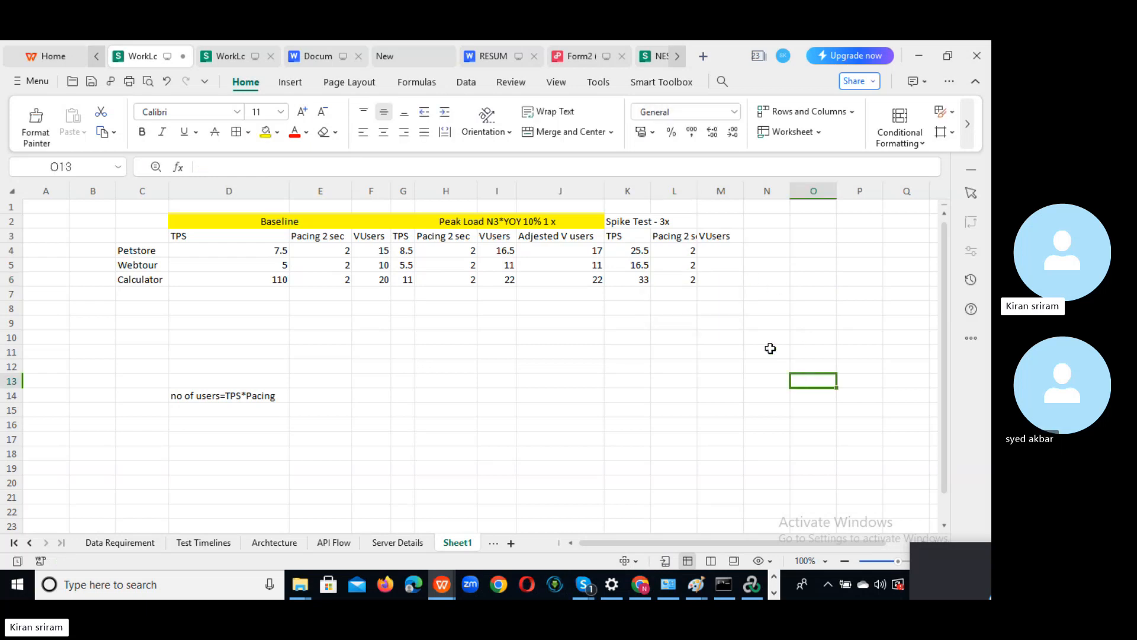
- Calculate the Spike Test VUsers from the adjusted users with =J4*3 in M4 and fill the formula down to M6
{"action": "left_click", "coordinate": [722, 250]}
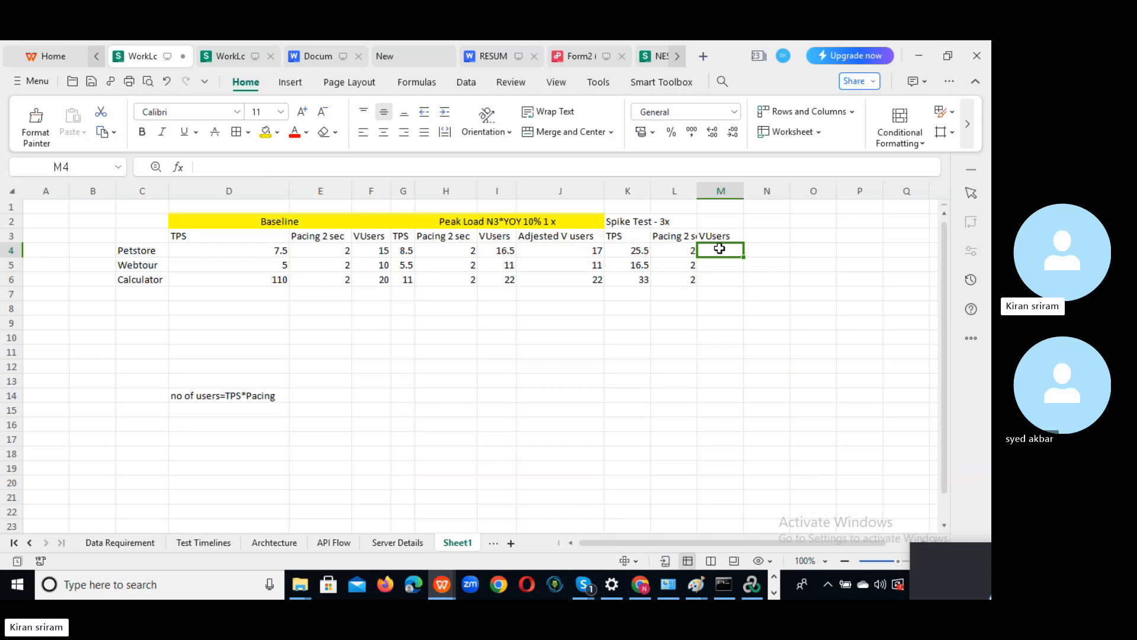
{"action": "type", "text": "="}
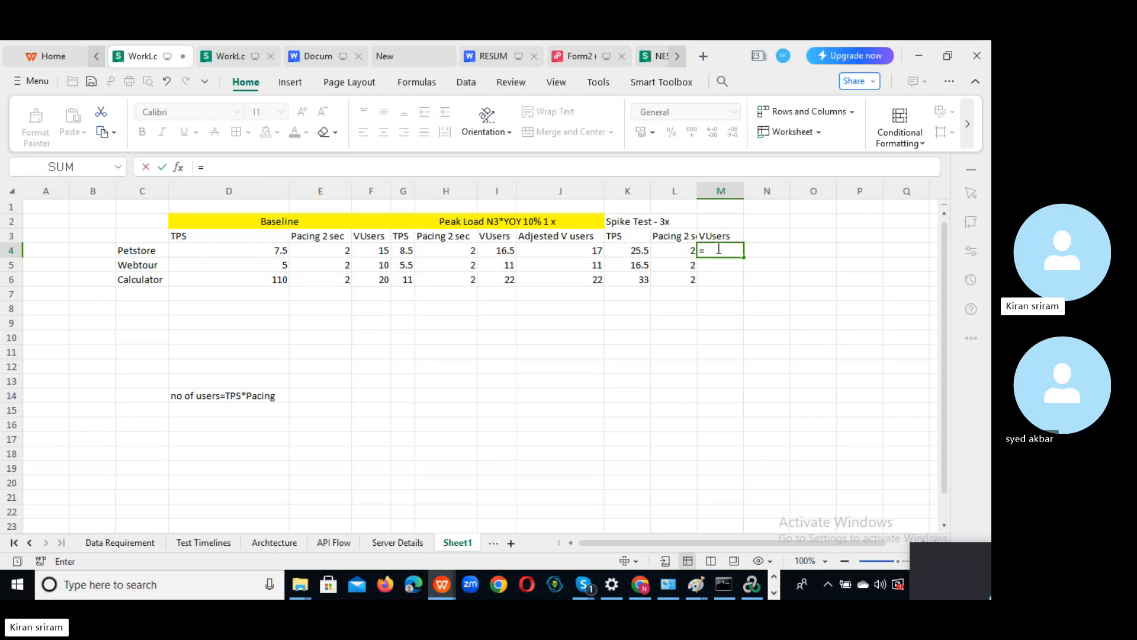
{"action": "left_click", "coordinate": [597, 249]}
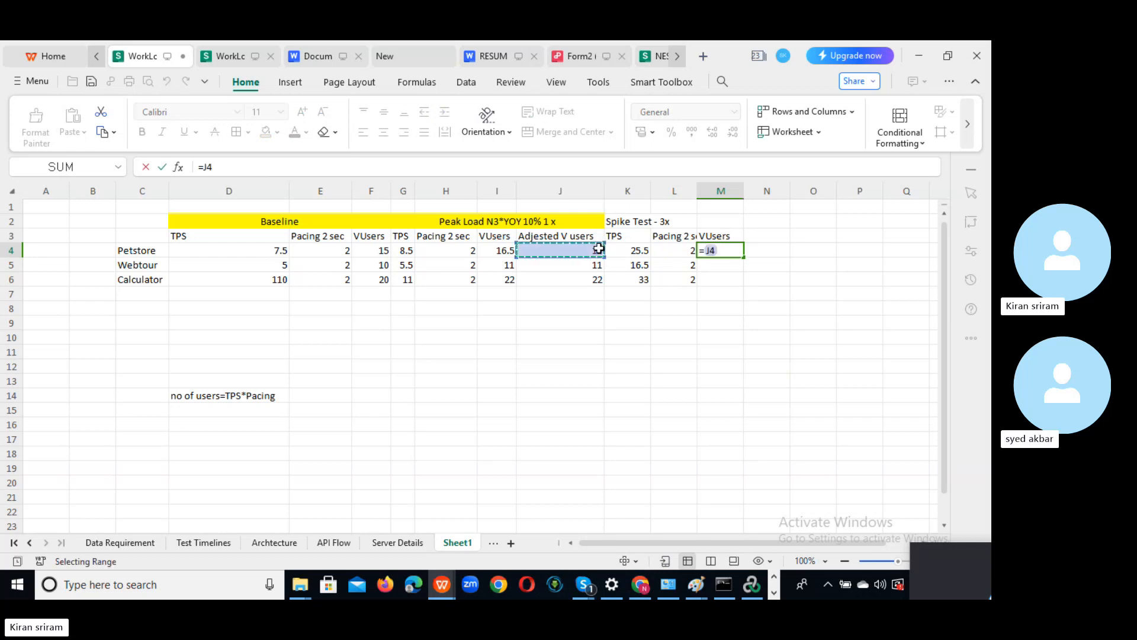
{"action": "type", "text": "*3"}
{"action": "left_click", "coordinate": [832, 262]}
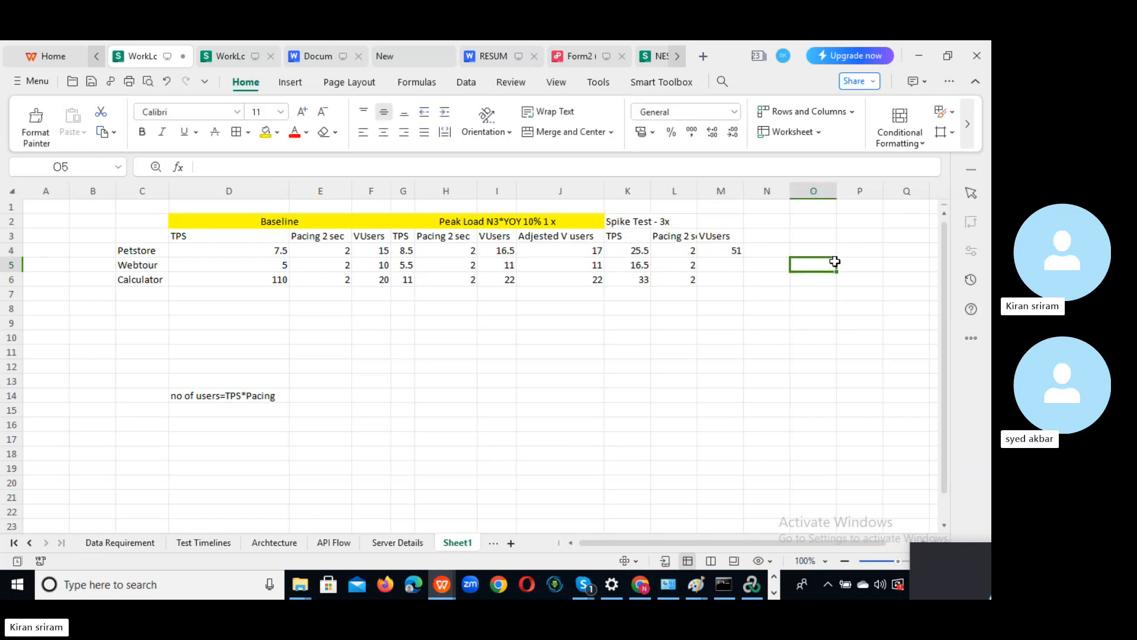
{"action": "left_click", "coordinate": [733, 250]}
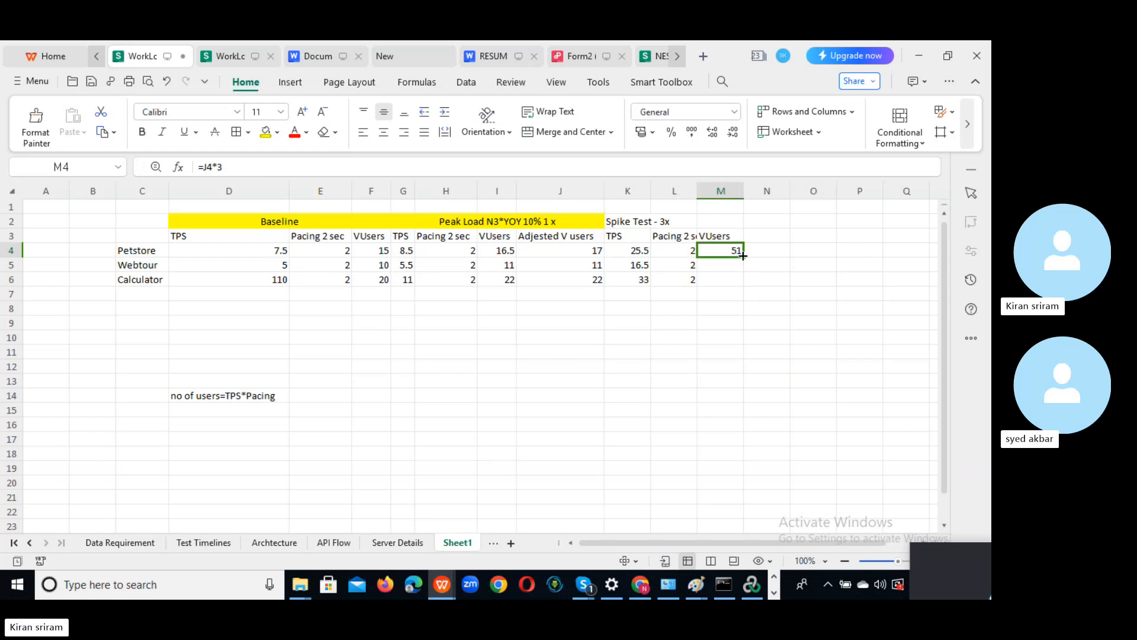
{"action": "left_click_drag", "start_coordinate": [744, 257], "coordinate": [737, 286]}
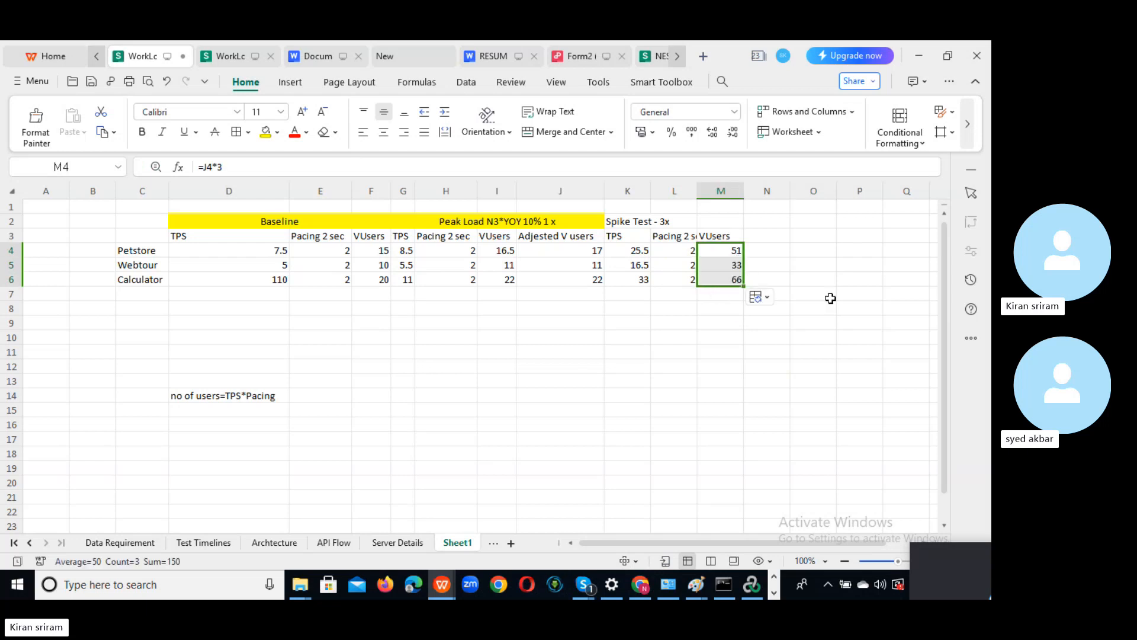
- Merge and center the Spike Test - 3x header across K2 to M2 and fill it yellow
{"action": "left_click_drag", "start_coordinate": [616, 217], "coordinate": [724, 219]}
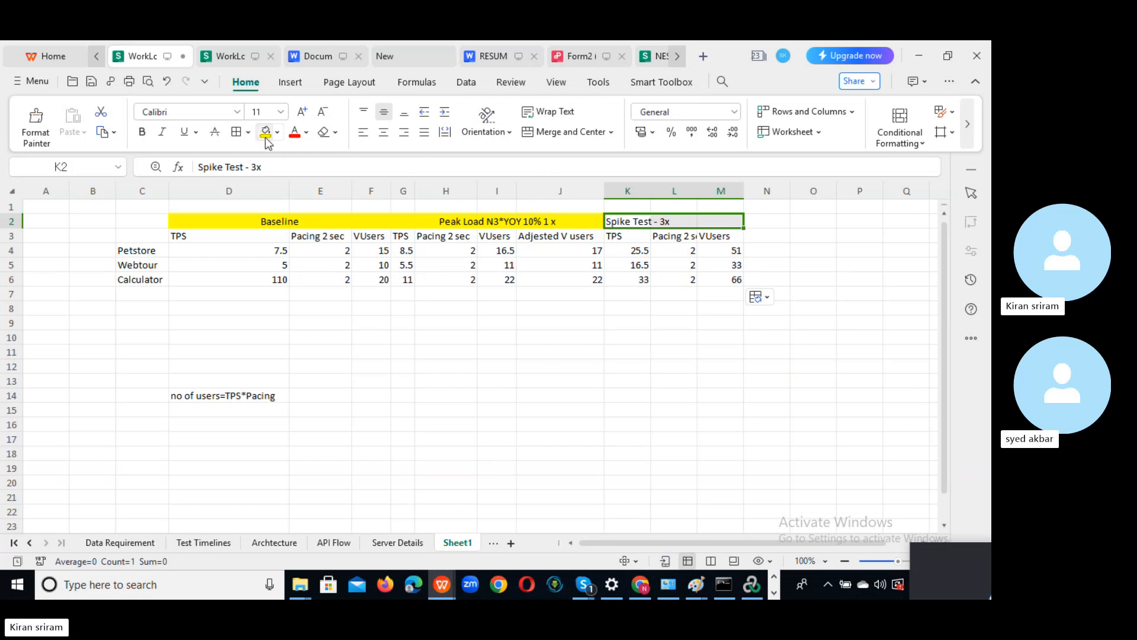
{"action": "left_click", "coordinate": [569, 130]}
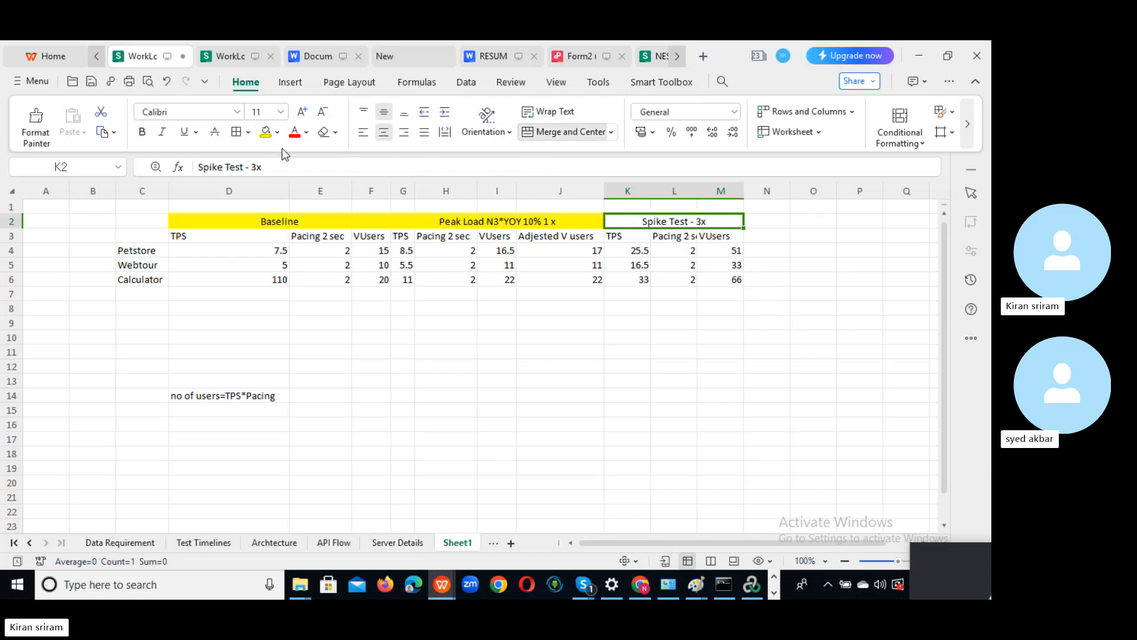
{"action": "left_click", "coordinate": [268, 133]}
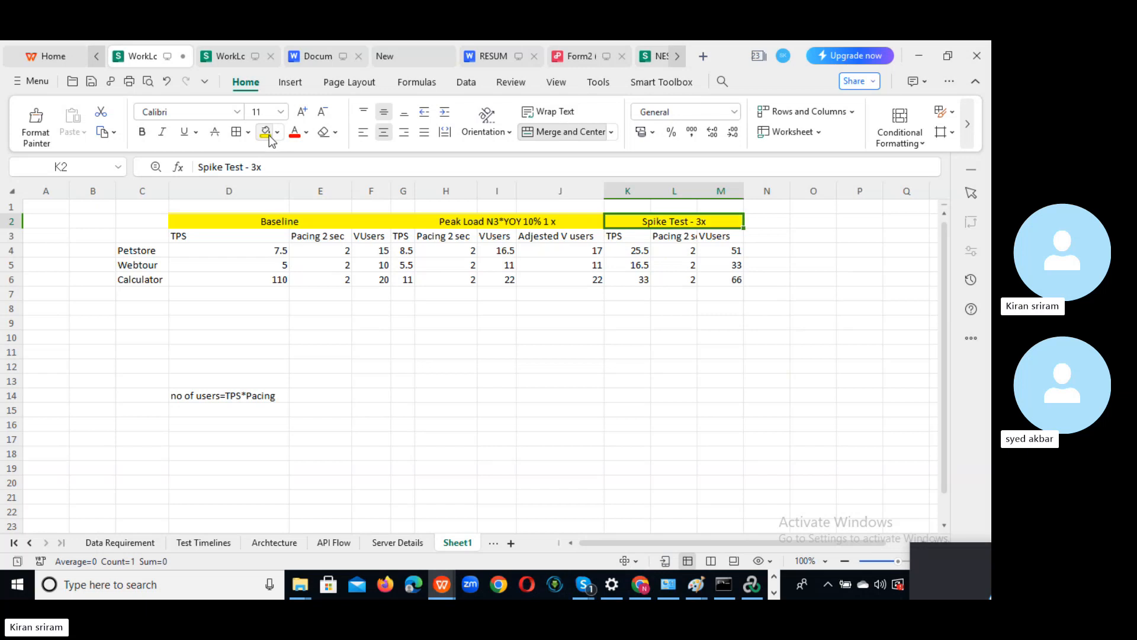
- Enter the header "Stress Test 6X" in N2 and widen column N to fit it
{"action": "left_click", "coordinate": [762, 218]}
{"action": "type", "text": "St"}
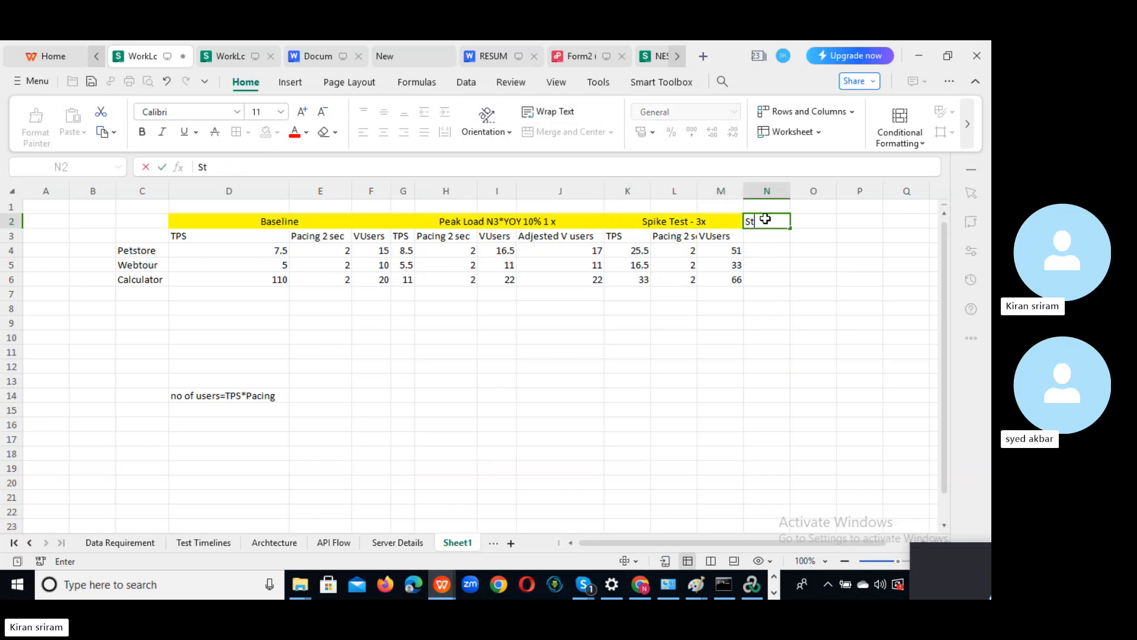
{"action": "type", "text": "ress Test 6X"}
{"action": "left_click", "coordinate": [821, 283]}
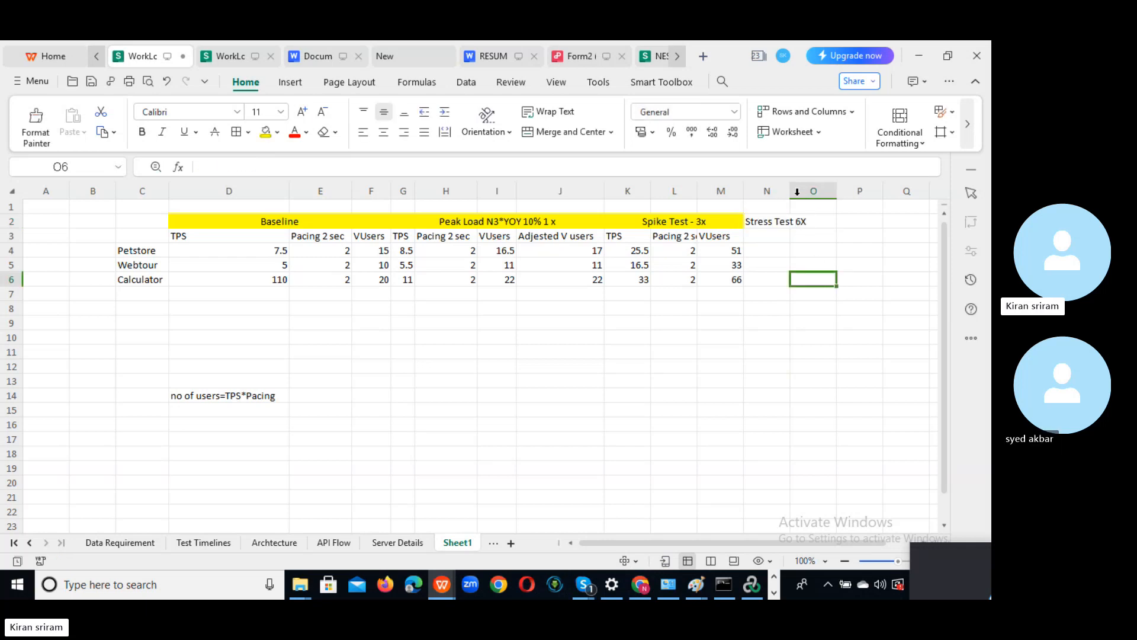
{"action": "left_click_drag", "start_coordinate": [788, 189], "coordinate": [815, 189]}
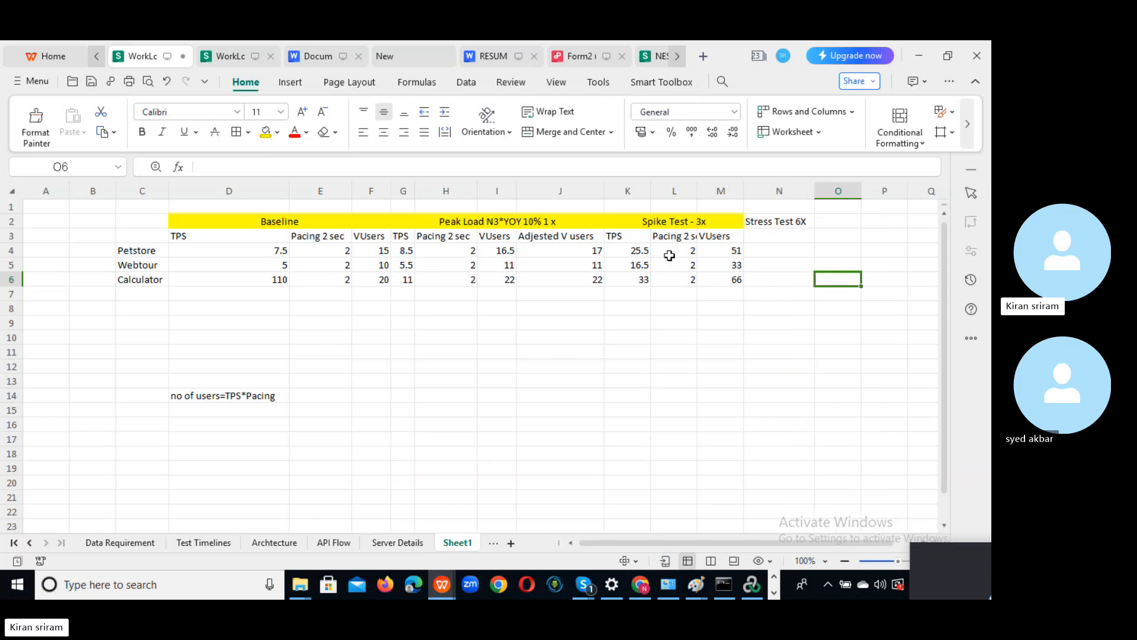
- Copy the TPS, Pacing 2 sec and VUsers headers from K3 to M3 into N3 to P3 under Stress Test 6X
{"action": "left_click_drag", "start_coordinate": [614, 236], "coordinate": [729, 239]}
{"action": "key", "text": "ctrl+c"}
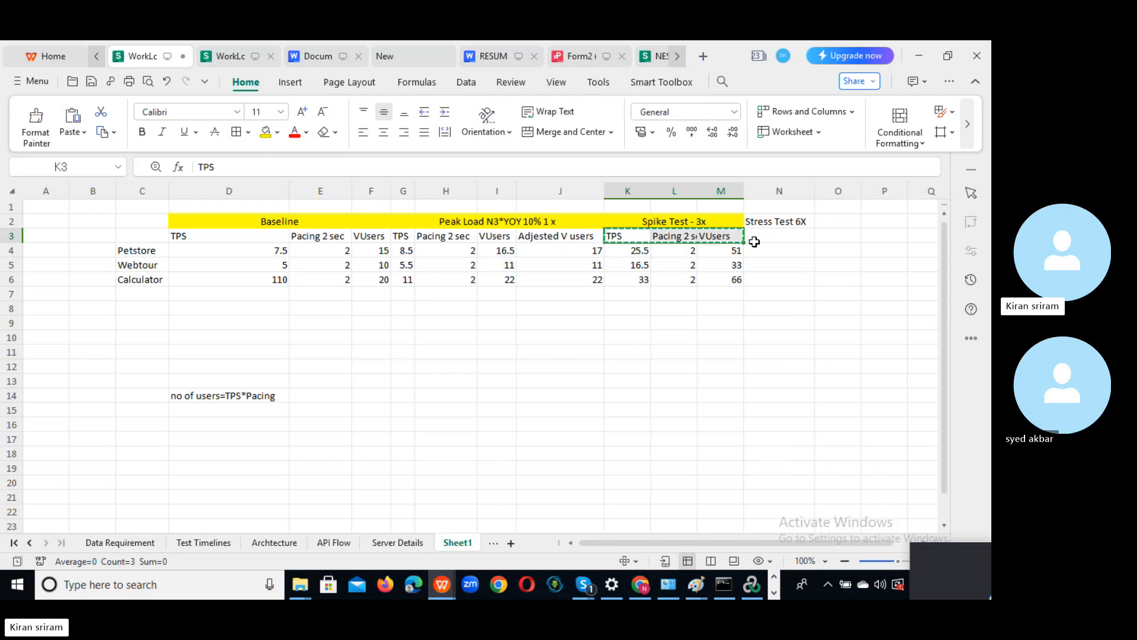
{"action": "left_click", "coordinate": [769, 234]}
{"action": "key", "text": "ctrl+v"}
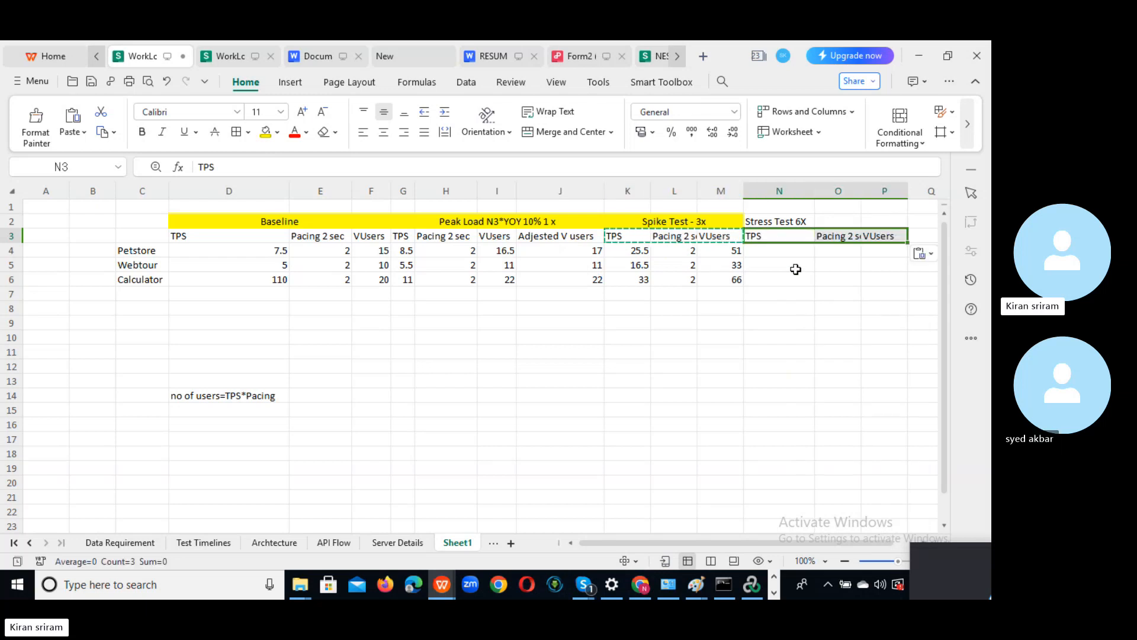
- Calculate the Stress Test TPS from the Peak Load TPS with =G4*6 in N4 and fill it down to N6
{"action": "left_click_drag", "start_coordinate": [742, 541], "coordinate": [763, 541]}
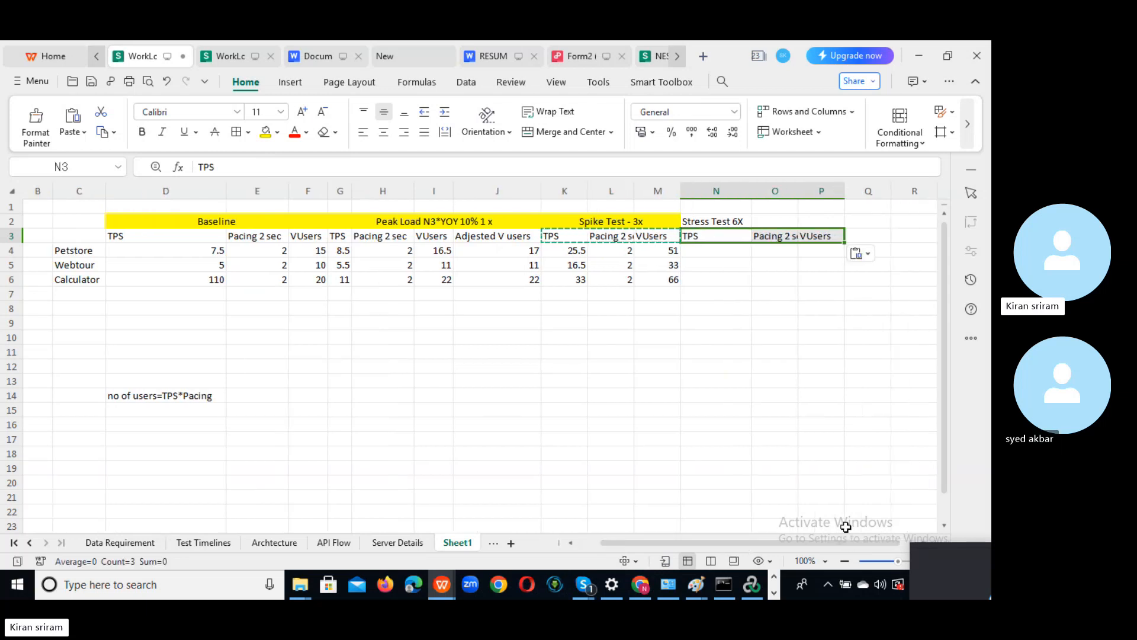
{"action": "left_click", "coordinate": [721, 253]}
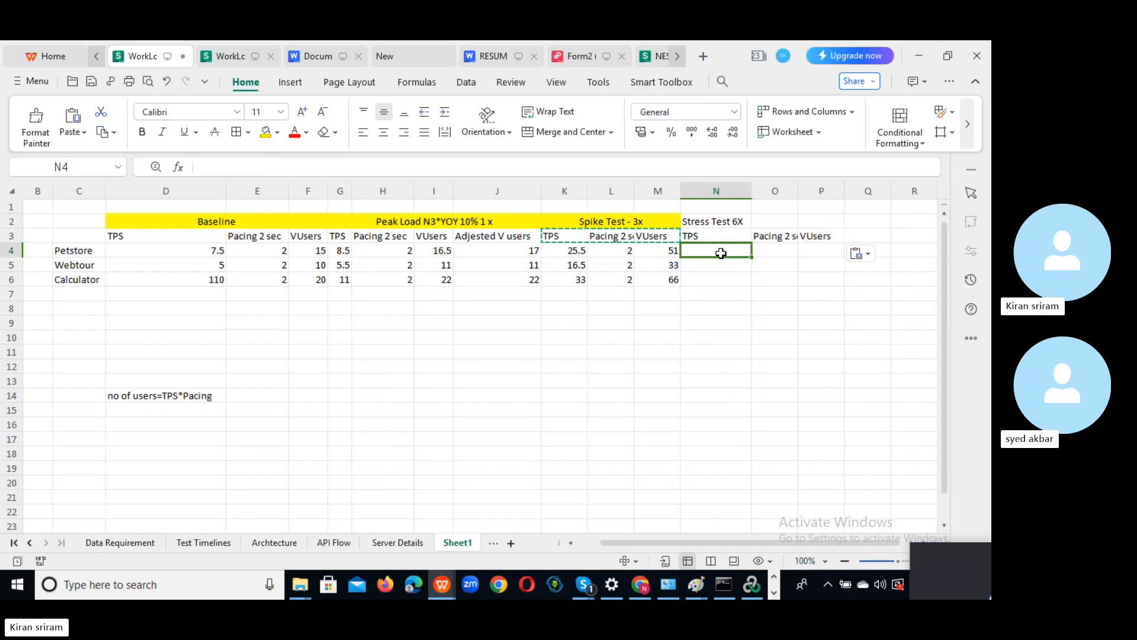
{"action": "type", "text": "="}
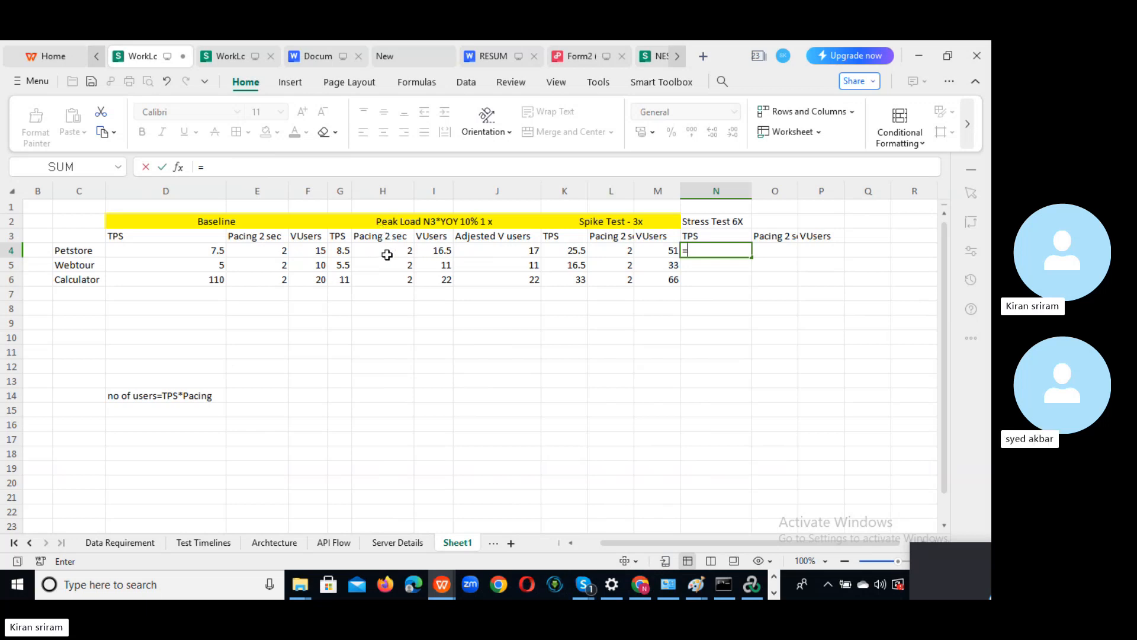
{"action": "left_click", "coordinate": [345, 250]}
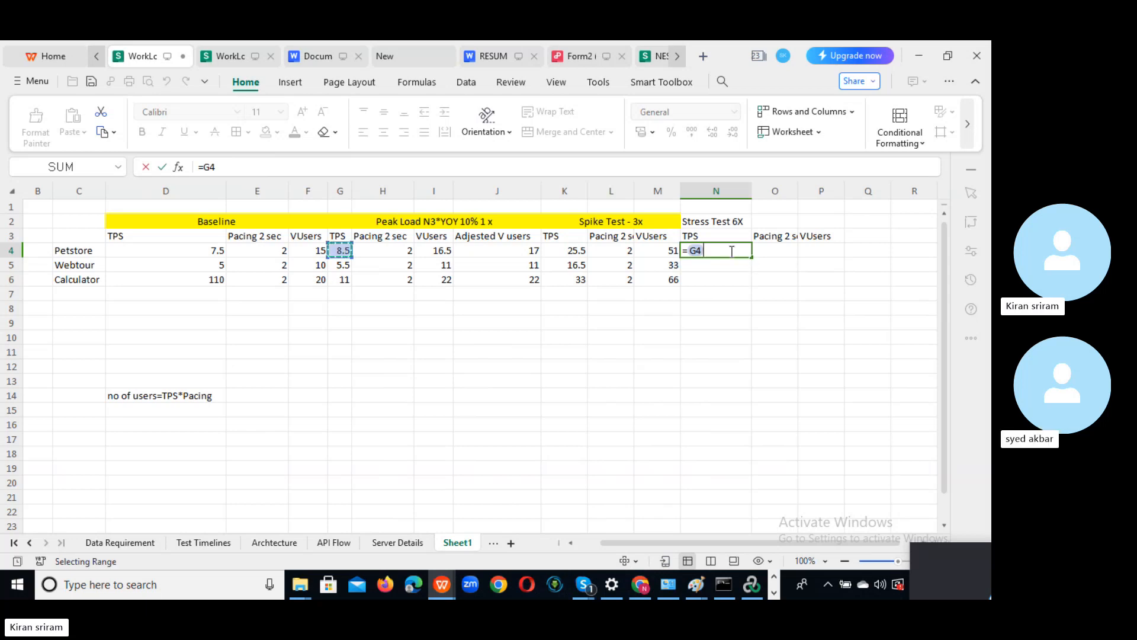
{"action": "type", "text": "*"}
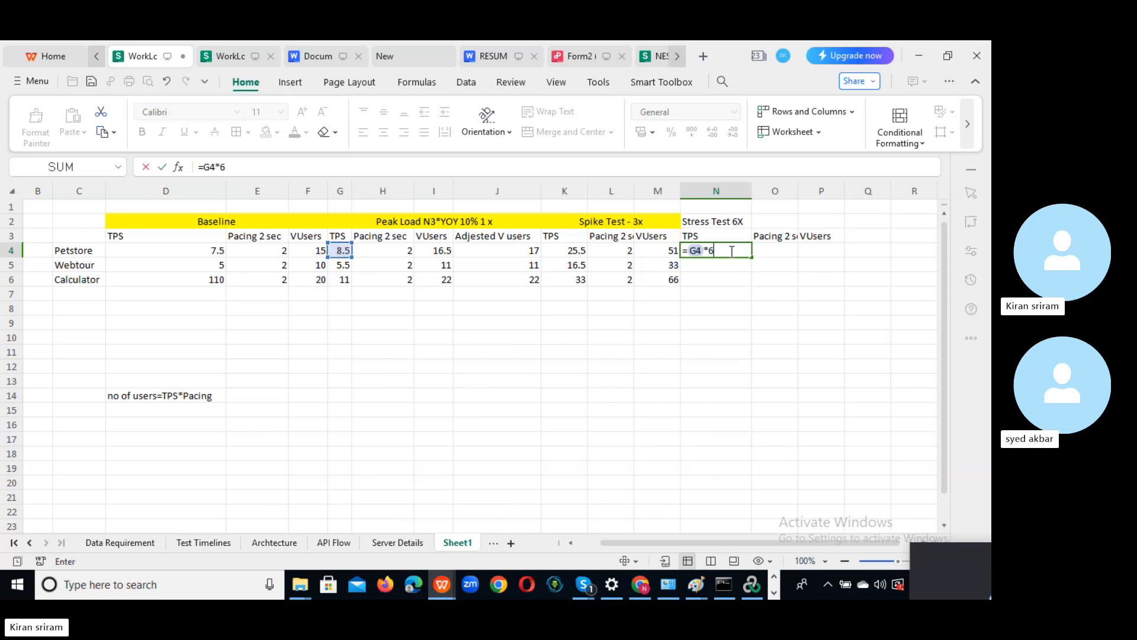
{"action": "type", "text": "6"}
{"action": "left_click", "coordinate": [801, 334]}
{"action": "left_click", "coordinate": [712, 250]}
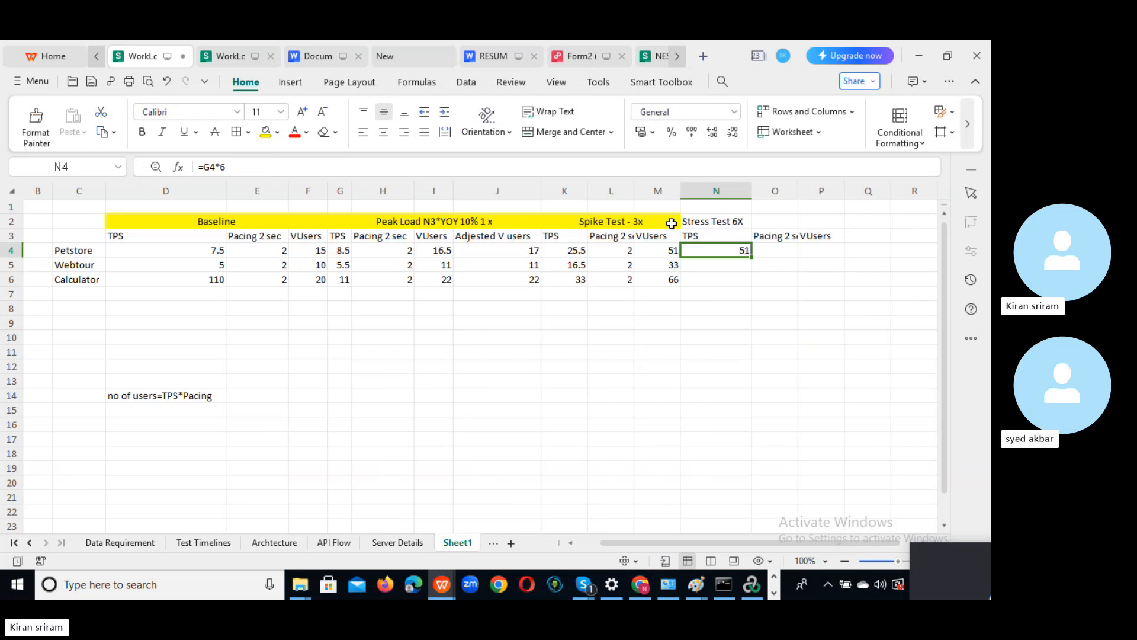
{"action": "left_click_drag", "start_coordinate": [752, 261], "coordinate": [752, 282]}
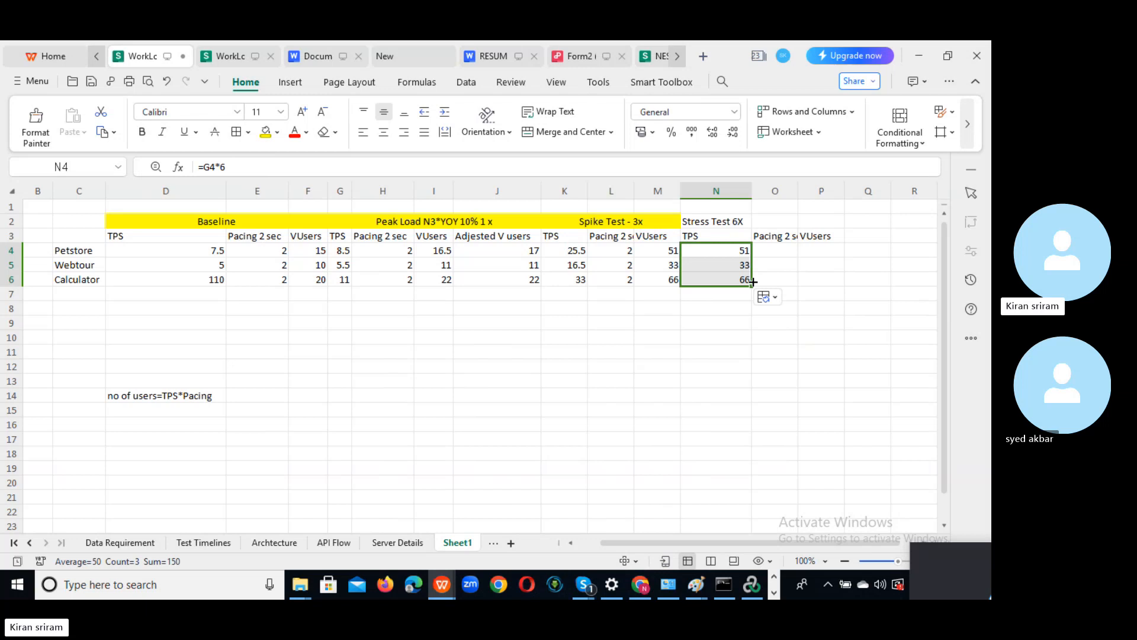
- Enter a Stress Test pacing of 2 in O4 and fill it down to O6
{"action": "left_click", "coordinate": [778, 249]}
{"action": "type", "text": "2"}
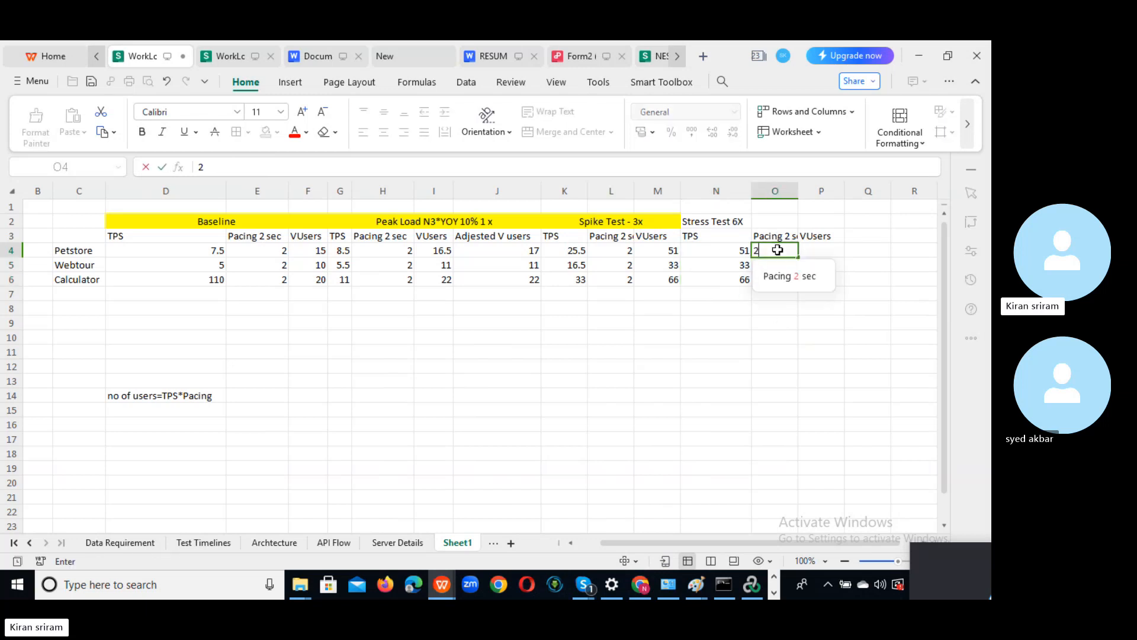
{"action": "left_click", "coordinate": [808, 351]}
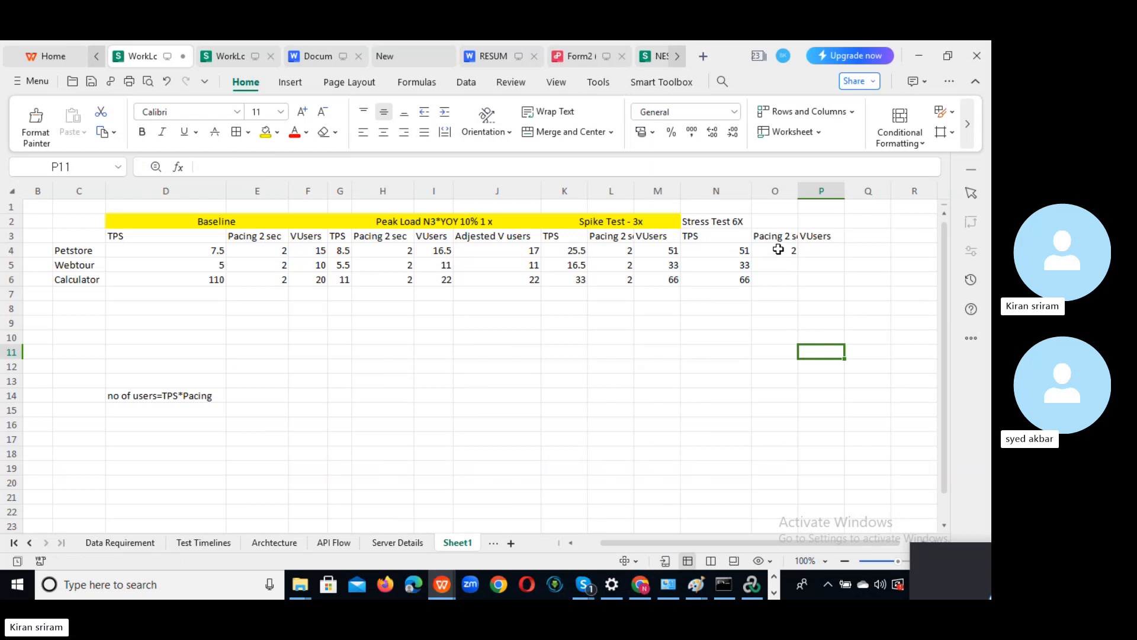
{"action": "left_click_drag", "start_coordinate": [777, 249], "coordinate": [781, 284]}
{"action": "key", "text": "ctrl+d"}
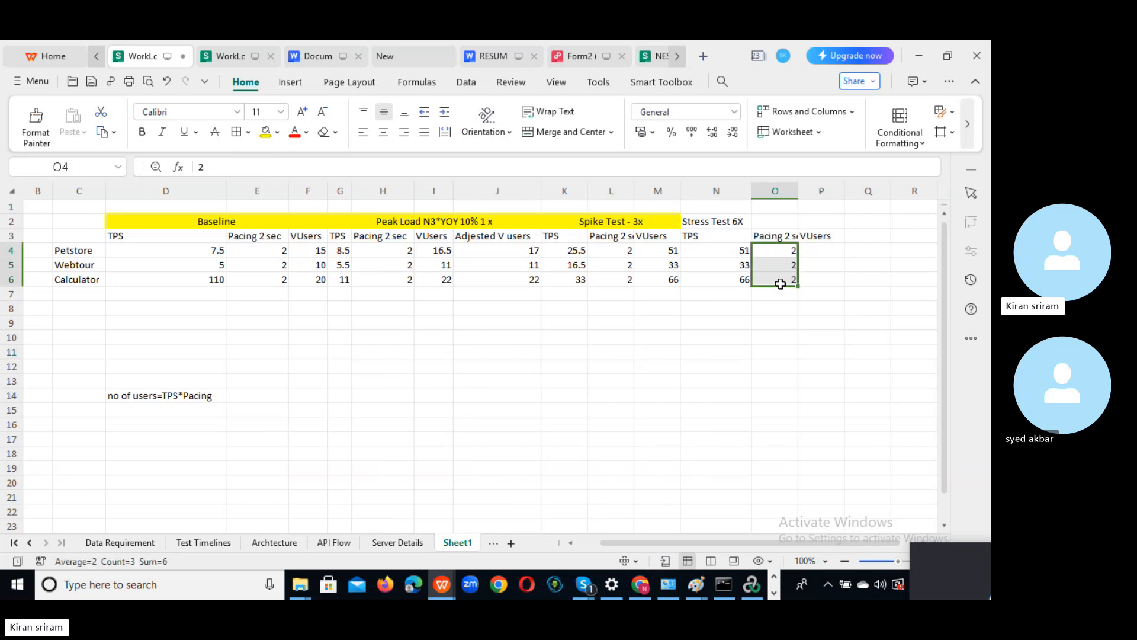
- Calculate the Stress Test VUsers from the adjusted users with =J4*6 in P4 and fill the formula down to P6
{"action": "left_click", "coordinate": [822, 254]}
{"action": "type", "text": "="}
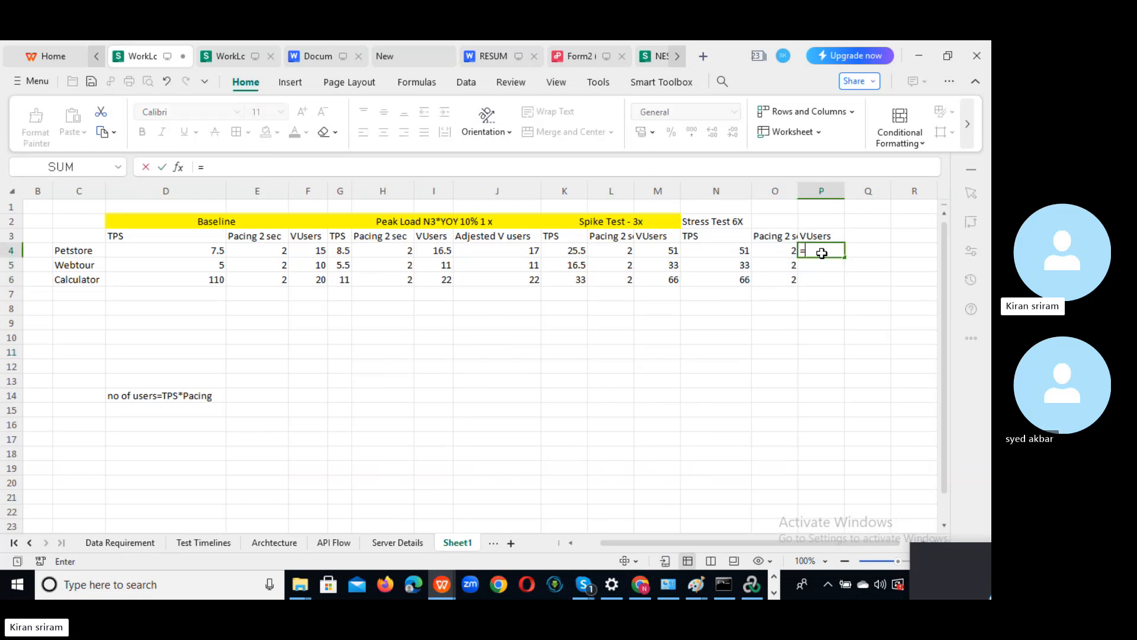
{"action": "left_click", "coordinate": [523, 253]}
{"action": "left_click", "coordinate": [523, 253]}
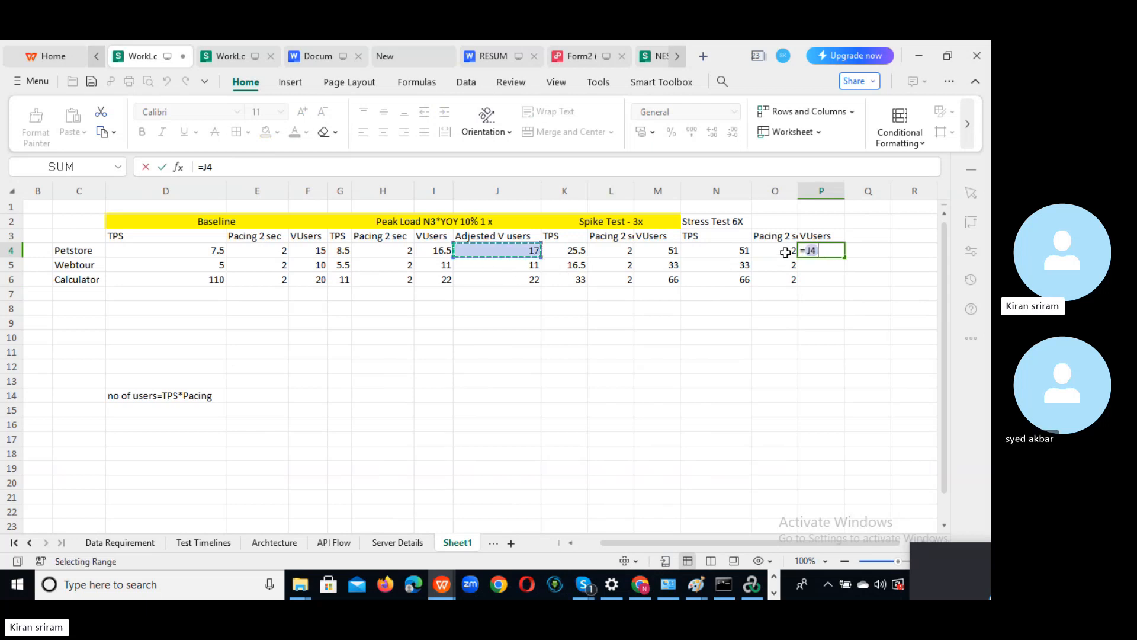
{"action": "type", "text": "*"}
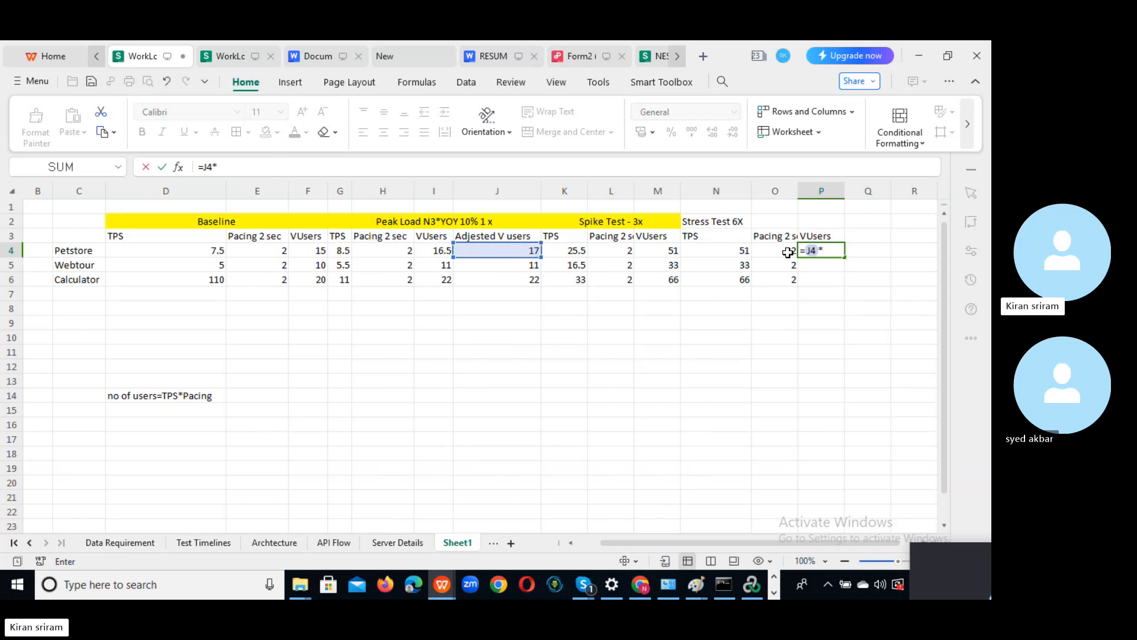
{"action": "left_click", "coordinate": [834, 343]}
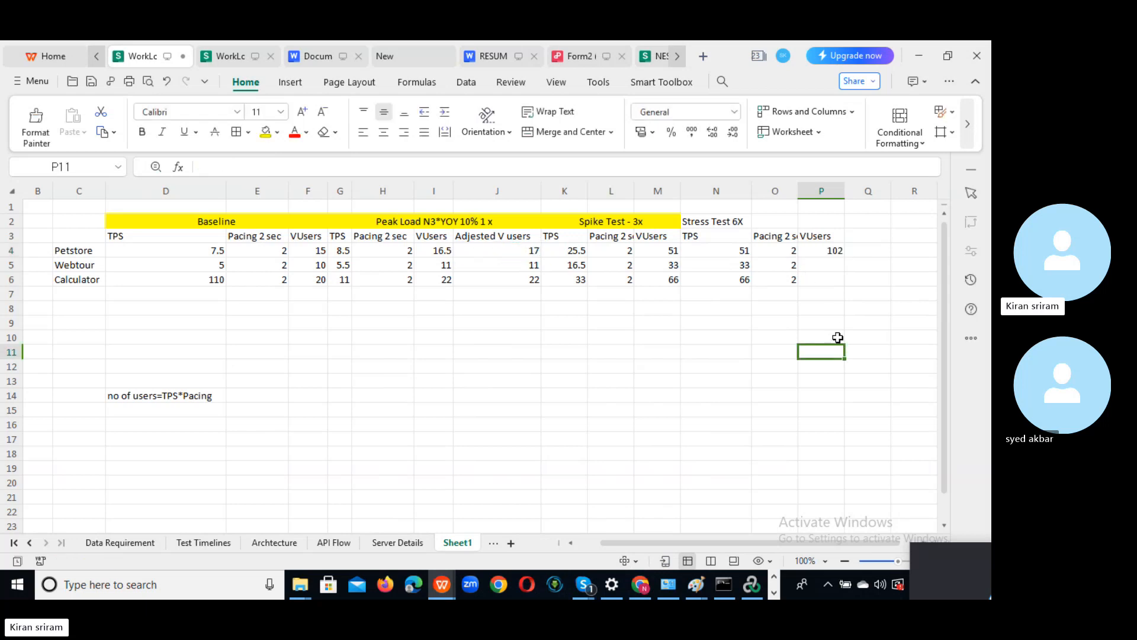
{"action": "left_click", "coordinate": [834, 253]}
{"action": "double_click", "coordinate": [845, 257]}
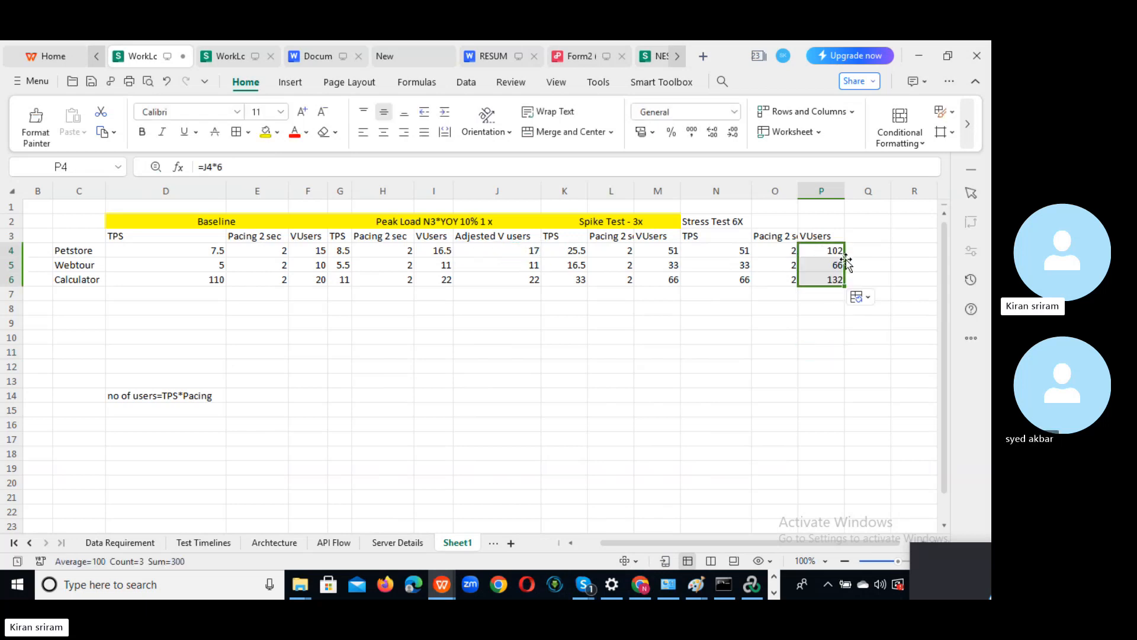
{"action": "left_click", "coordinate": [870, 239]}
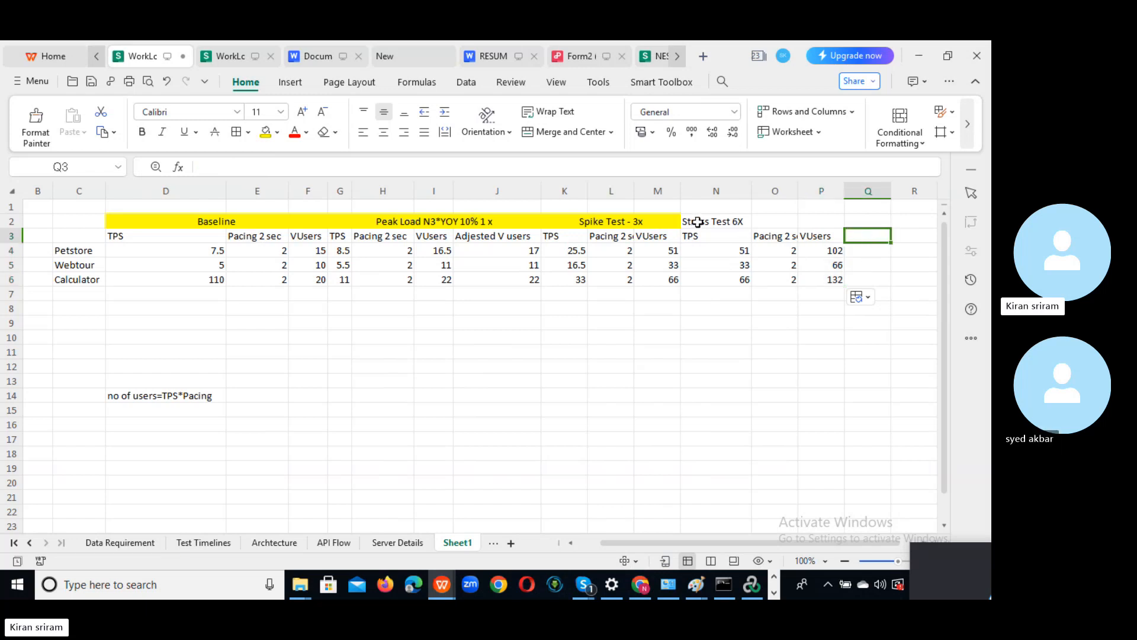
- Merge and center the Stress Test 6X header across N2 to P2 and fill it yellow
{"action": "left_click_drag", "start_coordinate": [691, 221], "coordinate": [819, 216]}
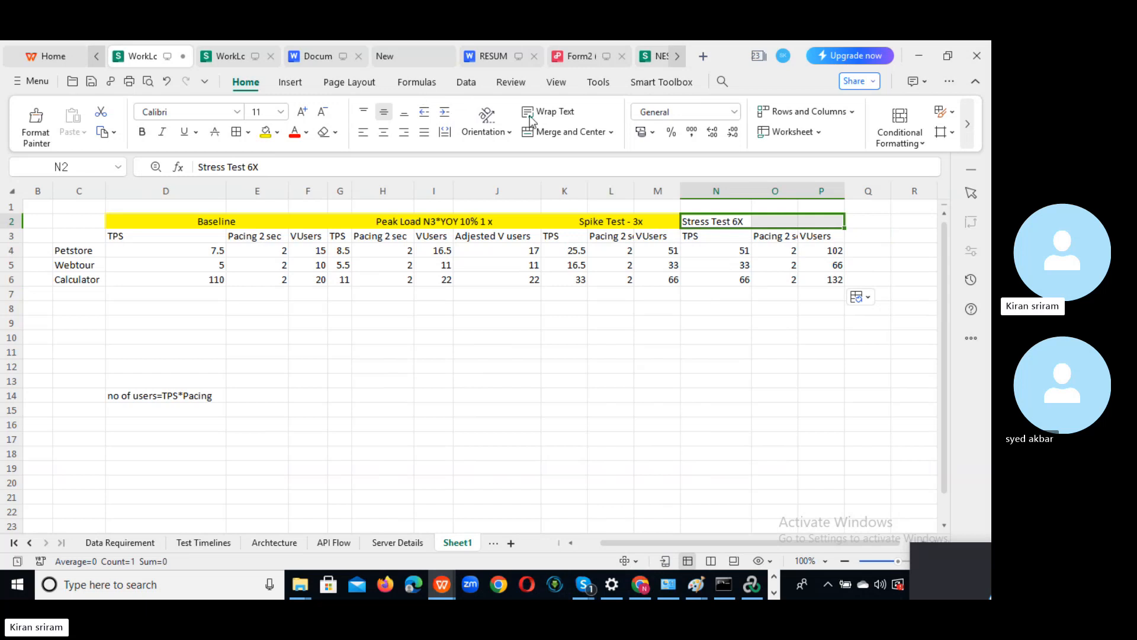
{"action": "left_click", "coordinate": [569, 131]}
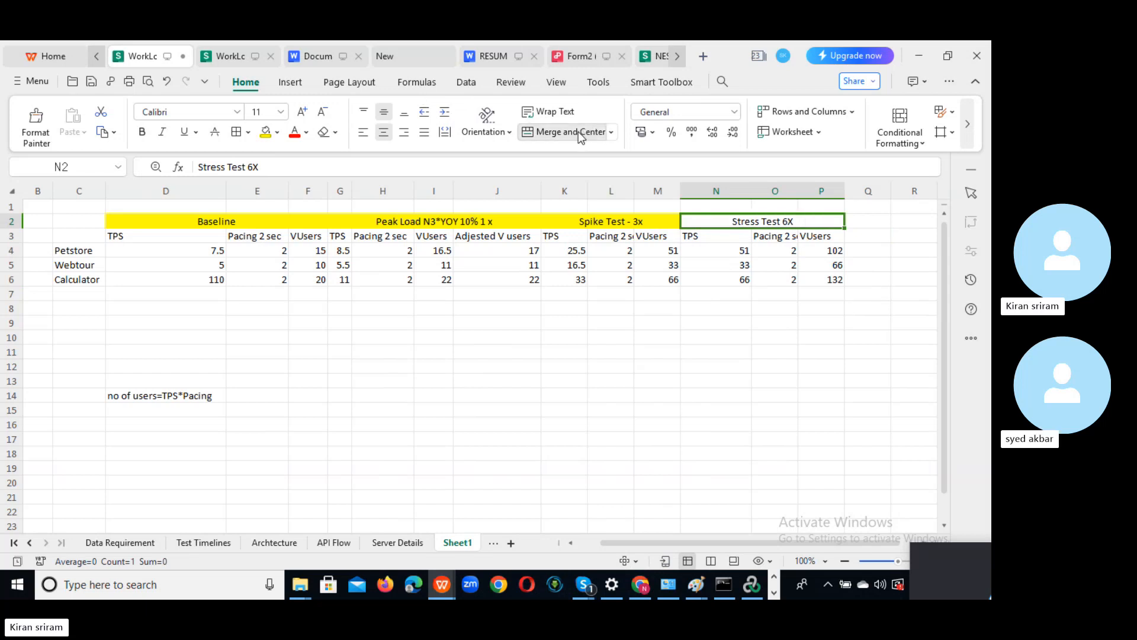
{"action": "left_click", "coordinate": [266, 132]}
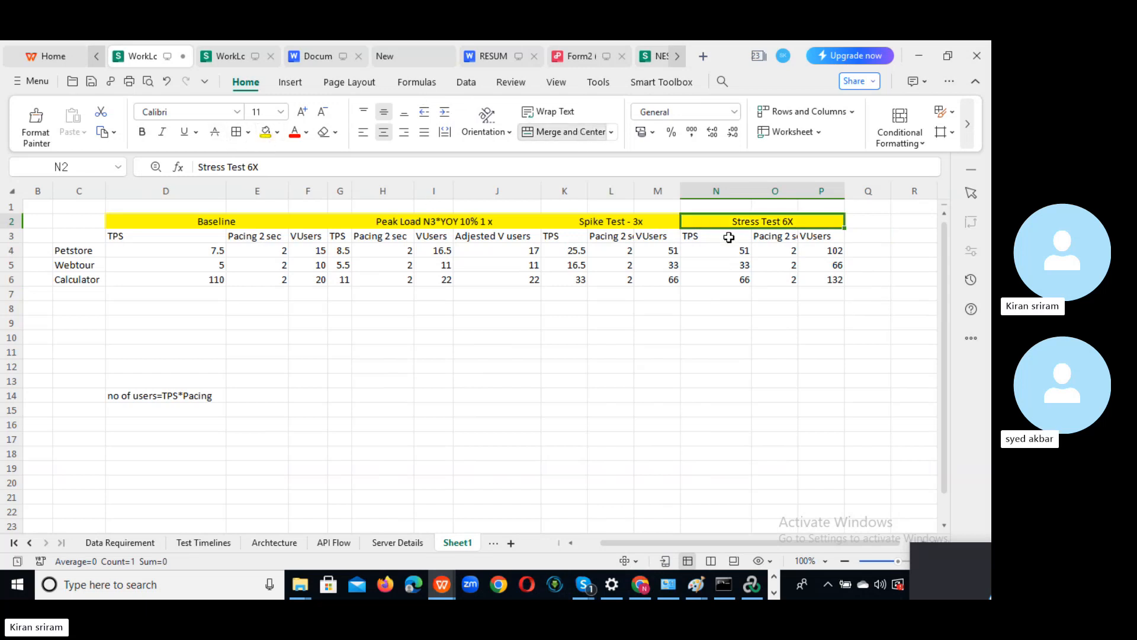
- Enter the header Soak Test - 1x in Q2 beside the Stress Test block
{"action": "left_click", "coordinate": [870, 222]}
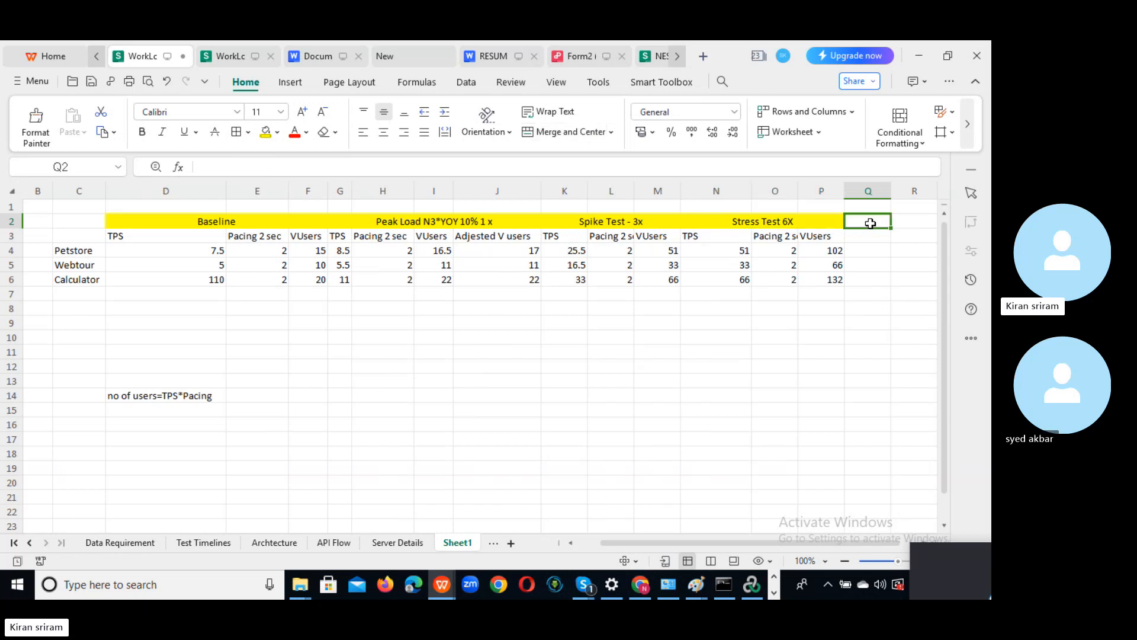
{"action": "type", "text": "Soak T"}
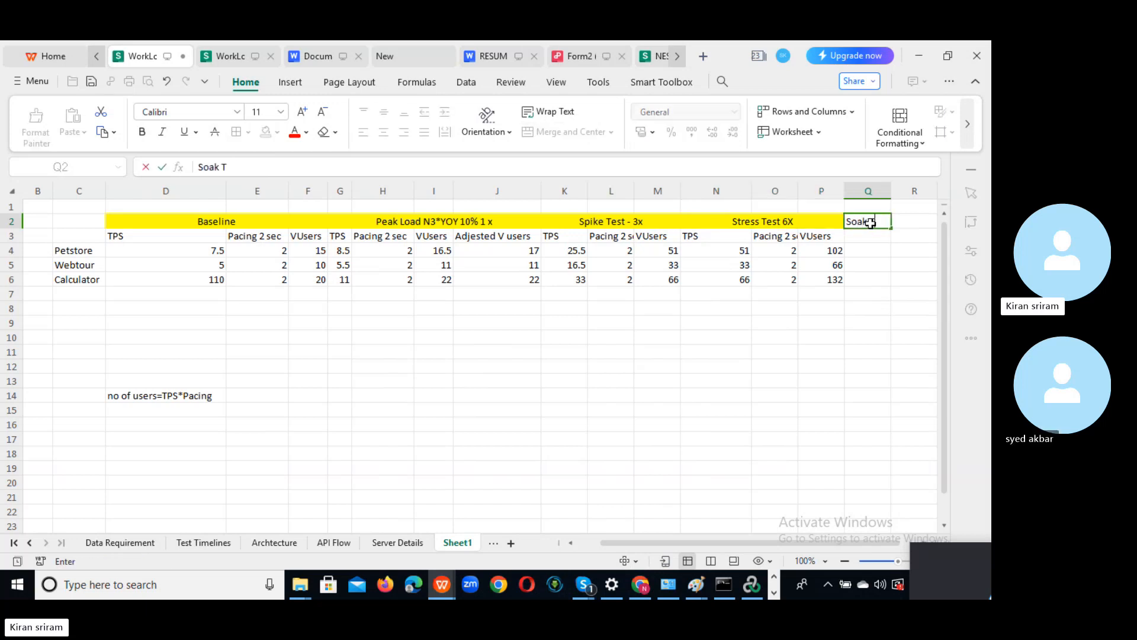
{"action": "type", "text": "est - 1x"}
{"action": "left_click", "coordinate": [744, 425]}
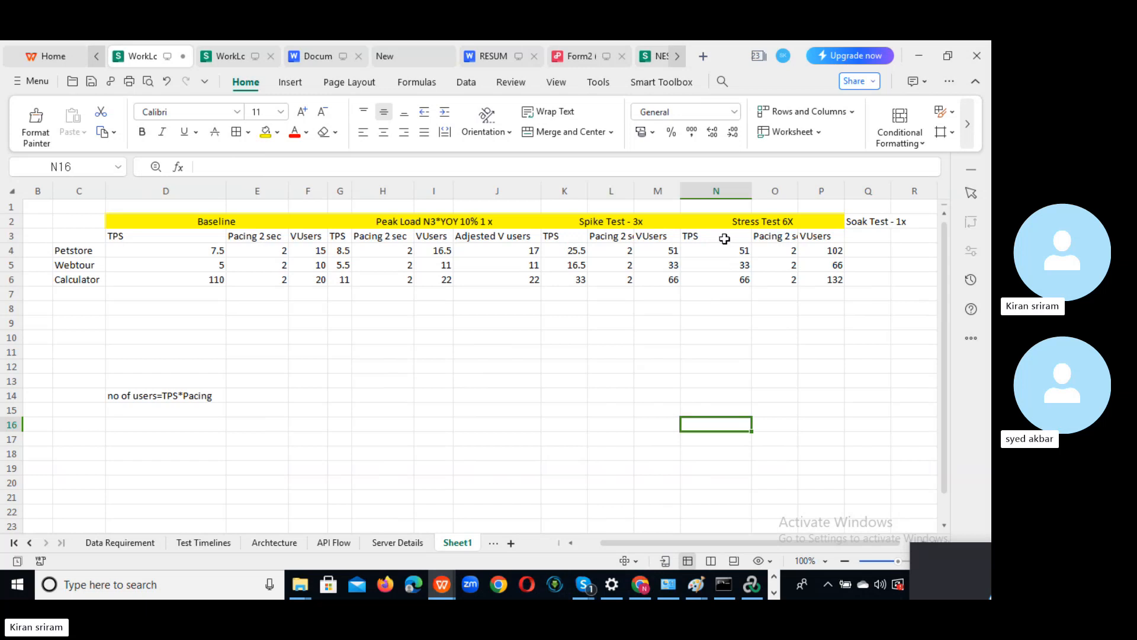
- Copy the TPS, pacing and VUsers column headings from N3:P3 to the Soak Test block starting at Q3
{"action": "left_click_drag", "start_coordinate": [699, 239], "coordinate": [829, 238]}
{"action": "key", "text": "ctrl+c"}
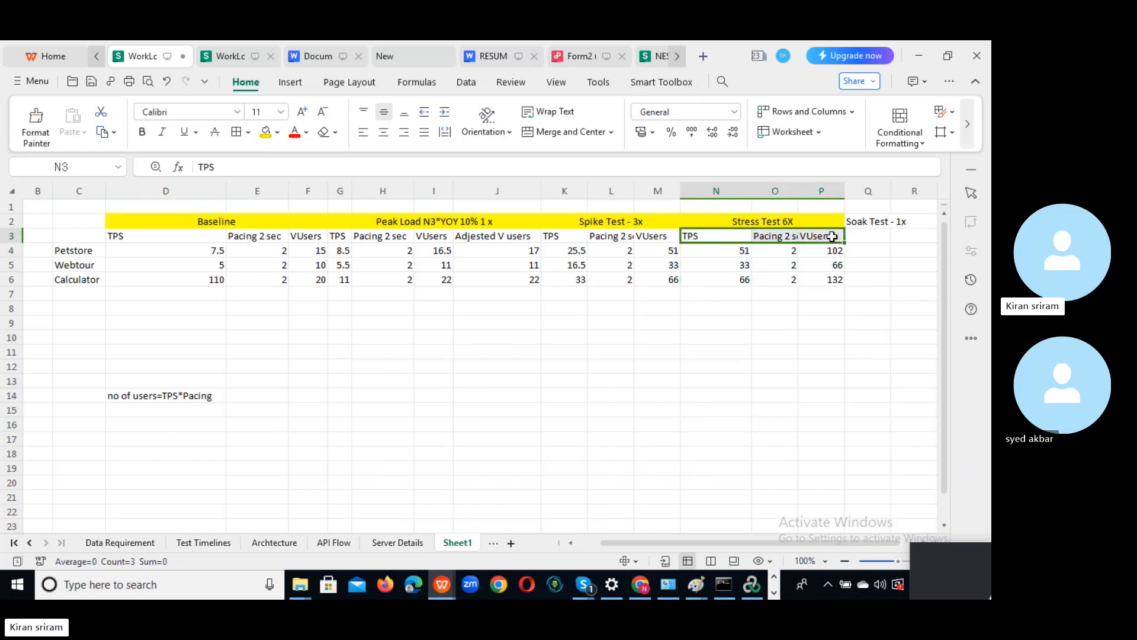
{"action": "left_click", "coordinate": [863, 234]}
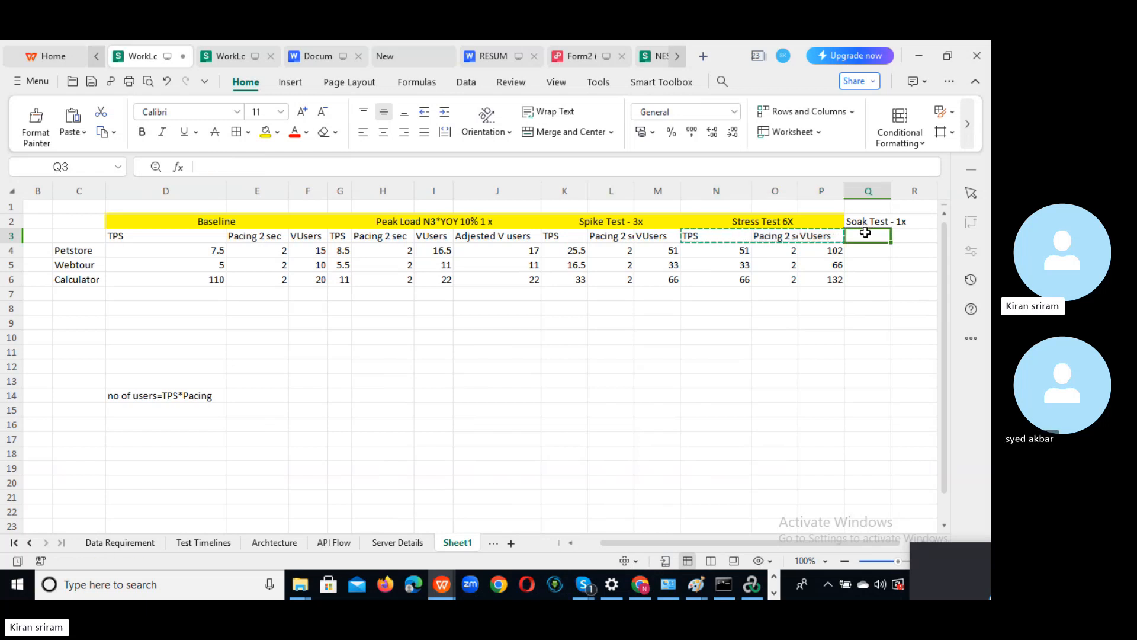
{"action": "key", "text": "ctrl+v"}
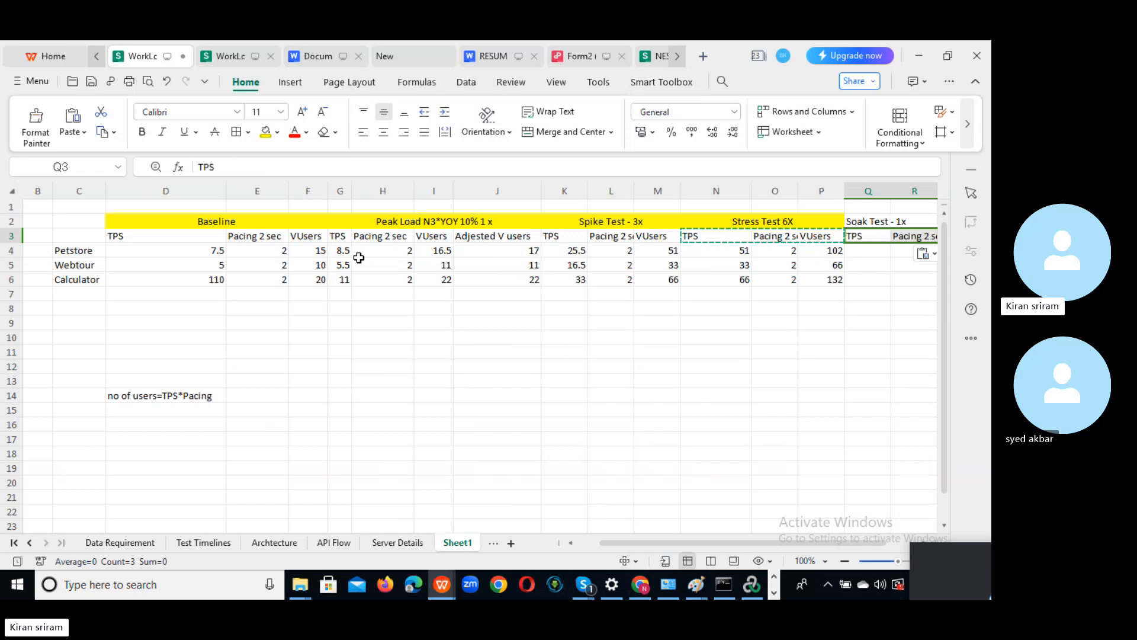
- Move the Peak Load TPS and pacing values from G4:H6 to the Soak Test cells Q4:R6
{"action": "left_click_drag", "start_coordinate": [342, 249], "coordinate": [396, 279]}
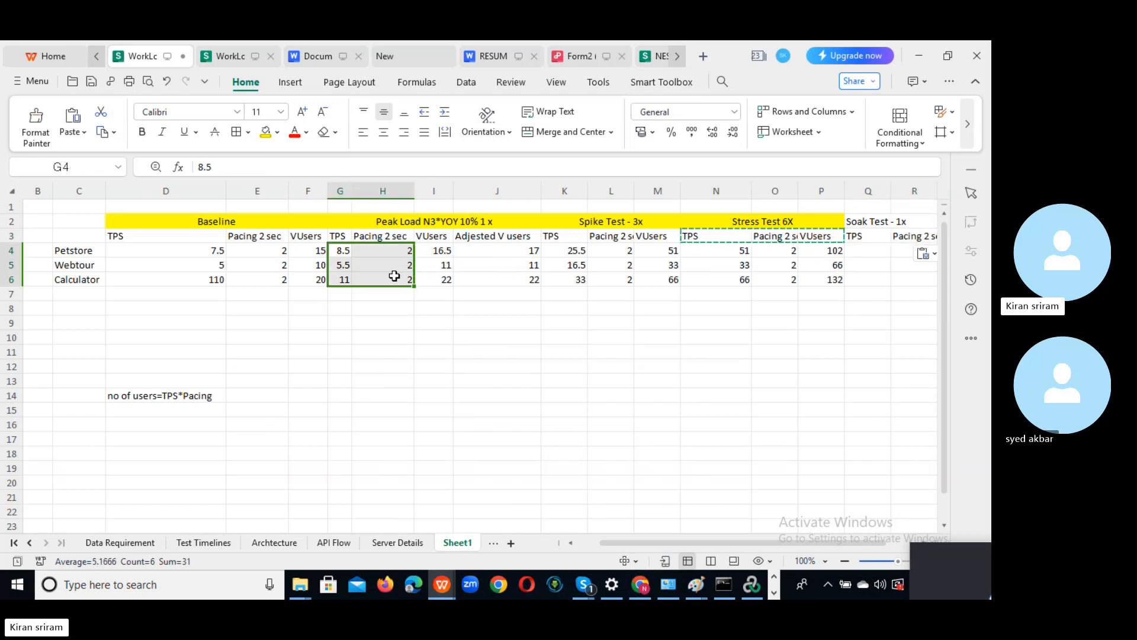
{"action": "key", "text": "ctrl+c"}
{"action": "left_click", "coordinate": [867, 252]}
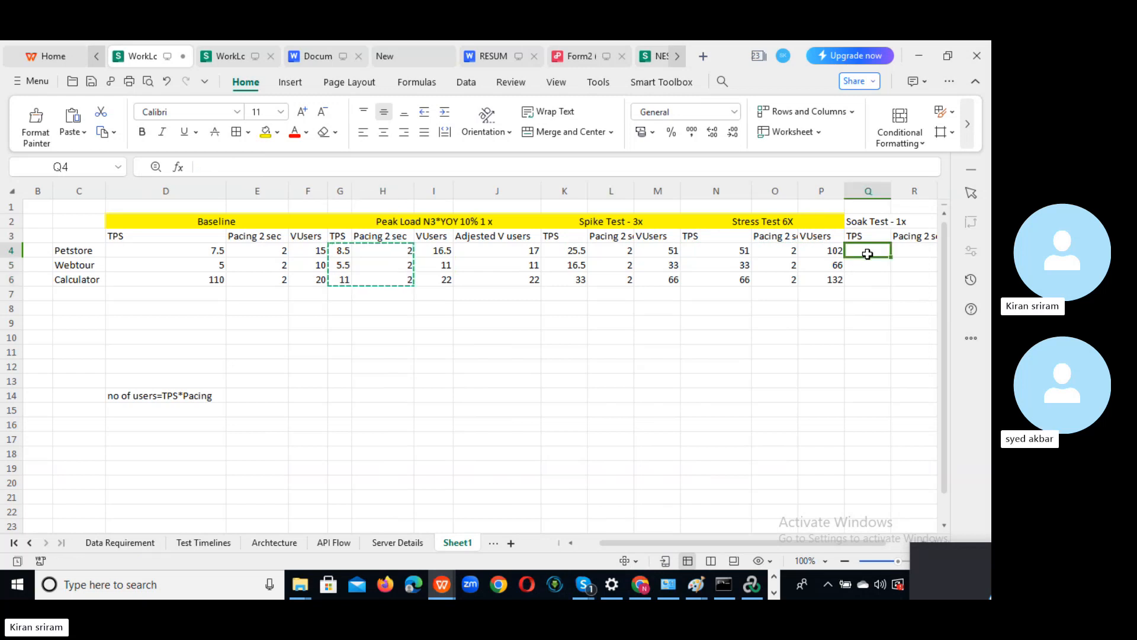
{"action": "key", "text": "ctrl+v"}
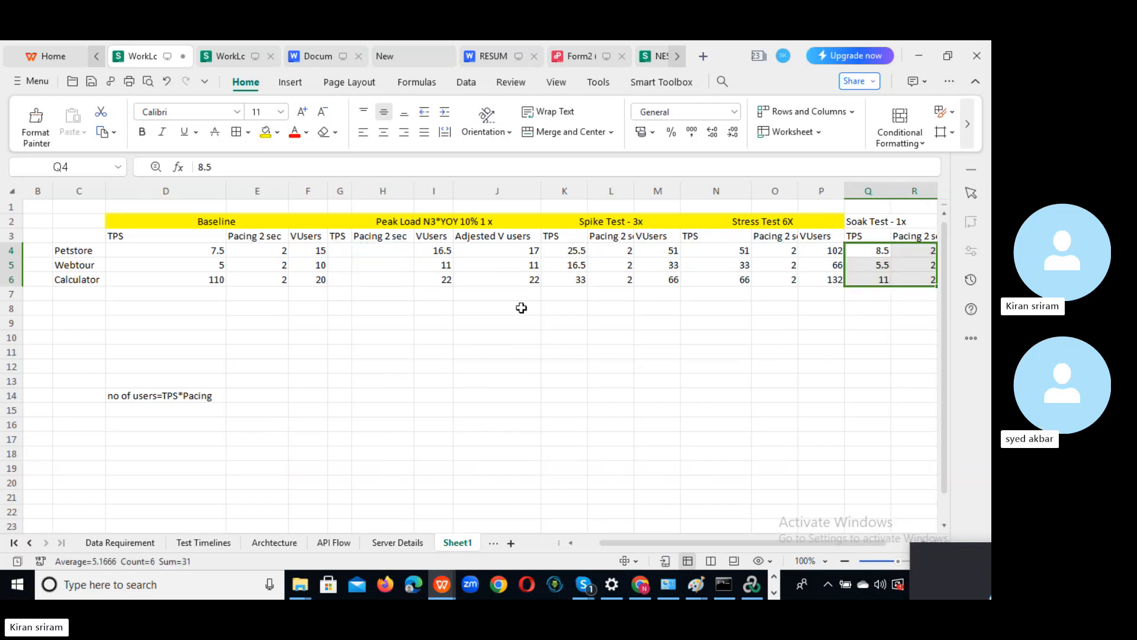
- Copy the adjusted user values from J4:J6 into the Soak Test VUsers cells S4:S6
{"action": "left_click_drag", "start_coordinate": [532, 246], "coordinate": [533, 279]}
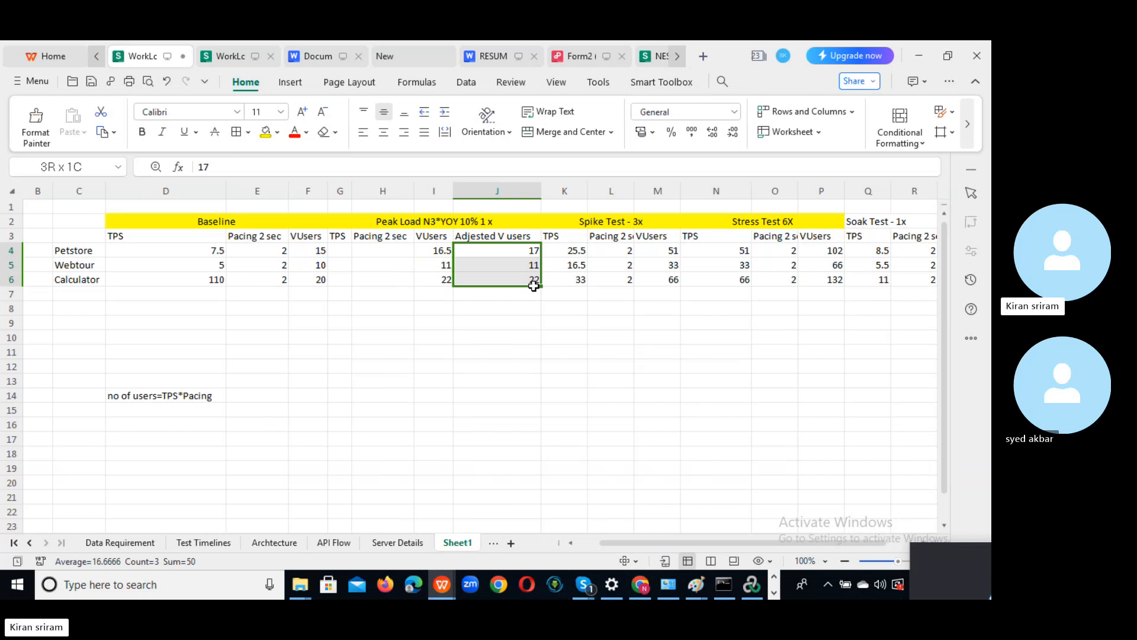
{"action": "key", "text": "ctrl+c"}
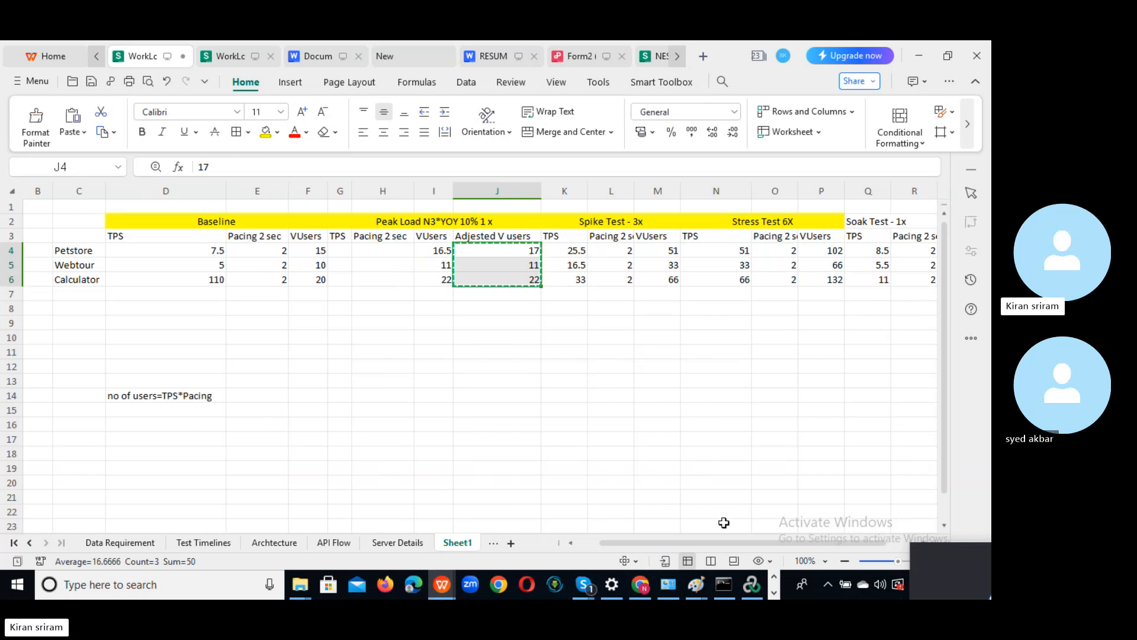
{"action": "left_click_drag", "start_coordinate": [716, 539], "coordinate": [745, 541]}
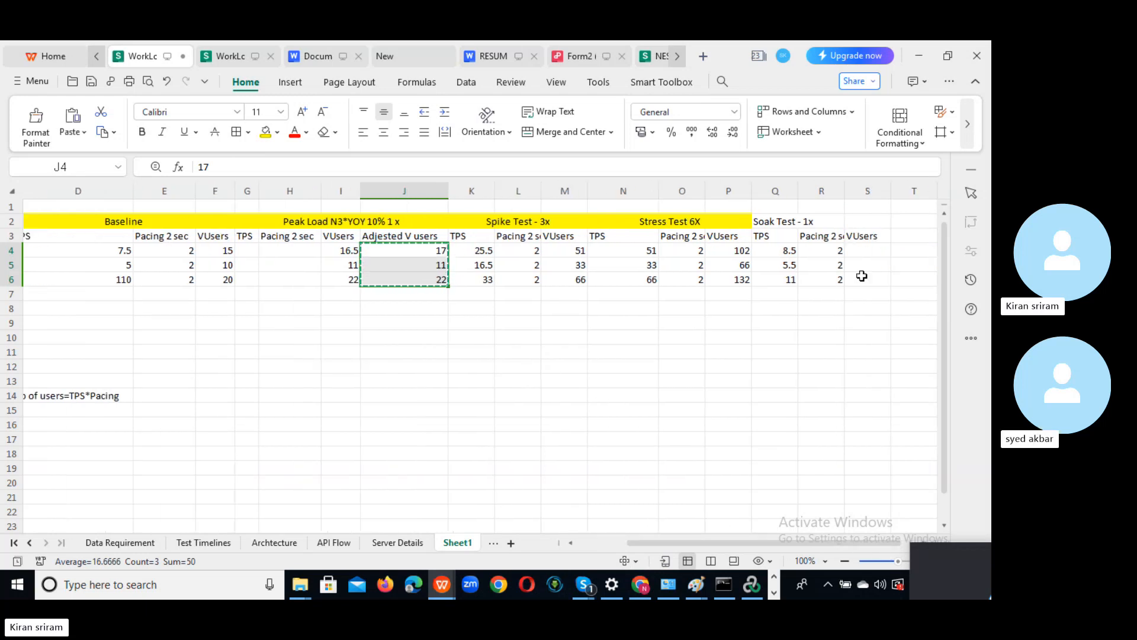
{"action": "left_click", "coordinate": [860, 249]}
{"action": "key", "text": "ctrl+v"}
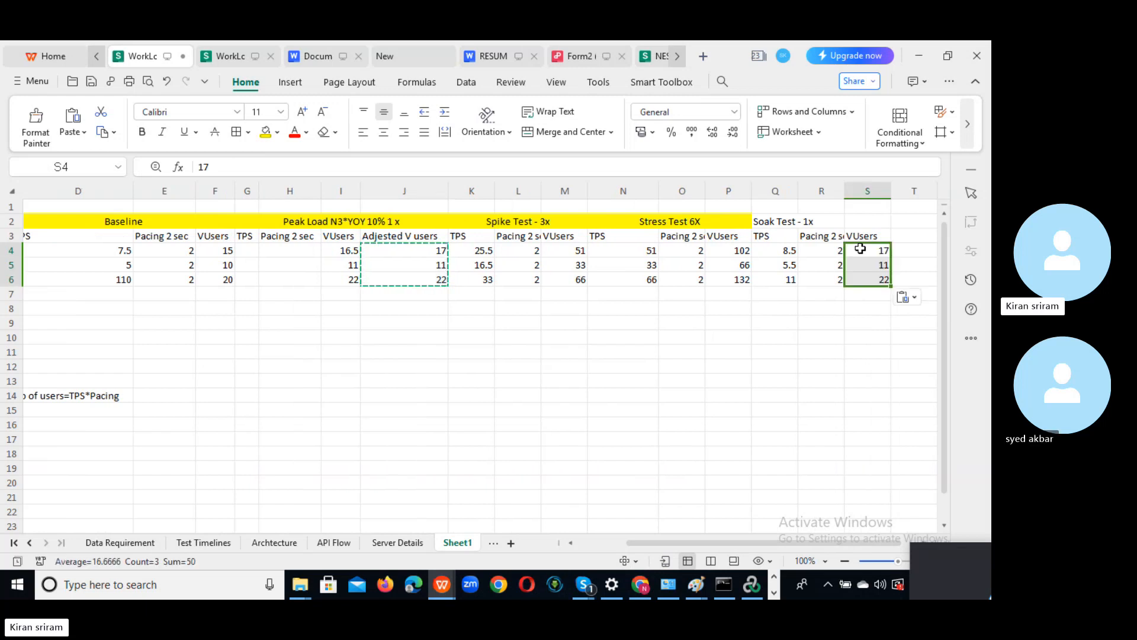
- Merge and center the Soak Test - 1x header across Q2 to S2 and fill it yellow
{"action": "left_click_drag", "start_coordinate": [768, 221], "coordinate": [882, 221]}
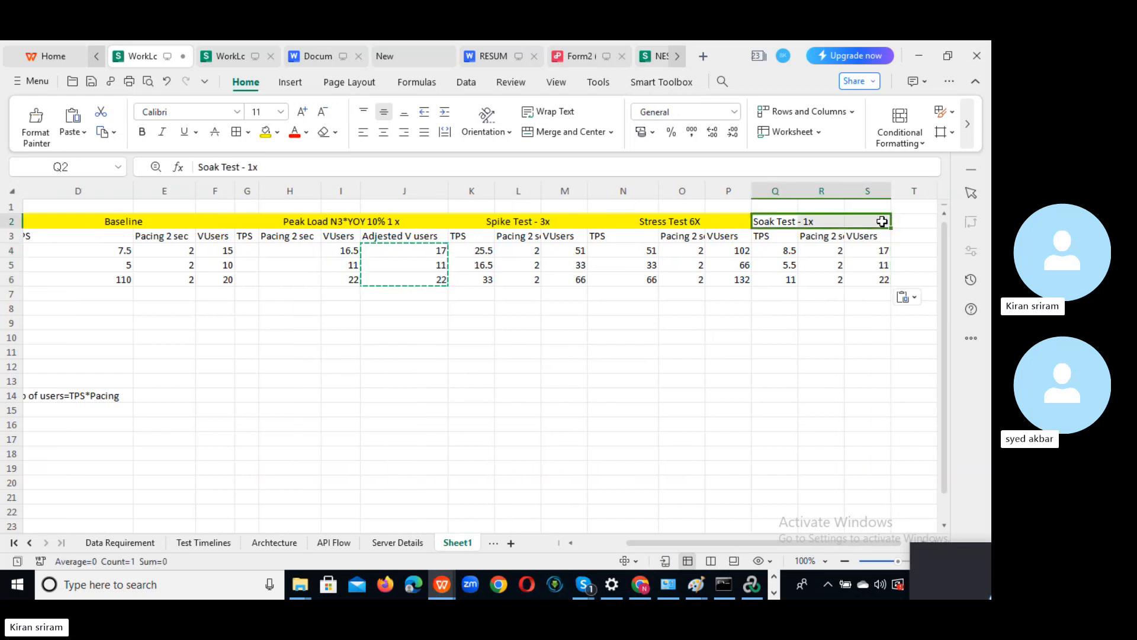
{"action": "left_click", "coordinate": [566, 132]}
{"action": "left_click", "coordinate": [266, 133]}
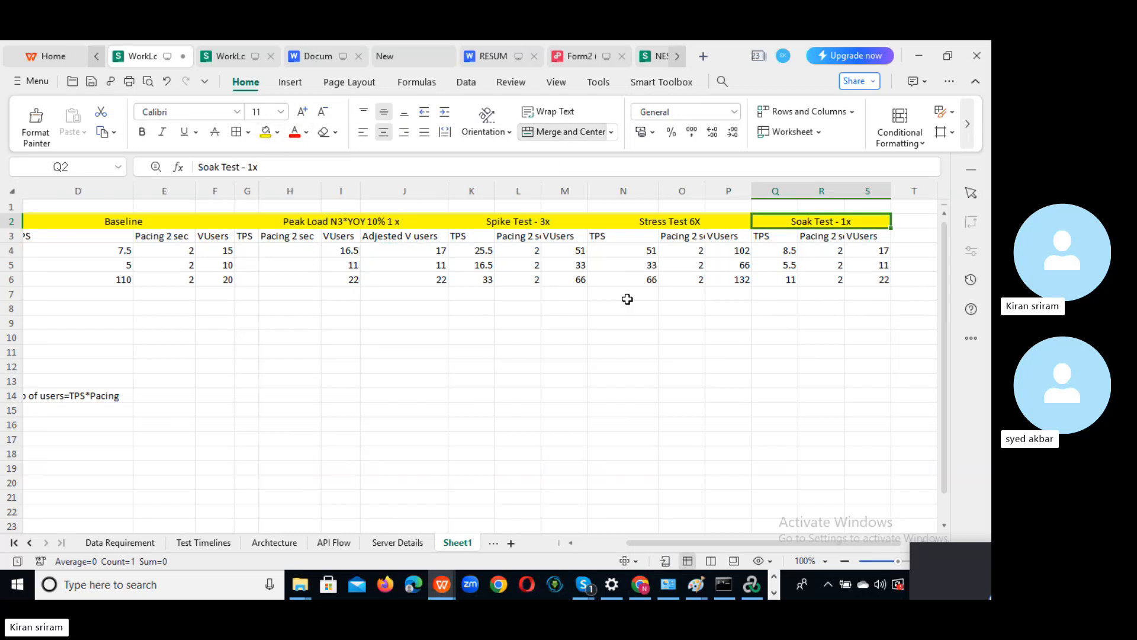
{"action": "left_click", "coordinate": [524, 362]}
- Apply all borders to the workload table in D2:S6
{"action": "left_click_drag", "start_coordinate": [59, 220], "coordinate": [861, 278]}
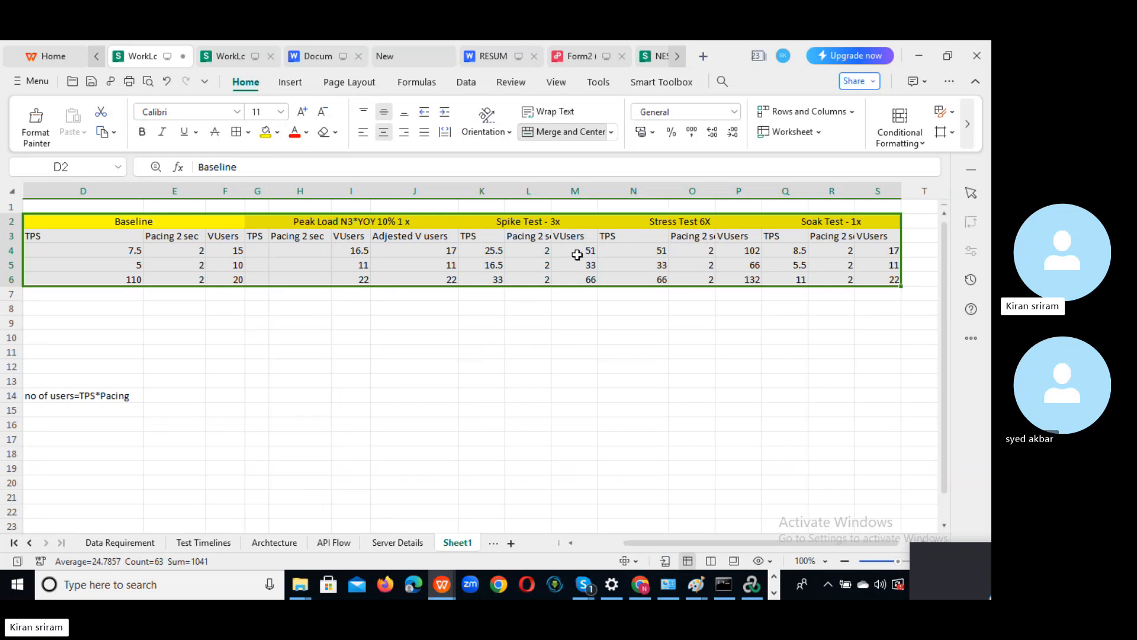
{"action": "left_click", "coordinate": [249, 133]}
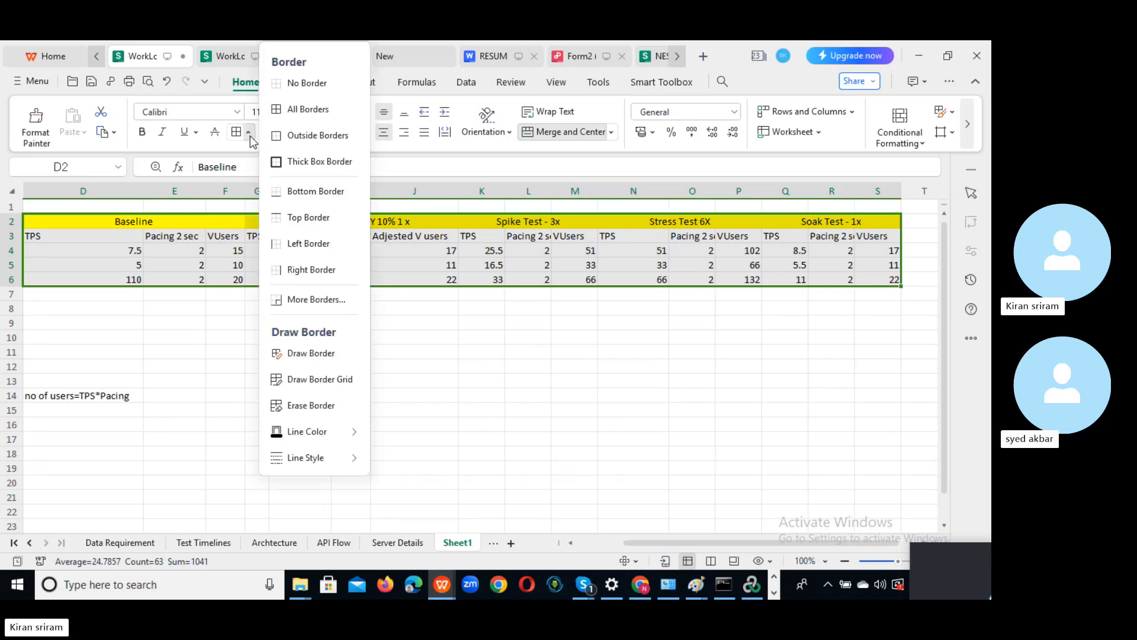
{"action": "left_click", "coordinate": [294, 110]}
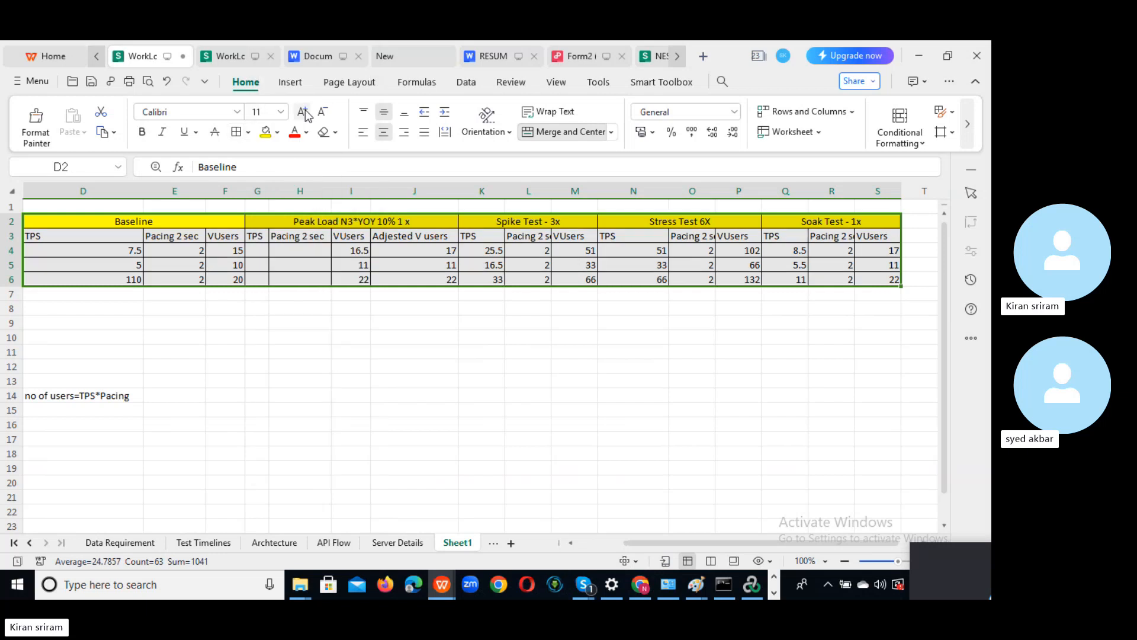
{"action": "left_click", "coordinate": [471, 394]}
{"action": "left_click", "coordinate": [676, 384]}
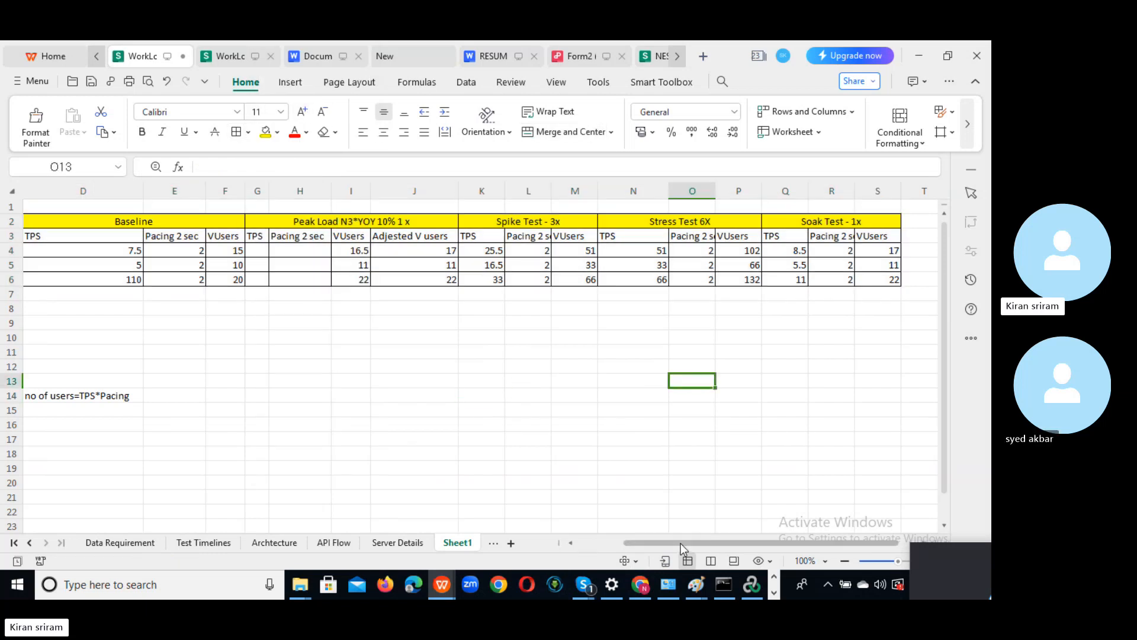
- Narrow column D to suit its TPS values and center the contents of D2:S6 horizontally
{"action": "left_click_drag", "start_coordinate": [681, 543], "coordinate": [635, 543]}
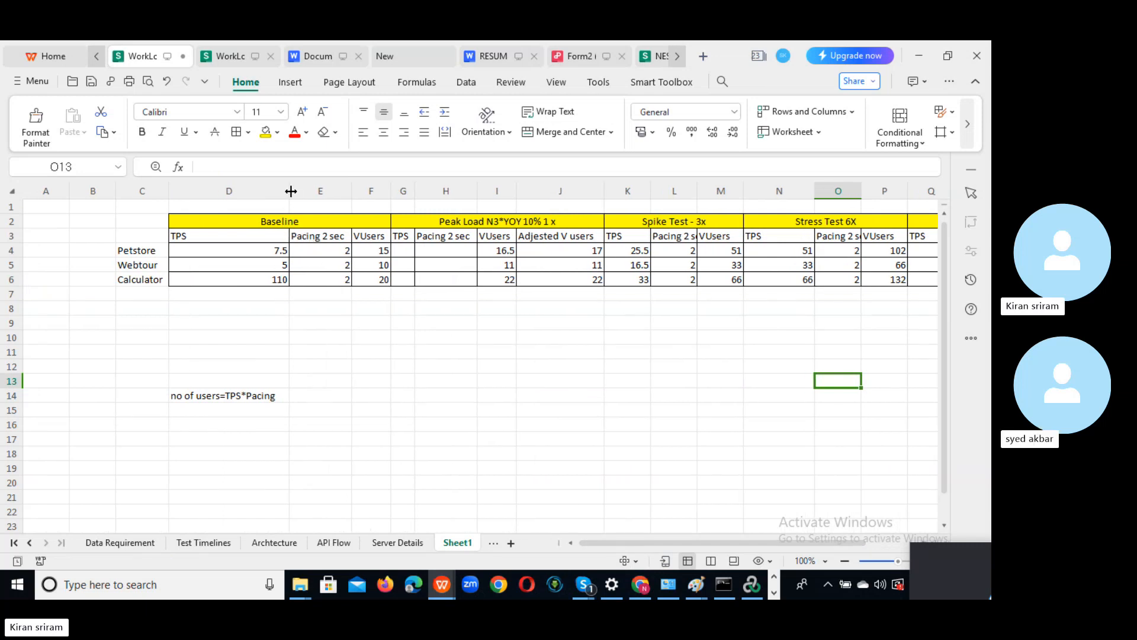
{"action": "left_click_drag", "start_coordinate": [291, 191], "coordinate": [904, 279]}
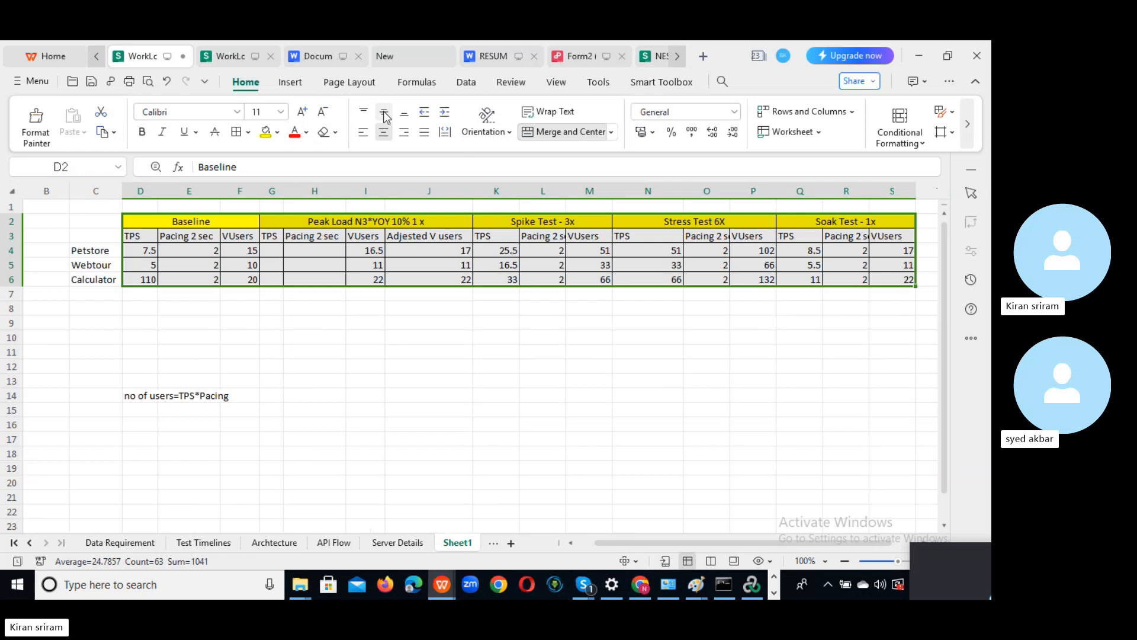
{"action": "left_click", "coordinate": [384, 132]}
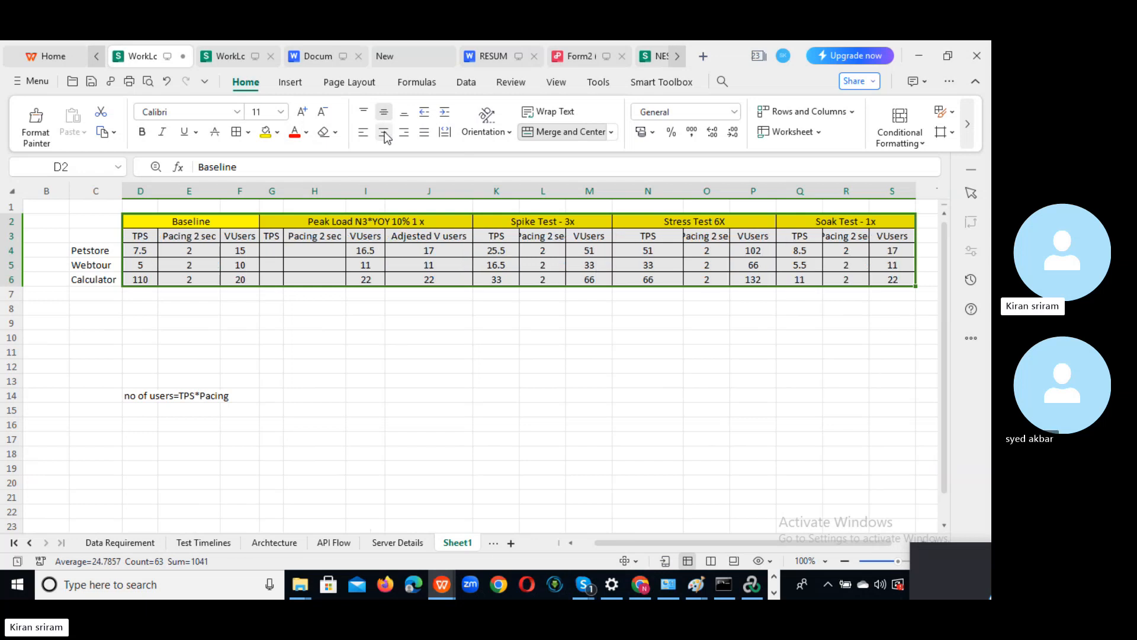
{"action": "left_click", "coordinate": [549, 456]}
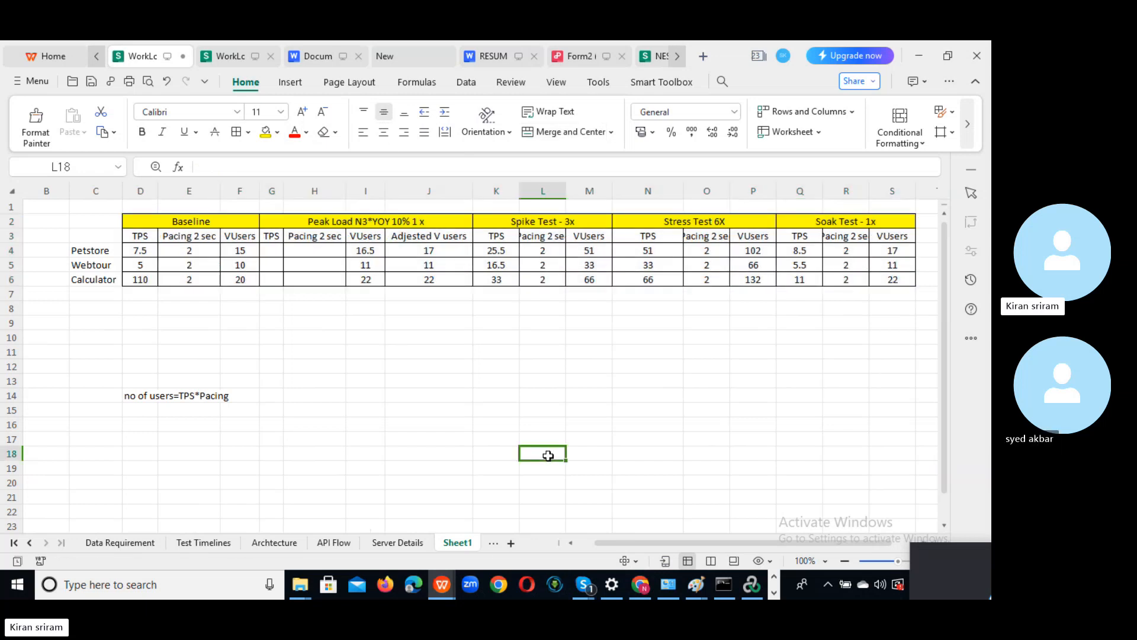
- Enter the header Scenarios in C2 above the application names and fill the cell yellow
{"action": "left_click", "coordinate": [95, 220]}
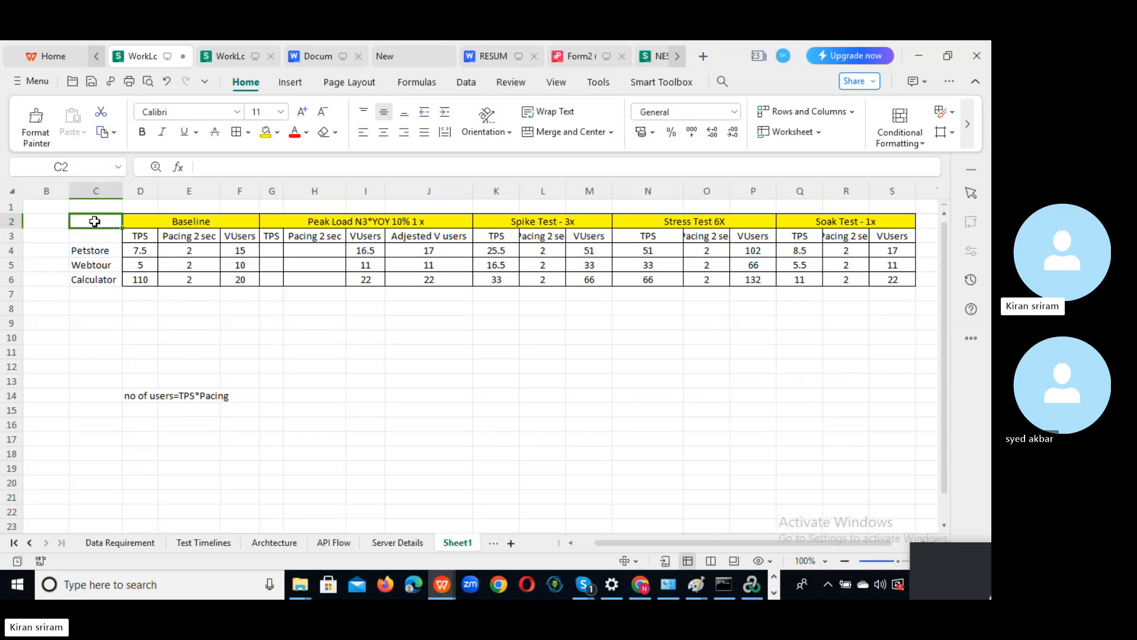
{"action": "type", "text": "Scenarios"}
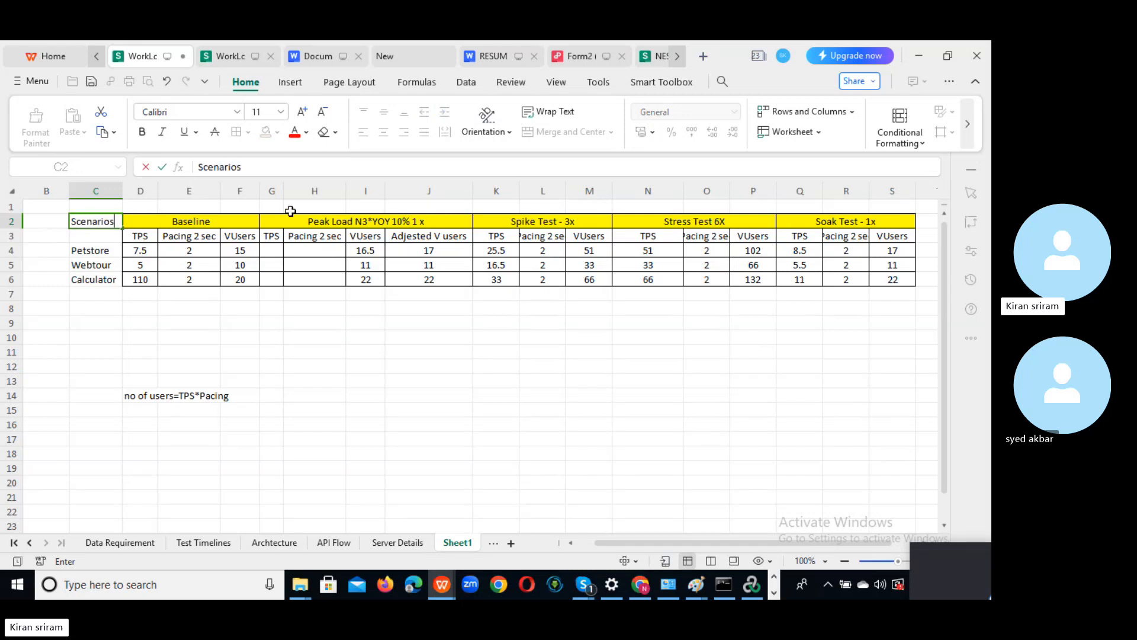
{"action": "left_click", "coordinate": [312, 348]}
{"action": "left_click", "coordinate": [89, 223]}
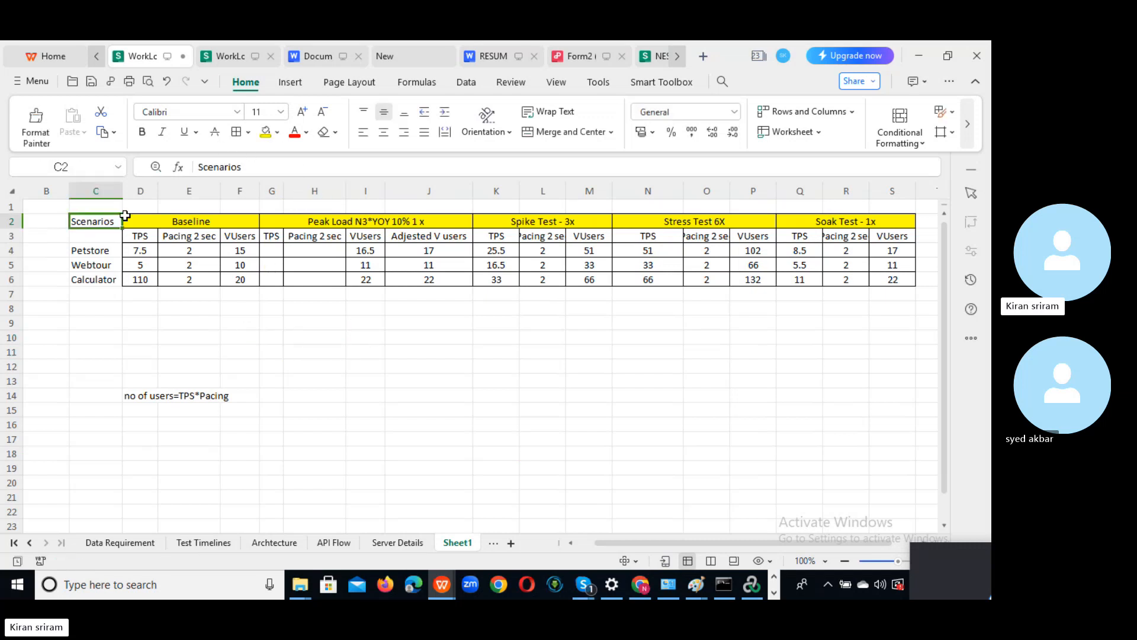
{"action": "left_click", "coordinate": [264, 138]}
{"action": "left_click", "coordinate": [95, 236]}
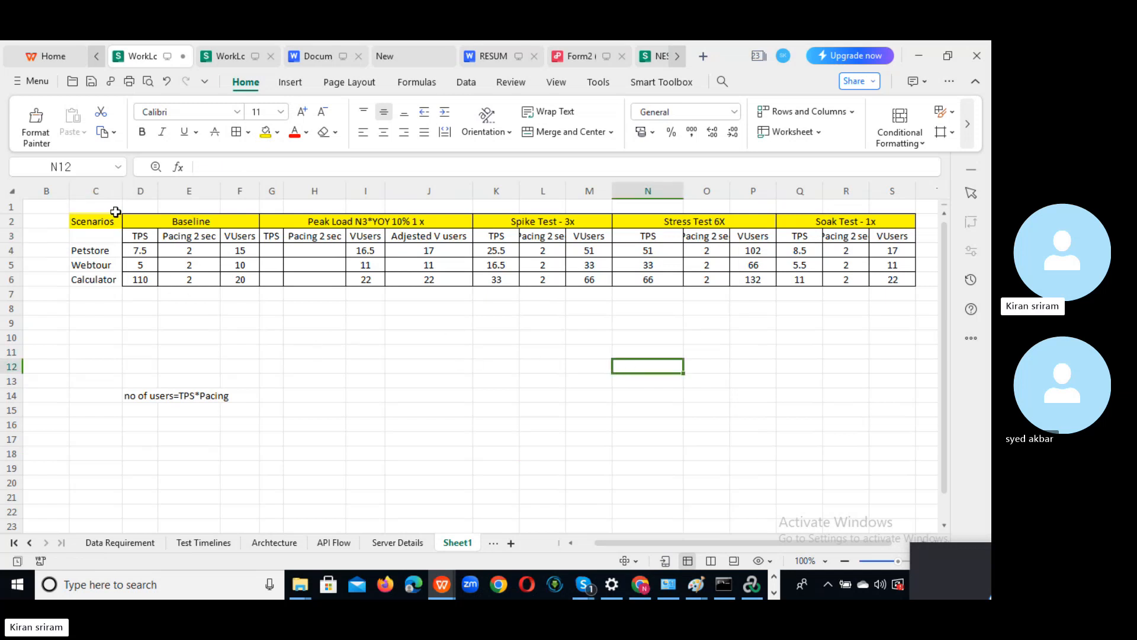
{"action": "left_click_drag", "start_coordinate": [90, 223], "coordinate": [894, 283]}
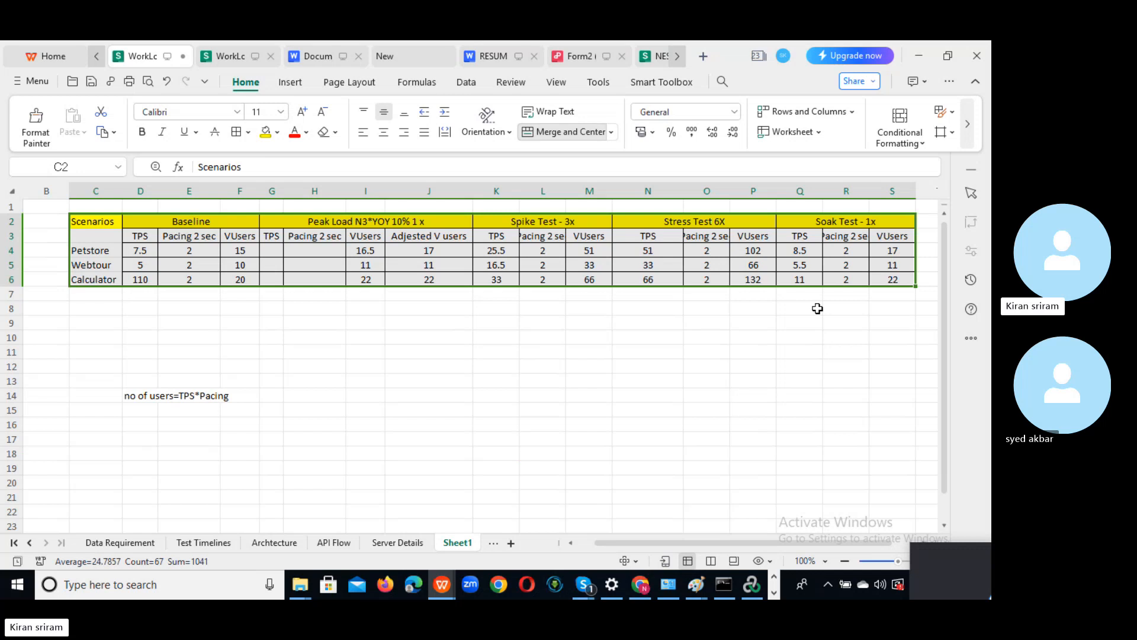
{"action": "left_click", "coordinate": [554, 369]}
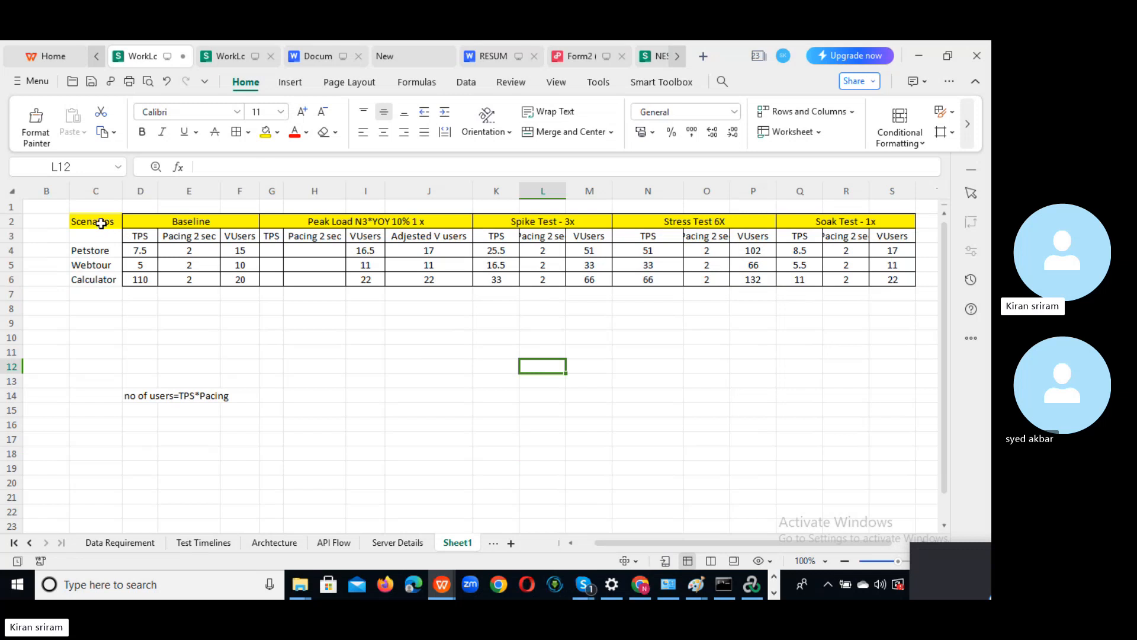
{"action": "left_click_drag", "start_coordinate": [100, 224], "coordinate": [914, 286]}
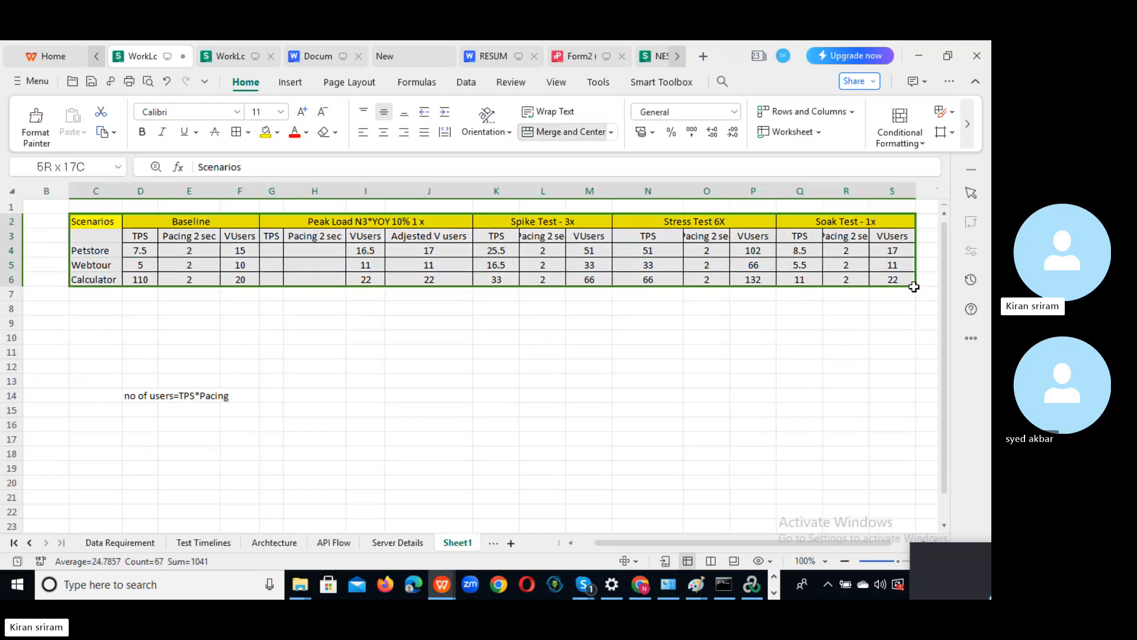
{"action": "left_click", "coordinate": [528, 322]}
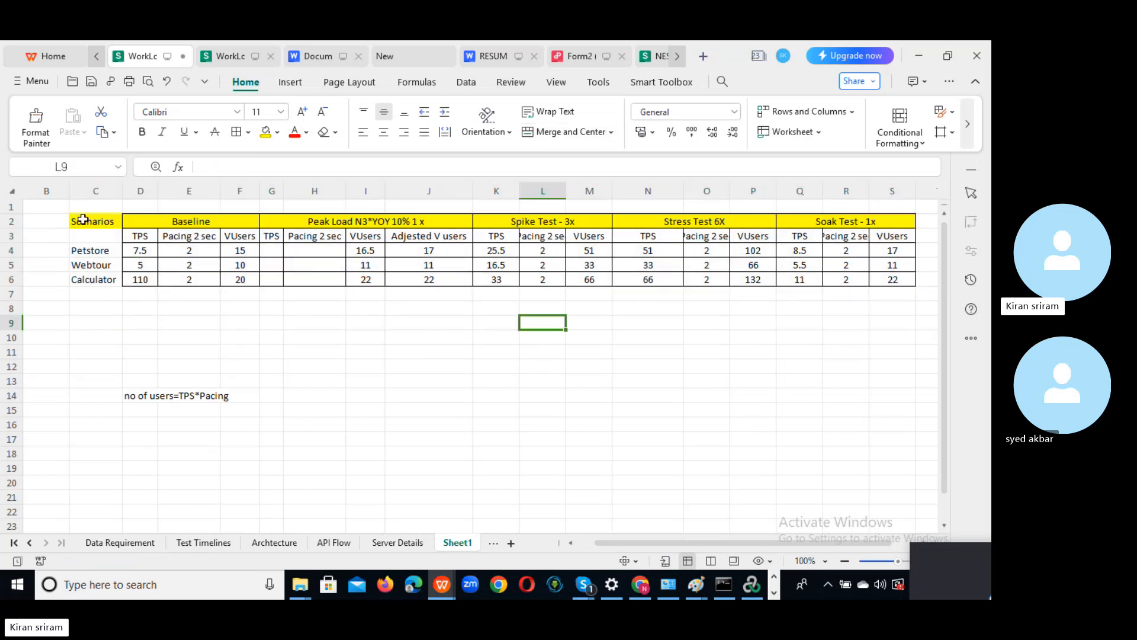
{"action": "left_click_drag", "start_coordinate": [83, 219], "coordinate": [900, 282]}
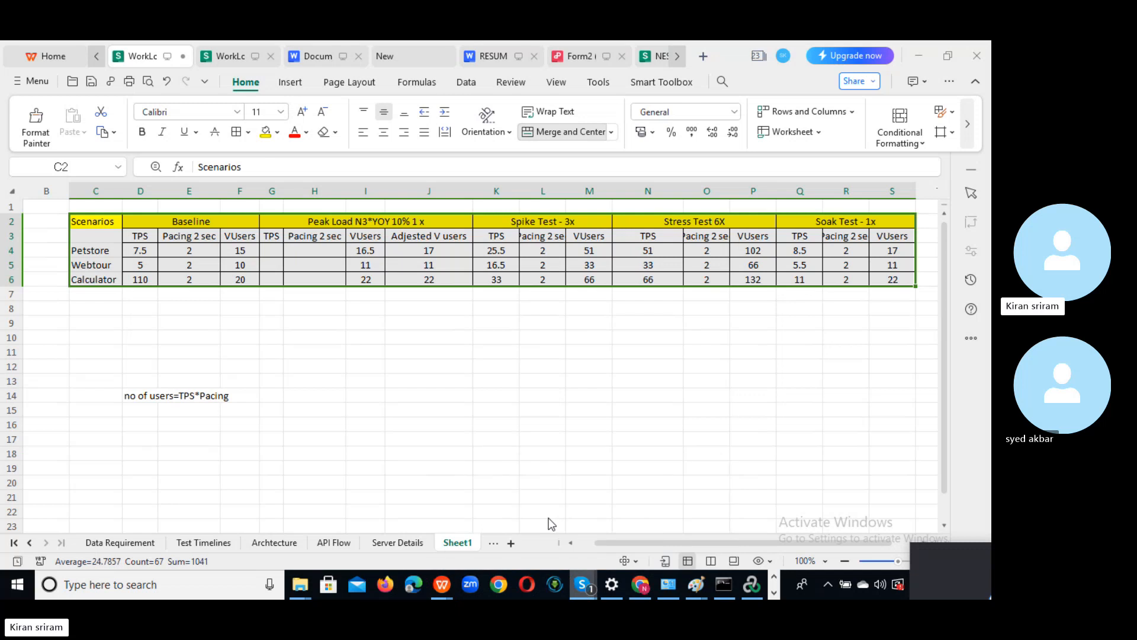
- Switch to Skype, view the list of call participants, and return to the workload spreadsheet
{"action": "key", "text": "alt+Tab"}
{"action": "left_click", "coordinate": [90, 139]}
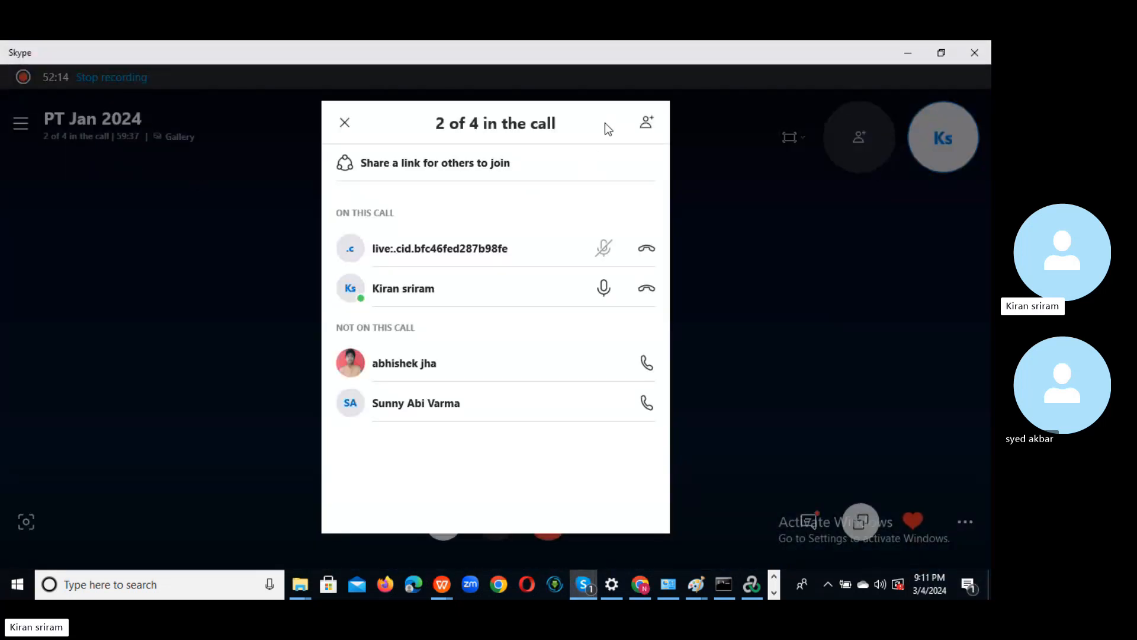
{"action": "left_click", "coordinate": [343, 123]}
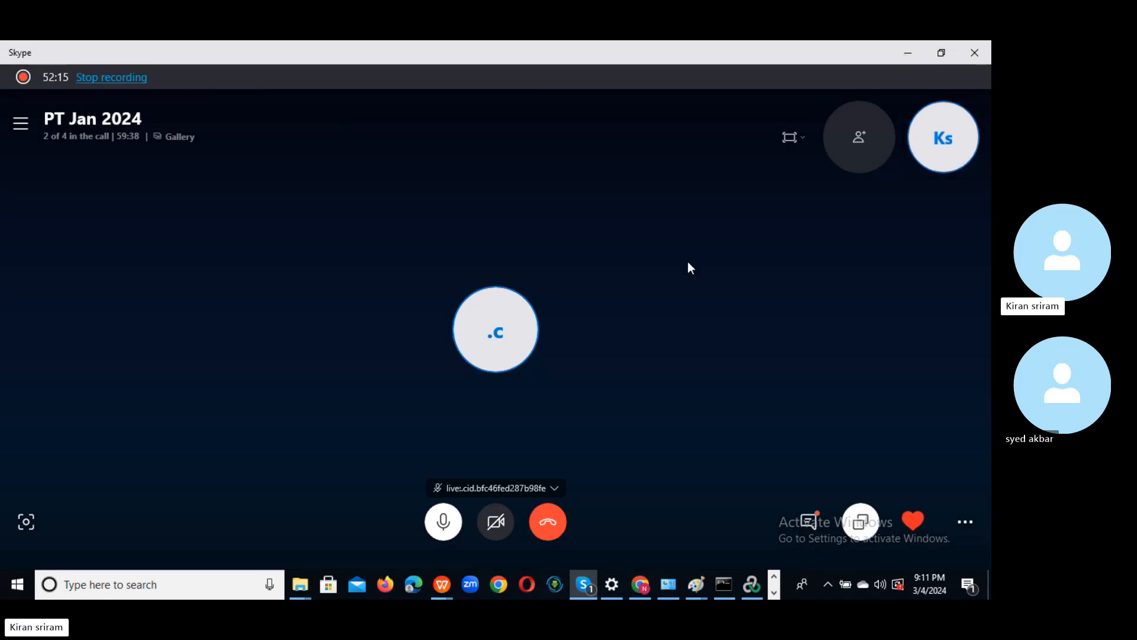
{"action": "left_click", "coordinate": [899, 55]}
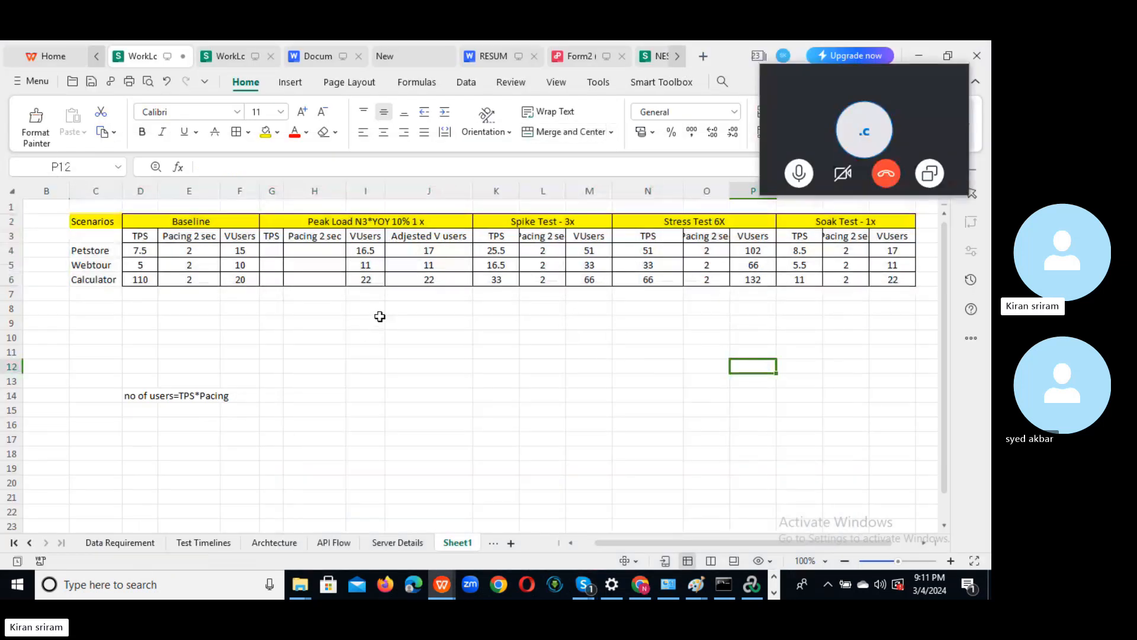
{"action": "left_click", "coordinate": [380, 317]}
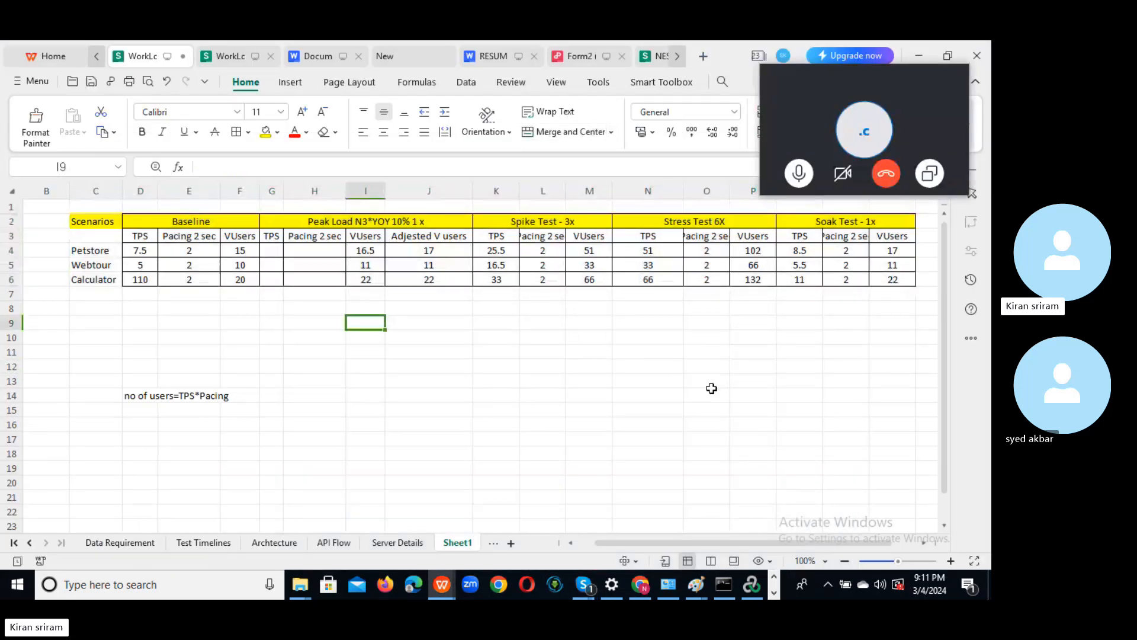
{"action": "left_click", "coordinate": [320, 251]}
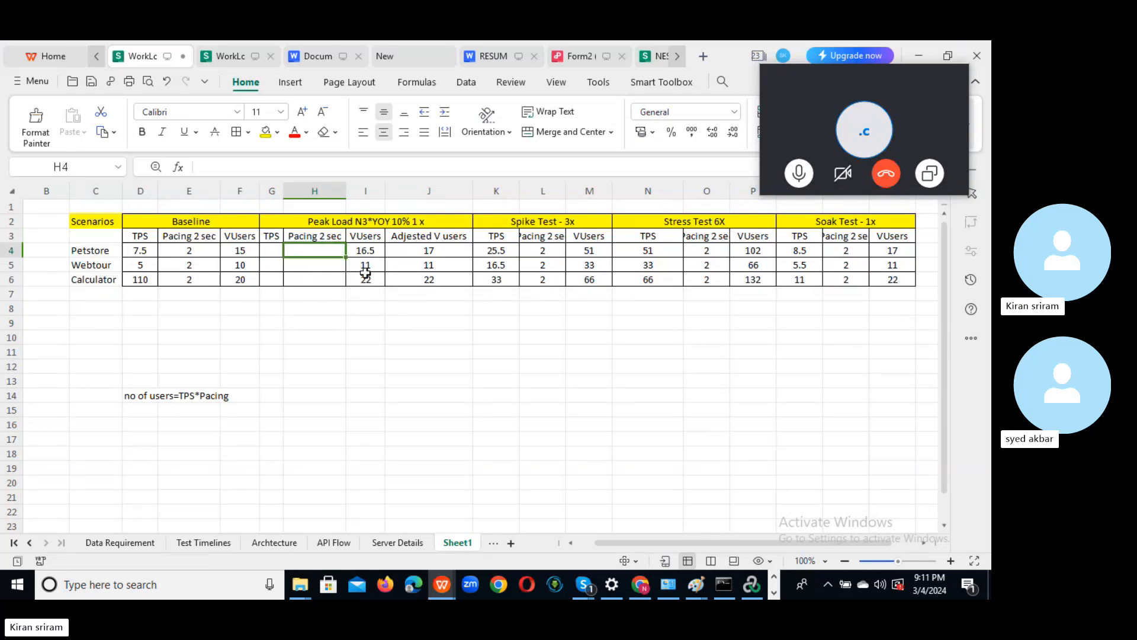
{"action": "left_click_drag", "start_coordinate": [272, 265], "coordinate": [433, 322]}
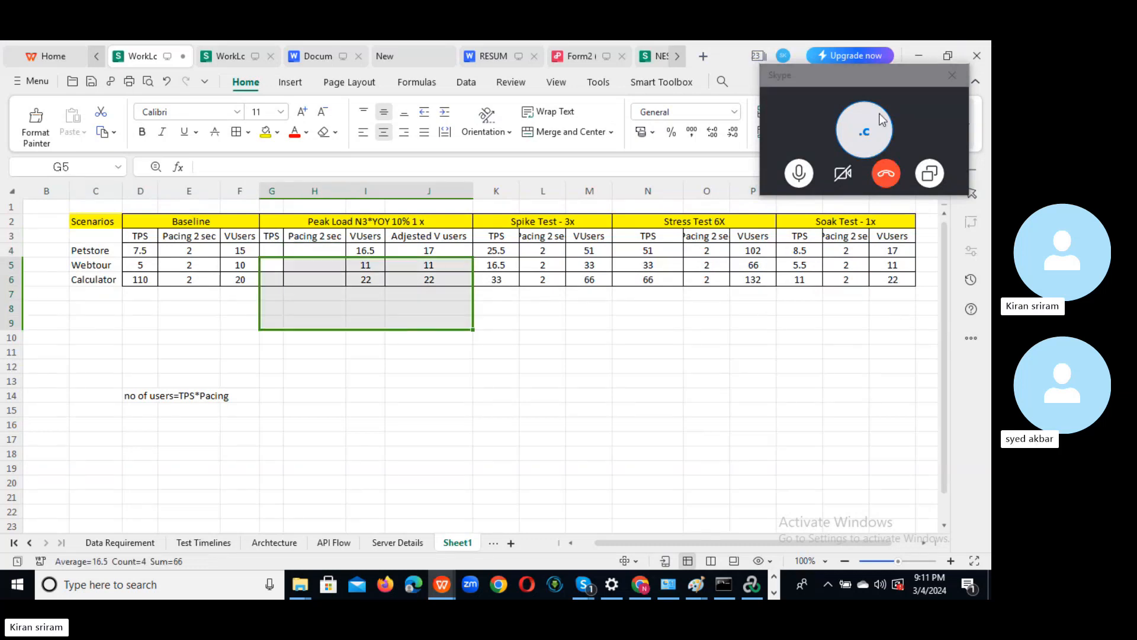
- Switch back to the Skype call and open its additional call options
{"action": "left_click", "coordinate": [787, 114]}
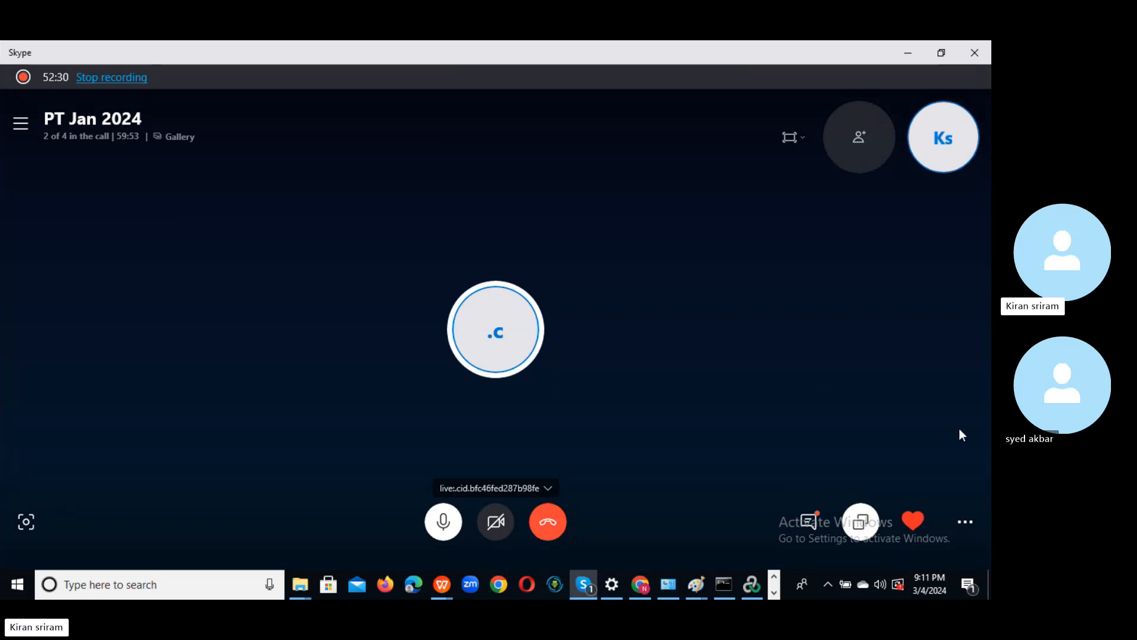
{"action": "left_click", "coordinate": [965, 523]}
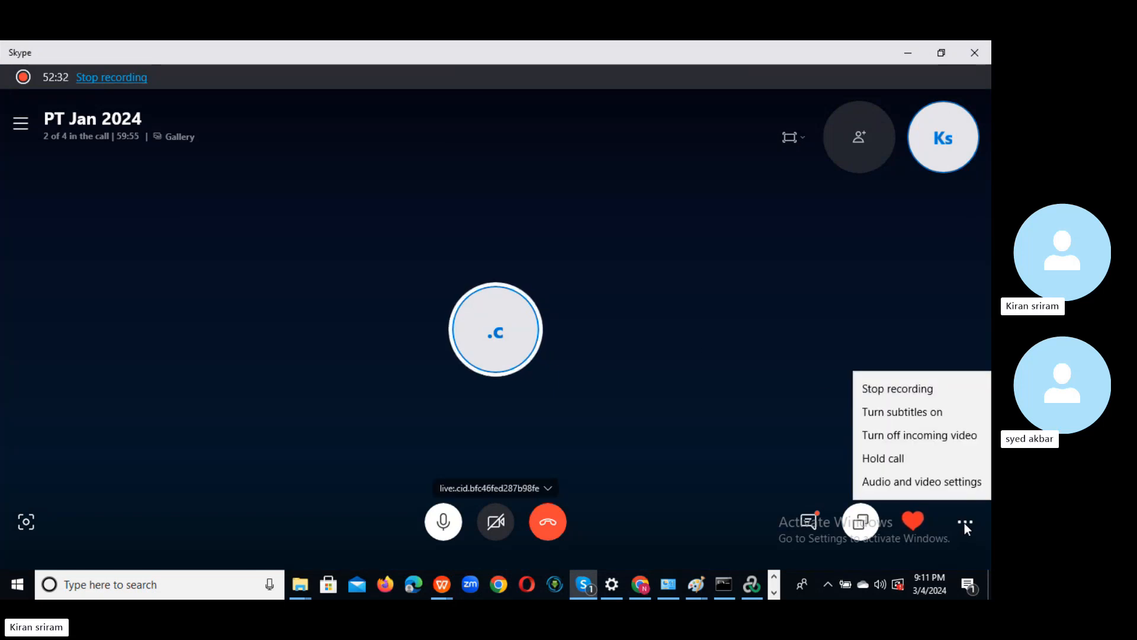